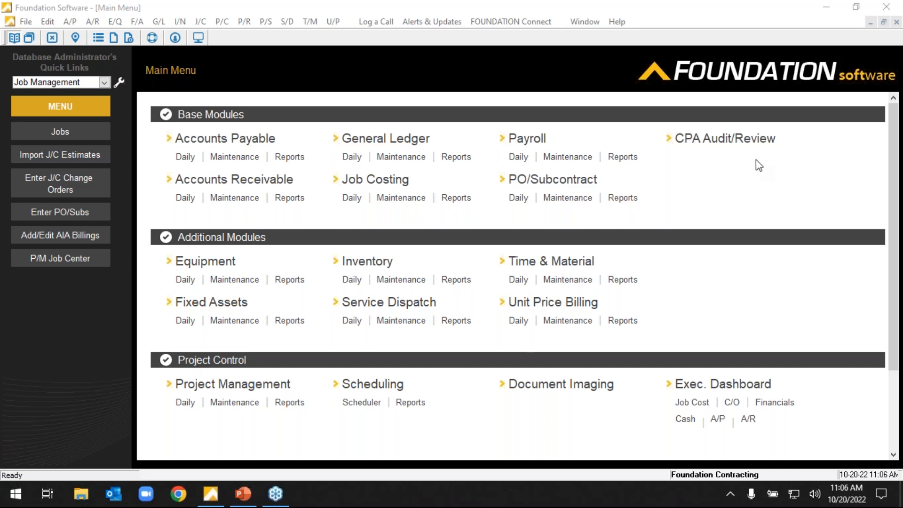
Open the CPA Audit/Review console to view its reports, and exit back to the main menu.
left_click(738, 143)
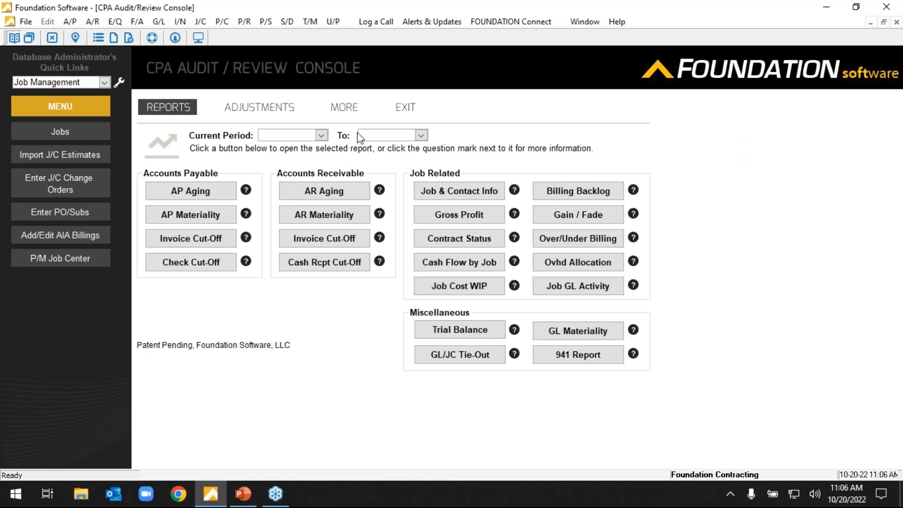
left_click(408, 109)
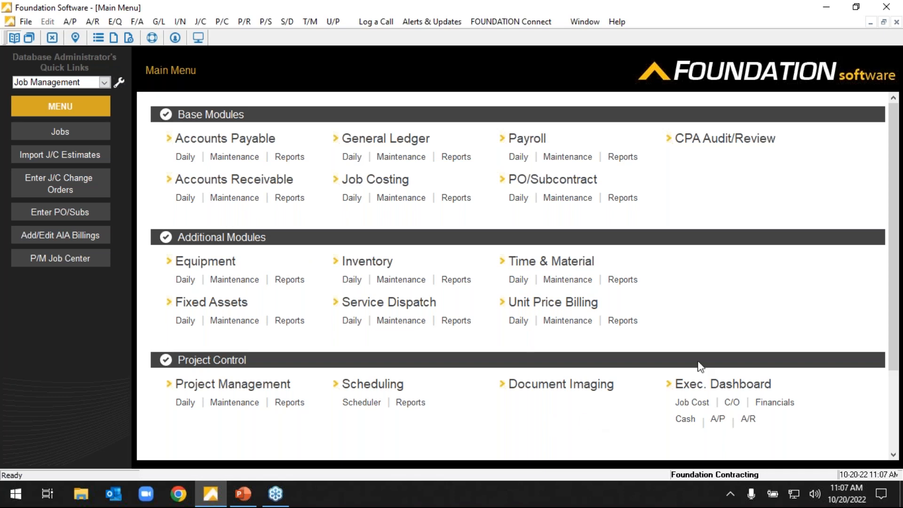
left_click(892, 84)
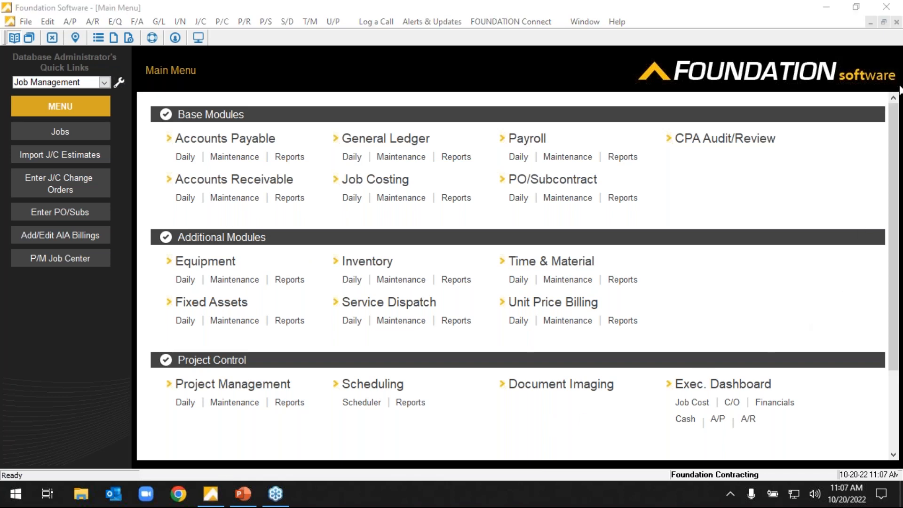
Look through the main menu's Additional Modules, Project Control and Tools sections.
left_click(726, 221)
scroll(733, 235, "down", 3)
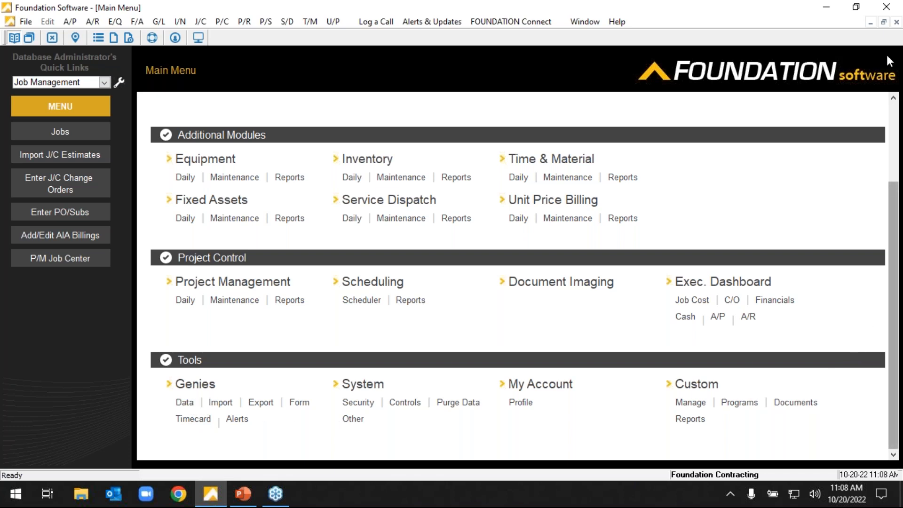
left_click(900, 100)
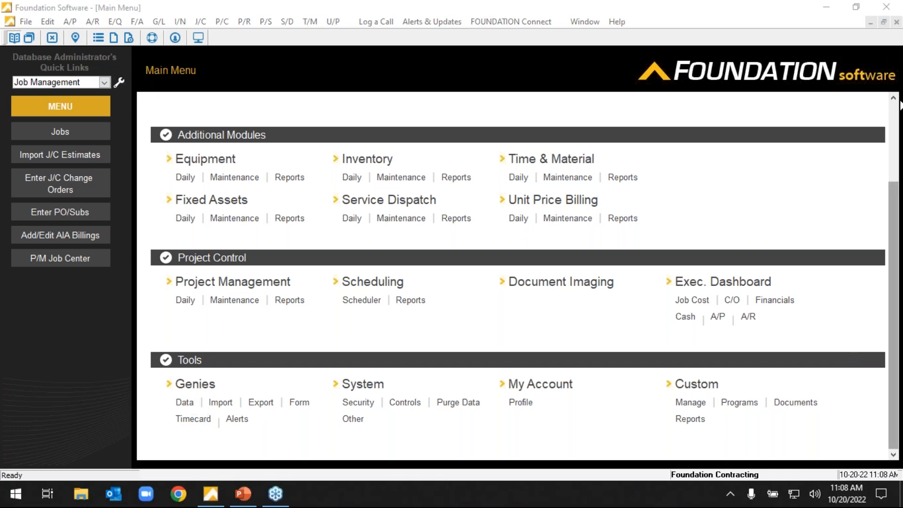
left_click(895, 181)
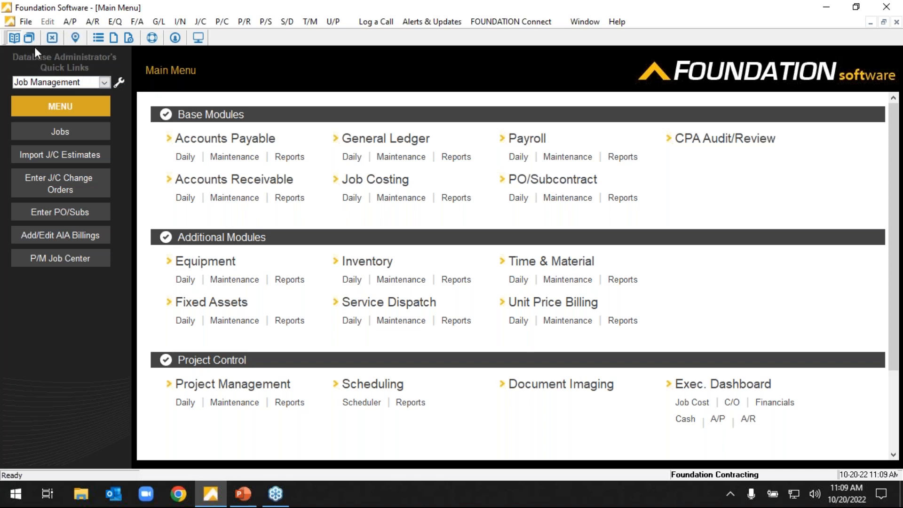
Switch the quick links category from Job Management to Key Reports.
left_click(105, 84)
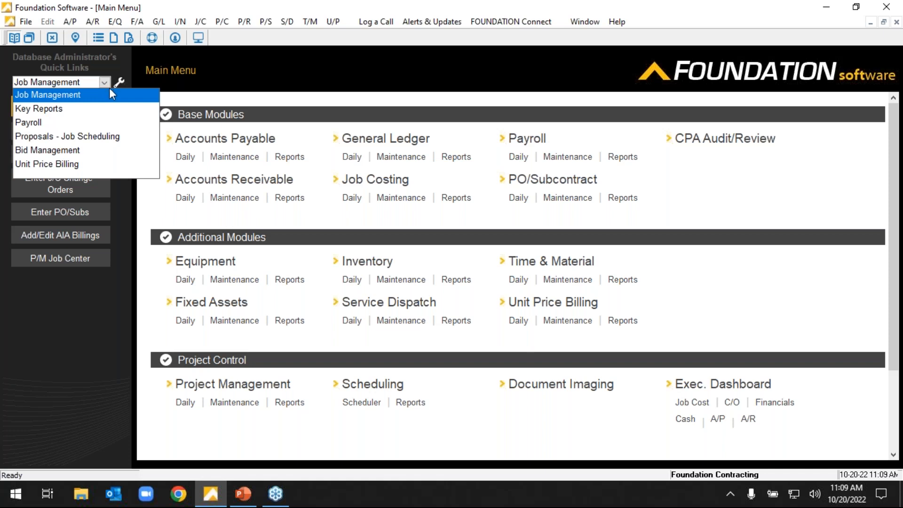
left_click(42, 109)
left_click(58, 84)
left_click(58, 85)
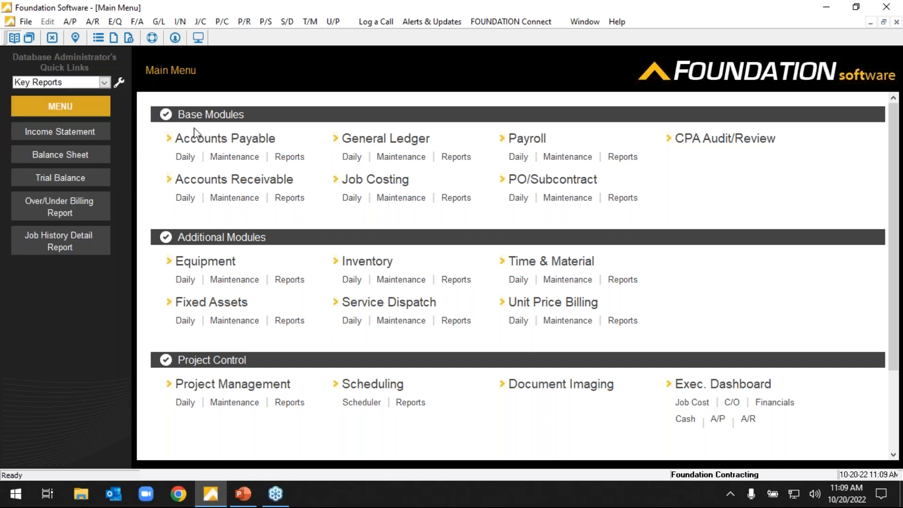
View the list of Accounts Payable reports and return to the main menu.
left_click(282, 159)
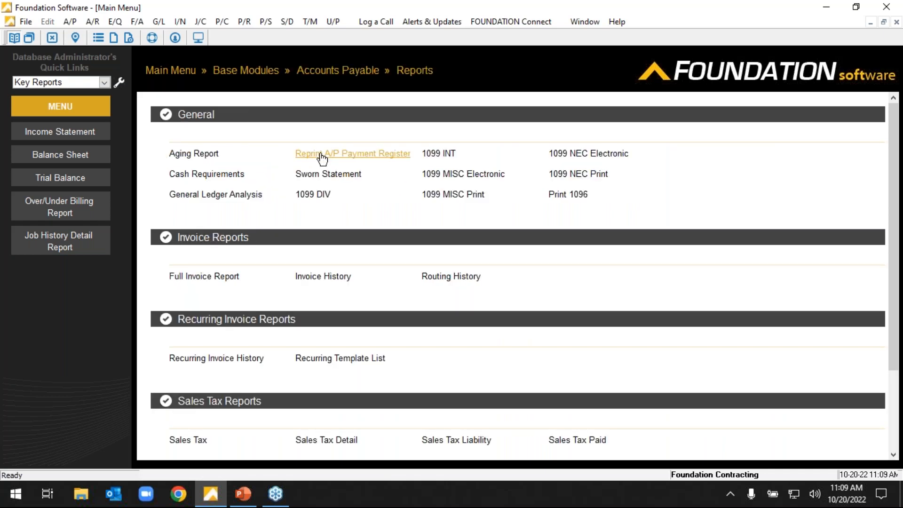
left_click_drag(165, 319, 243, 244)
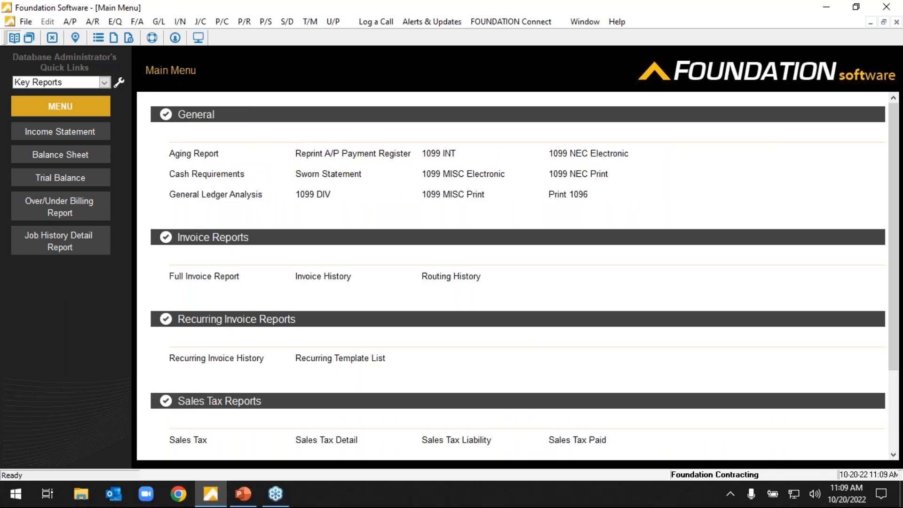
left_click(172, 71)
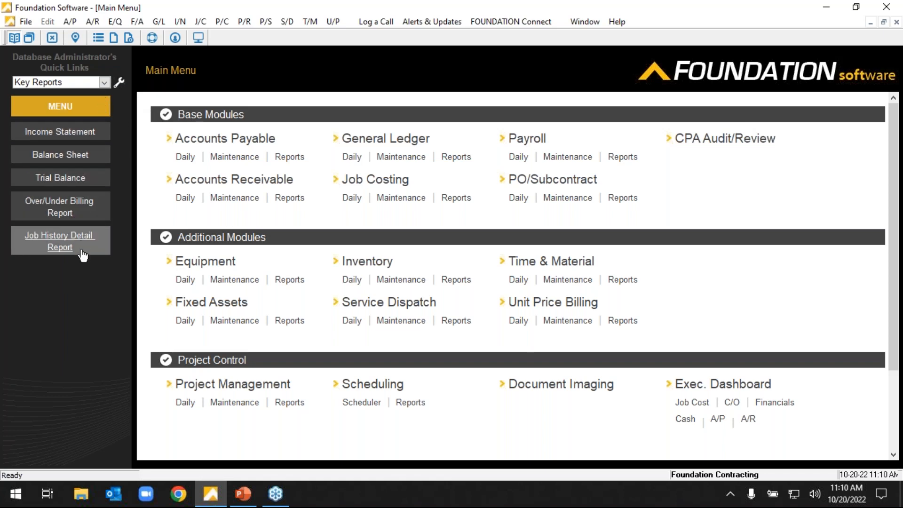
Switch the quick links to Job Management and add a new quick link category named AP.
left_click(104, 82)
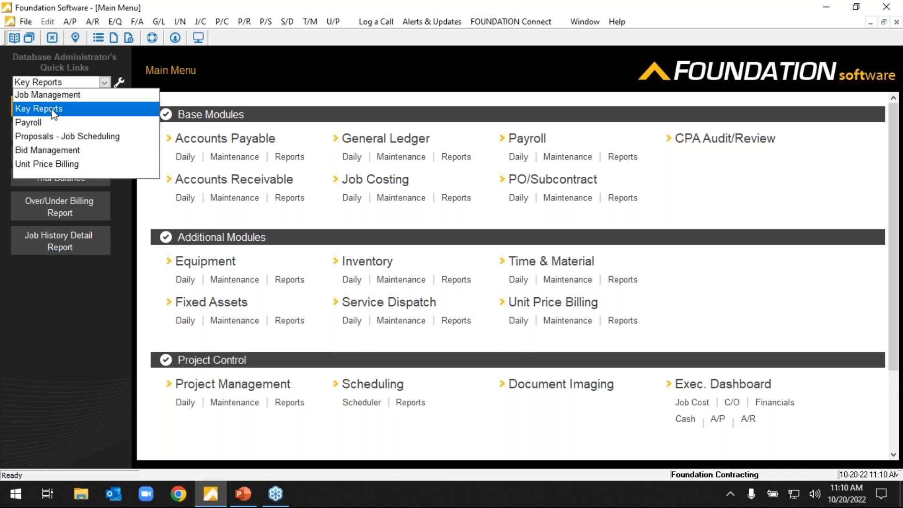
left_click(51, 95)
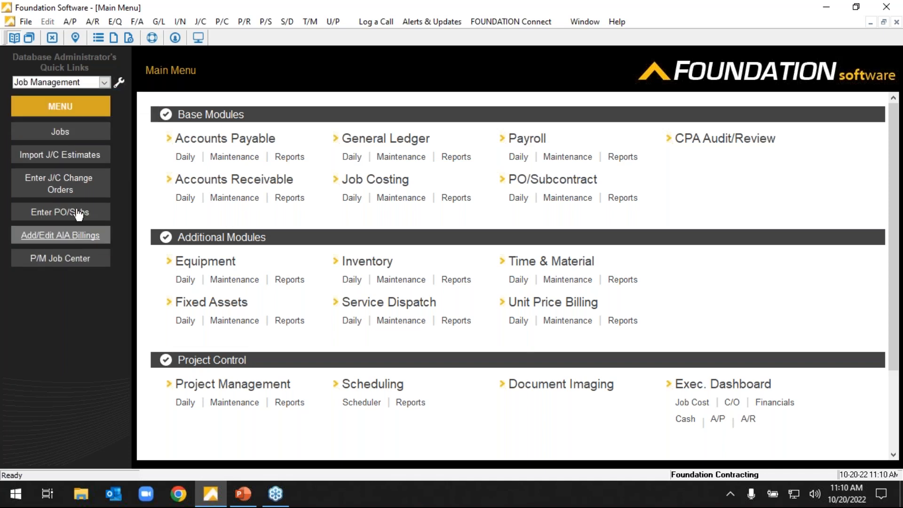
left_click(120, 82)
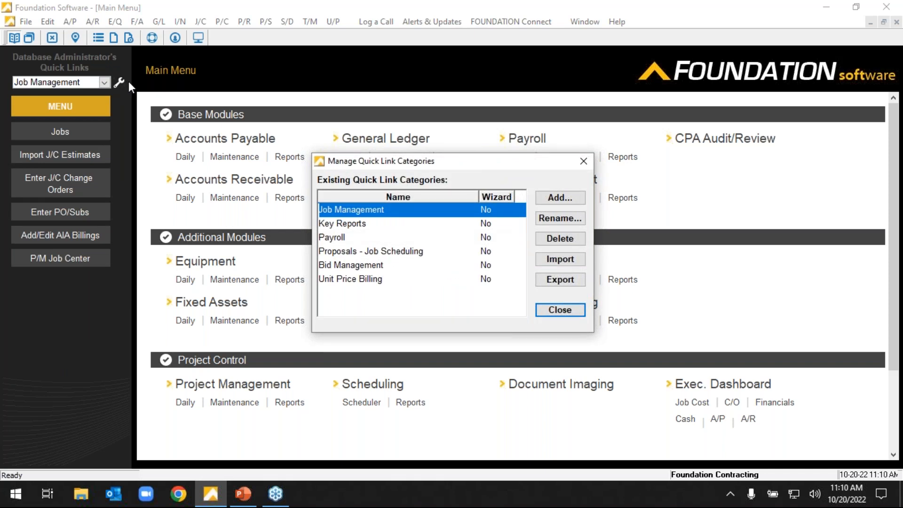
left_click(566, 197)
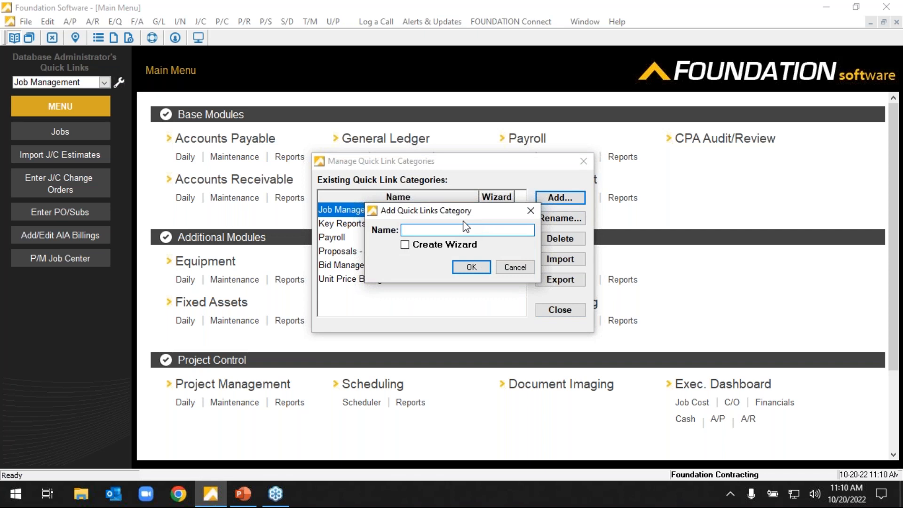
type("AP")
left_click(468, 267)
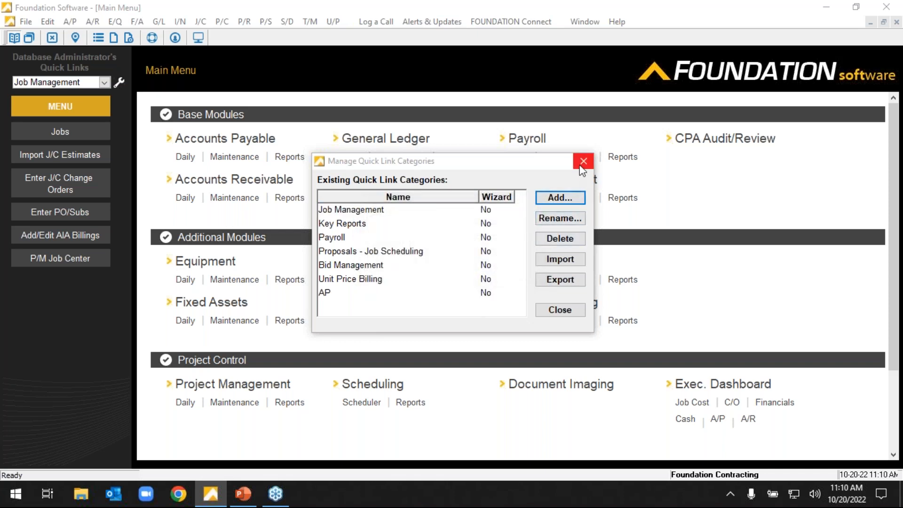
left_click(582, 161)
In the AP quick links category, add Enter Invoices, Select Invoices by Date, Pre-Payment Register and Print/Post Payments from the Accounts Payable daily functions.
left_click(103, 82)
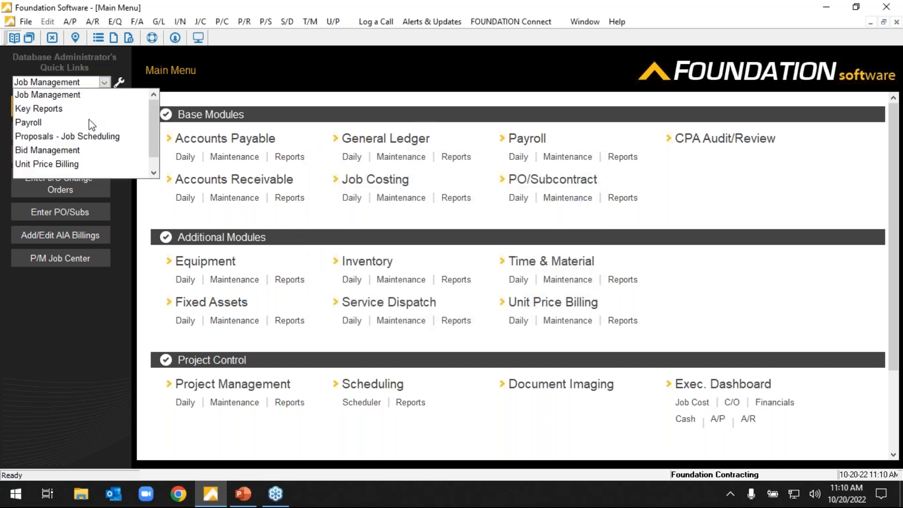
scroll(85, 123, "down", 1)
left_click(87, 163)
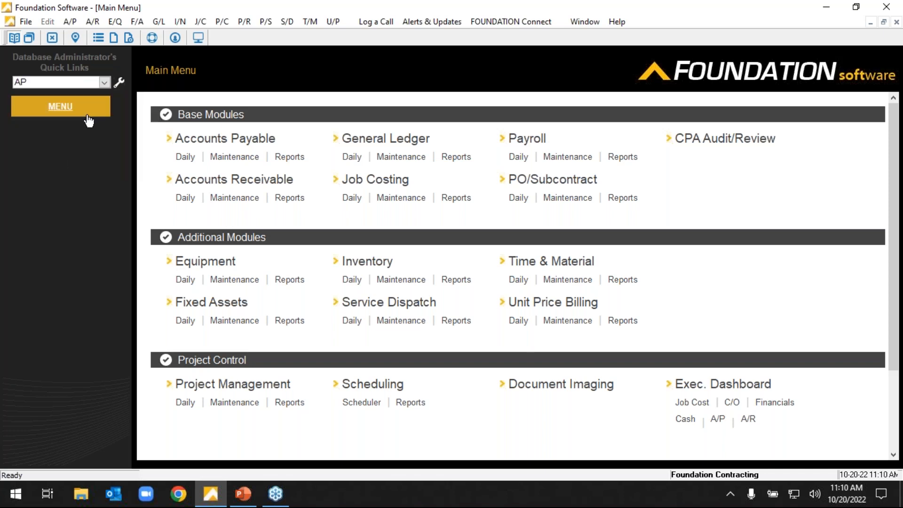
left_click(181, 158)
left_click_drag(183, 159, 69, 159)
left_click_drag(372, 239, 60, 177)
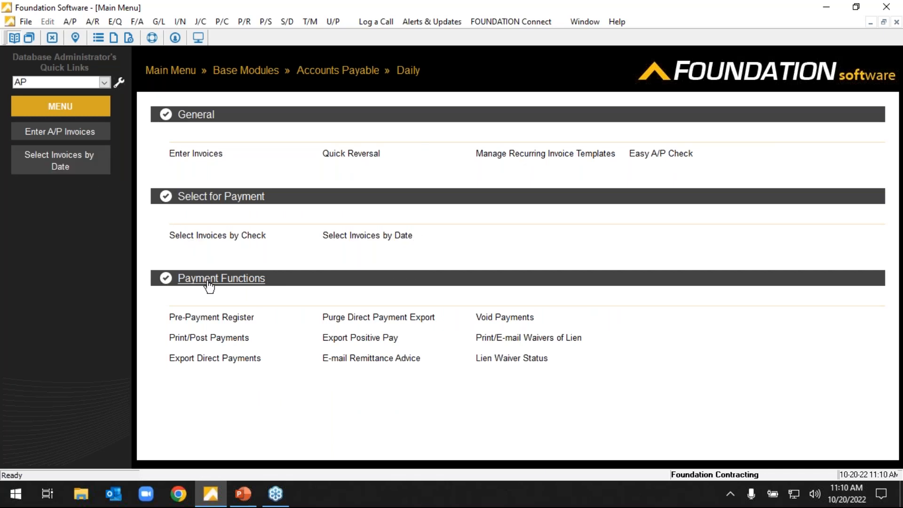
left_click_drag(210, 318, 56, 196)
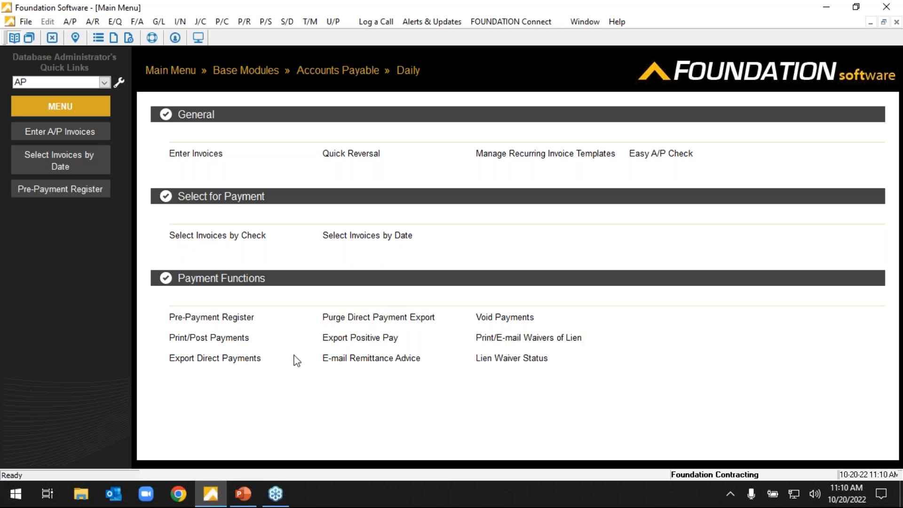
left_click_drag(209, 338, 56, 213)
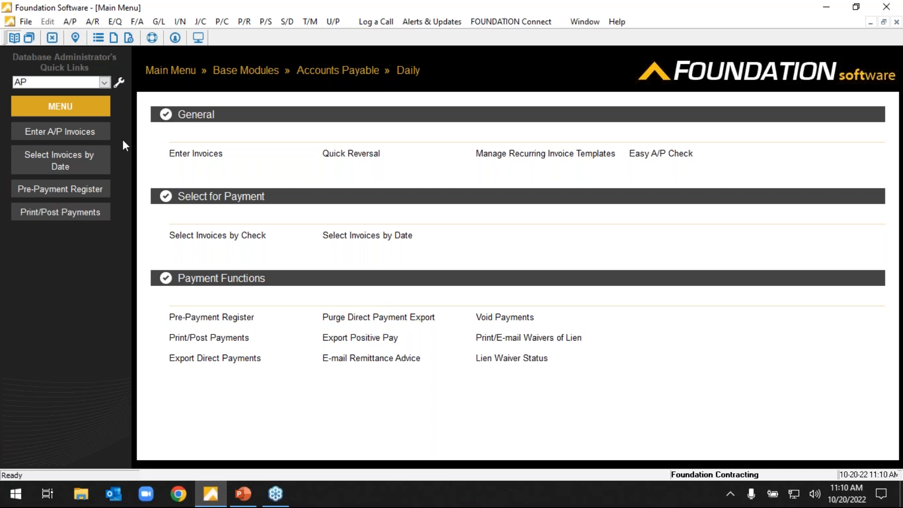
Add Vendors from Accounts Payable maintenance as the first AP quick link and return to the main menu.
left_click(170, 71)
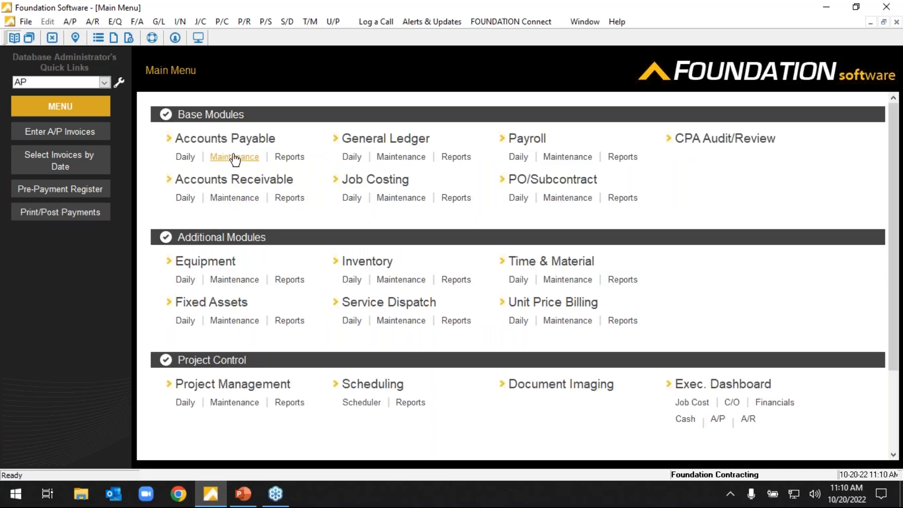
left_click(234, 157)
left_click_drag(548, 154, 95, 137)
left_click(170, 70)
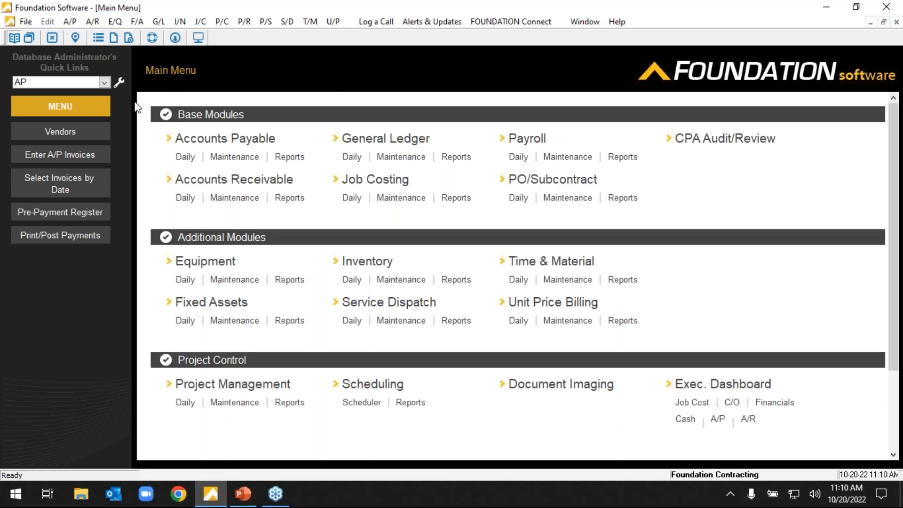
Switch the quick links category from AP to Key Reports.
left_click(103, 82)
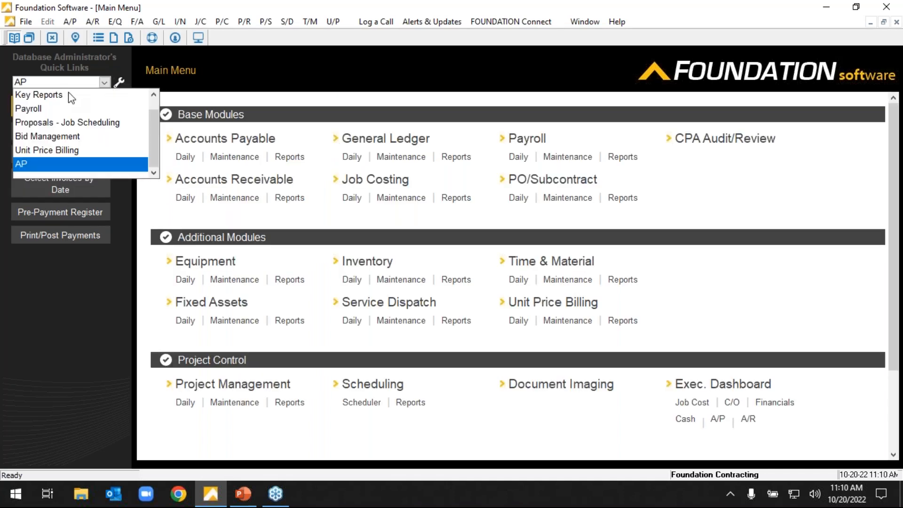
left_click(68, 95)
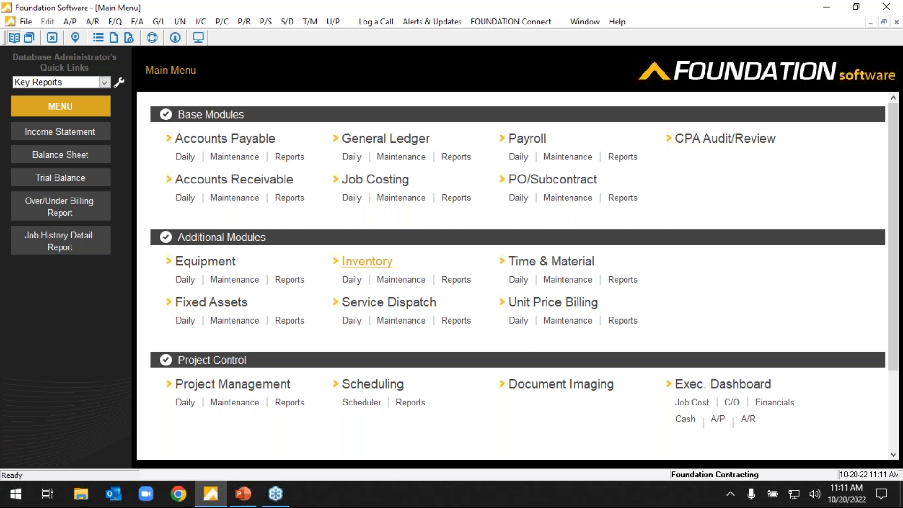
View the list of system controls and return to the main menu.
scroll(387, 276, "down", 3)
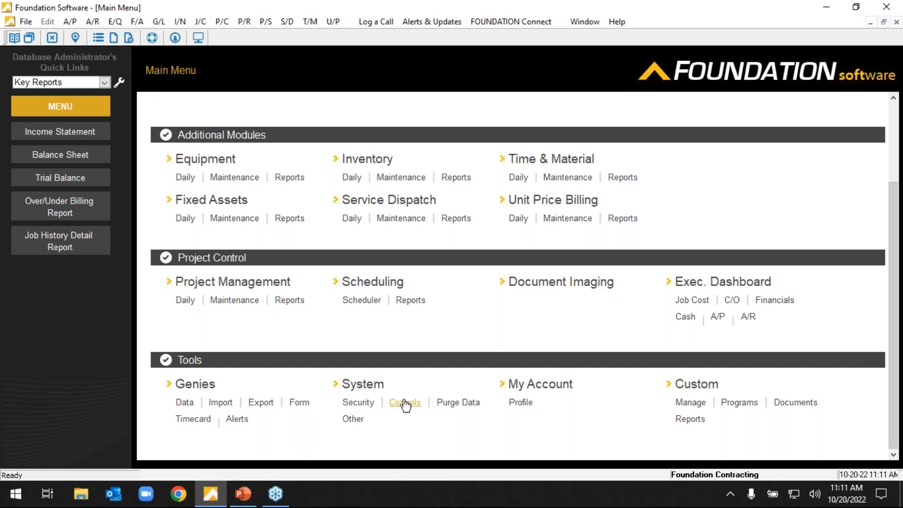
left_click(404, 402)
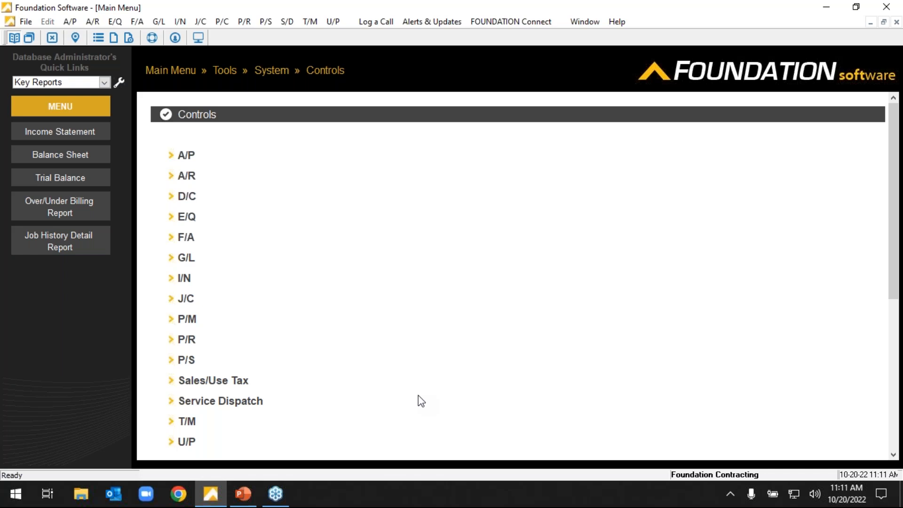
left_click(170, 71)
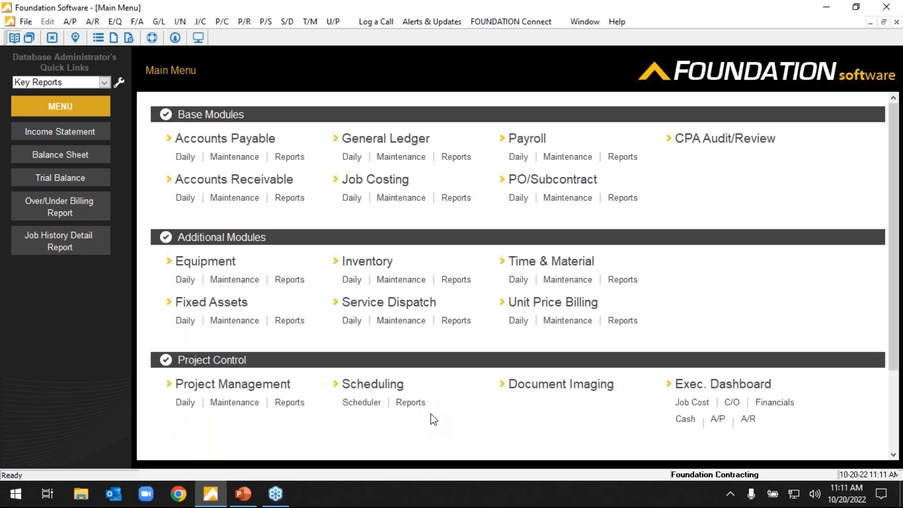
Open the A/P control settings and examine the default A/P and retainage accounts.
scroll(459, 387, "down", 3)
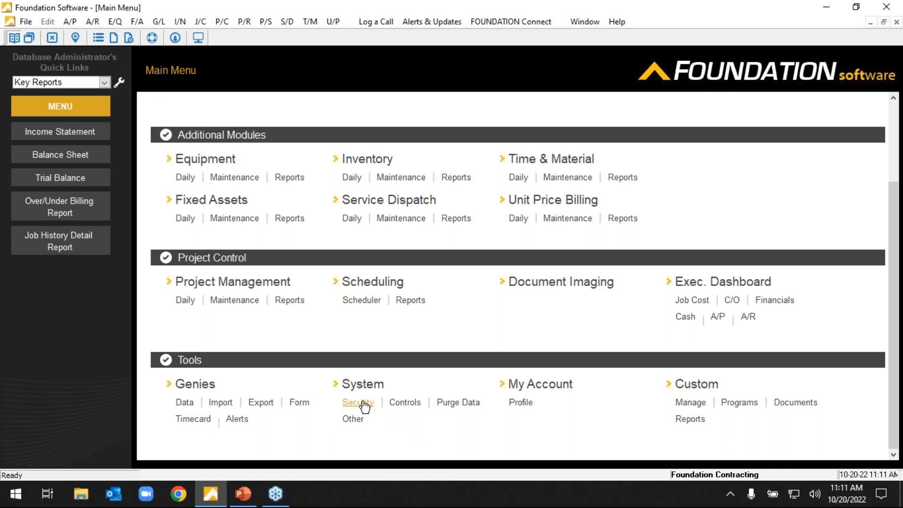
left_click(405, 402)
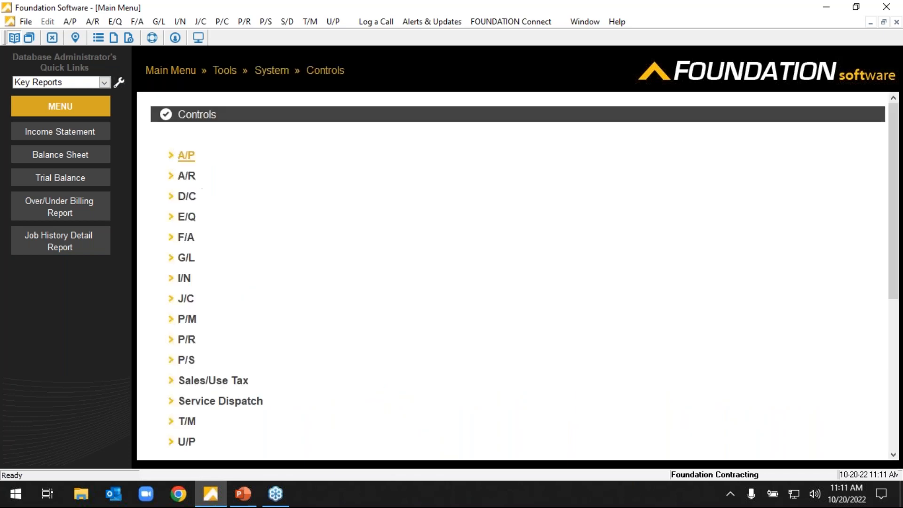
left_click(188, 156)
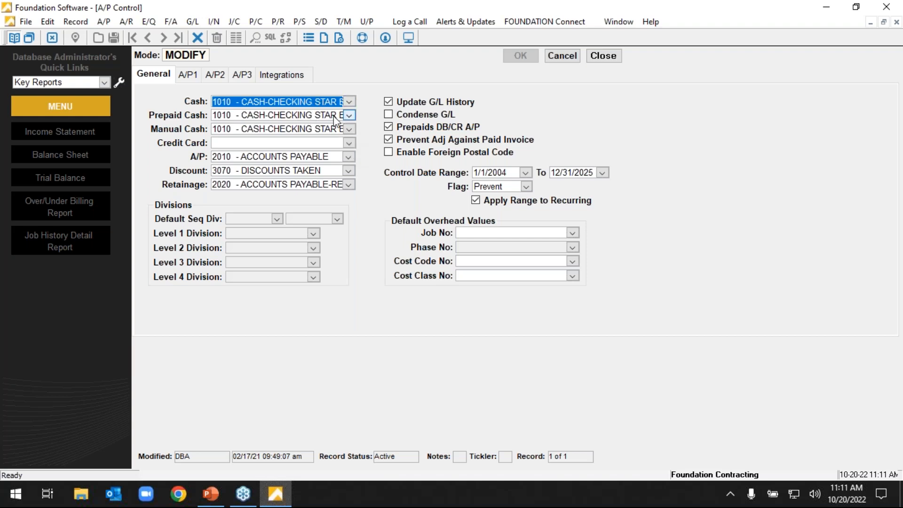
left_click(339, 157)
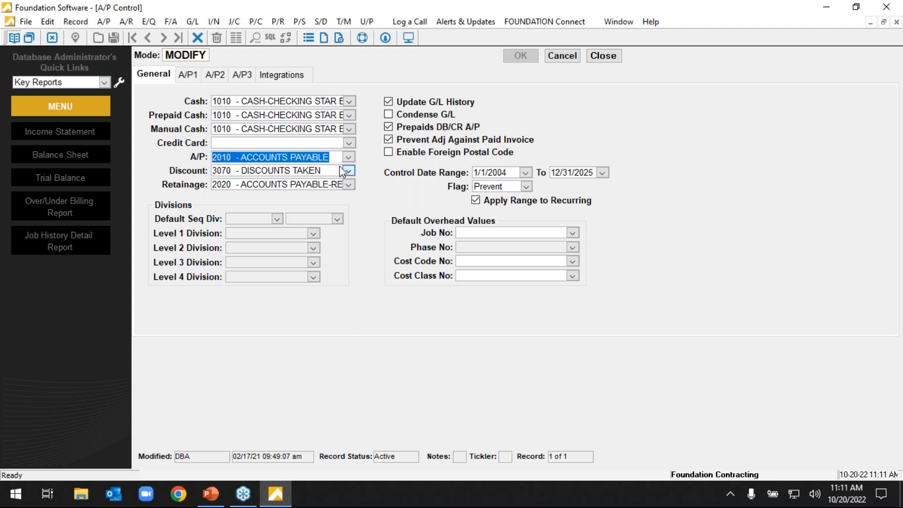
left_click(317, 186)
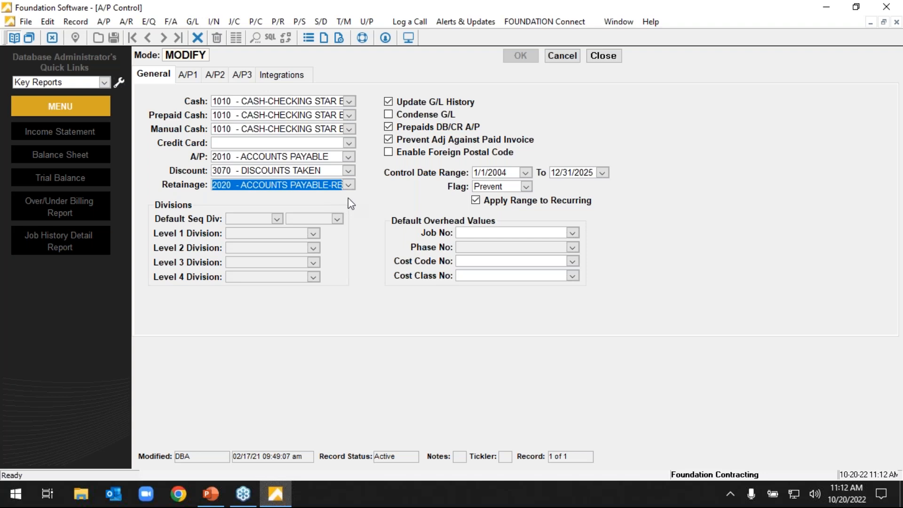
Examine the start and end dates of the A/P control date range.
left_click(503, 175)
left_click(581, 173)
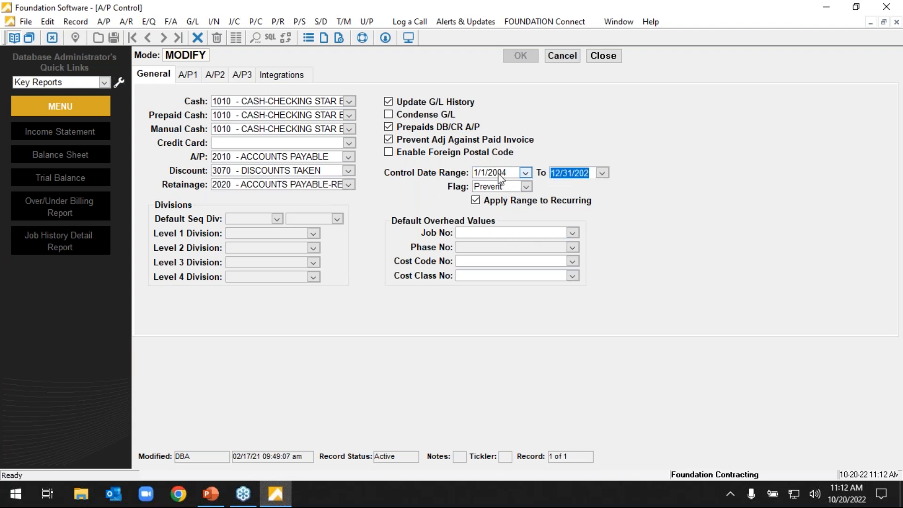
left_click(496, 173)
left_click(587, 172)
left_click(492, 175)
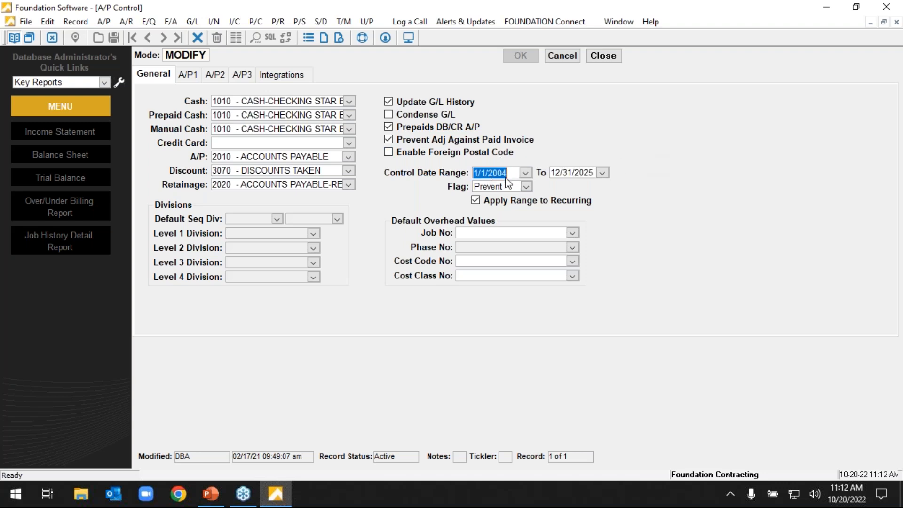
Set the A/P control date range to 10/1/2022 through 10/31/2022.
left_click(575, 175)
left_click(509, 174)
type("10/1/2022")
key("Tab")
type("1/3/1022")
key("Tab")
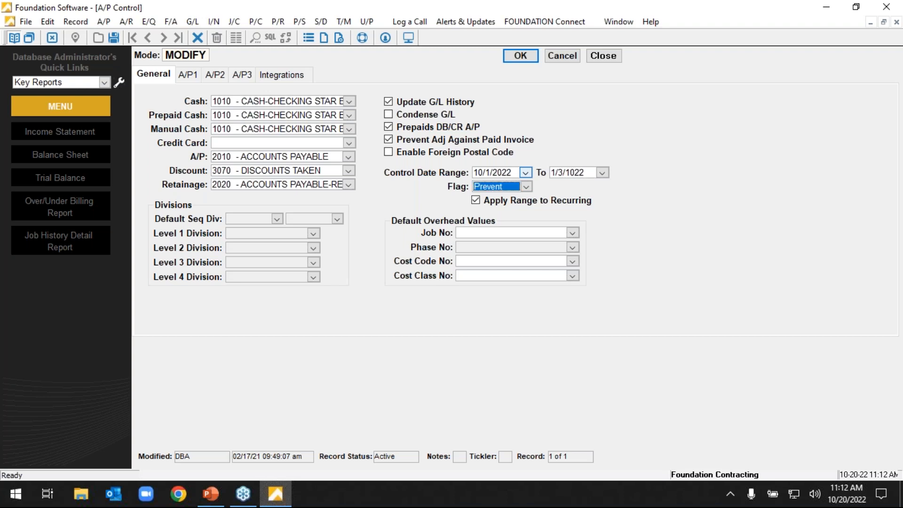
key("Tab")
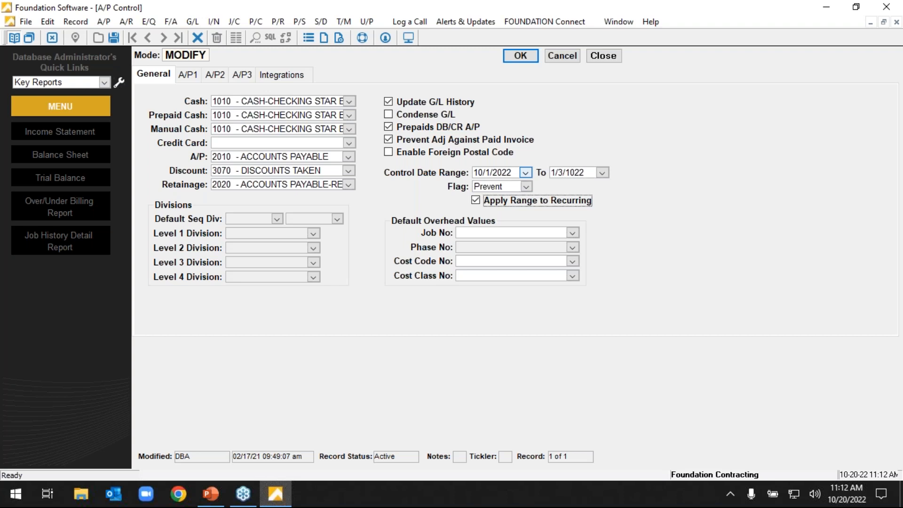
left_click(563, 170)
type("10")
type("/31/2022")
key("Tab")
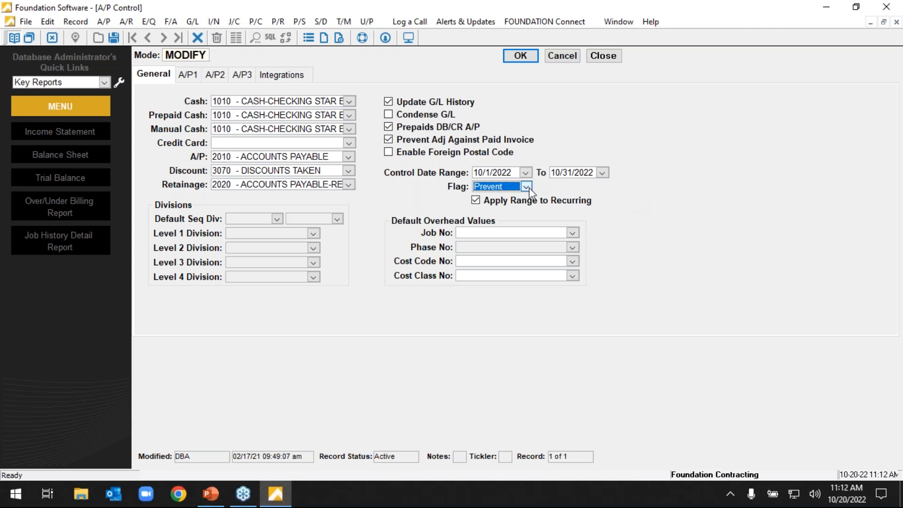
Examine the control date range fields and the Flag setting that governs entries outside the range.
left_click(506, 175)
left_click(560, 174)
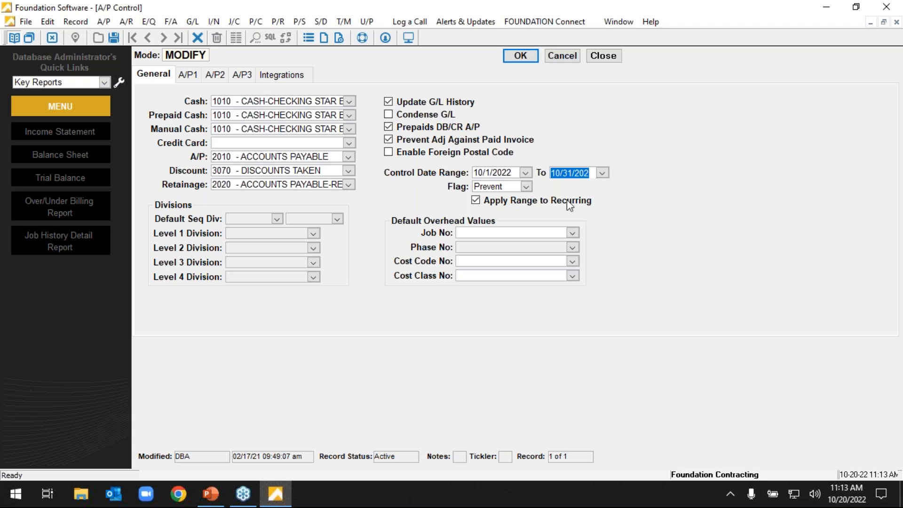
left_click(527, 187)
left_click(560, 196)
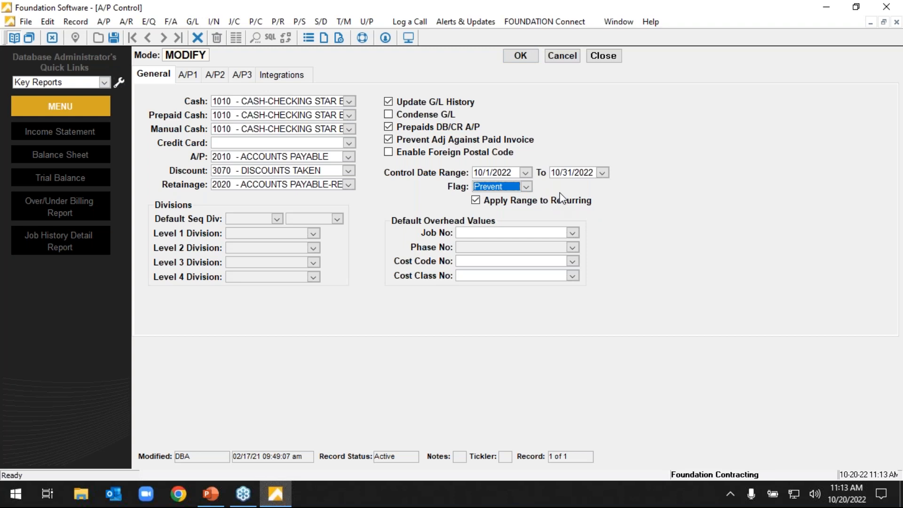
left_click(501, 178)
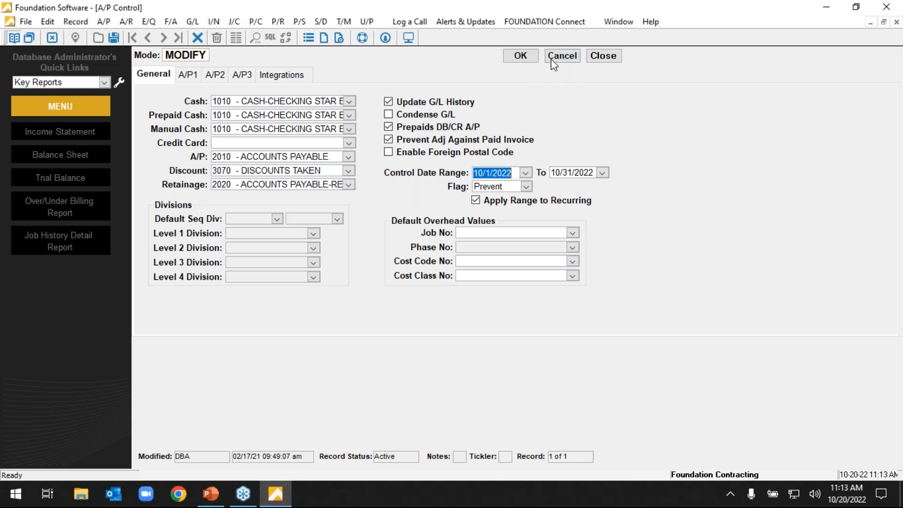
Review the A/P1 settings and the expired-certificate prompt options for invoice entry and invoice payment selection.
left_click(191, 80)
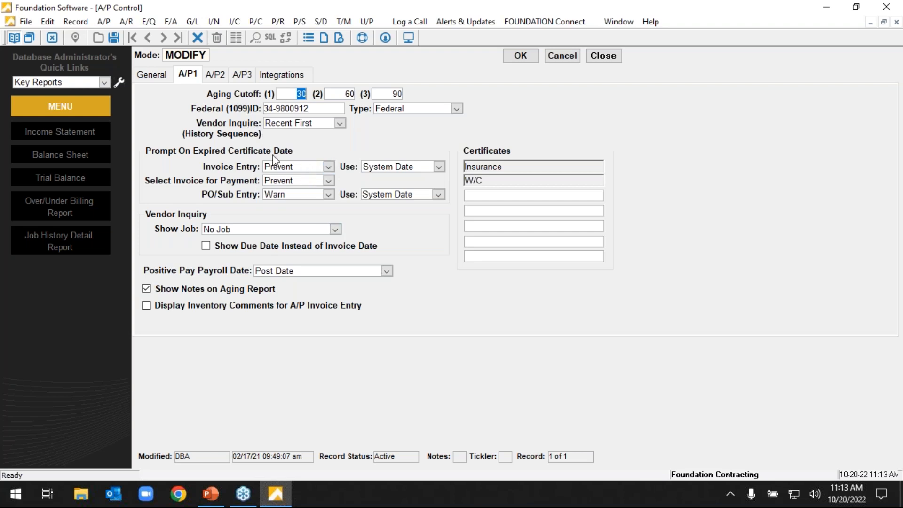
left_click(300, 181)
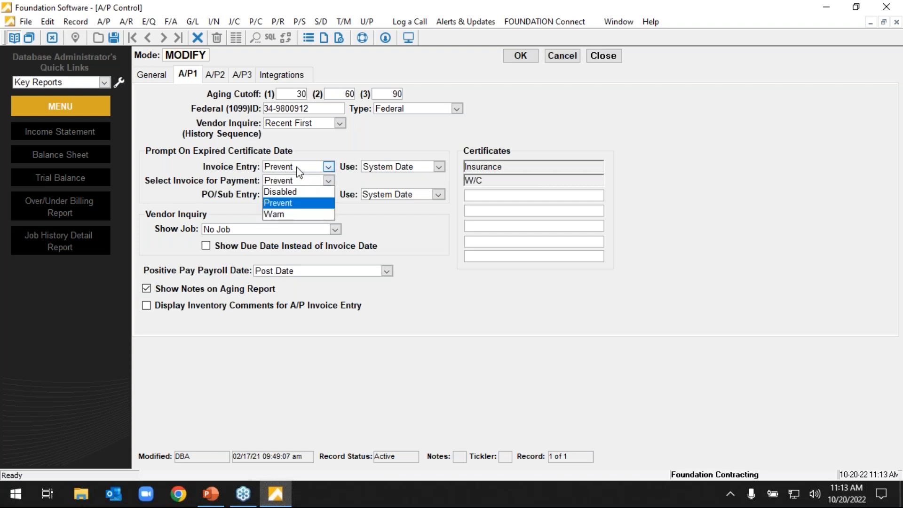
left_click(298, 169)
left_click(313, 146)
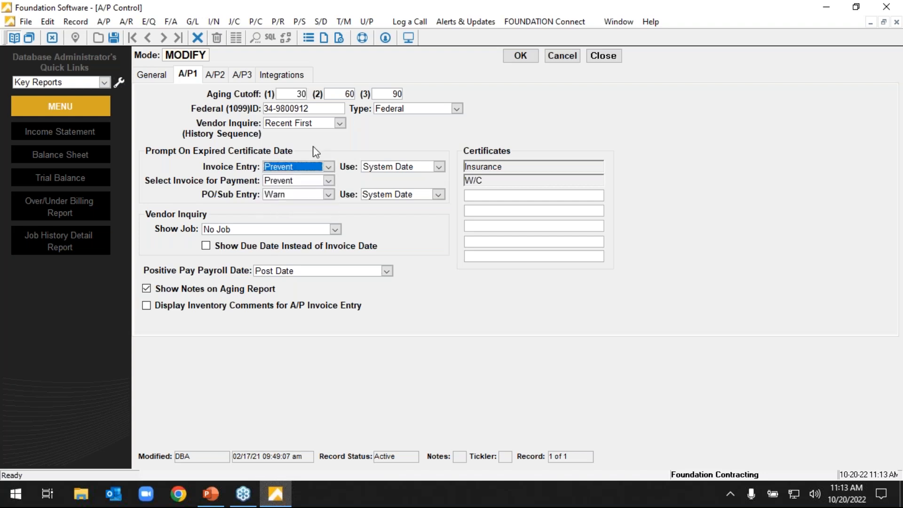
left_click(328, 168)
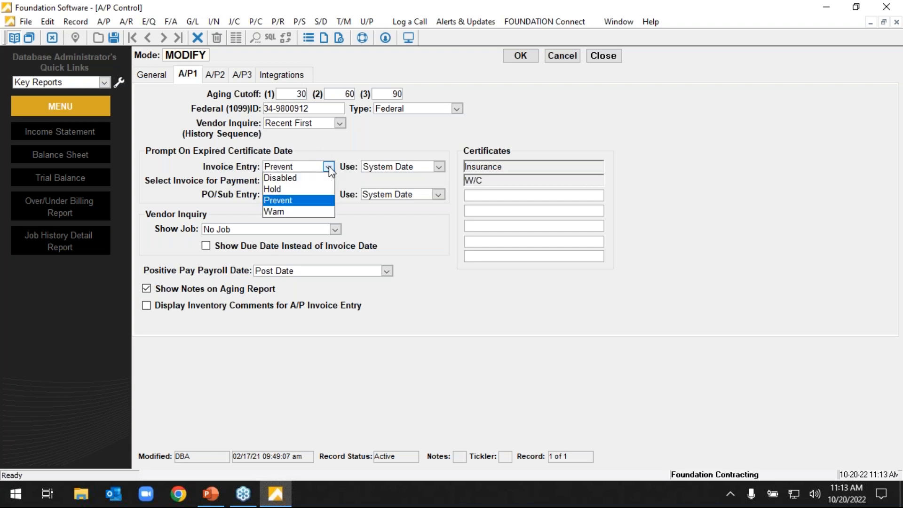
Review the Auto Post choices in the A/P2 settings and set Auto Post to Always.
left_click(215, 74)
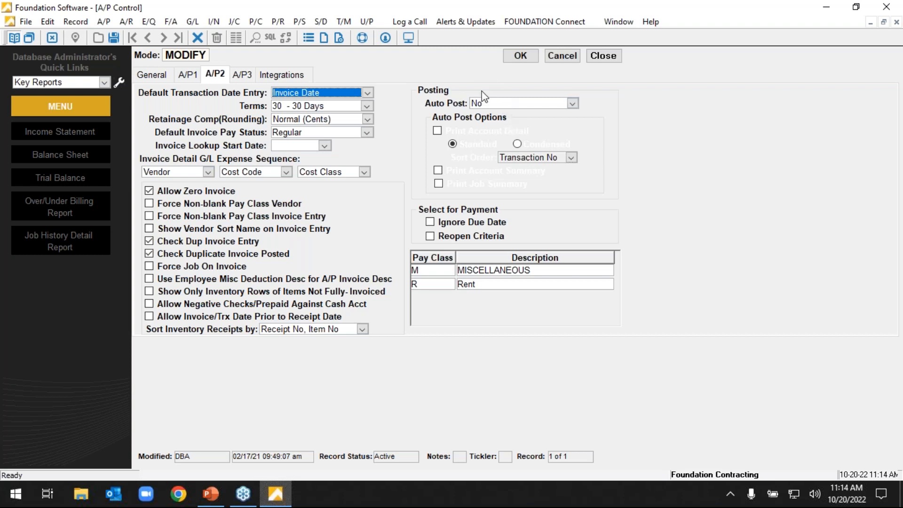
left_click(572, 103)
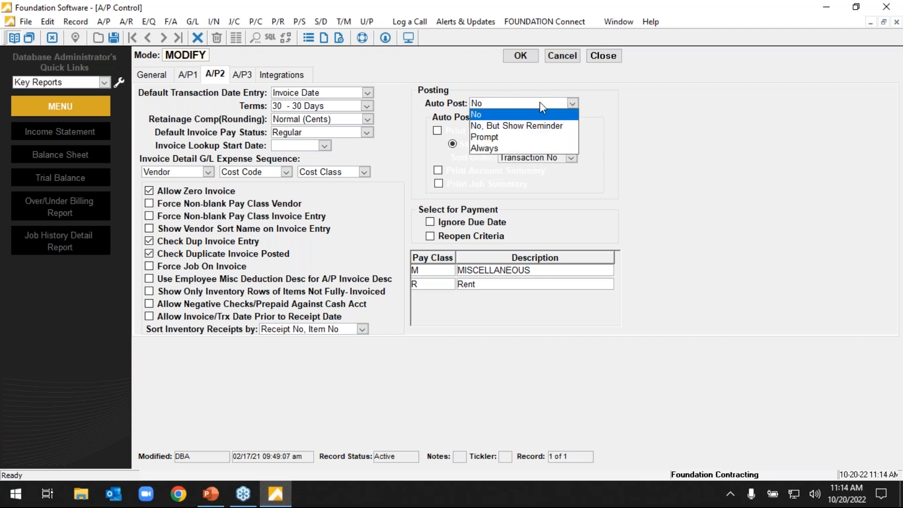
left_click(541, 107)
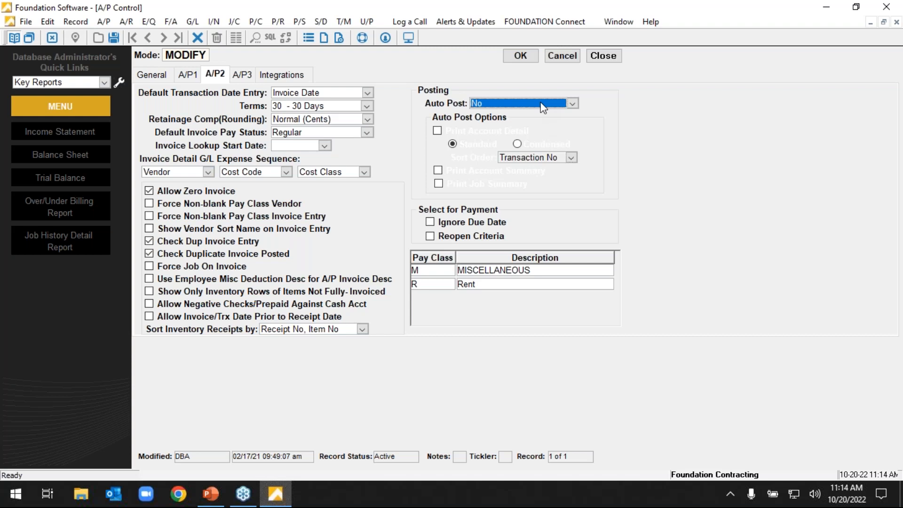
left_click(572, 104)
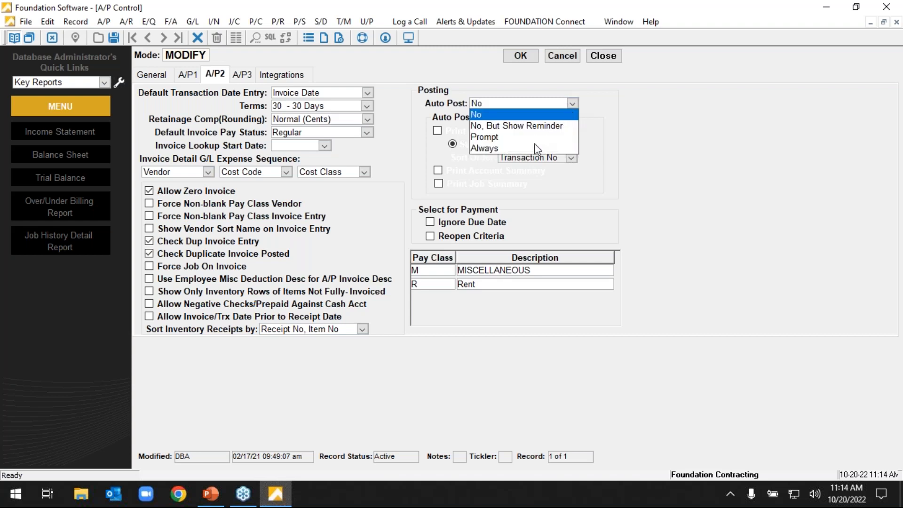
left_click(521, 148)
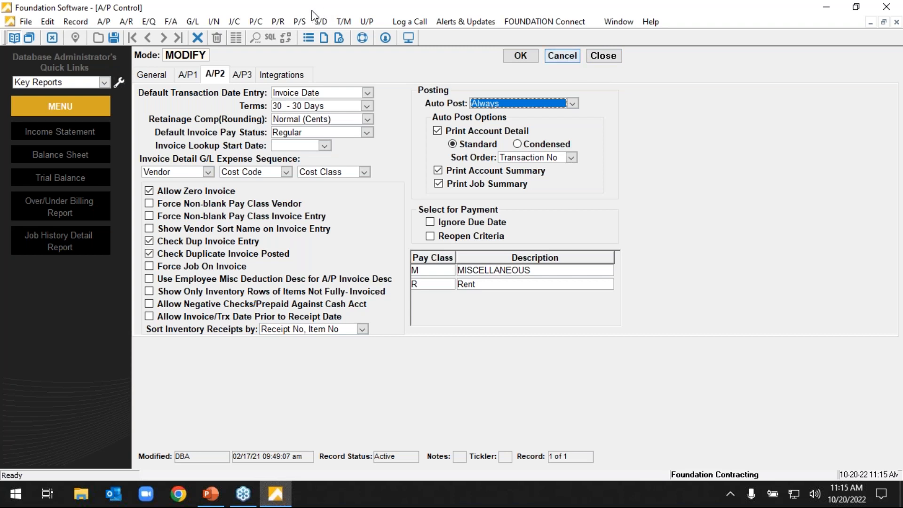
View the A/P3 check settings and close the A/P control without saving the changes.
left_click(241, 75)
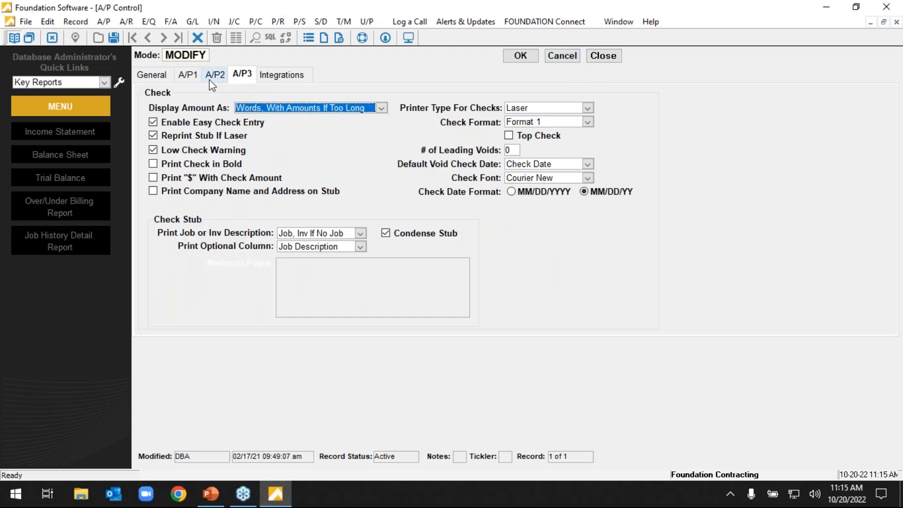
left_click(561, 56)
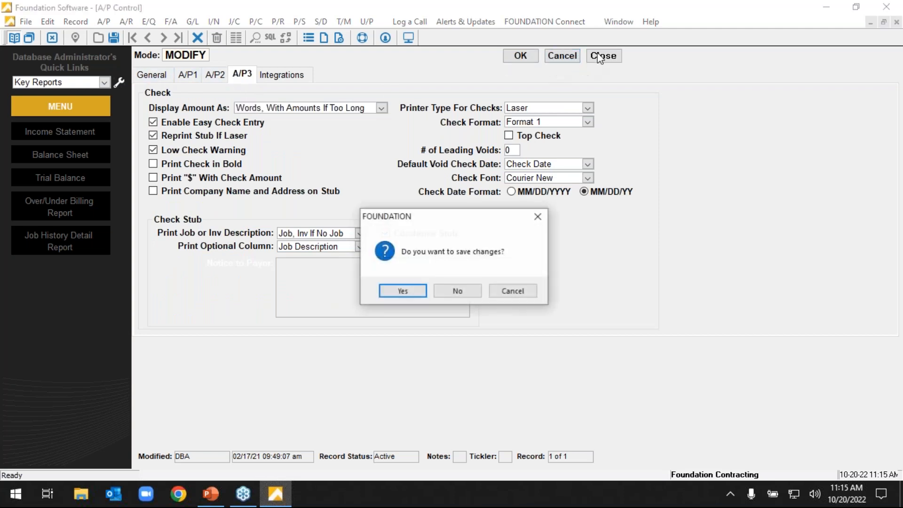
left_click(461, 289)
left_click(170, 71)
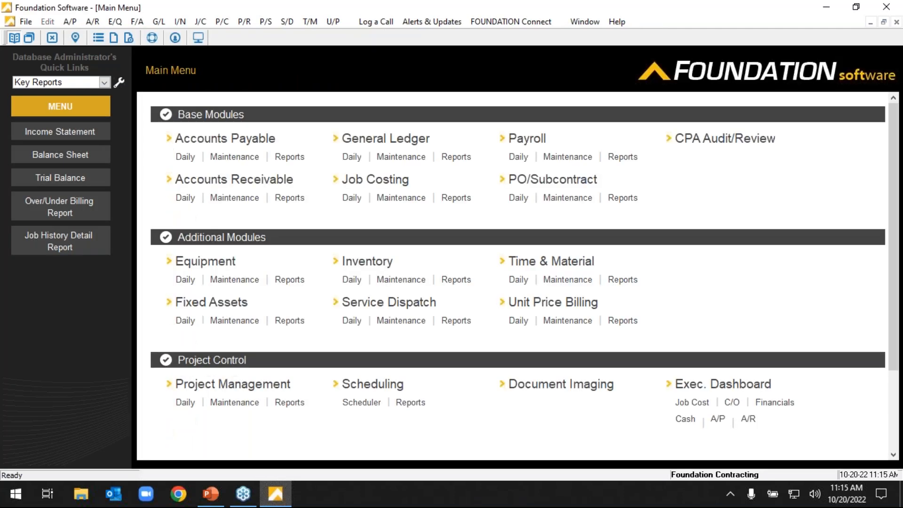
Open the system Security settings and expand the Companies and Users folders.
scroll(480, 282, "down", 3)
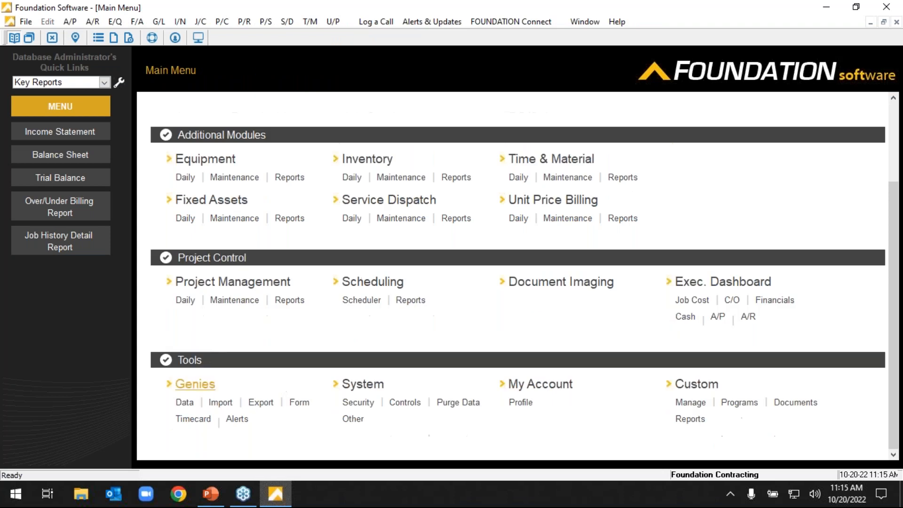
left_click(371, 405)
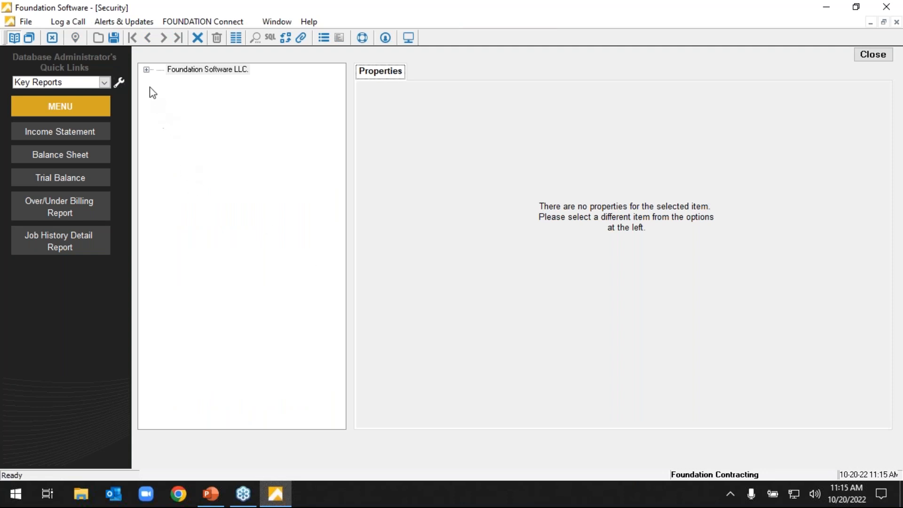
left_click(147, 69)
double_click(195, 81)
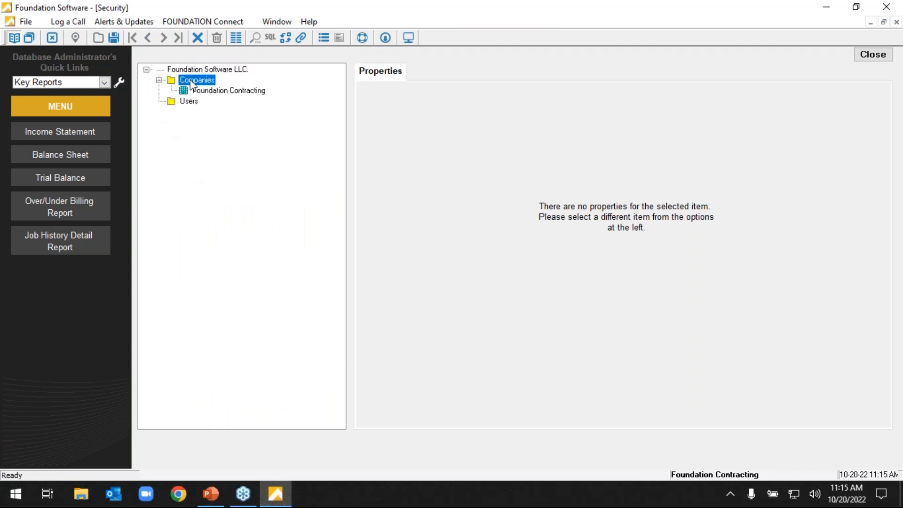
double_click(189, 101)
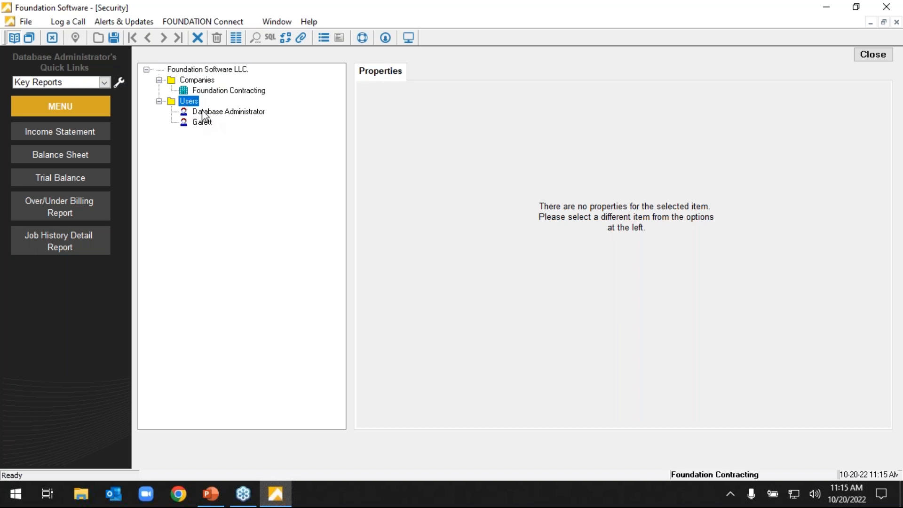
View the non-administrator user's properties, the Foundation Contracting company properties, and that user's security objects within the company.
left_click(207, 126)
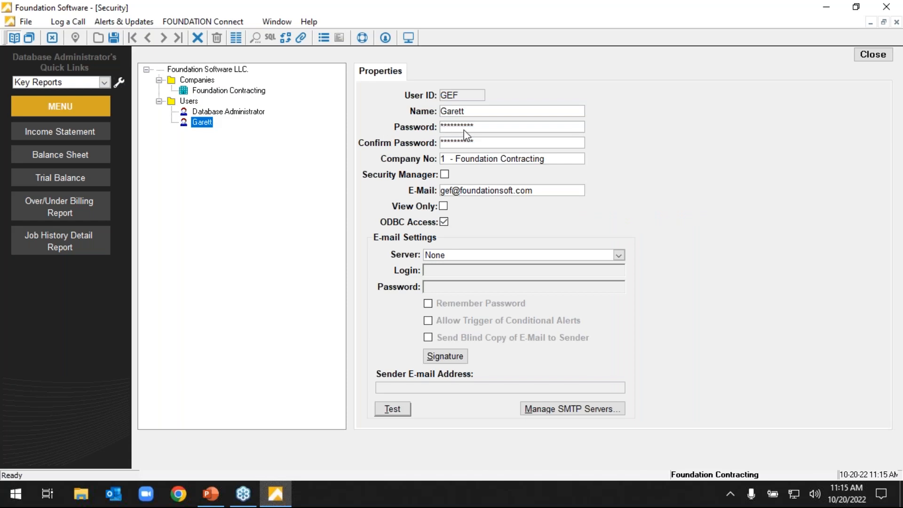
left_click(224, 90)
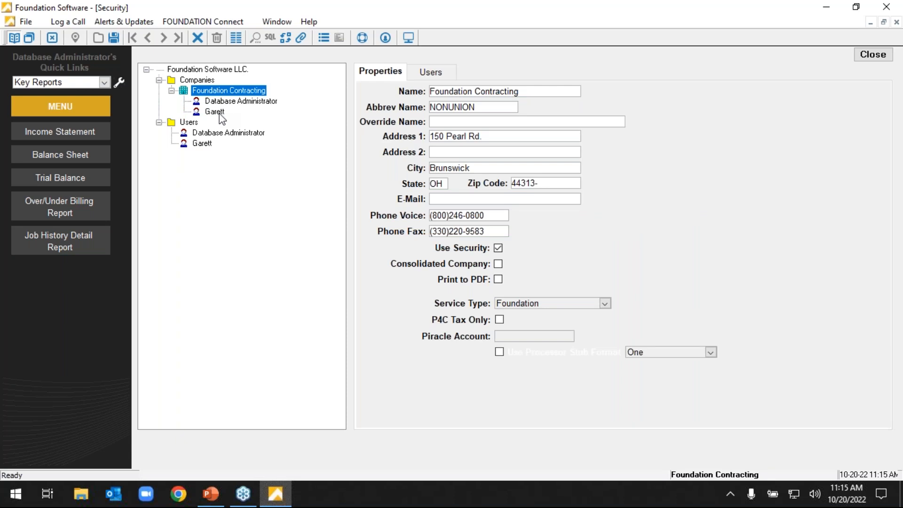
left_click(220, 113)
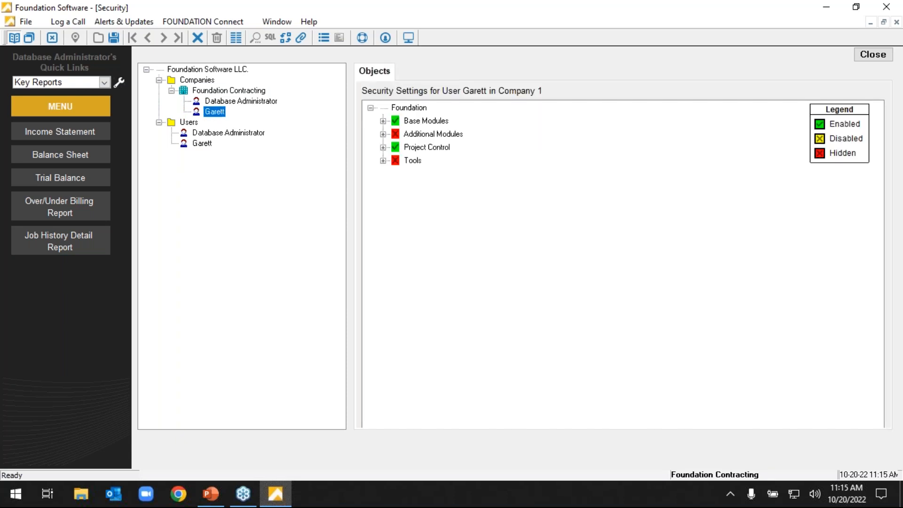
Examine the Full Access, Secured Employee Access and Require Proj Mgr Security options for Foundation Contracting's users.
left_click(226, 91)
left_click(430, 72)
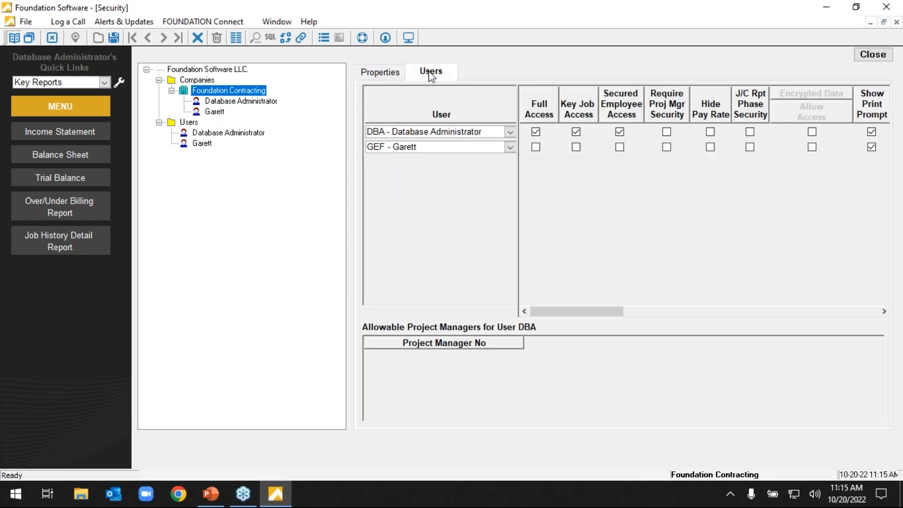
left_click(535, 132)
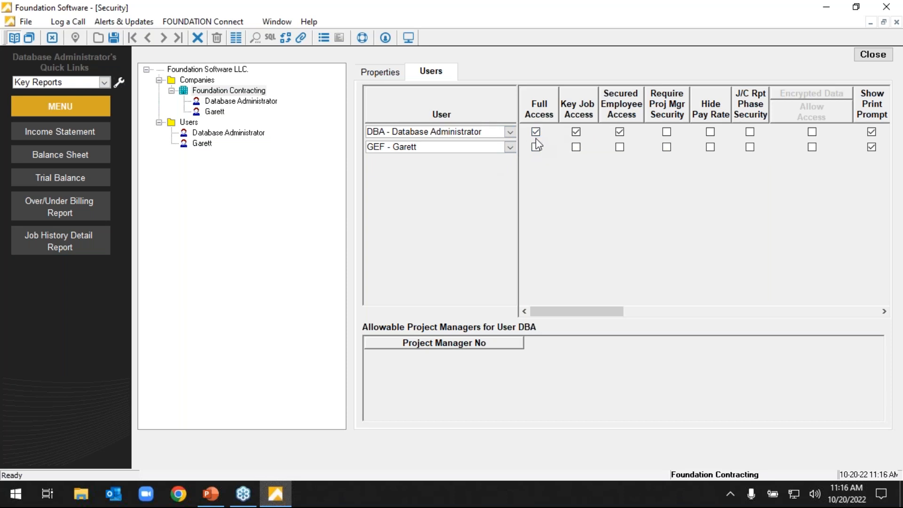
left_click(619, 147)
left_click(620, 148)
left_click(668, 150)
left_click(666, 147)
Open the non-administrator user's security objects in Foundation Contracting and expand Additional Modules, Equipment and Base Modules.
left_click(220, 111)
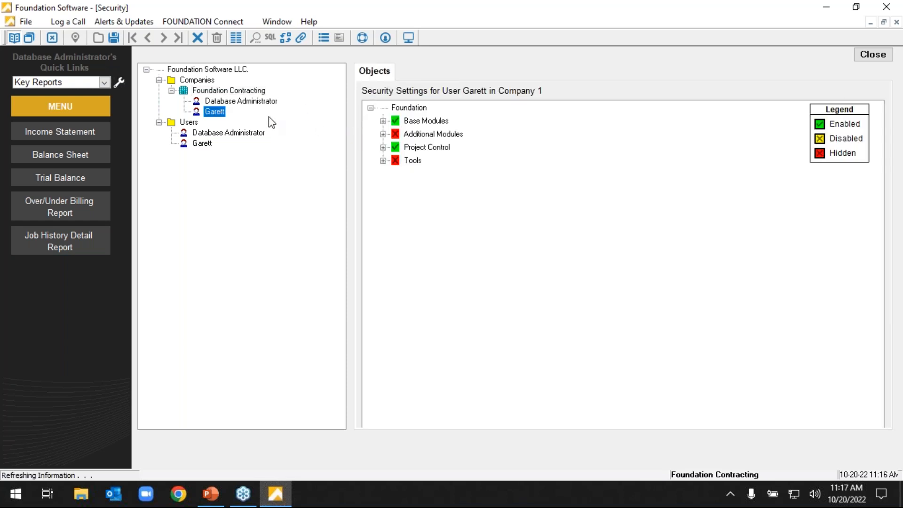
left_click(383, 121)
left_click(383, 121)
left_click(383, 121)
left_click(383, 121)
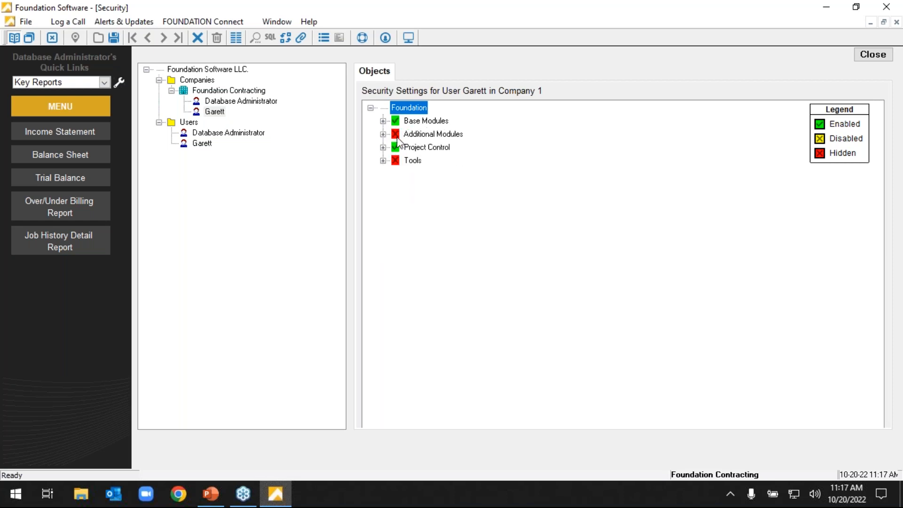
left_click(383, 135)
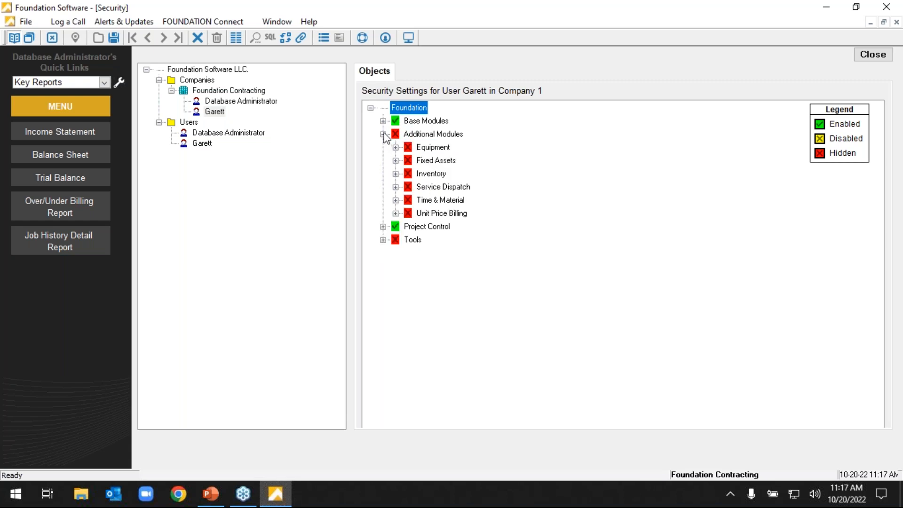
left_click(396, 147)
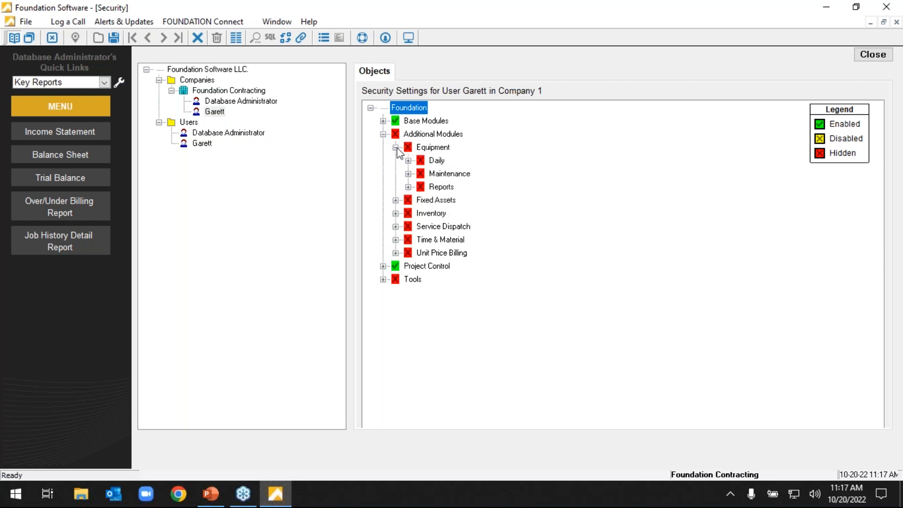
left_click(383, 120)
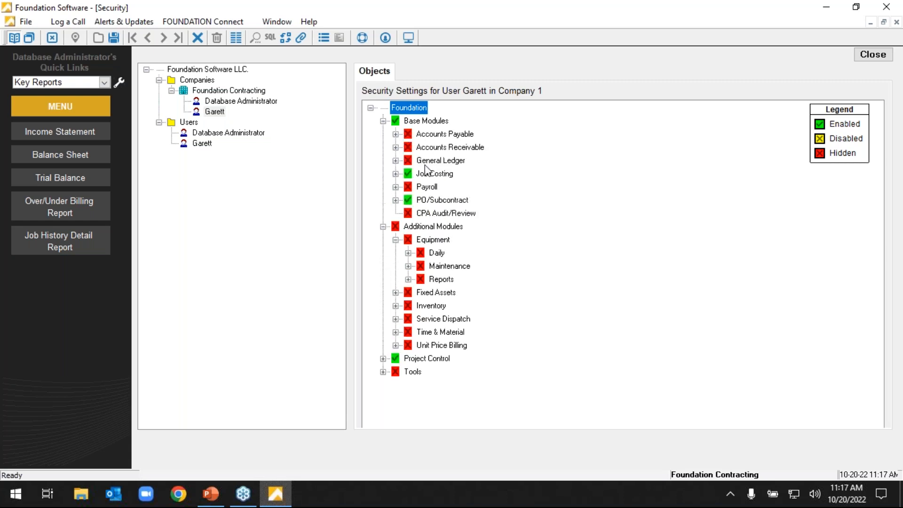
Enable all items under the Equipment module for this user and expand its Daily section.
left_click(432, 241)
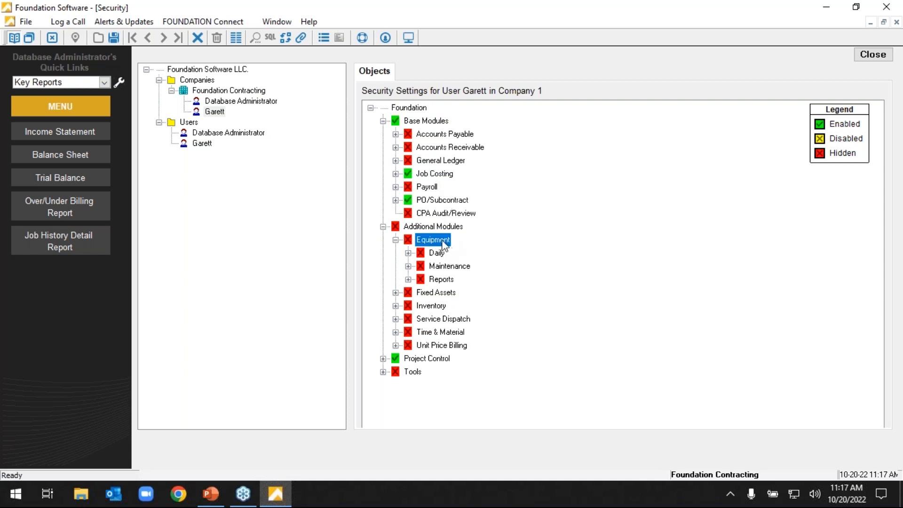
right_click(409, 241)
left_click(460, 342)
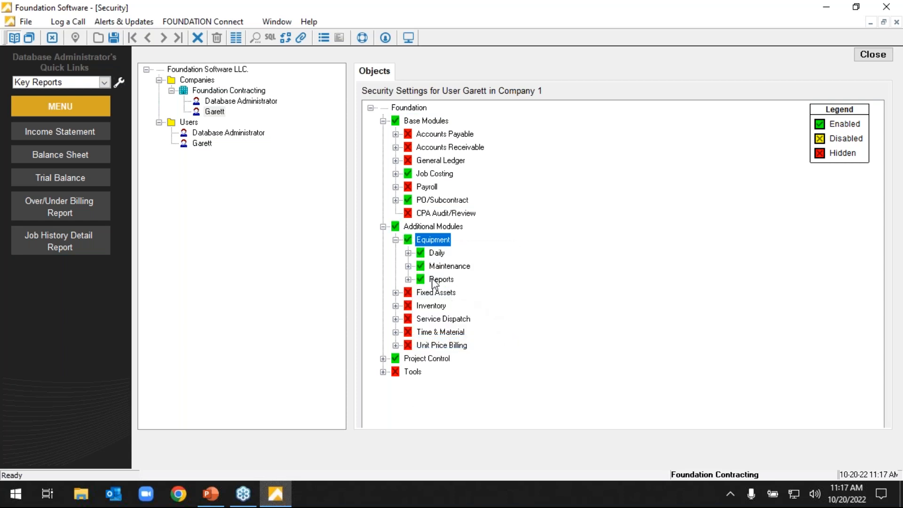
left_click(408, 253)
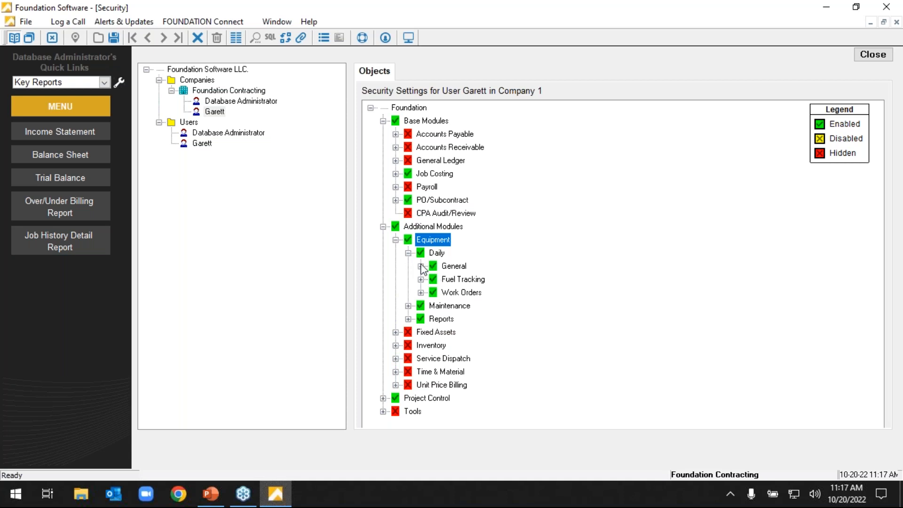
Hide the Enter Meter/Mileage item in the Equipment module's Daily General section for this user and close the security settings.
left_click(421, 266)
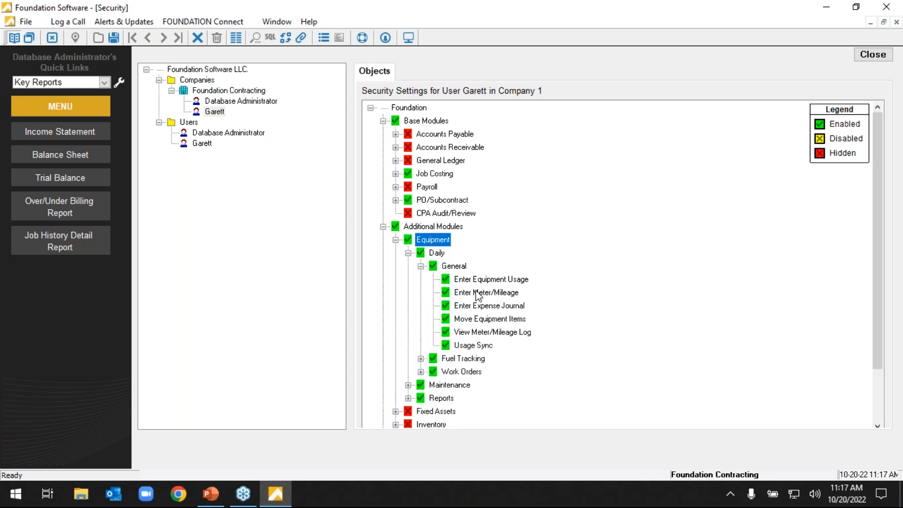
right_click(450, 294)
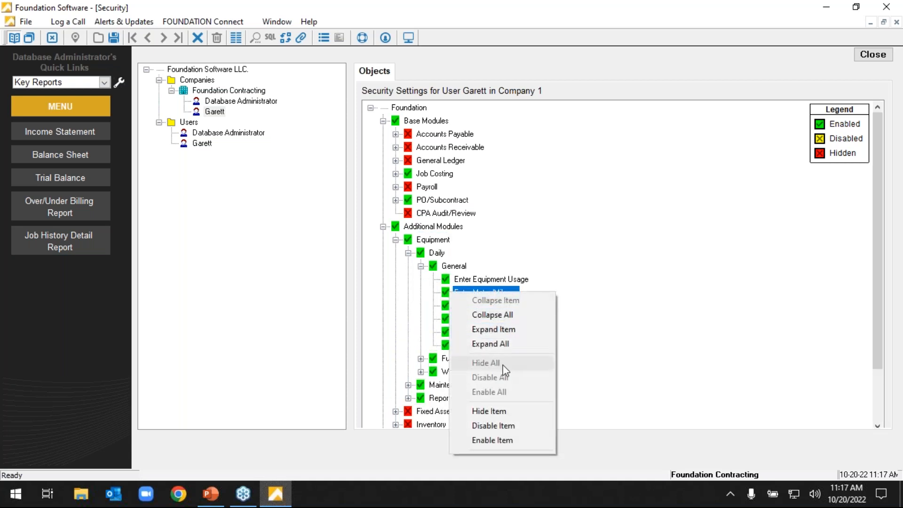
left_click(498, 412)
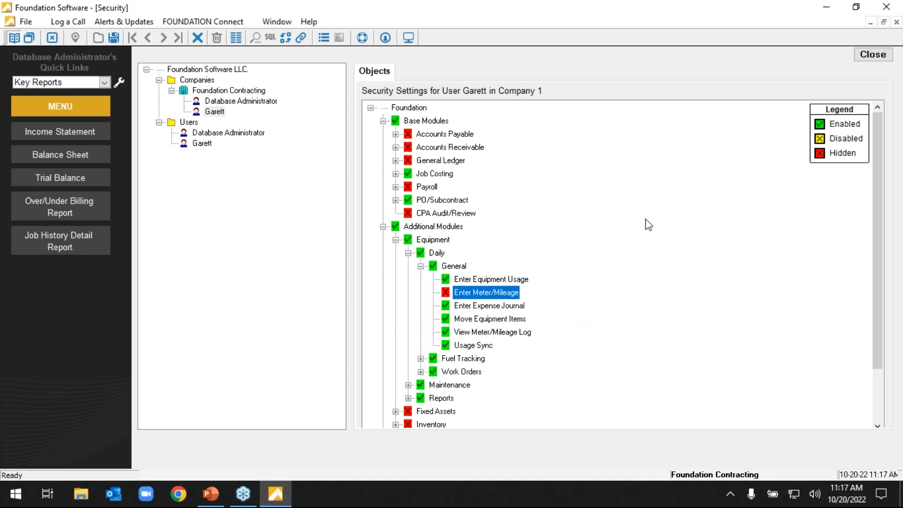
left_click(863, 56)
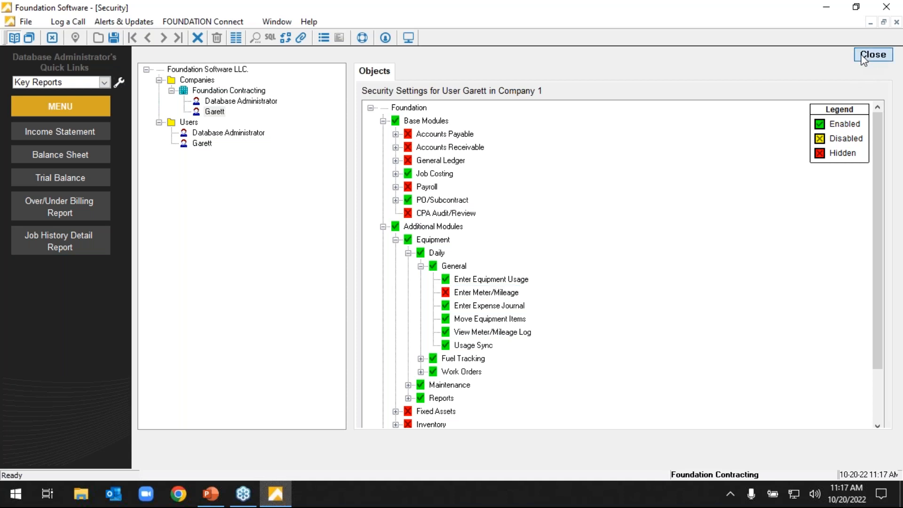
left_click(459, 288)
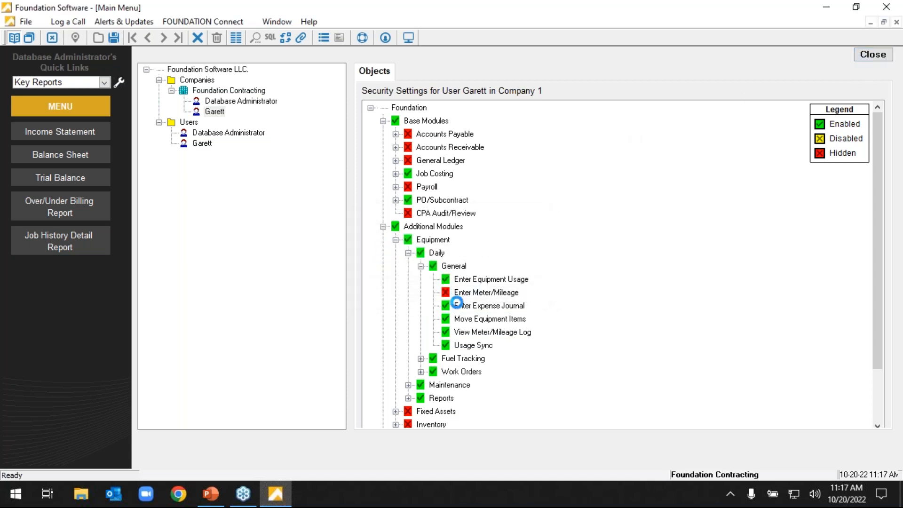
Open User Defined Fields from the System tools' Other section and choose the Employees table.
scroll(394, 348, "down", 3)
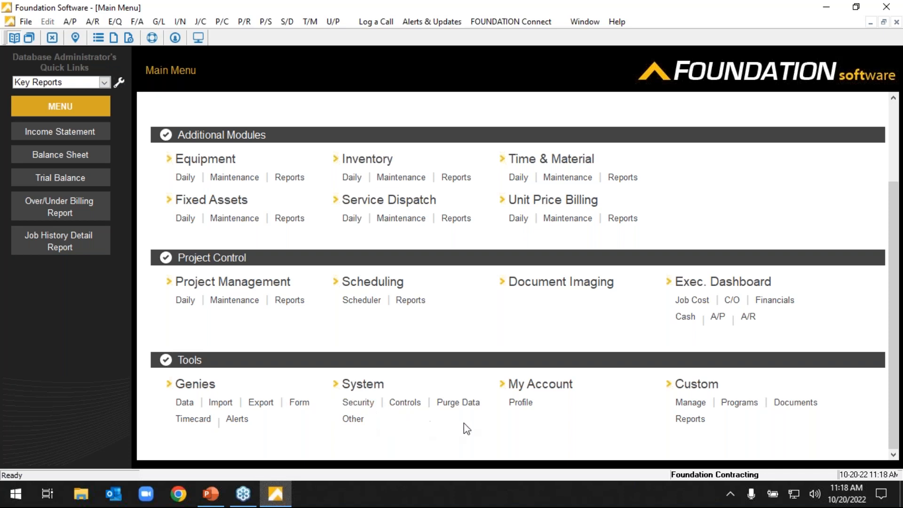
scroll(423, 339, "up", 3)
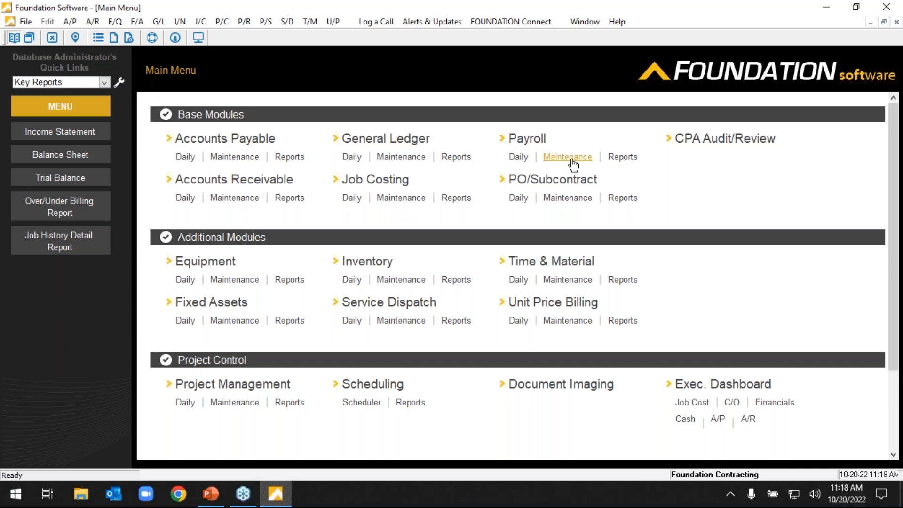
scroll(470, 282, "down", 2)
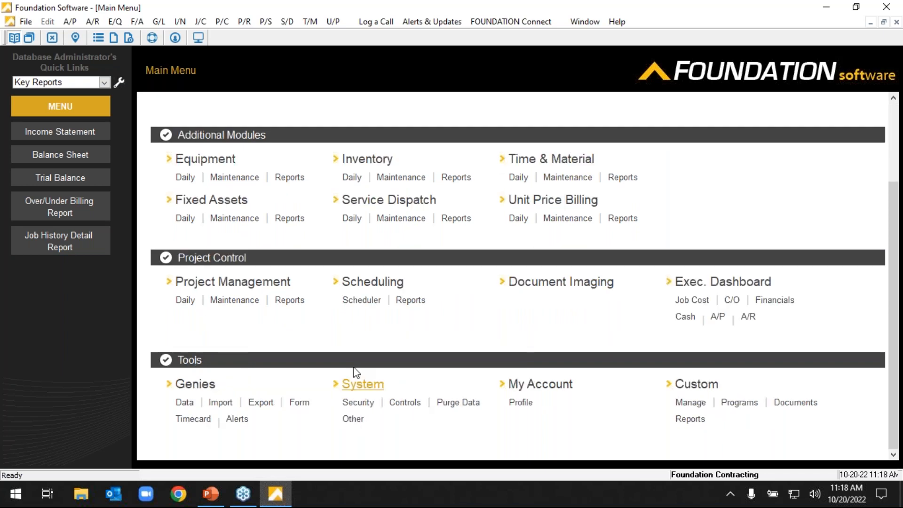
left_click(353, 418)
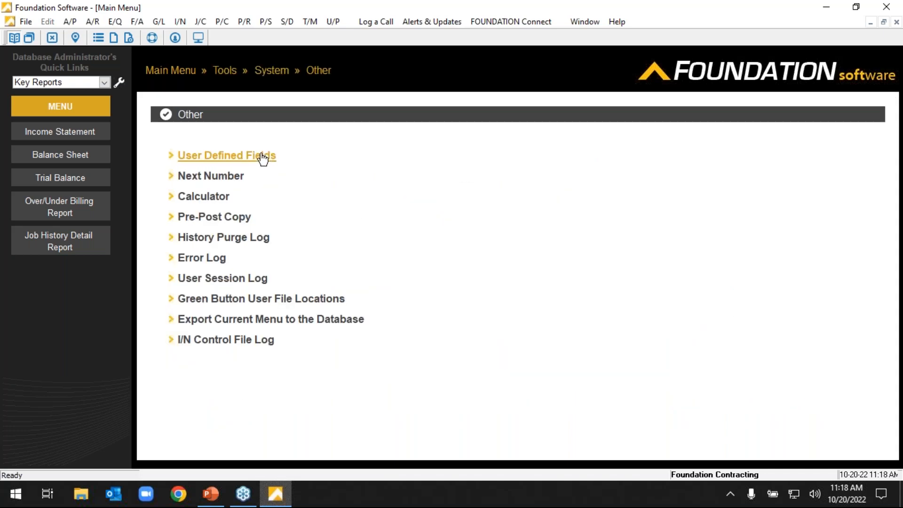
left_click(262, 157)
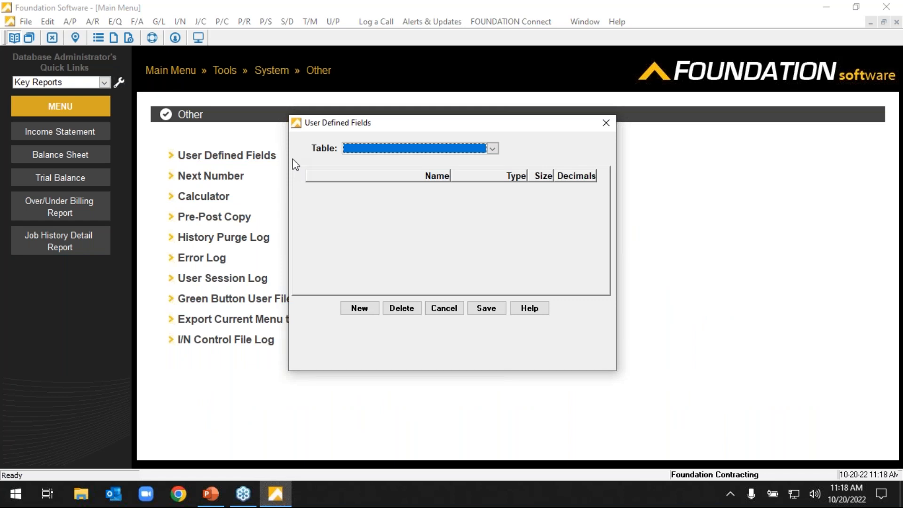
left_click(492, 148)
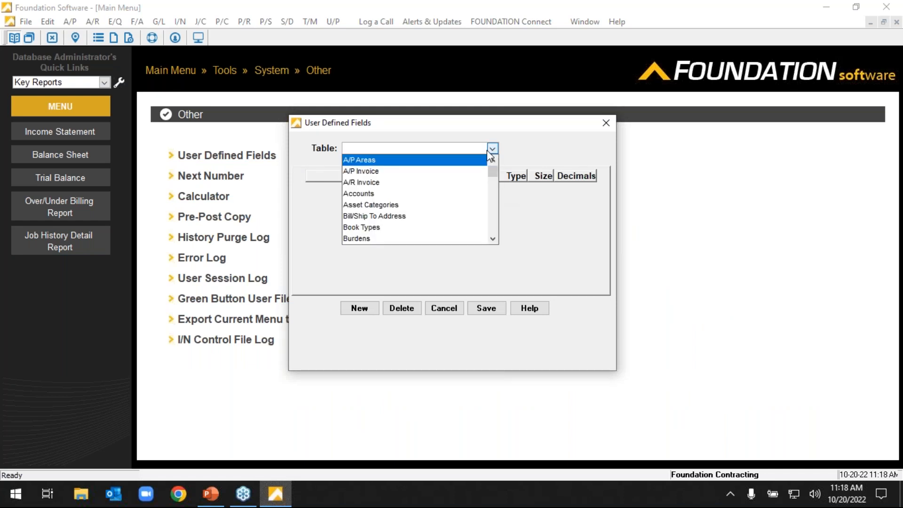
key("e")
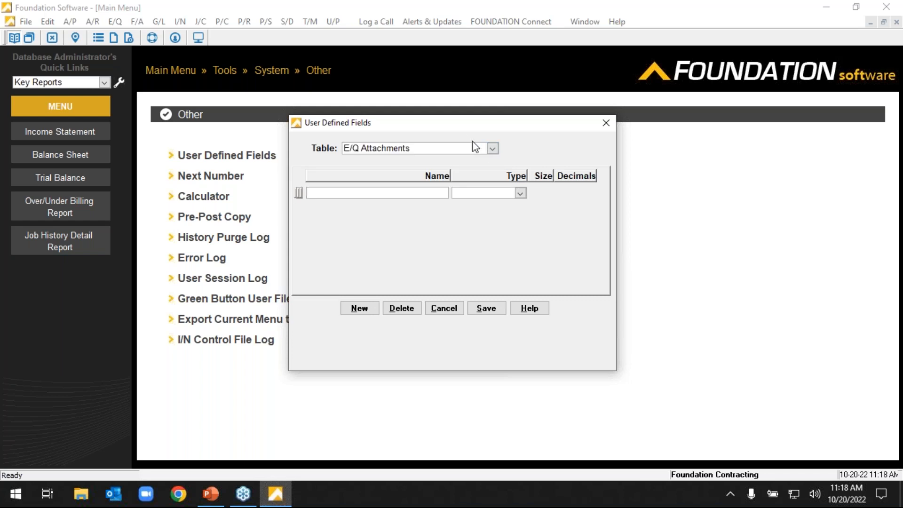
left_click(492, 149)
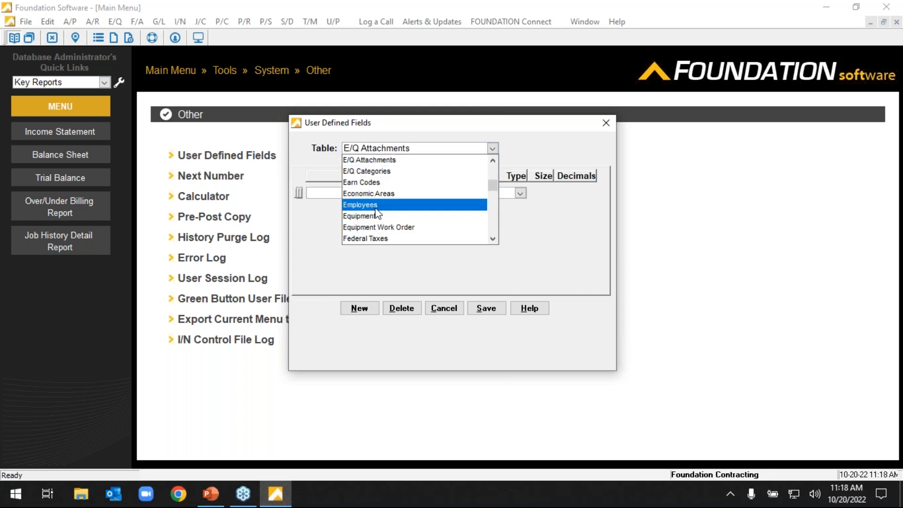
left_click(360, 205)
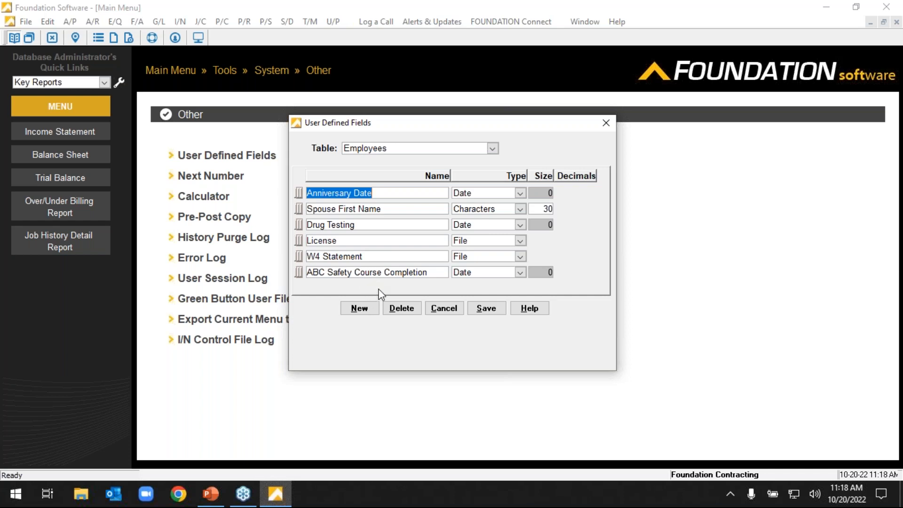
Add a user-defined field named Mechanic Level to the Employees table with the Dropdown List type.
left_click(370, 311)
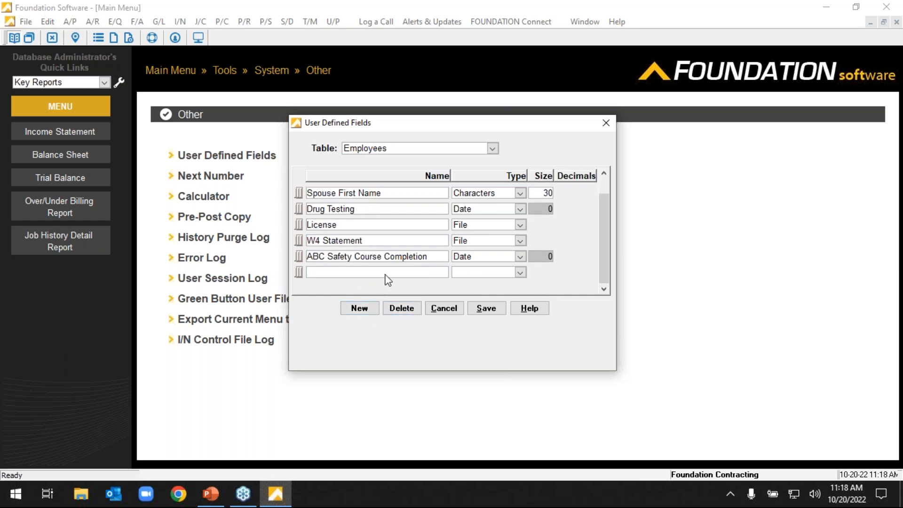
type("Mechanic Level")
left_click(519, 273)
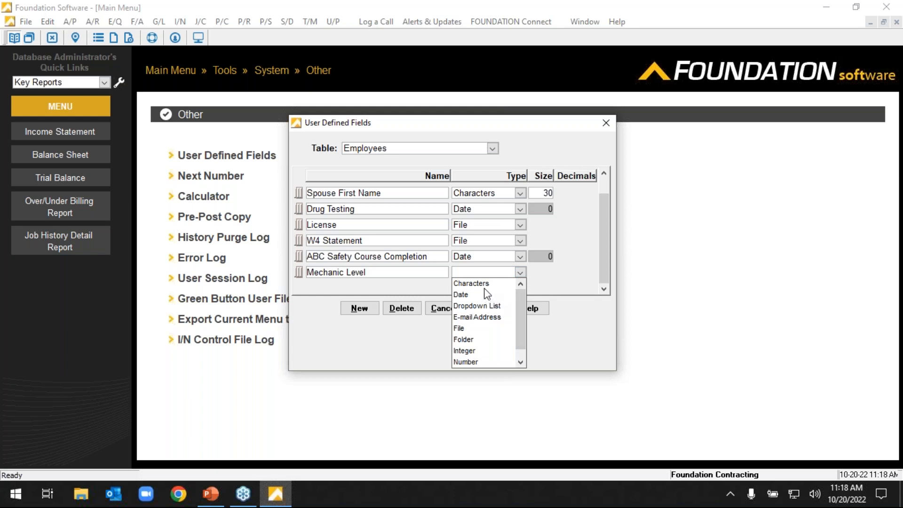
left_click(484, 285)
left_click(520, 273)
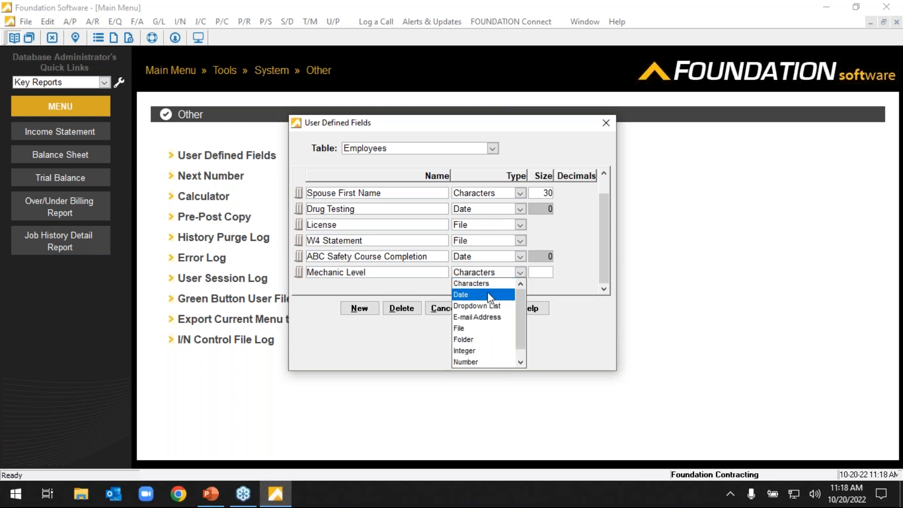
left_click(489, 295)
left_click(520, 271)
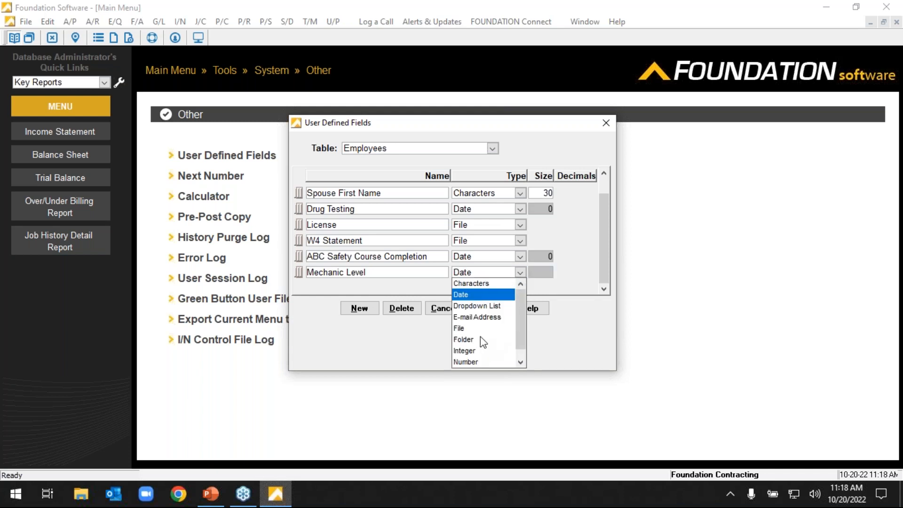
left_click(484, 306)
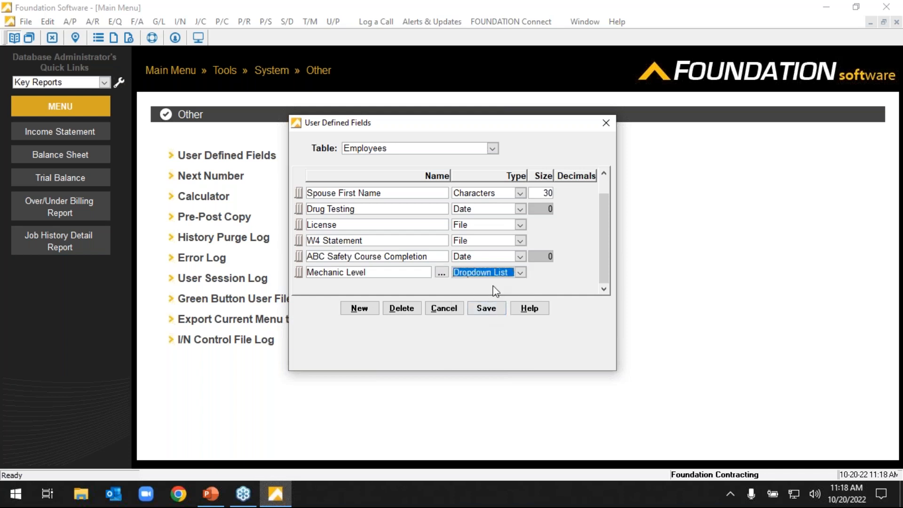
Enter Master, Apprentice and Wizard as the Mechanic Level dropdown items and save the user-defined fields.
left_click(441, 272)
left_click(342, 307)
type("Master")
key("Return")
type("A")
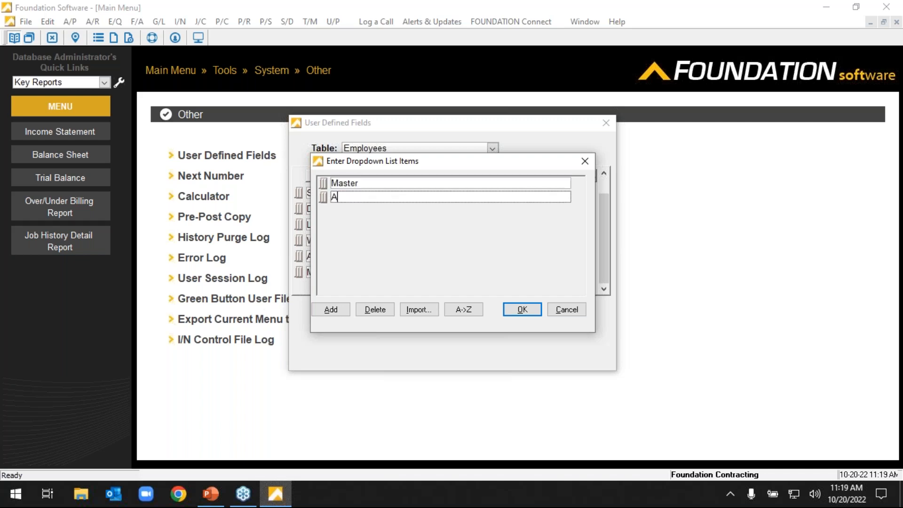
type("pprentice")
key("Return")
type("Wizard")
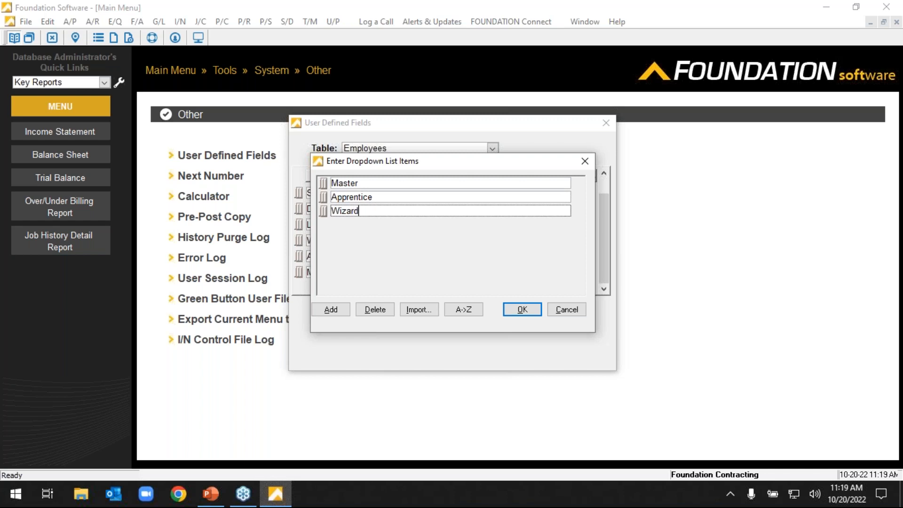
left_click(523, 308)
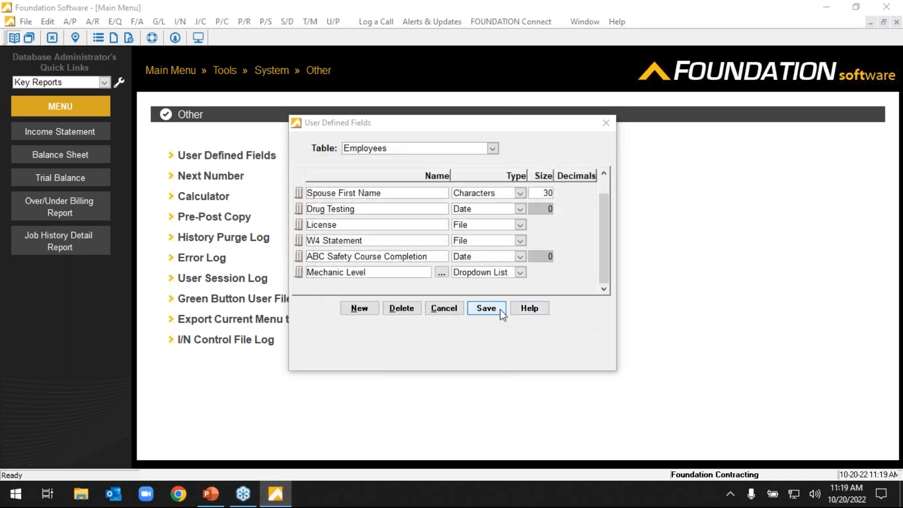
left_click(501, 309)
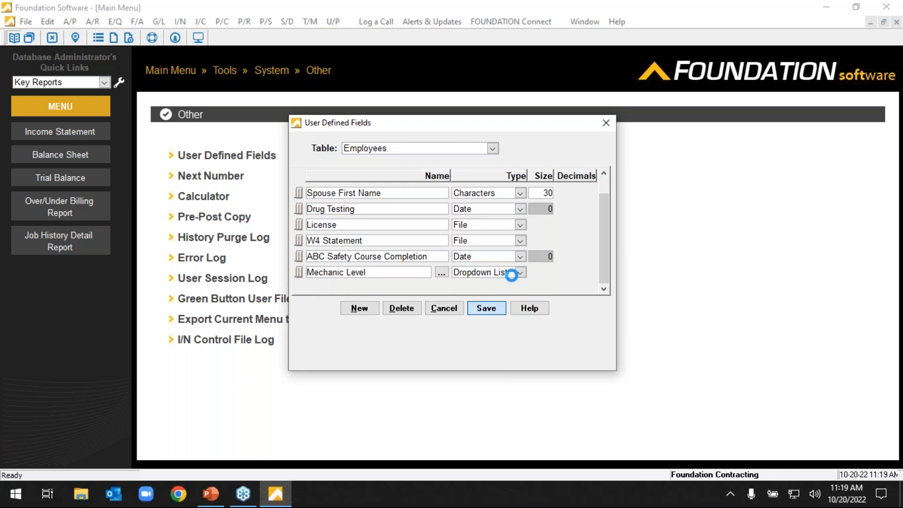
Open the first listed employee's record from Payroll Maintenance and view its user-defined fields.
left_click(186, 73)
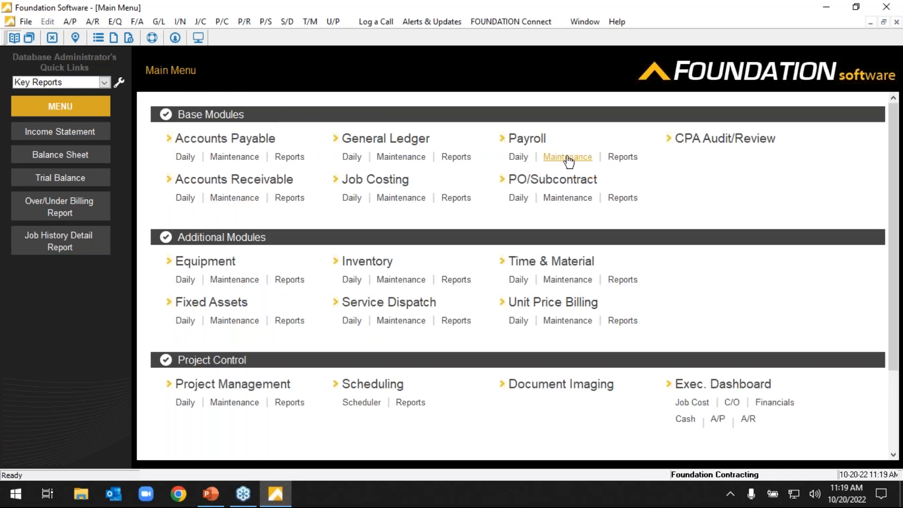
left_click(569, 159)
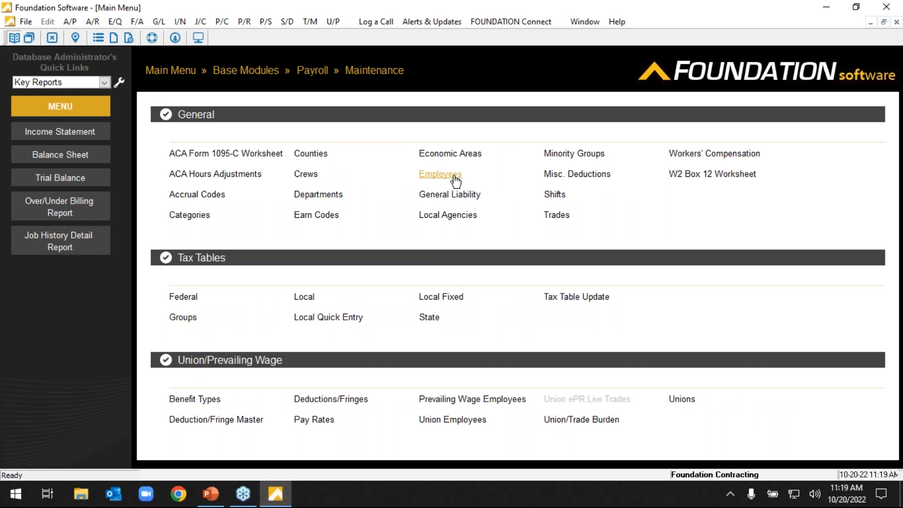
left_click(455, 178)
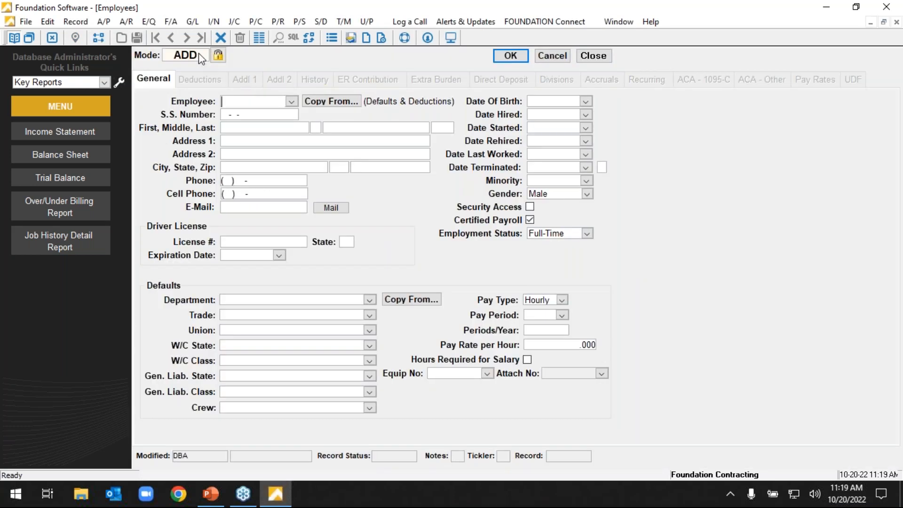
left_click(292, 101)
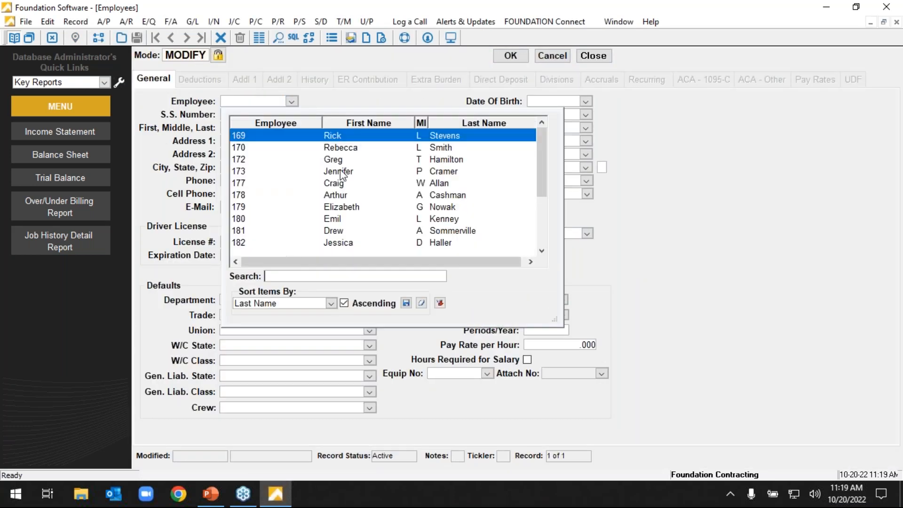
left_click(340, 134)
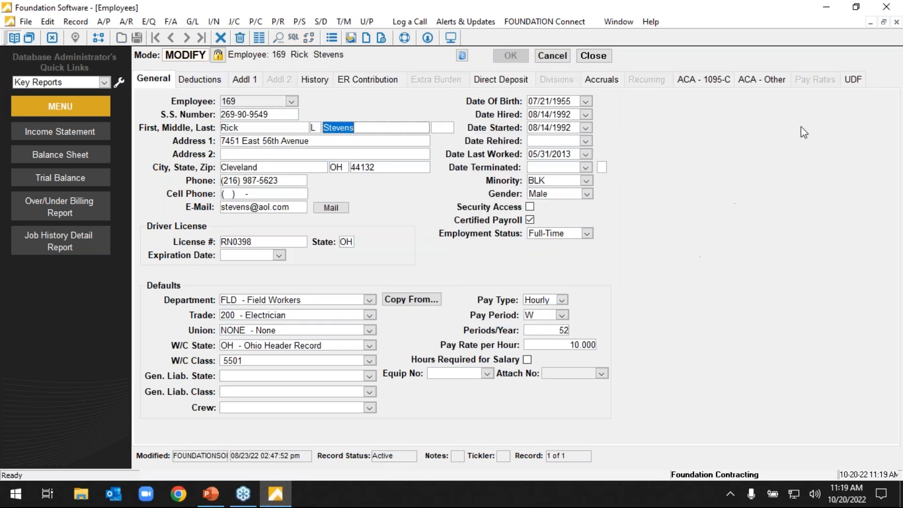
left_click(862, 81)
Try Wizard and Master as the employee's Mechanic Level, discard the change and close the employee record.
left_click(560, 207)
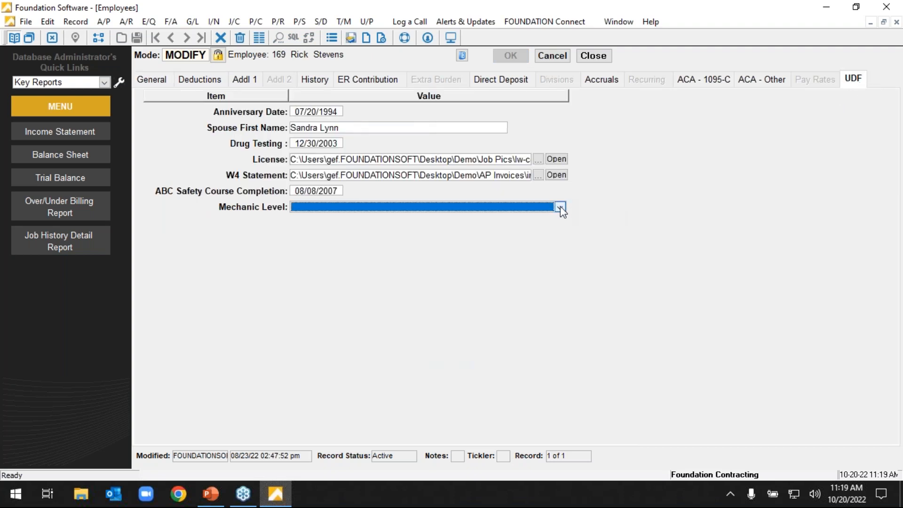
left_click(560, 207)
left_click(324, 248)
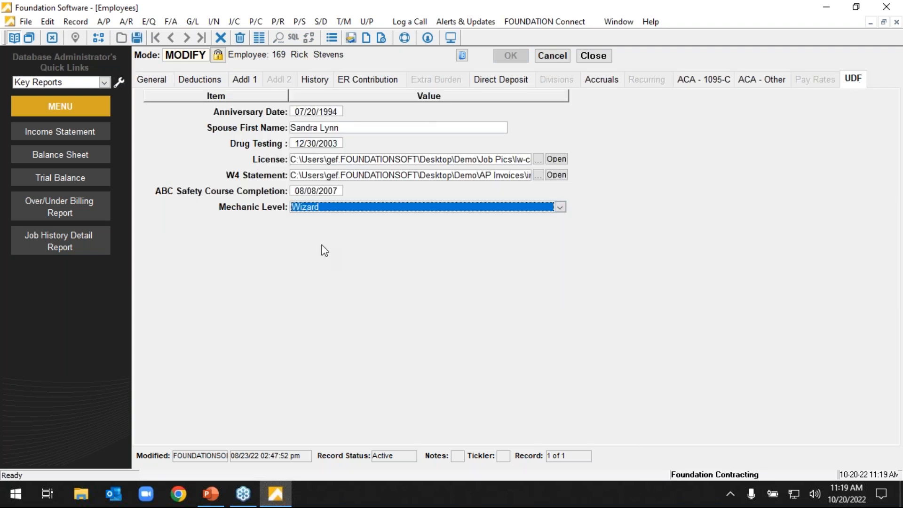
left_click(560, 207)
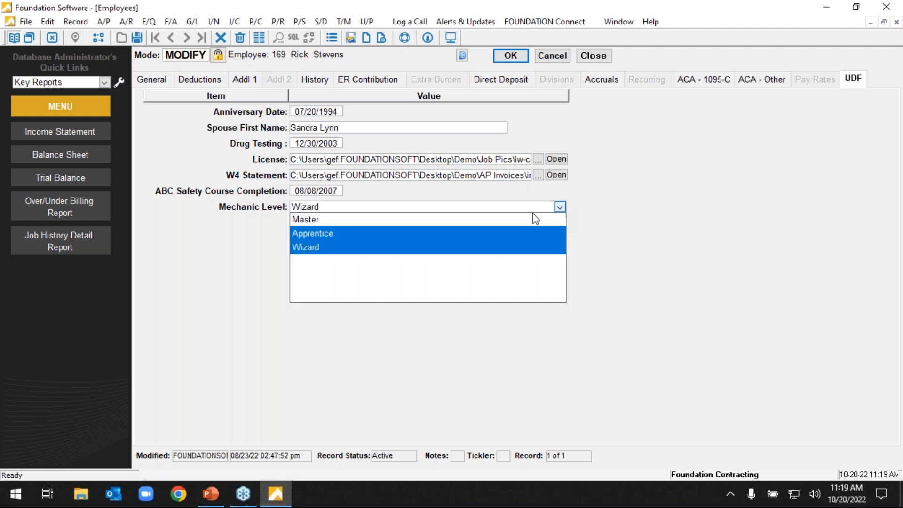
left_click(380, 218)
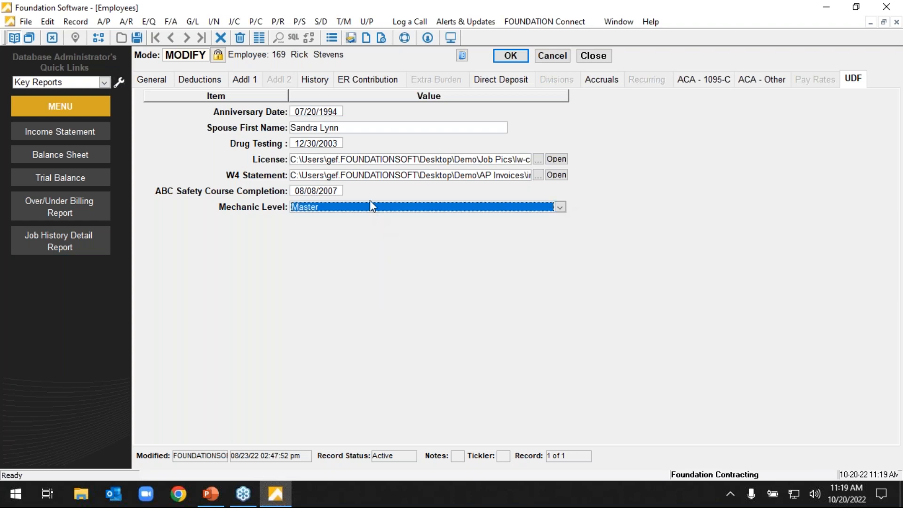
left_click(549, 56)
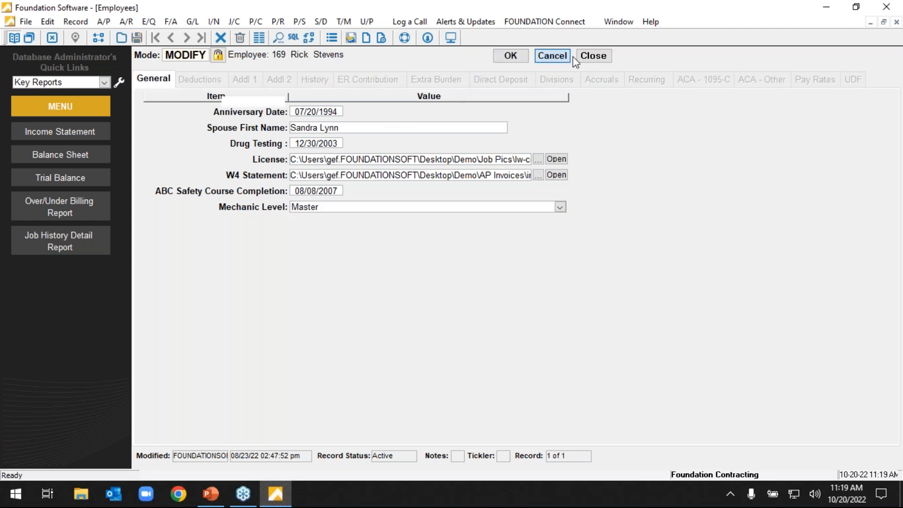
left_click(593, 55)
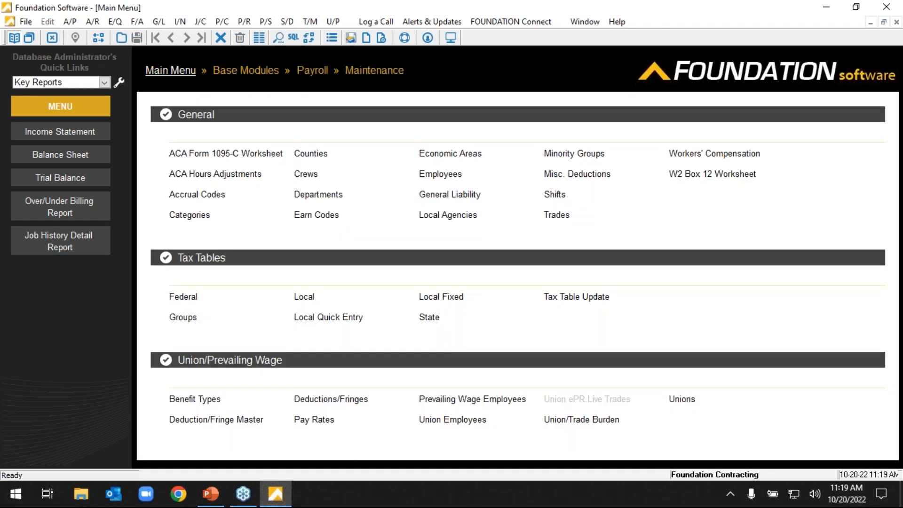
Start a new Employee List design in the Data Genies from the Main Menu.
left_click(182, 70)
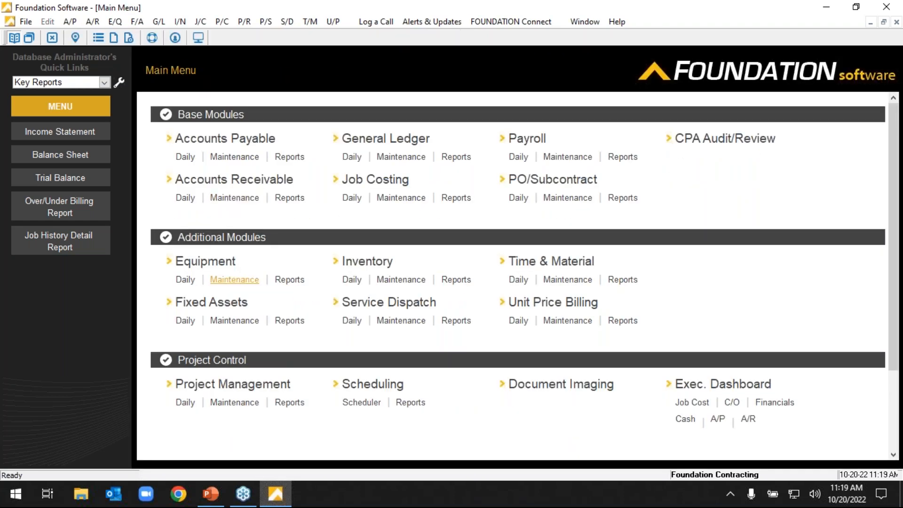
scroll(295, 412, "down", 1)
scroll(298, 418, "down", 2)
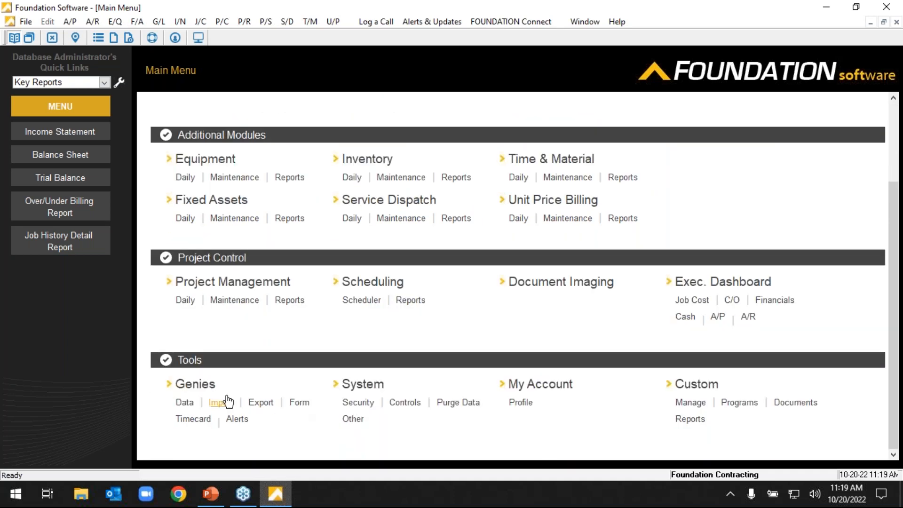
left_click(185, 402)
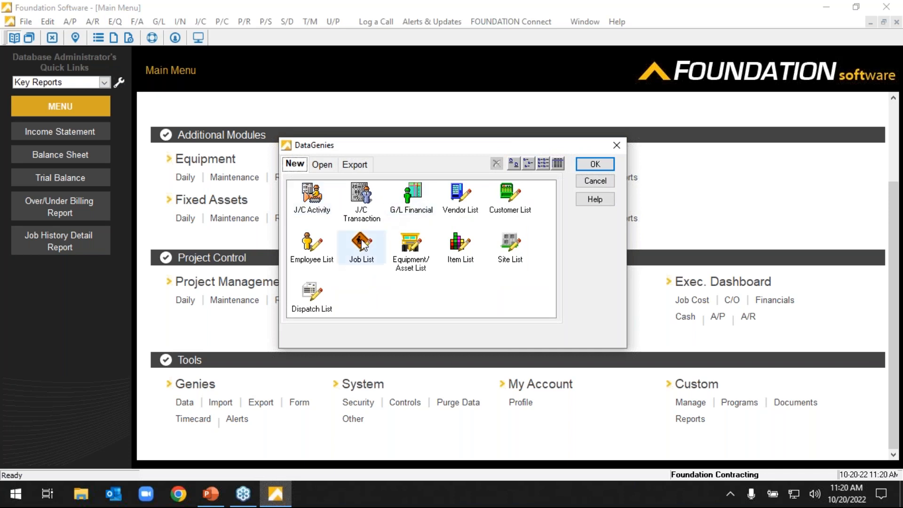
left_click(312, 246)
double_click(312, 247)
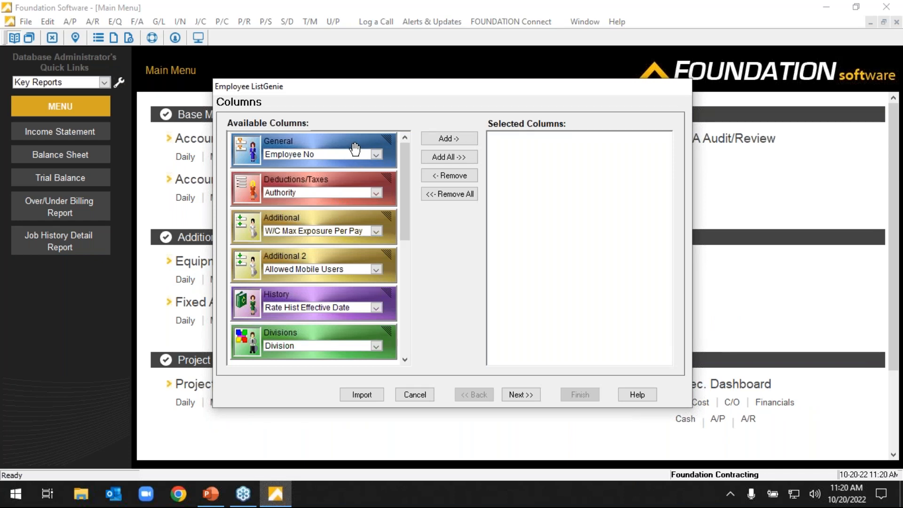
Add the General columns Employee No, First Name and Last Name to the report's selected columns.
left_click_drag(352, 150, 547, 159)
left_click(636, 156)
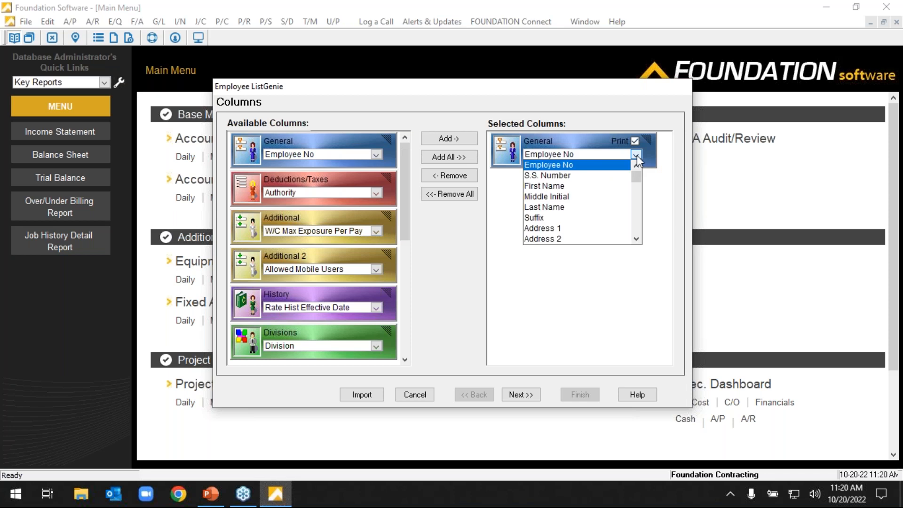
left_click(341, 150)
left_click(376, 155)
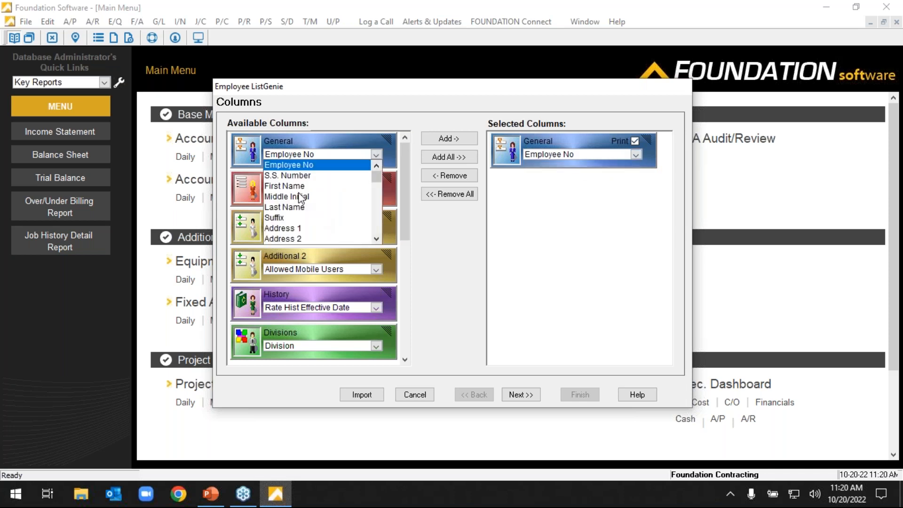
left_click(285, 186)
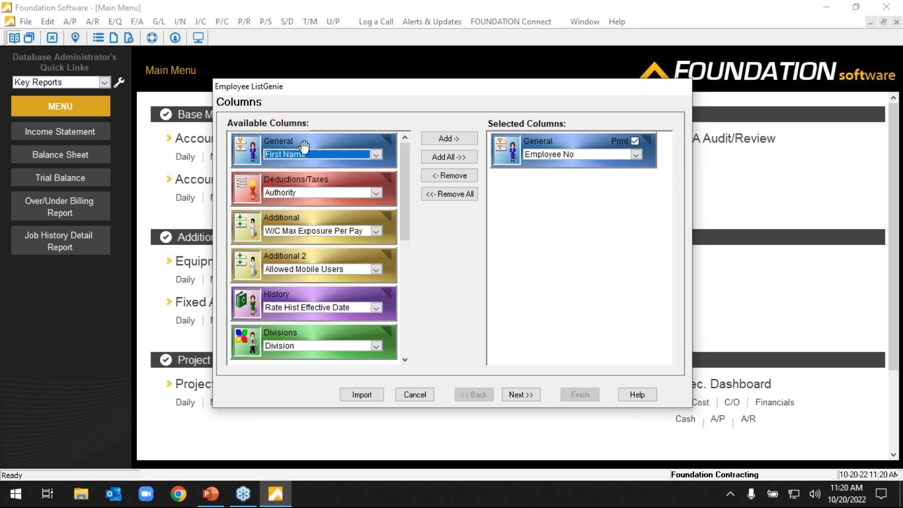
double_click(303, 145)
left_click(376, 154)
left_click(294, 207)
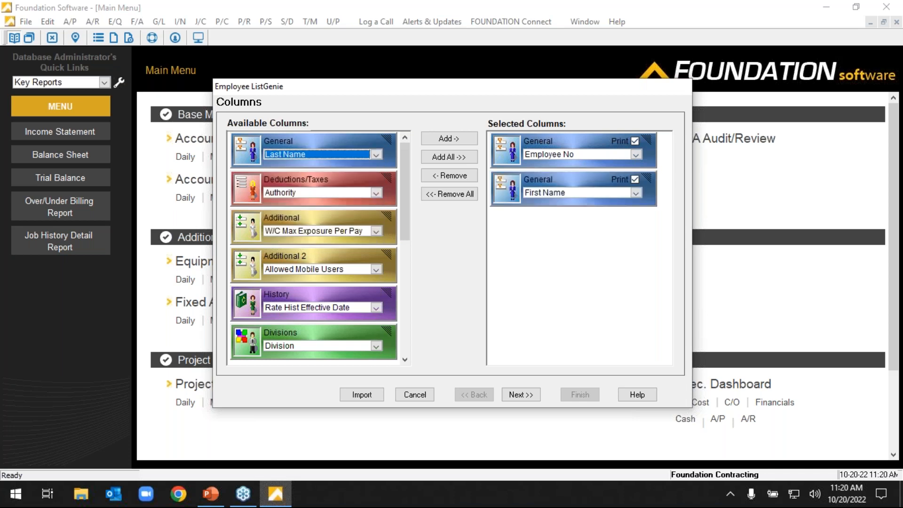
double_click(296, 147)
Add the General column Date Hired to the report's selected columns.
left_click(376, 155)
left_click(380, 184)
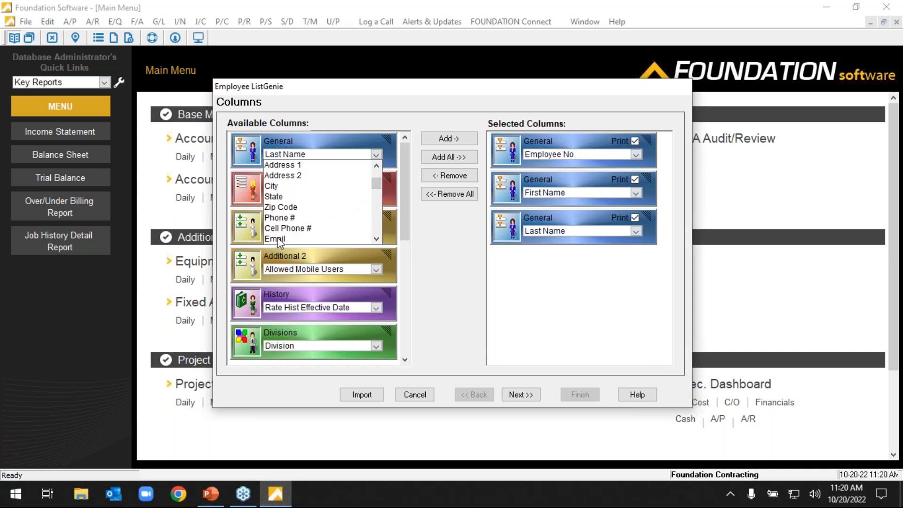
scroll(310, 217, "down", 1)
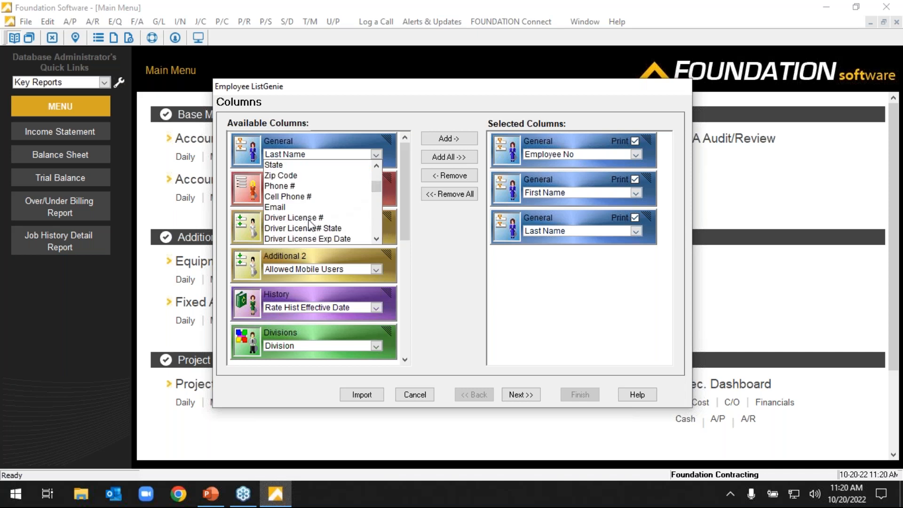
scroll(312, 224, "down", 1)
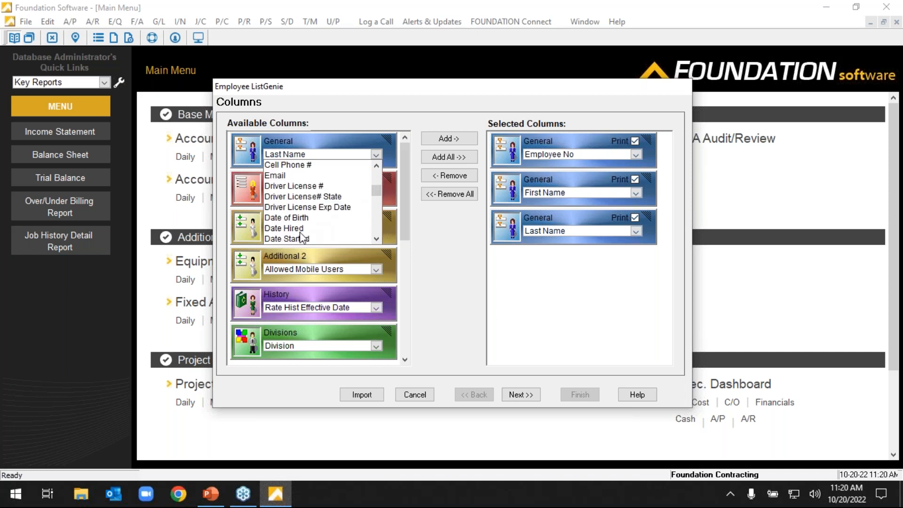
left_click(284, 228)
double_click(326, 146)
Add the user-defined fields Drug Testing and Mechanic Level to the selected columns.
left_click_drag(400, 174, 416, 326)
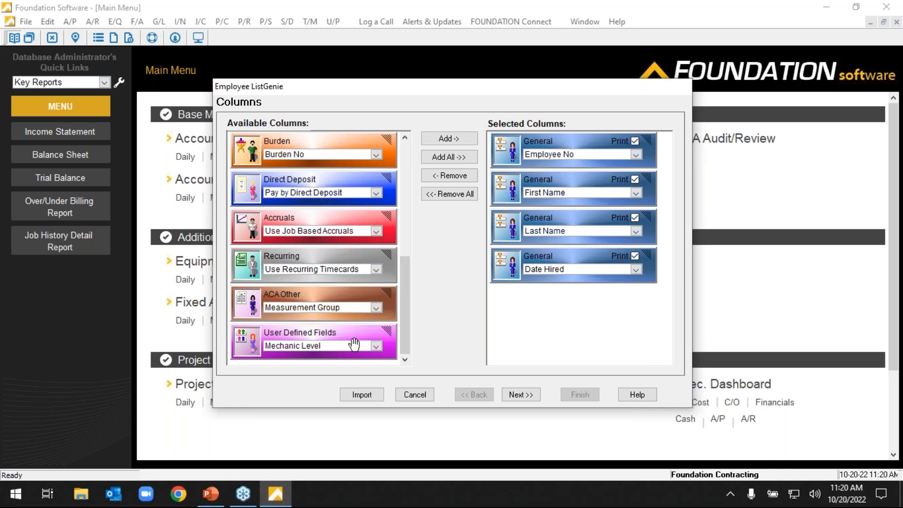
left_click(376, 347)
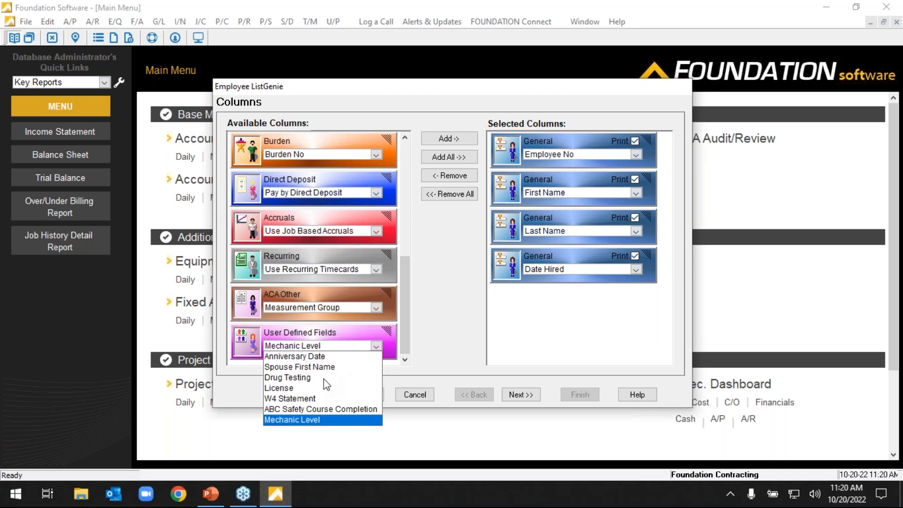
left_click(353, 377)
double_click(328, 336)
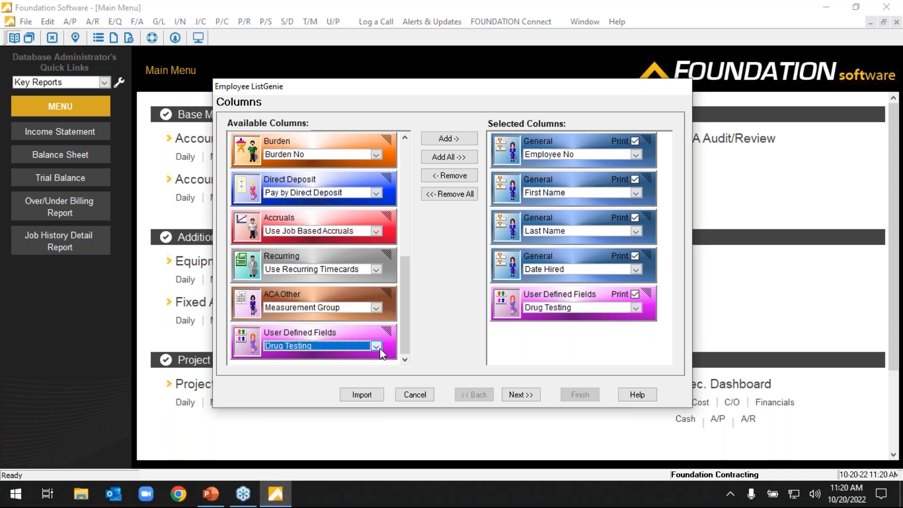
left_click(377, 347)
left_click(311, 419)
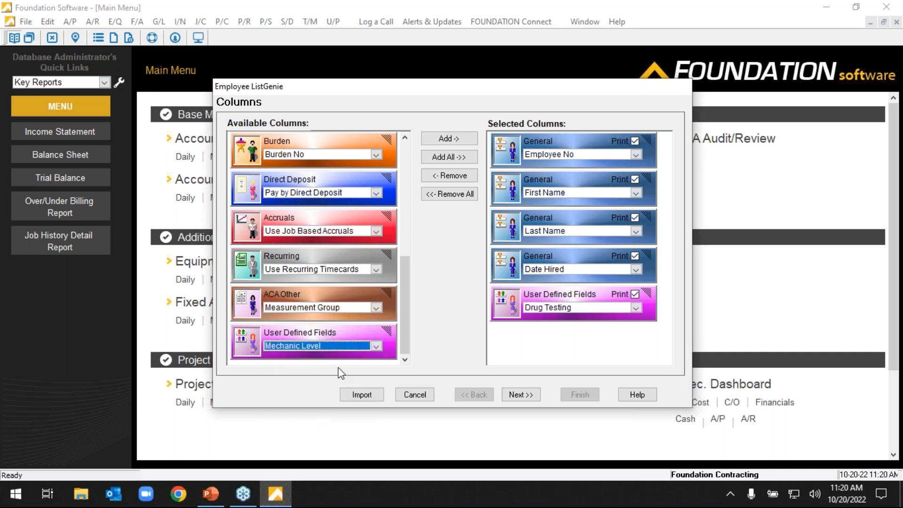
double_click(335, 339)
Proceed to the report layout and widen the First Name, Last Name, Date Hired, Drug Testing and Mechanic Level columns.
left_click(518, 395)
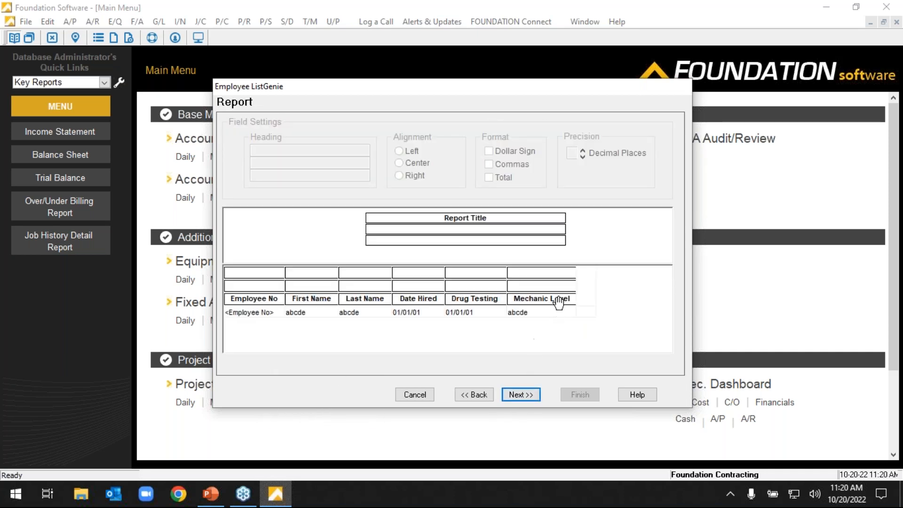
left_click_drag(576, 274, 600, 276)
left_click_drag(508, 270, 522, 275)
left_click_drag(444, 277, 469, 275)
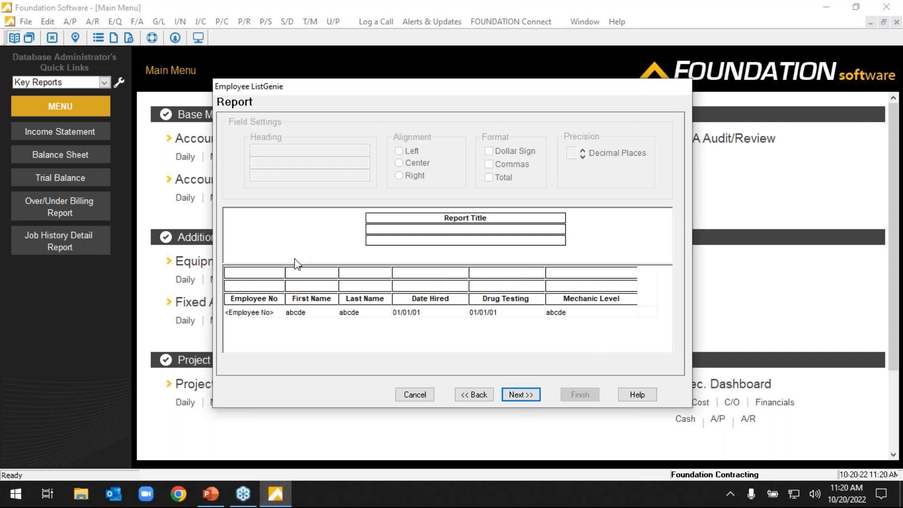
left_click_drag(344, 279, 424, 275)
Title the report New EE Report and finish the design with that name and the employee.ico icon.
left_click(467, 224)
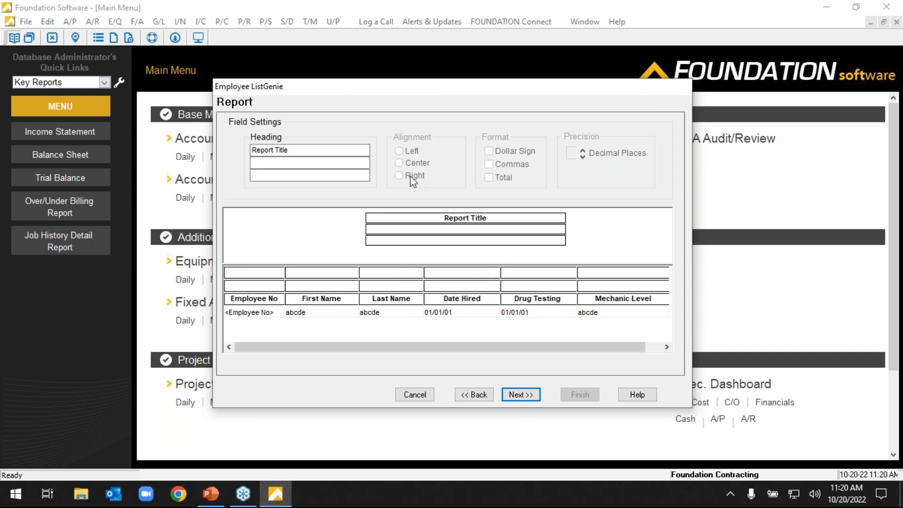
left_click_drag(302, 149, 252, 149)
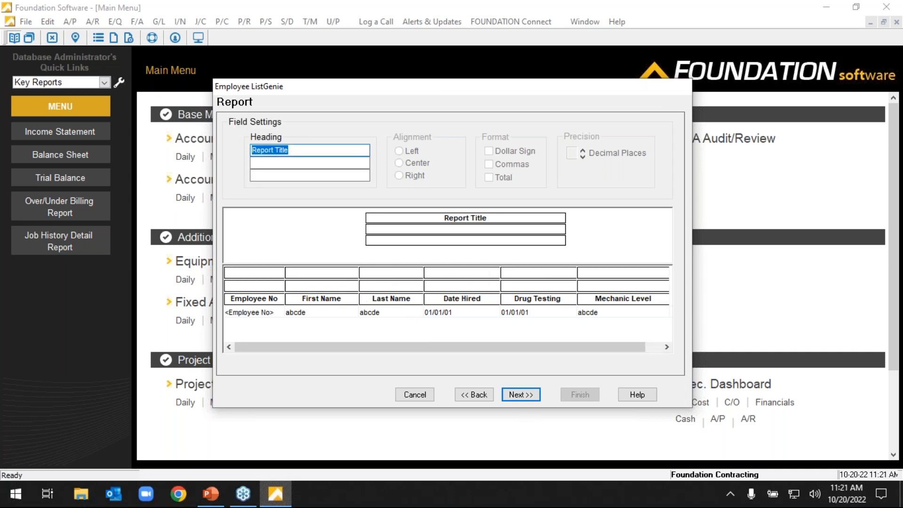
type("New EE Report")
left_click(528, 305)
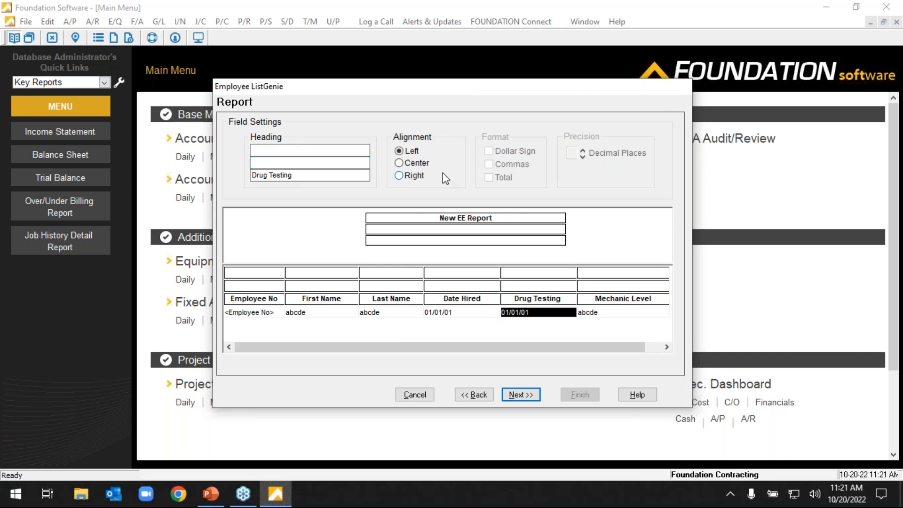
left_click(515, 396)
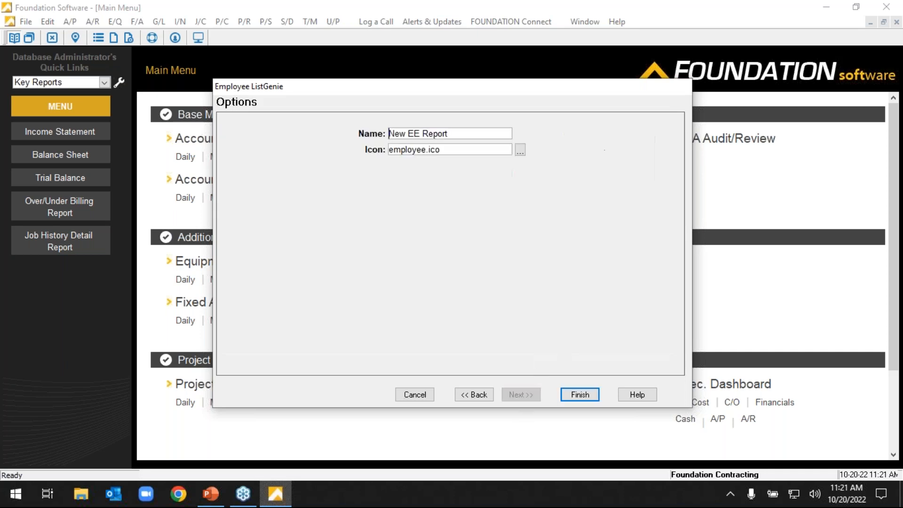
left_click(580, 395)
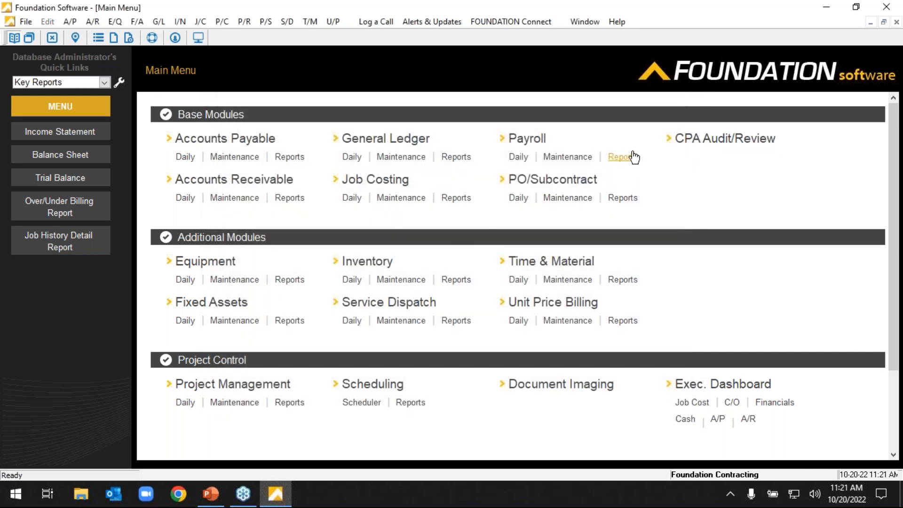
Open the Employees List from Payroll Maintenance and view it with the HR Report custom design.
left_click(573, 158)
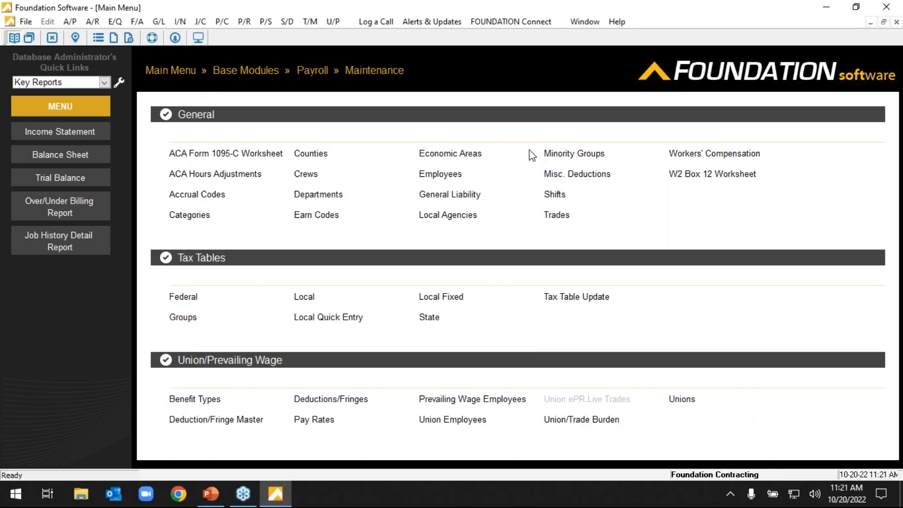
left_click(438, 174)
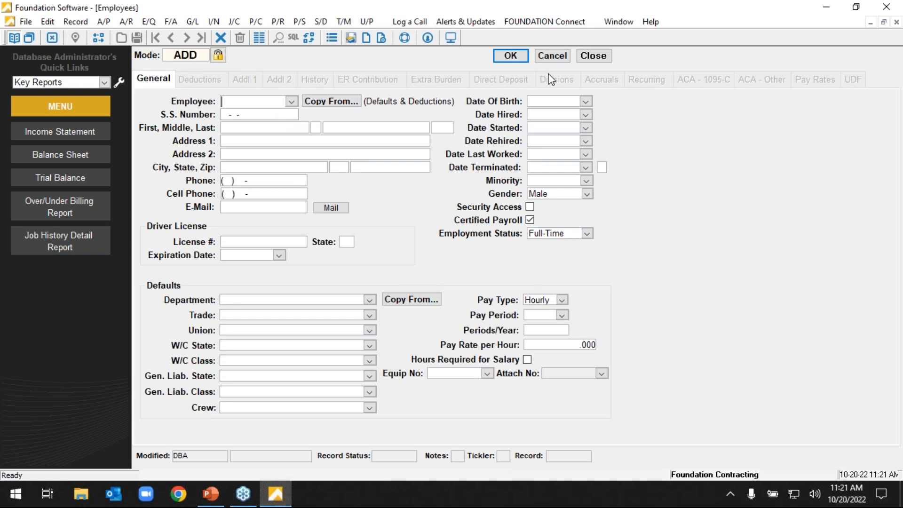
left_click(259, 38)
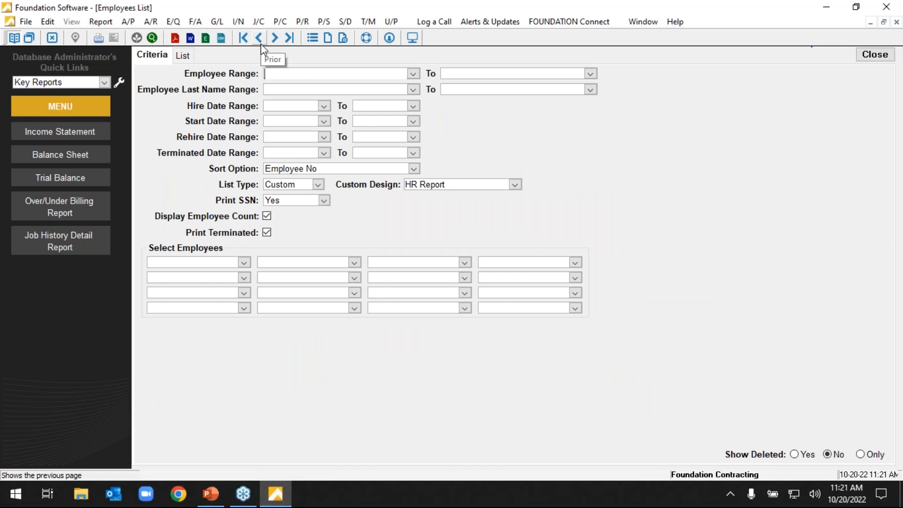
left_click(185, 56)
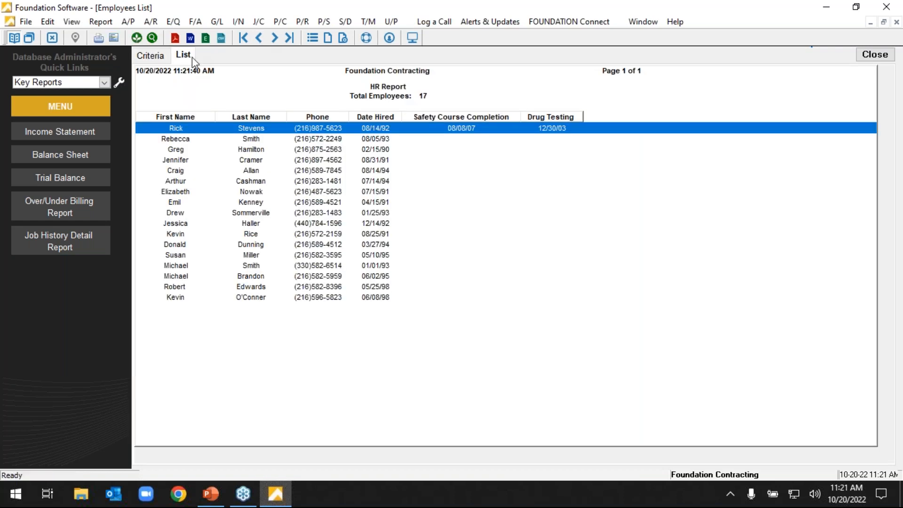
Set the employee list type to Condensed and view the resulting list.
left_click(157, 59)
left_click(318, 184)
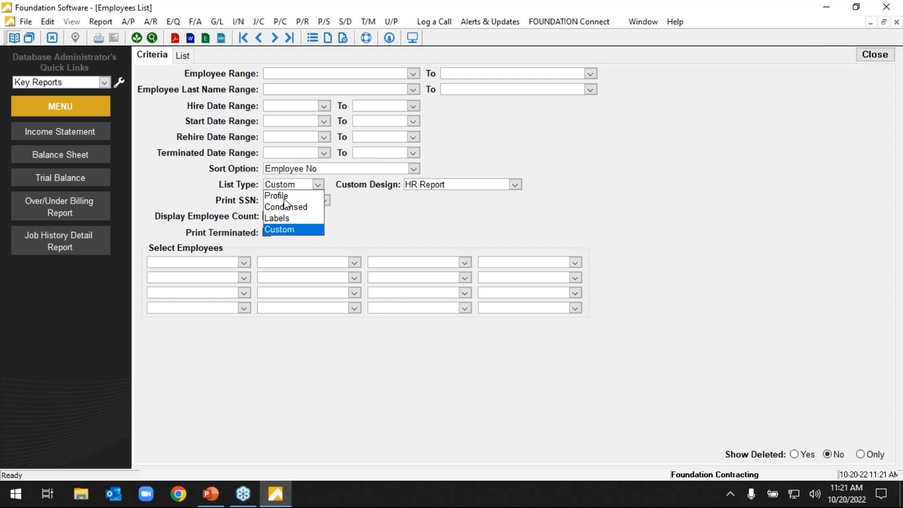
left_click(284, 196)
left_click(318, 184)
left_click(300, 207)
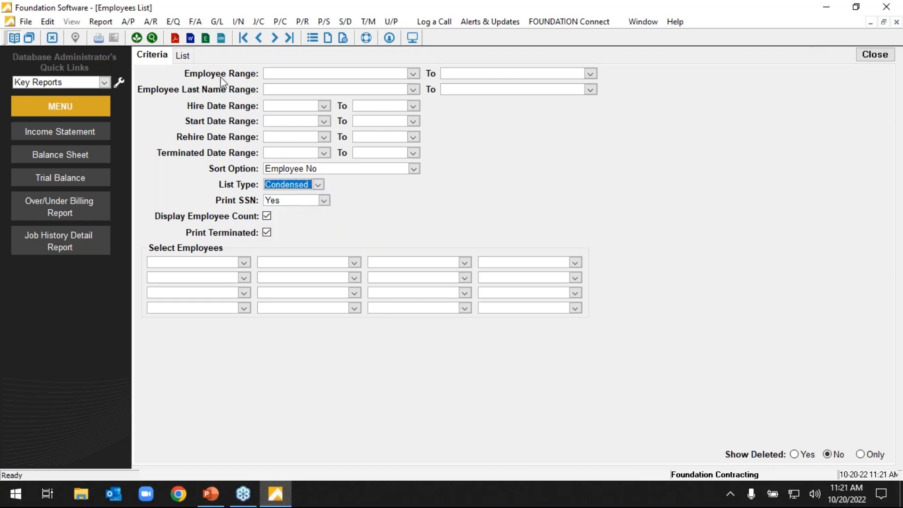
left_click(191, 59)
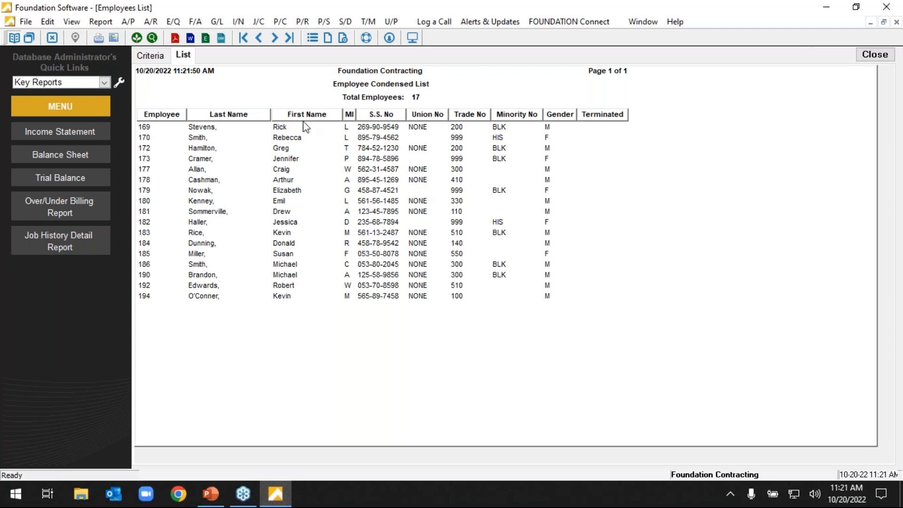
Switch the employee list type to Profile and view the resulting list.
left_click(155, 56)
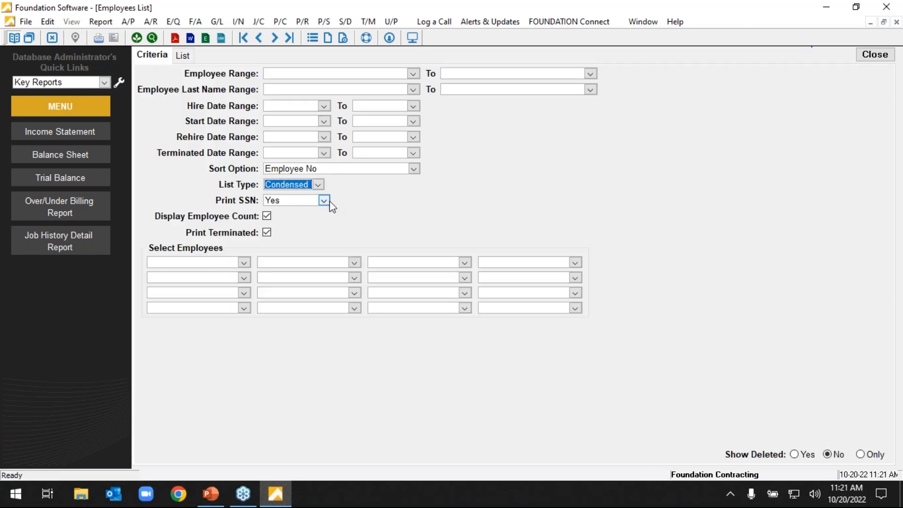
left_click(321, 185)
left_click(285, 193)
left_click(182, 57)
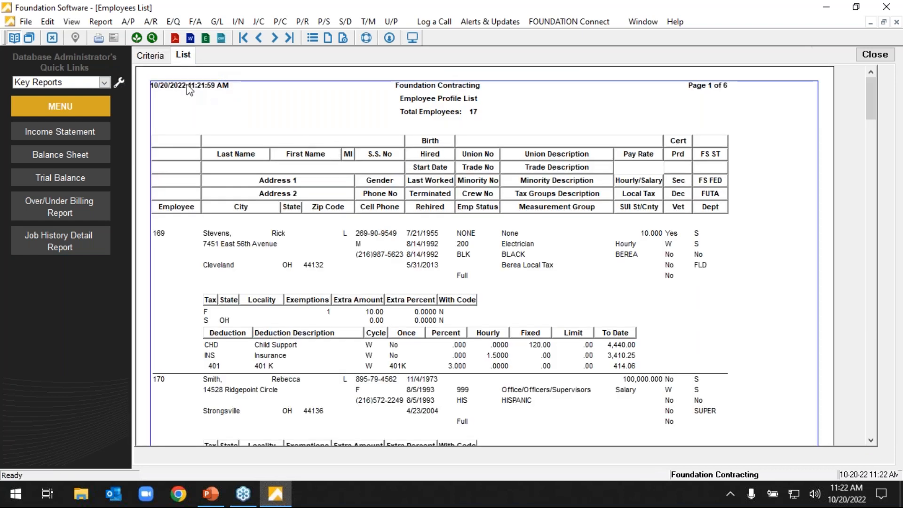
Set the list type to Custom with the New EE Report design and check the Print SSN options, keeping Yes.
left_click(162, 58)
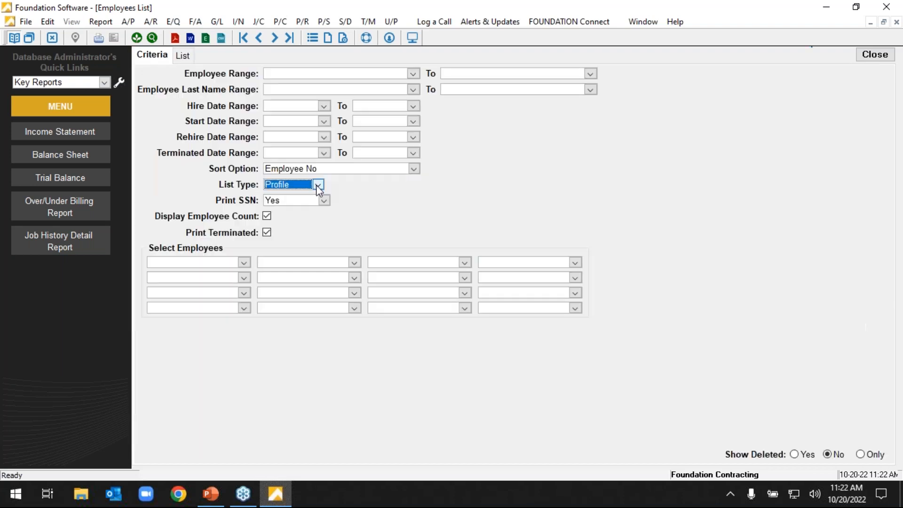
left_click(317, 185)
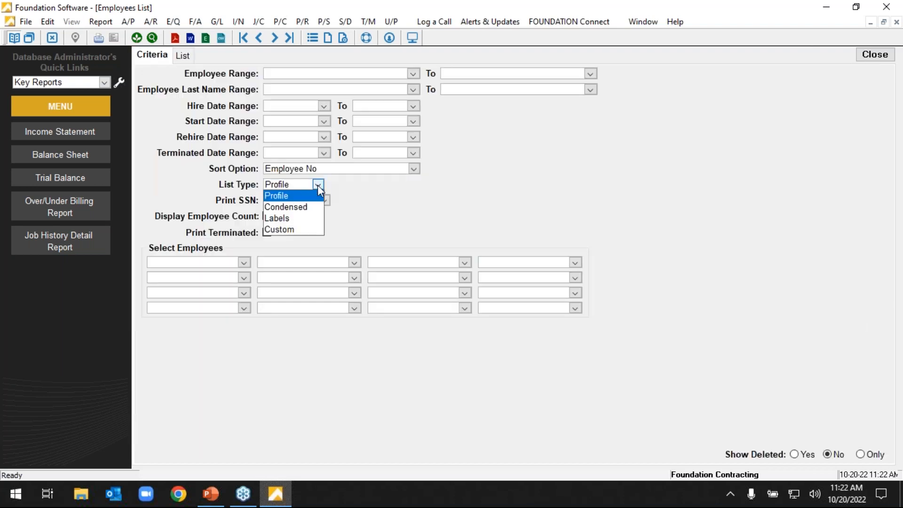
left_click(296, 229)
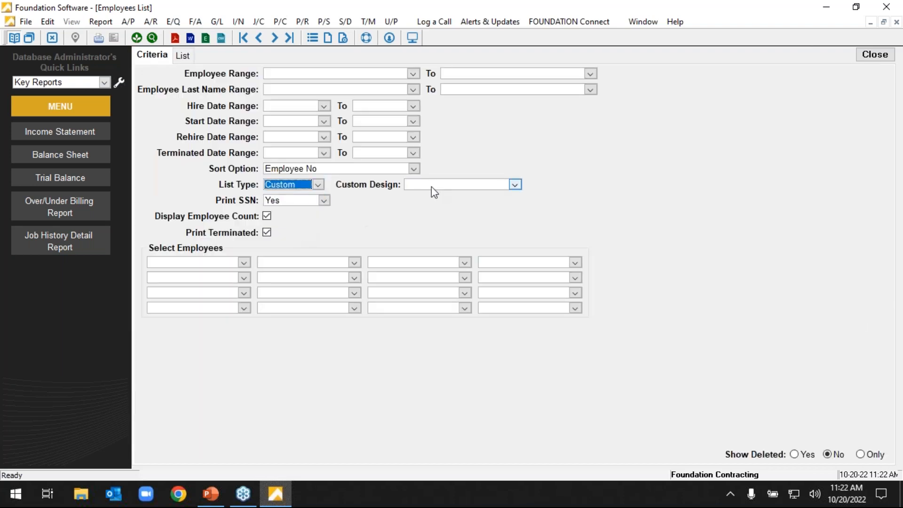
left_click(514, 184)
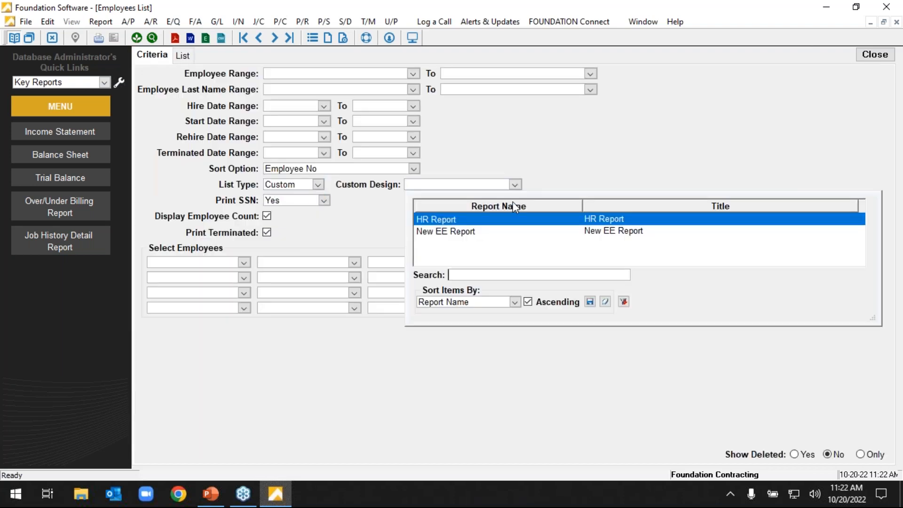
left_click(470, 233)
left_click(324, 200)
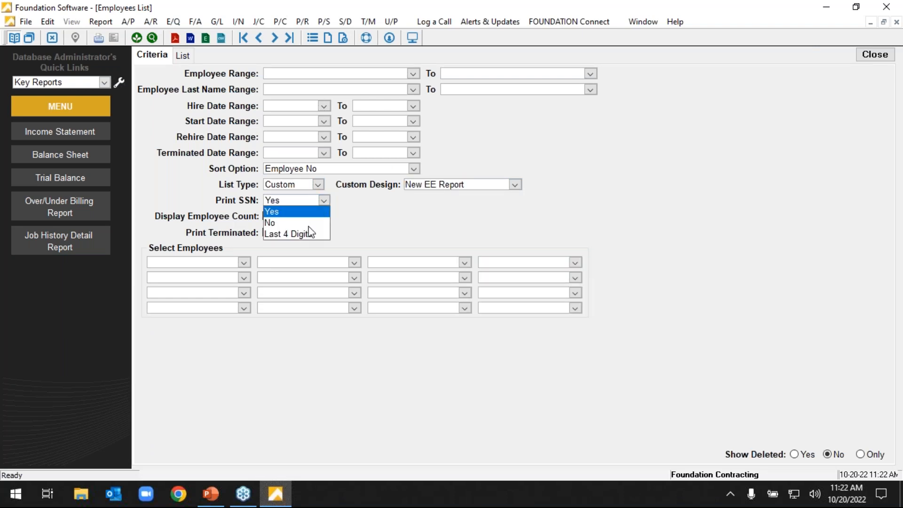
left_click(357, 230)
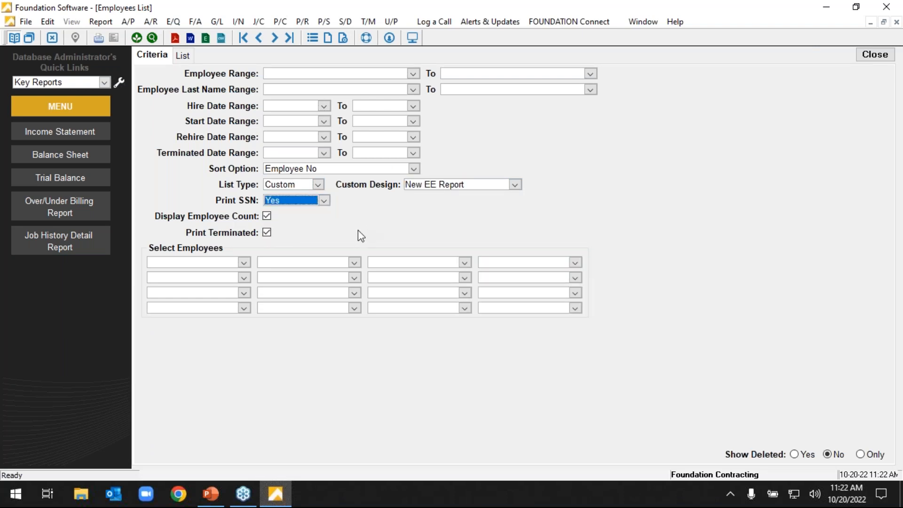
View the New EE Report list and export it as a CSV file named New on the Desktop.
left_click(183, 55)
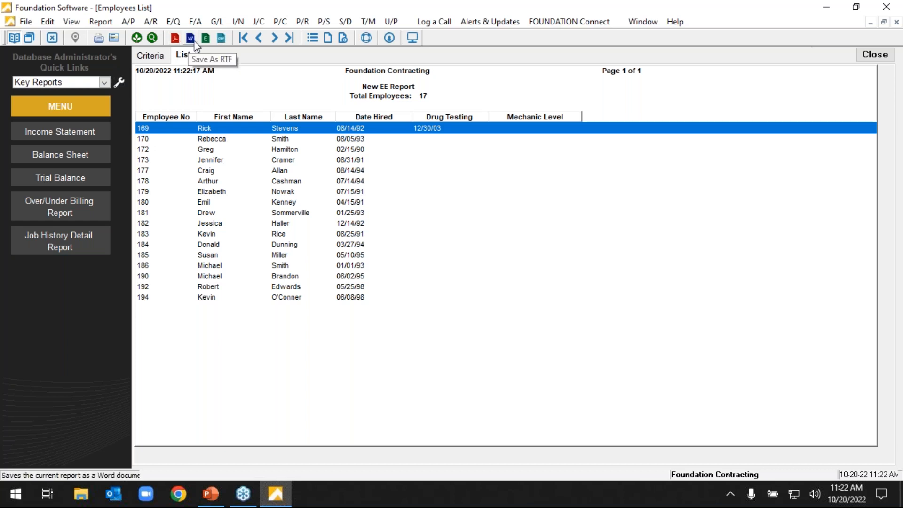
left_click(222, 41)
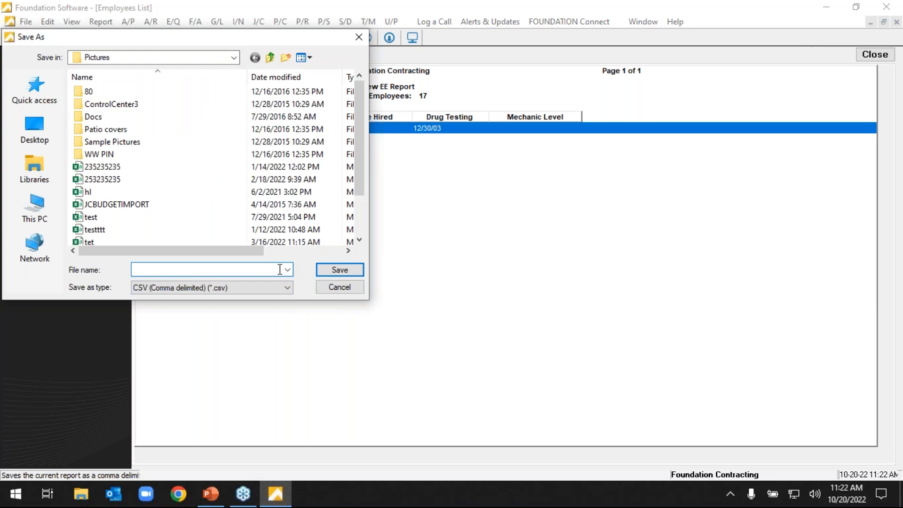
type("New")
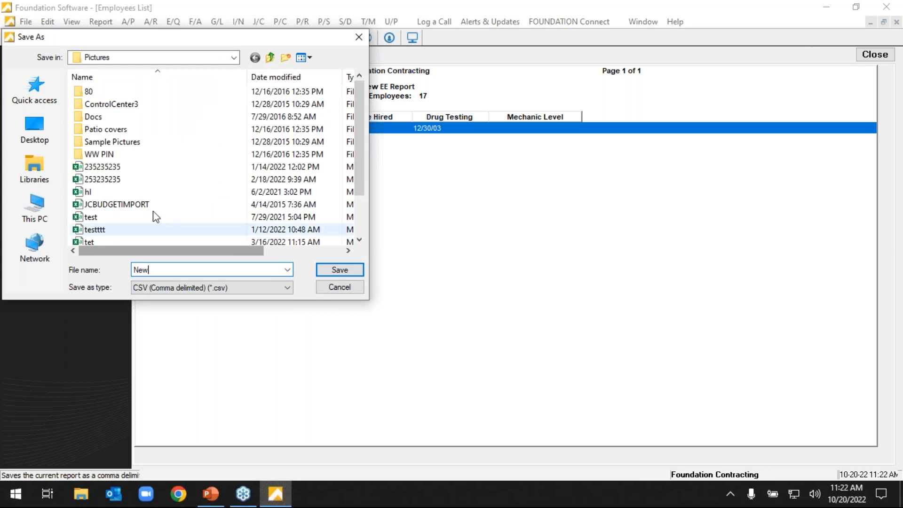
left_click(33, 127)
left_click(339, 271)
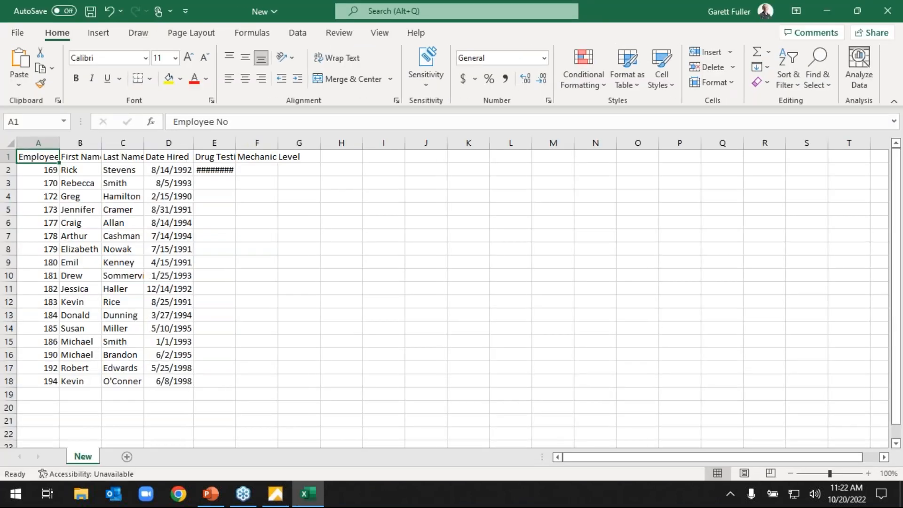
In Excel, fit the Drug Testing column to its contents and examine the exported employee list and the data tools.
double_click(238, 143)
left_click(242, 143)
left_click(295, 200)
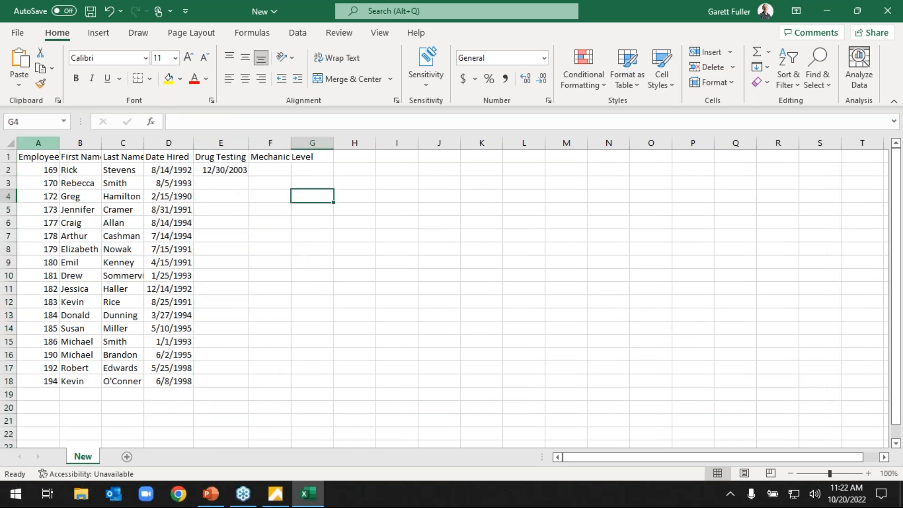
left_click(9, 146)
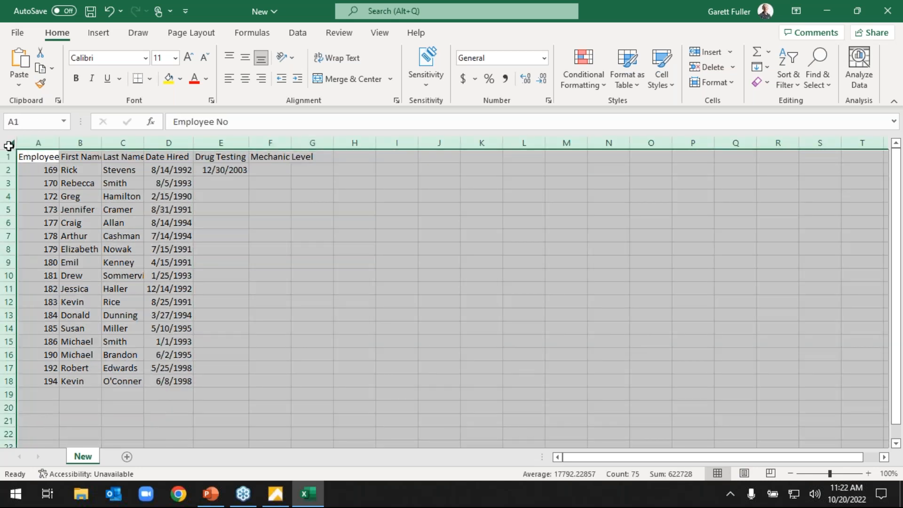
left_click(299, 208)
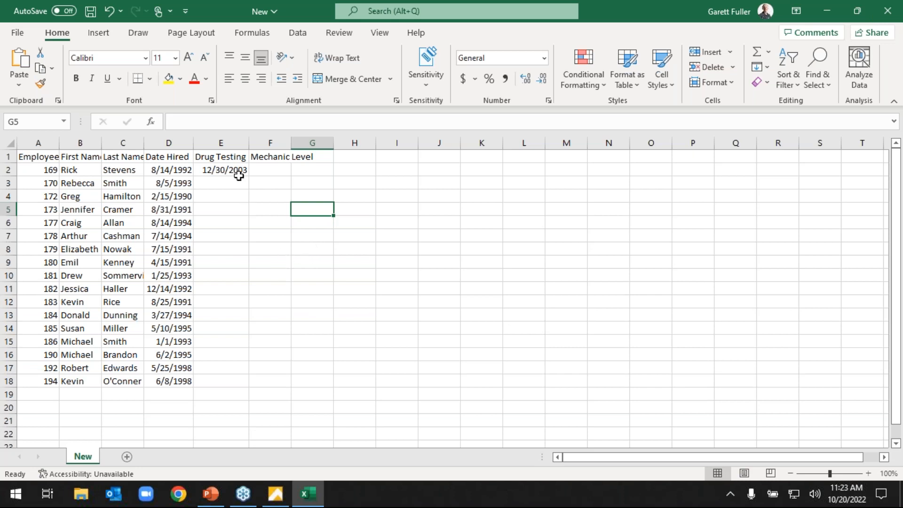
left_click(298, 32)
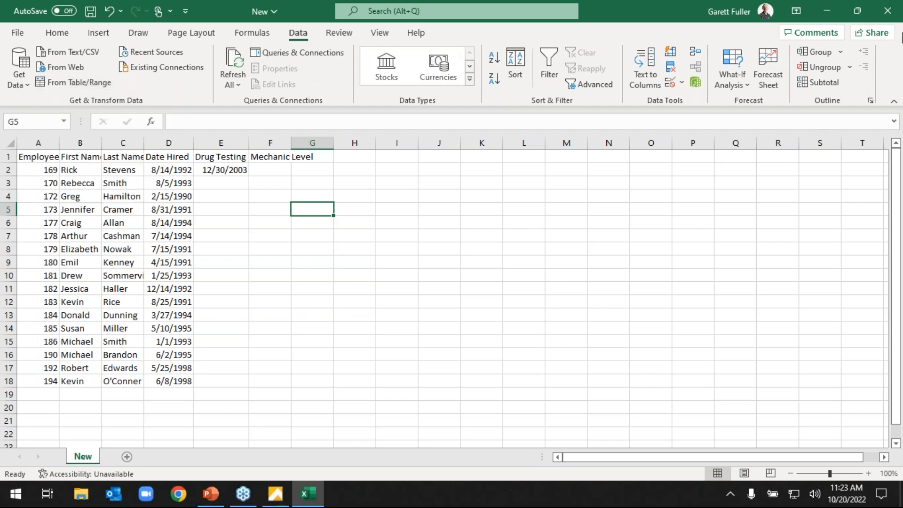
Close the exported workbook and the Employees List to return to Payroll Maintenance.
left_click(882, 19)
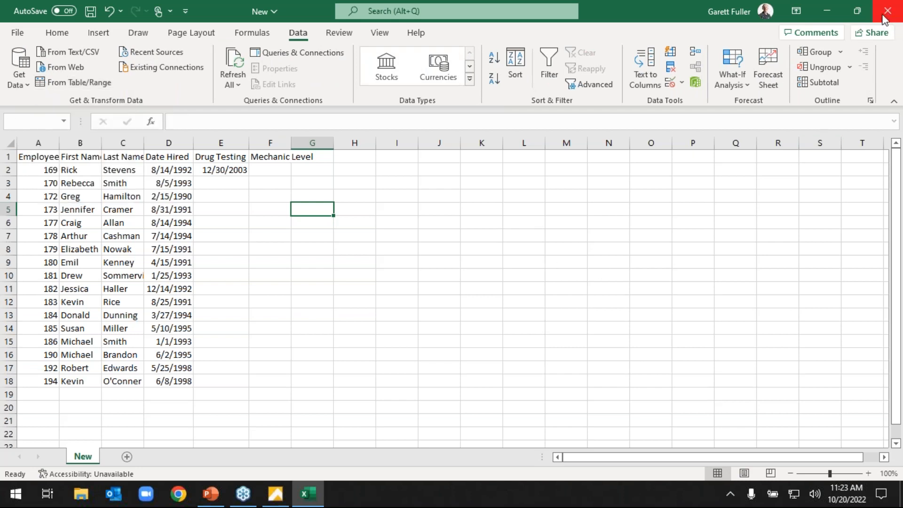
left_click(458, 261)
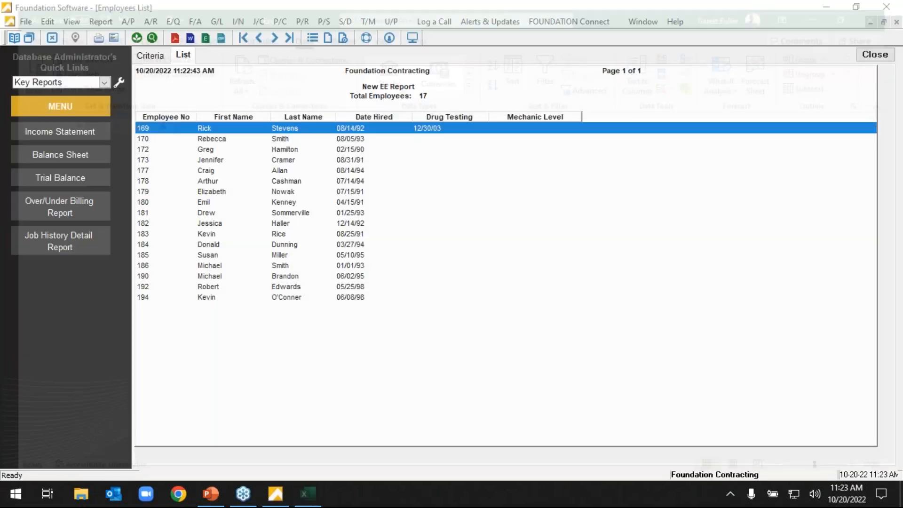
left_click(874, 54)
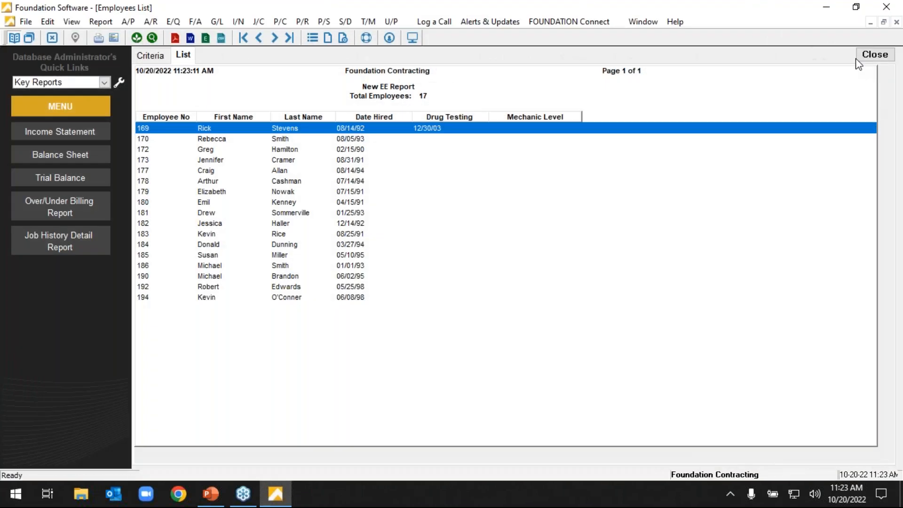
left_click(588, 57)
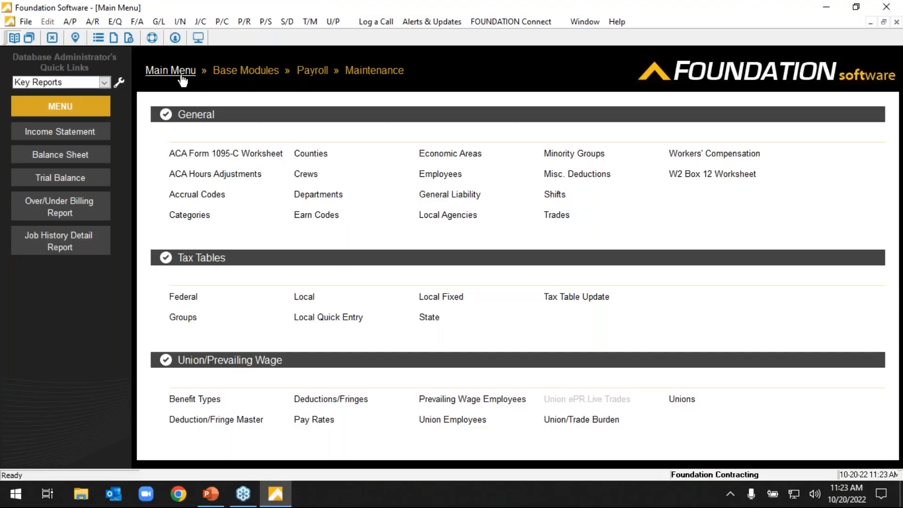
Open the A/R Aging Report from the Accounts Receivable reports and view it in Summary format.
left_click(168, 70)
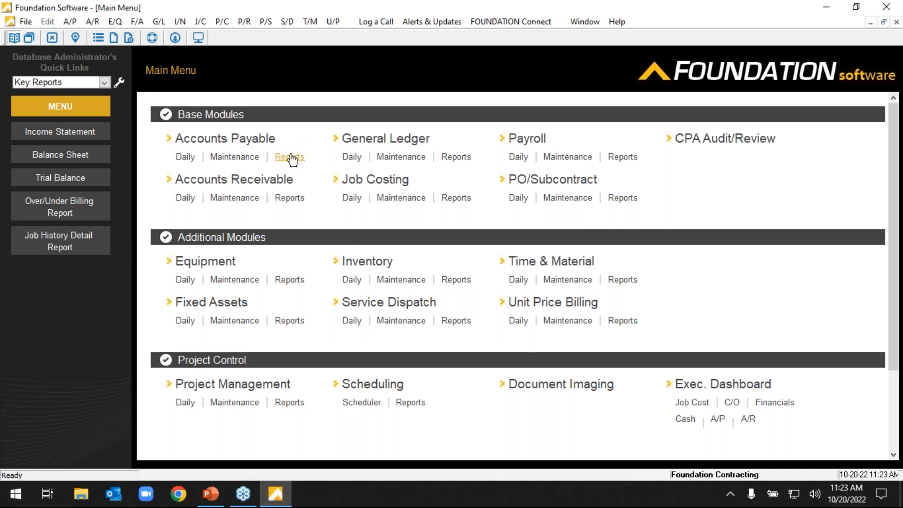
left_click(288, 201)
left_click(186, 157)
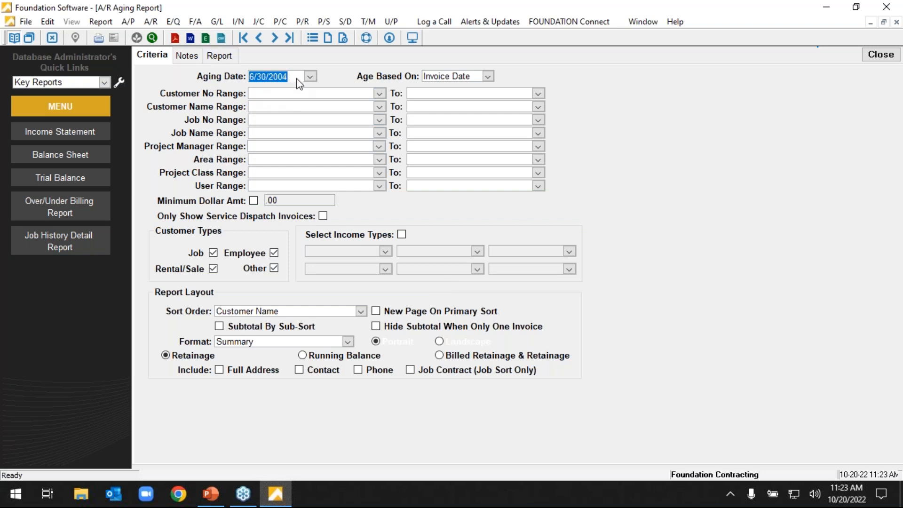
left_click(229, 55)
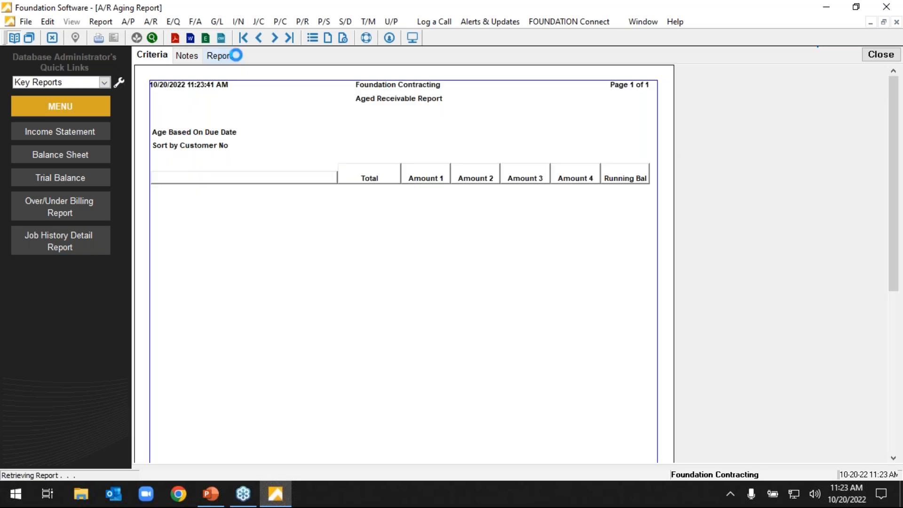
Set the aging report's format to Detail By Invoice No and view the resulting report.
left_click(151, 56)
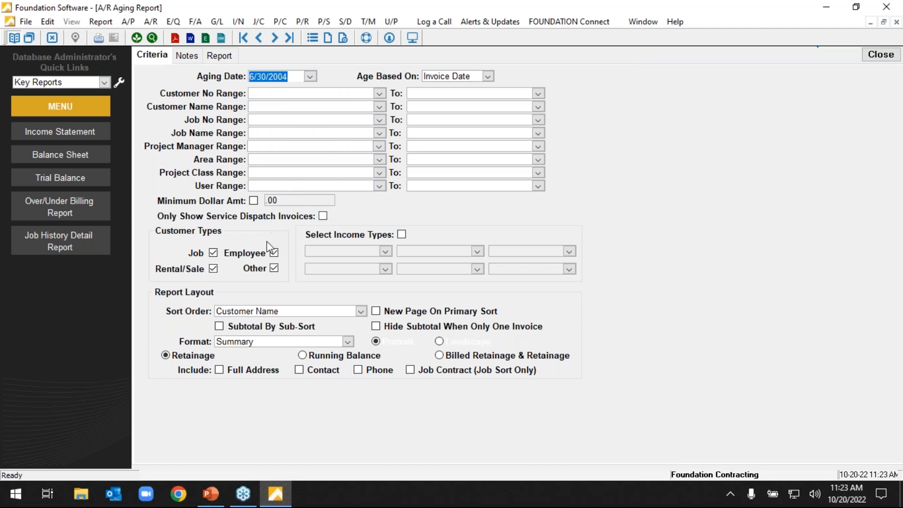
left_click(349, 342)
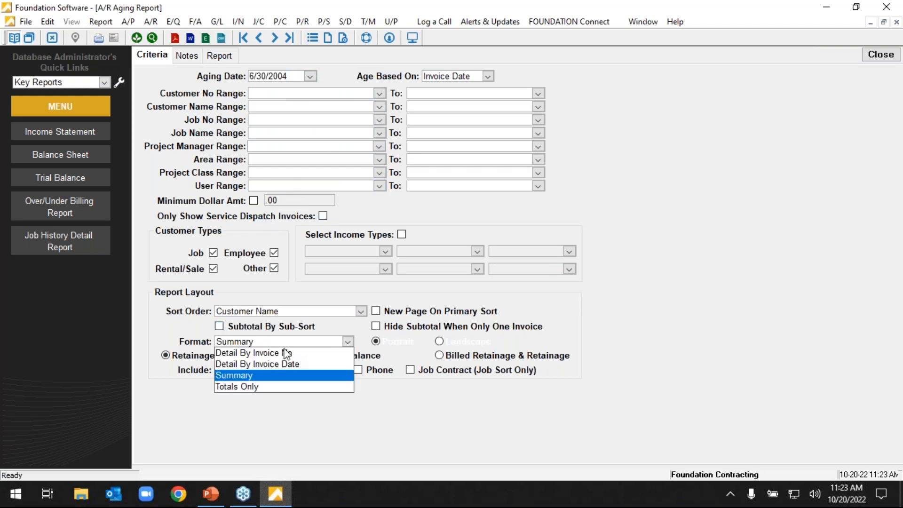
left_click(283, 351)
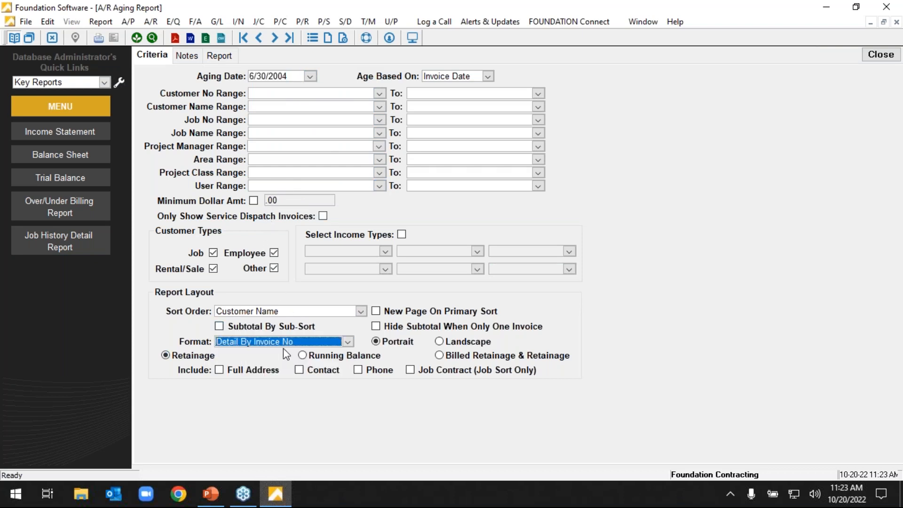
left_click(229, 53)
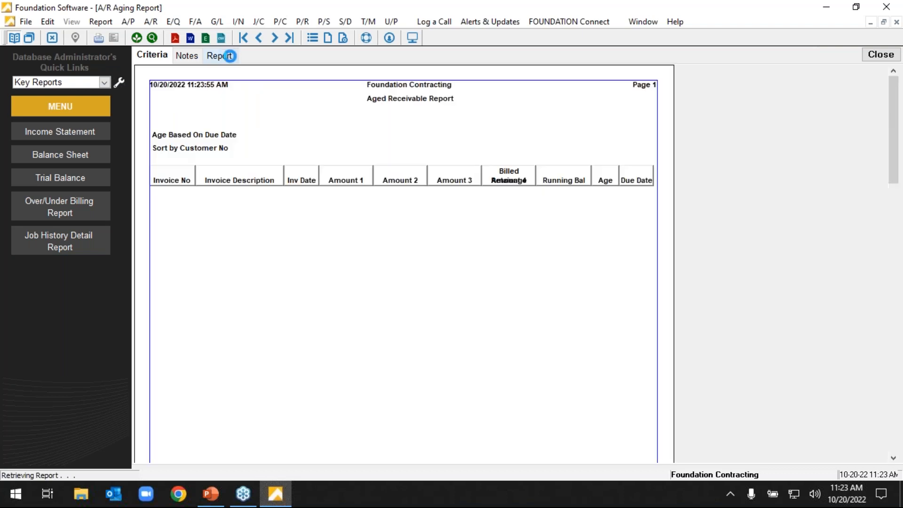
Check the sort order setting, include Contact and Phone in the aging report, and view the result.
left_click(161, 58)
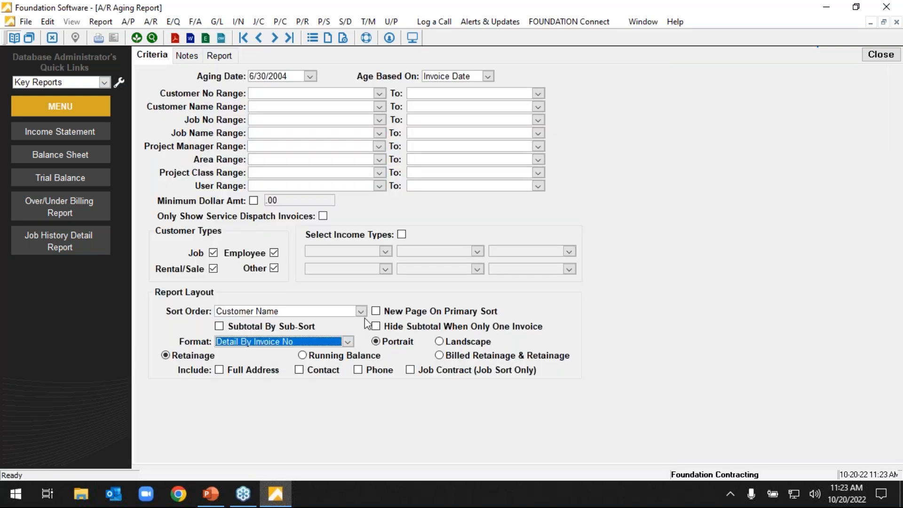
left_click(360, 312)
left_click(361, 311)
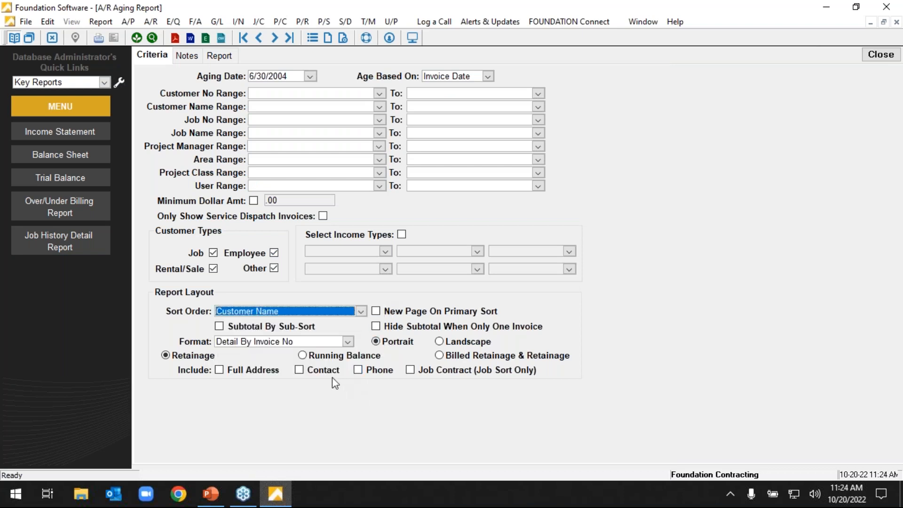
left_click(314, 372)
left_click(369, 371)
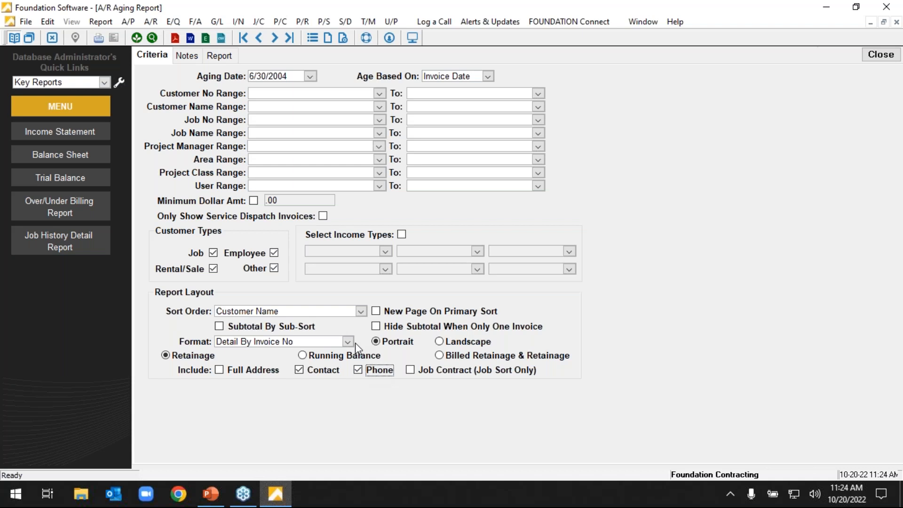
left_click(225, 56)
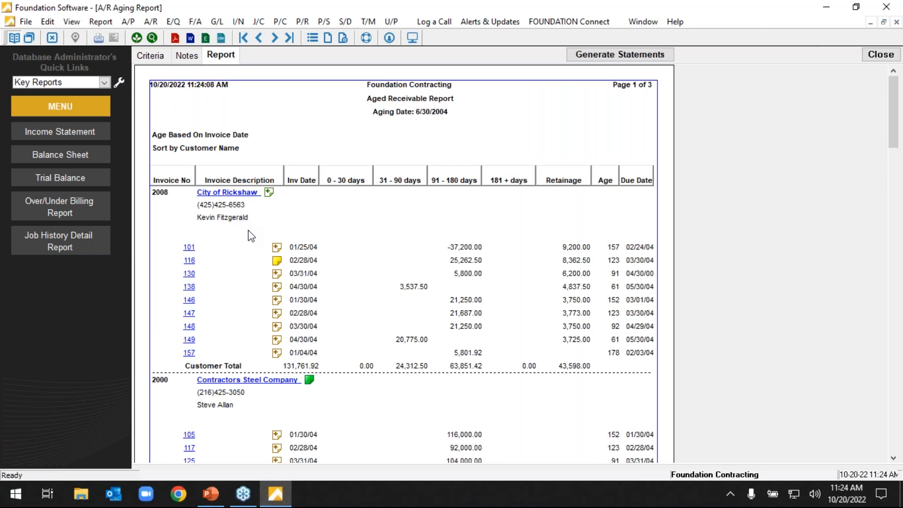
Review the note on City of Rickshaw's second invoice, and view the report with Customer Level and Invoice Level notes displayed.
left_click(277, 262)
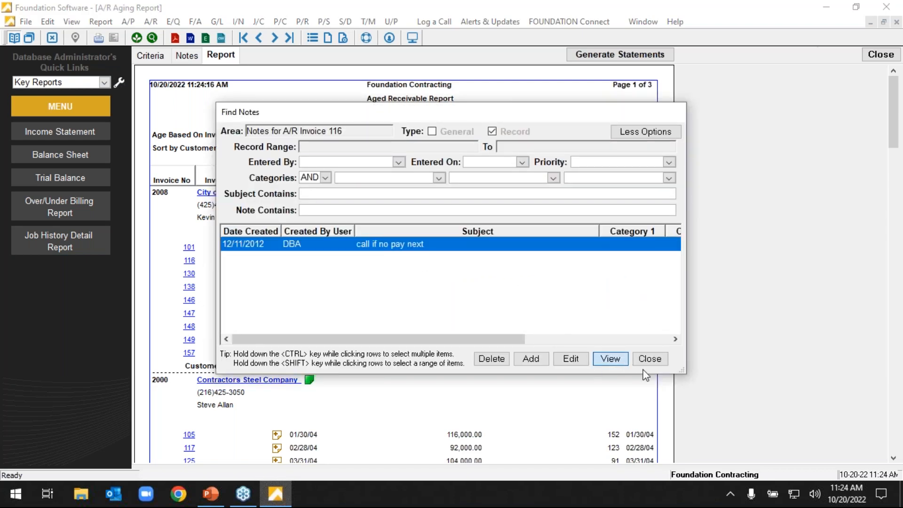
left_click(650, 359)
left_click(186, 56)
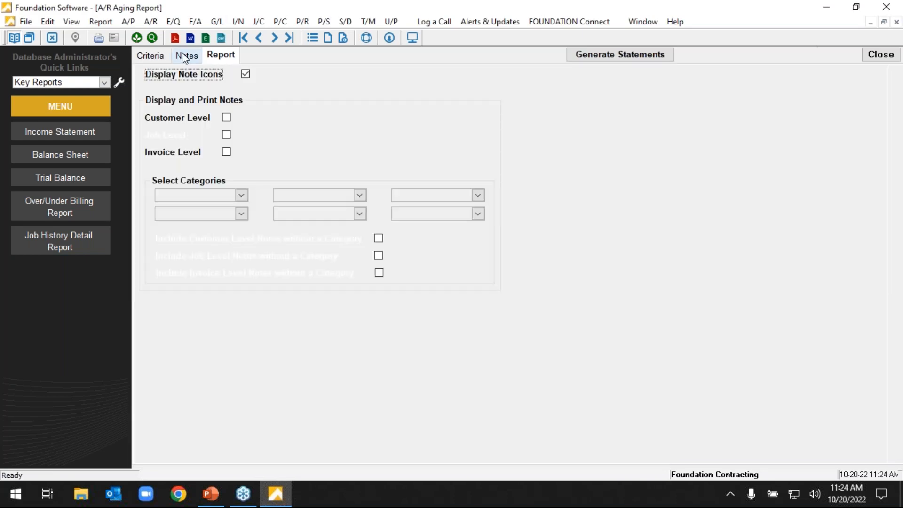
left_click(226, 118)
left_click(226, 152)
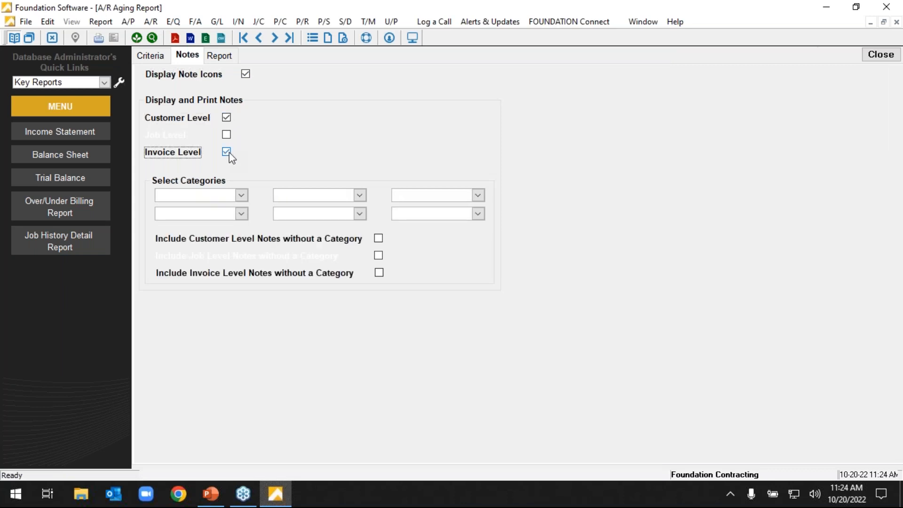
left_click(218, 55)
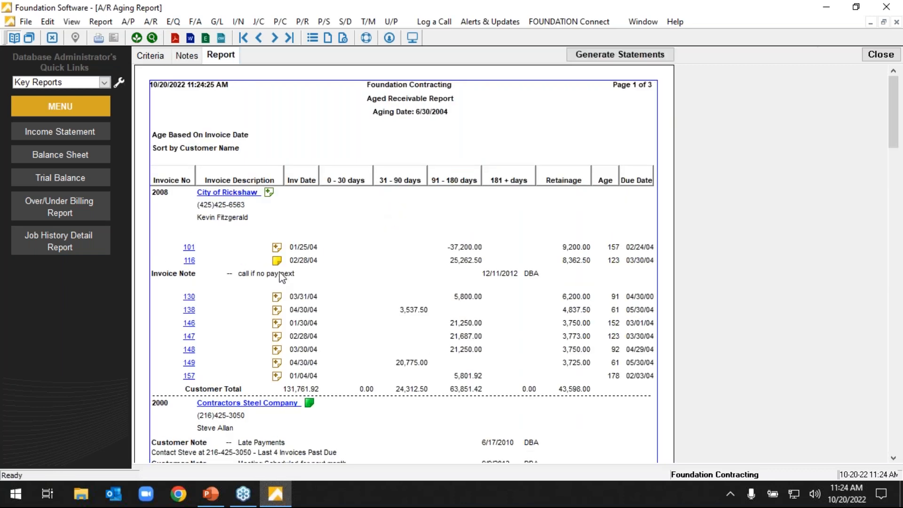
Look over the options for loading, saving, clearing and deleting report defaults, and close the A/R Aging Report.
left_click(101, 21)
mouse_move(128, 21)
left_click(152, 55)
left_click(152, 54)
left_click(108, 25)
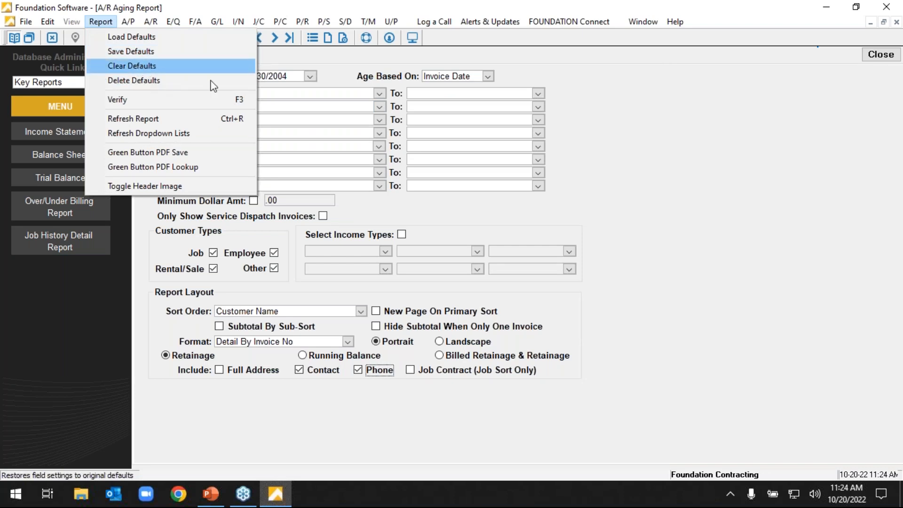
left_click(441, 114)
left_click(880, 54)
Open the Check Register from the General Ledger reports, look over its criteria, and close it.
left_click(188, 73)
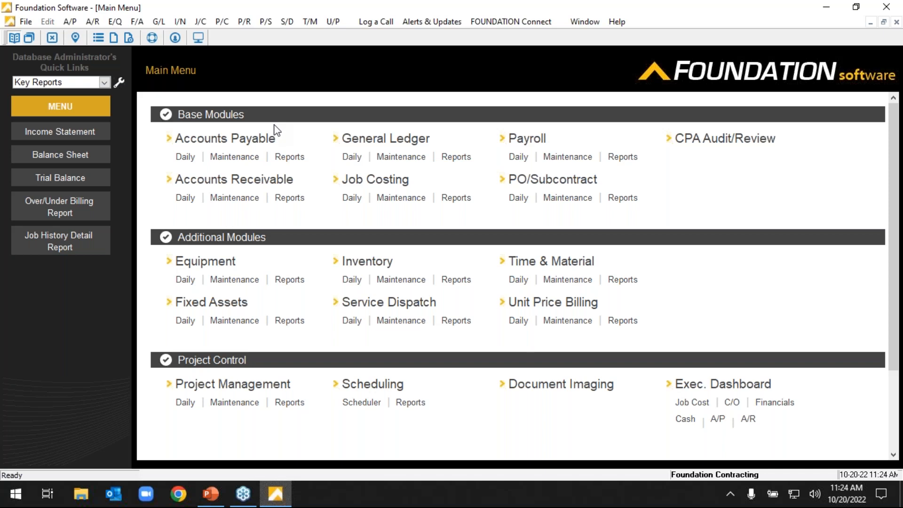
left_click(448, 162)
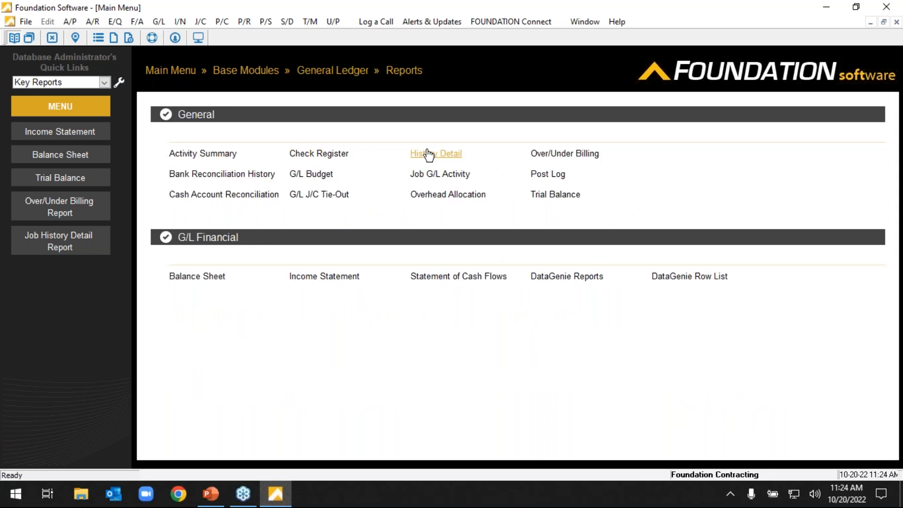
left_click(332, 154)
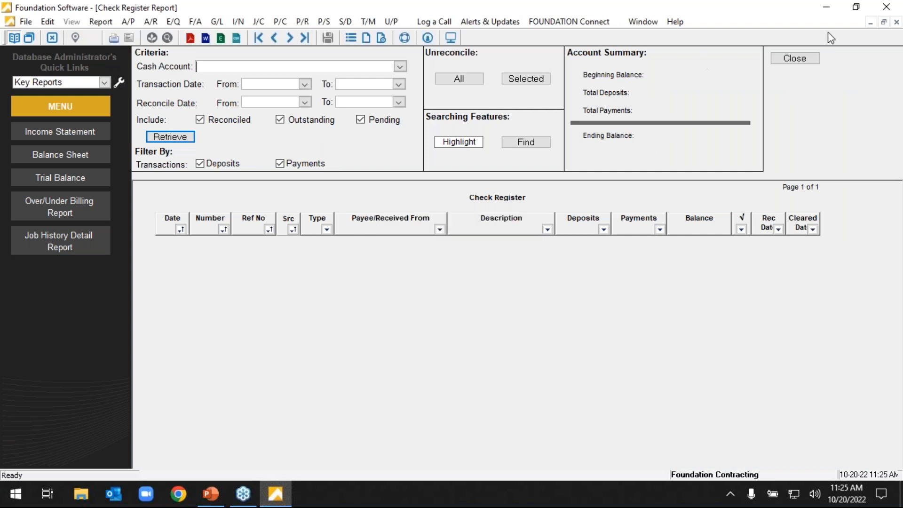
left_click(799, 59)
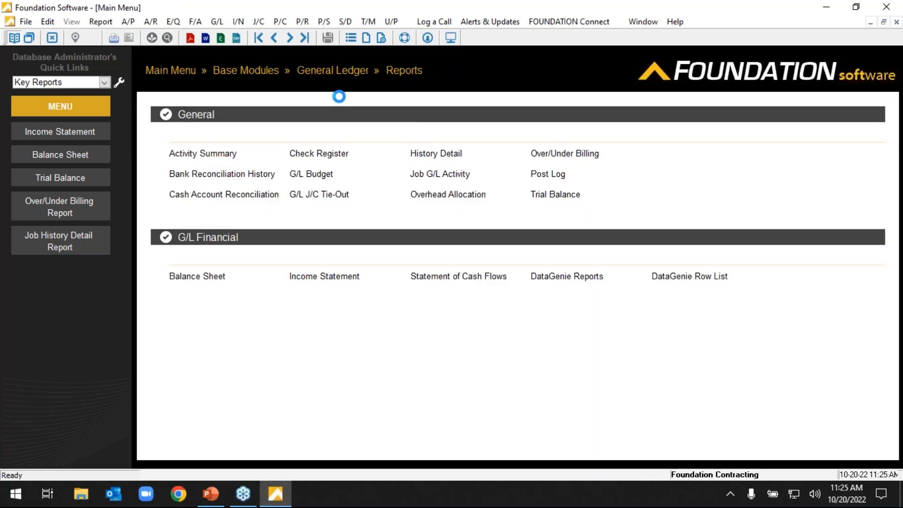
Open the Jobs screen from Job Costing Maintenance in Add mode and go to the job's Description field.
left_click(174, 71)
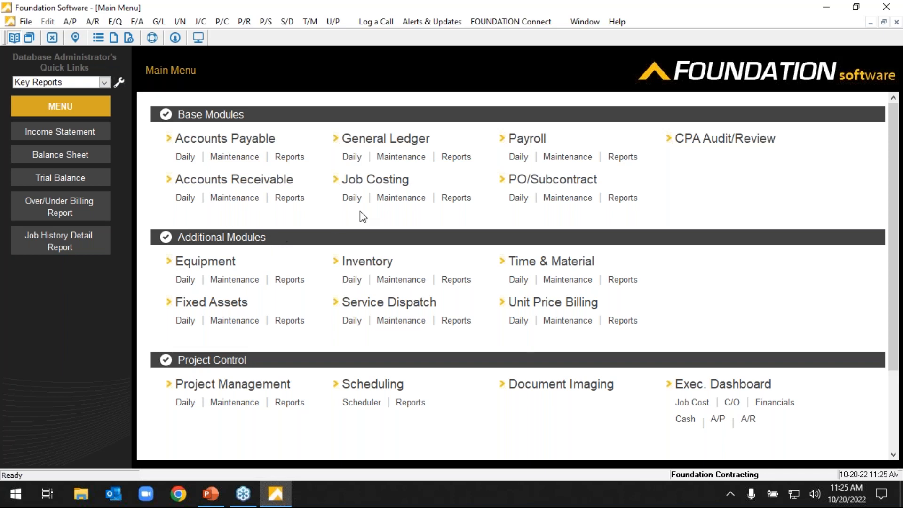
left_click(393, 198)
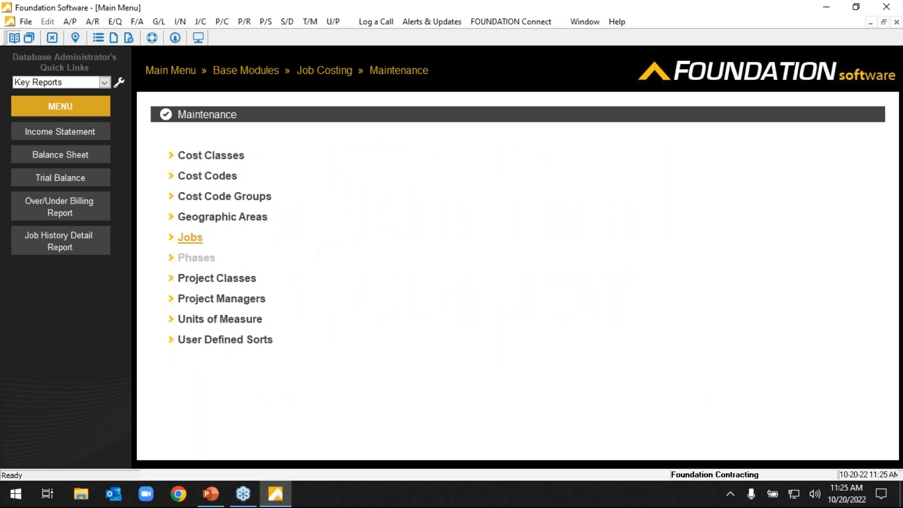
left_click(195, 245)
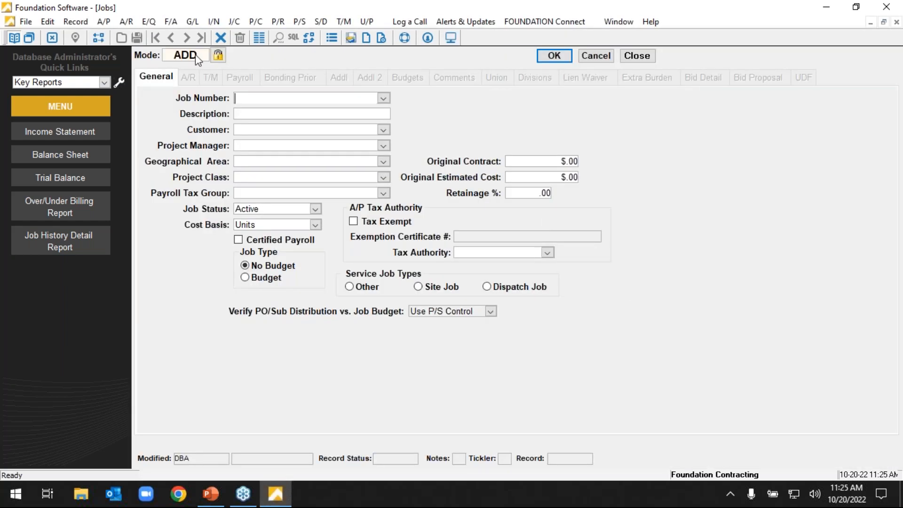
left_click(267, 117)
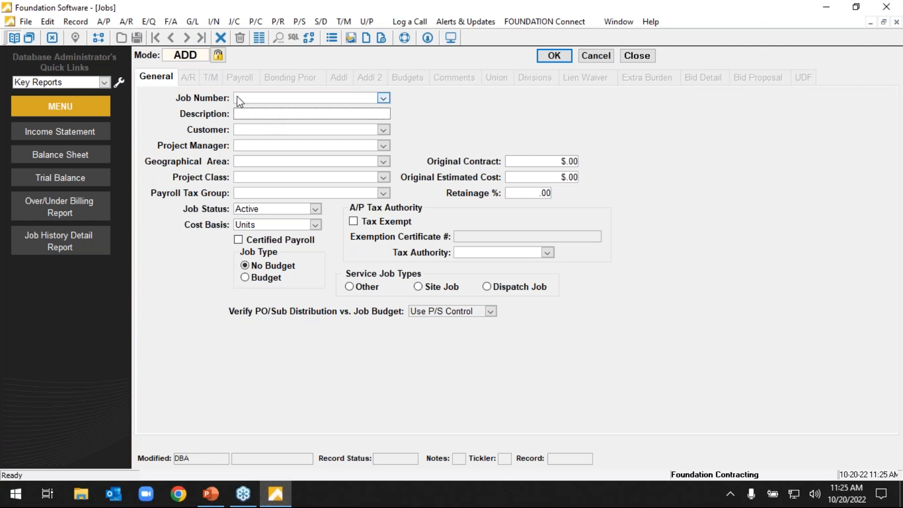
Switch the Jobs screen to Modify mode, choose the Harrison Street Bridge job, and cancel the selection.
left_click(192, 59)
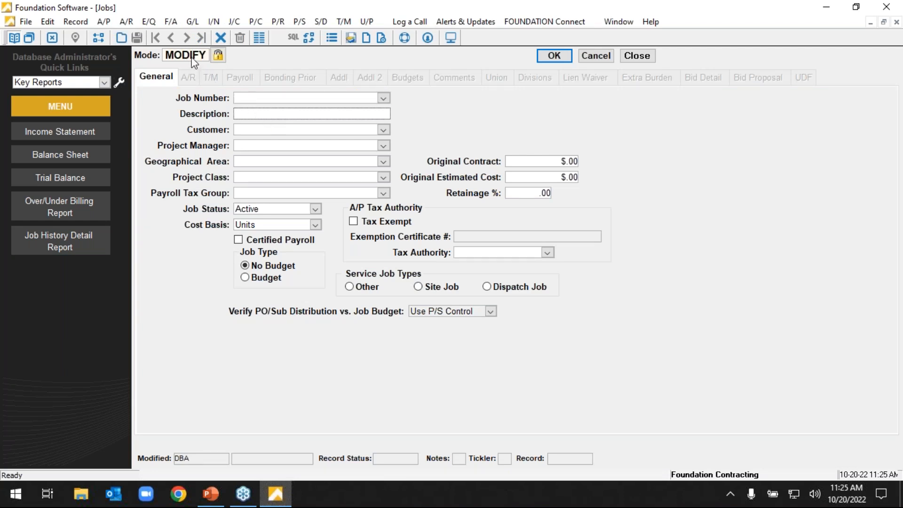
left_click(383, 99)
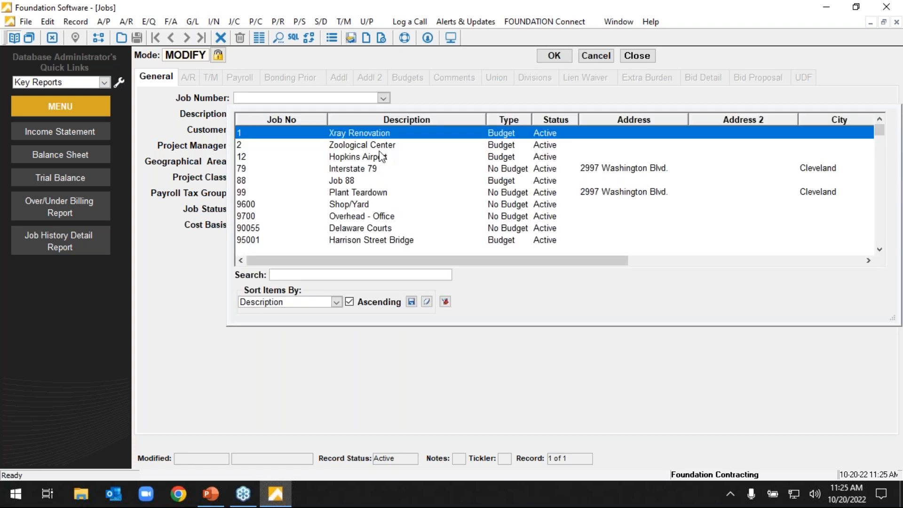
left_click(371, 239)
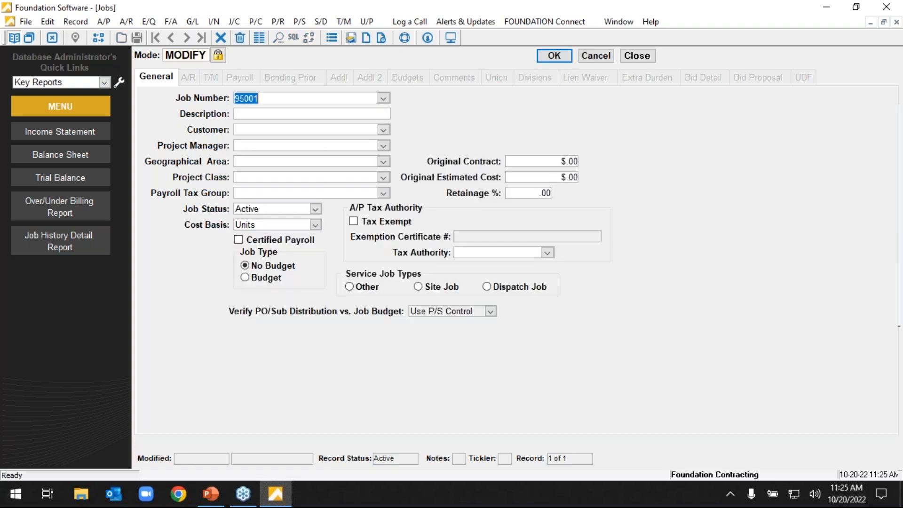
left_click(595, 55)
Try entering the description "New JOb" in Modify mode, accept the switch to Add mode, and return to the Description field.
left_click(255, 118)
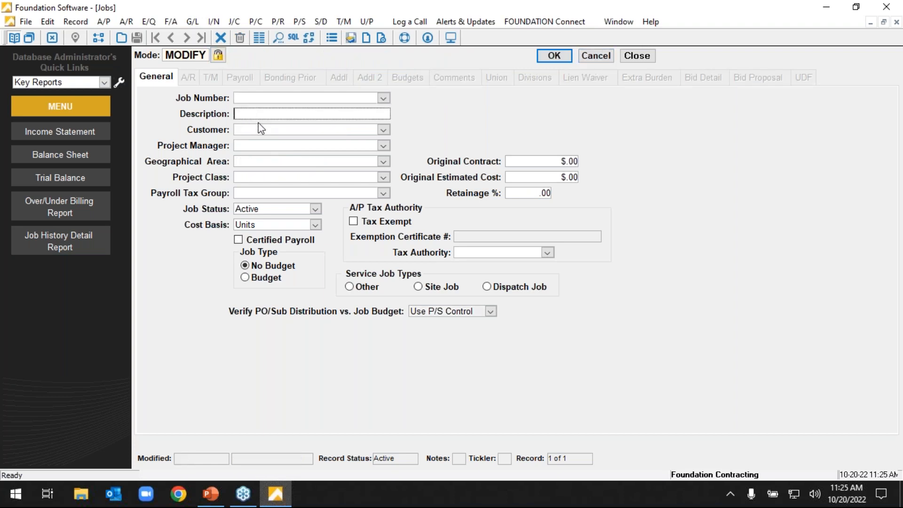
type("New JOb")
key("Tab")
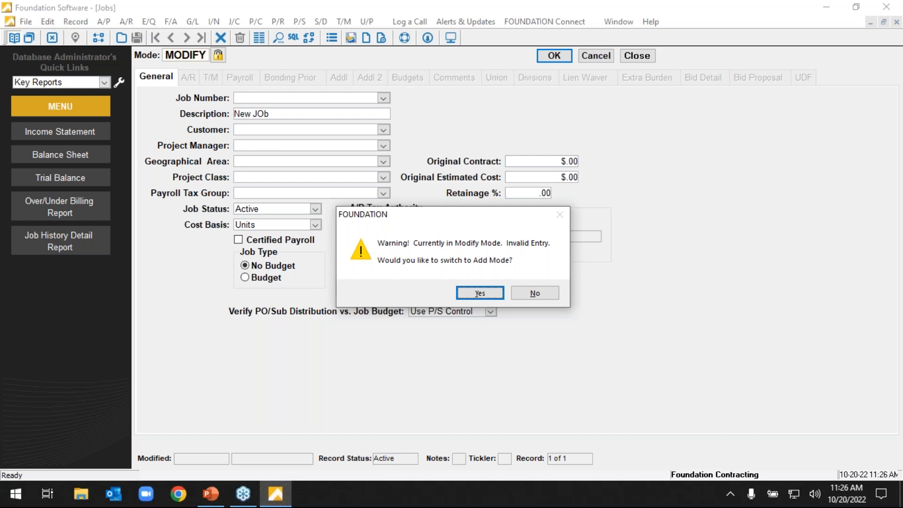
left_click(467, 295)
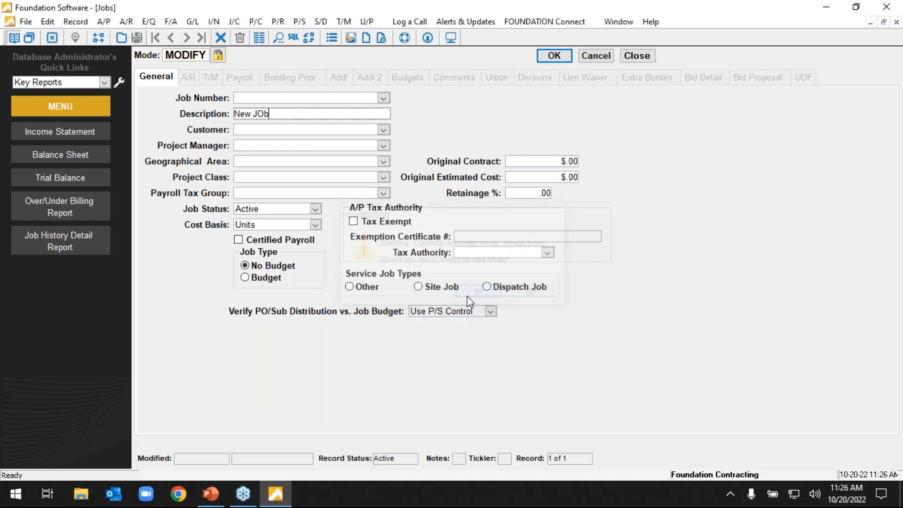
left_click(332, 116)
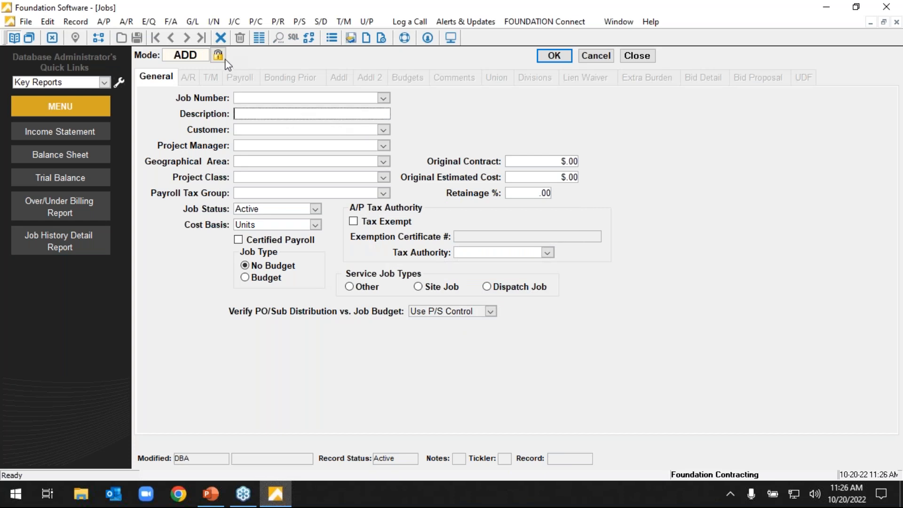
Switch the Jobs screen to Modify mode and back to Add mode, and close it.
left_click(196, 57)
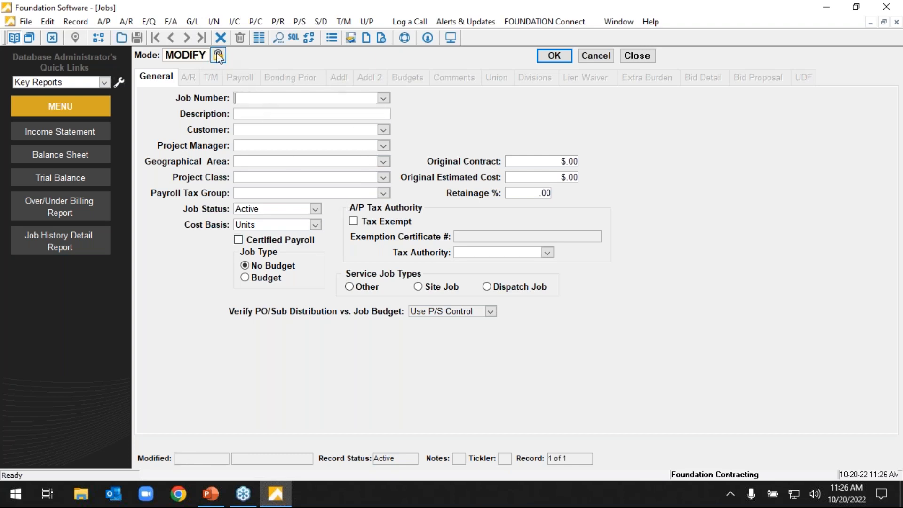
left_click(218, 57)
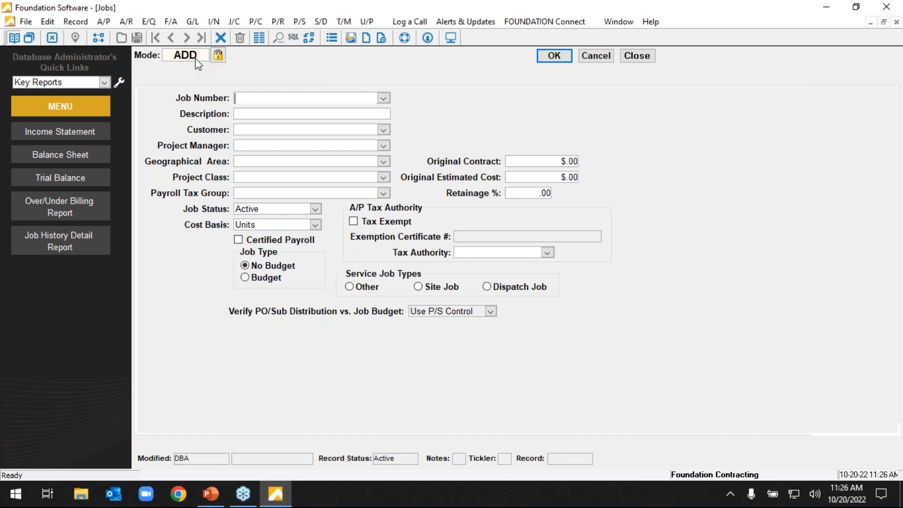
left_click(599, 63)
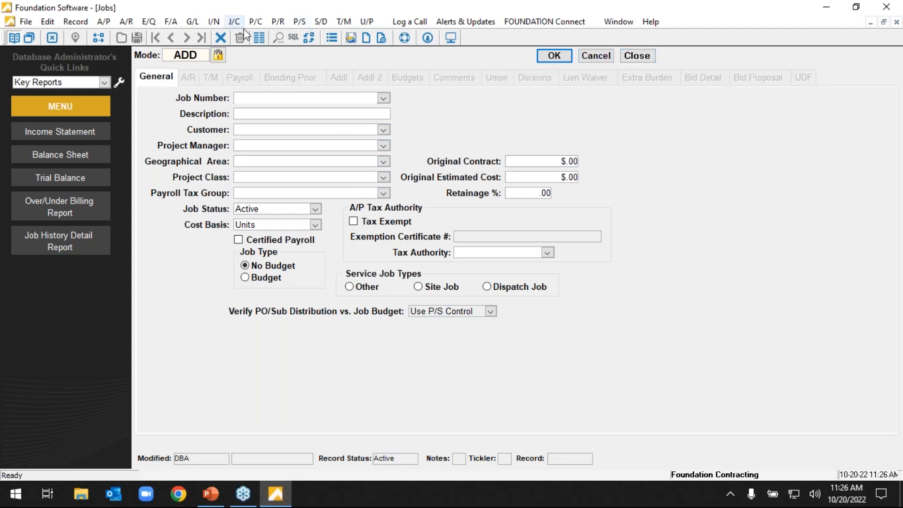
left_click(269, 44)
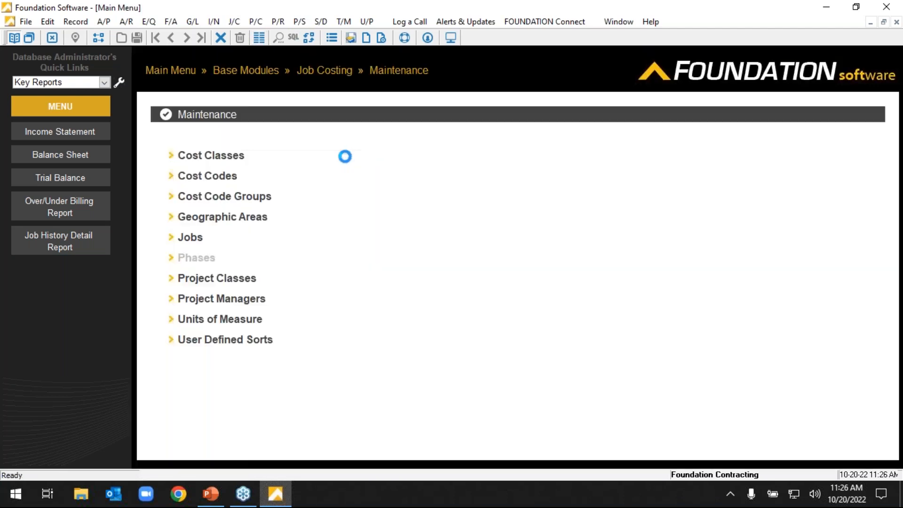
Open the Enter Invoices screen from the Accounts Payable Daily functions.
left_click(173, 74)
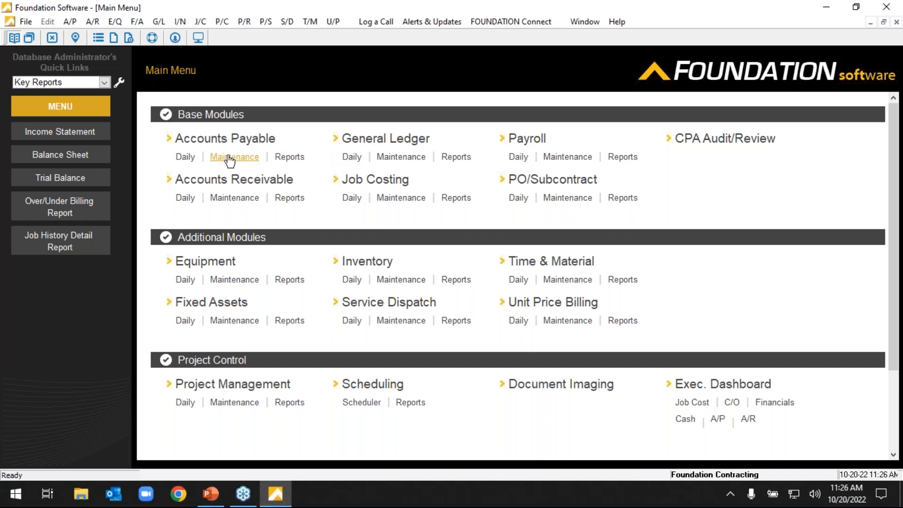
left_click(185, 157)
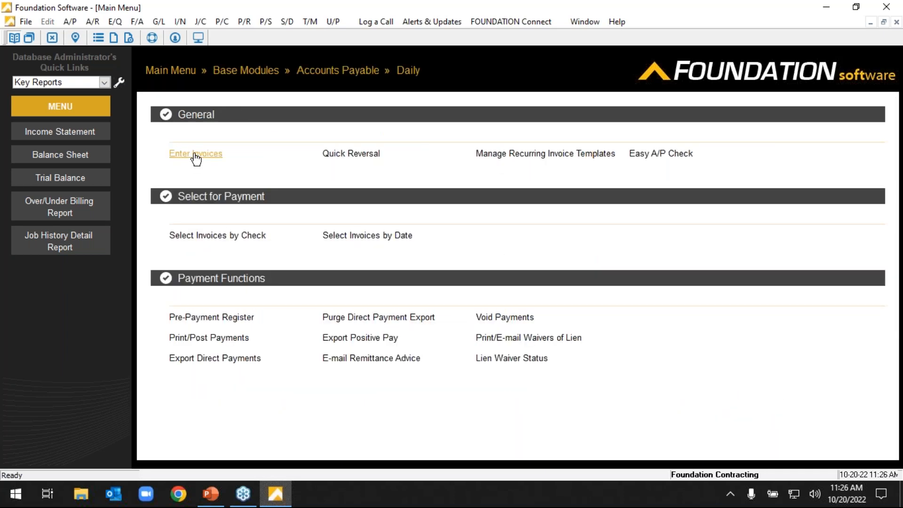
left_click(196, 155)
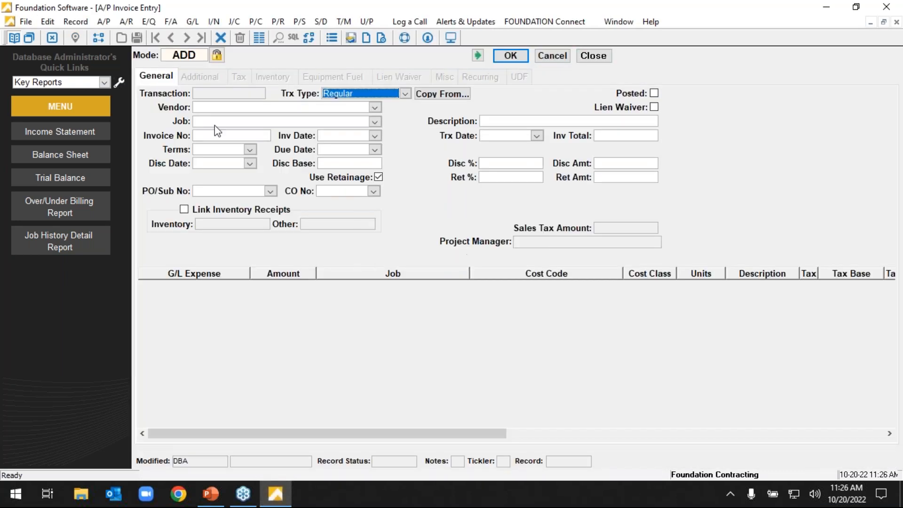
type("103")
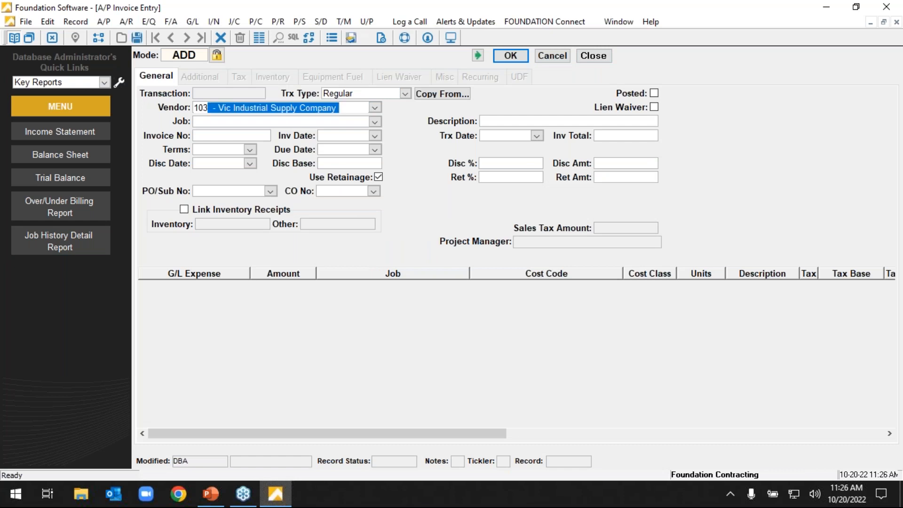
key("Tab")
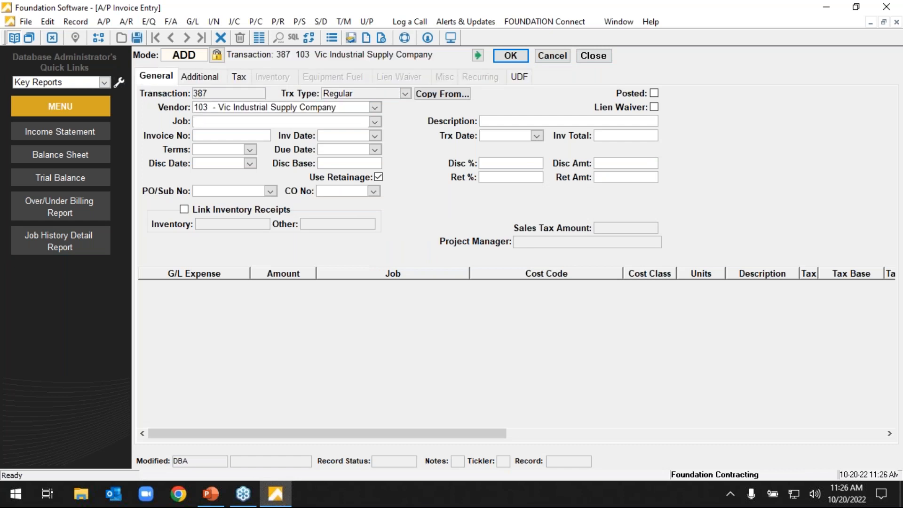
type("12 - Hopkins Airport")
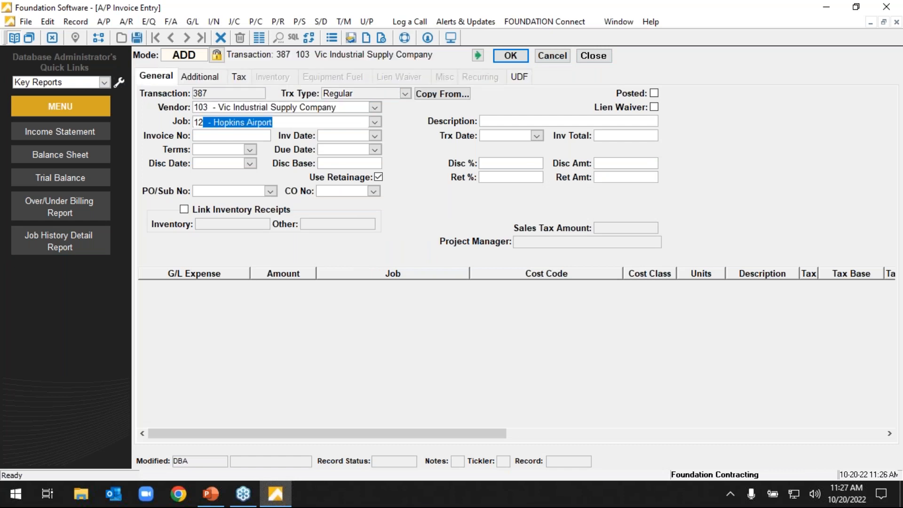
key("Tab")
type("2-35-20352-539")
key("Tab")
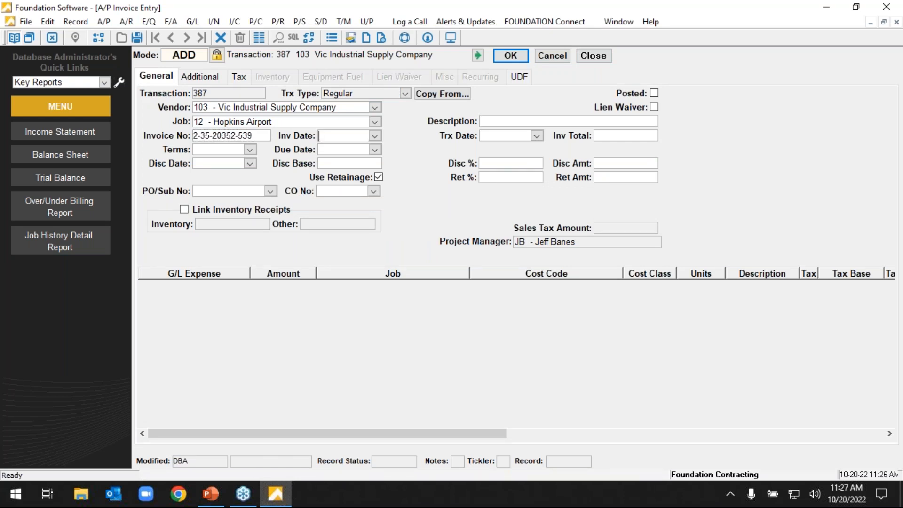
Set the invoice date to 10/20/22 and the invoice total to 10,000.00.
key("F4")
key("Return")
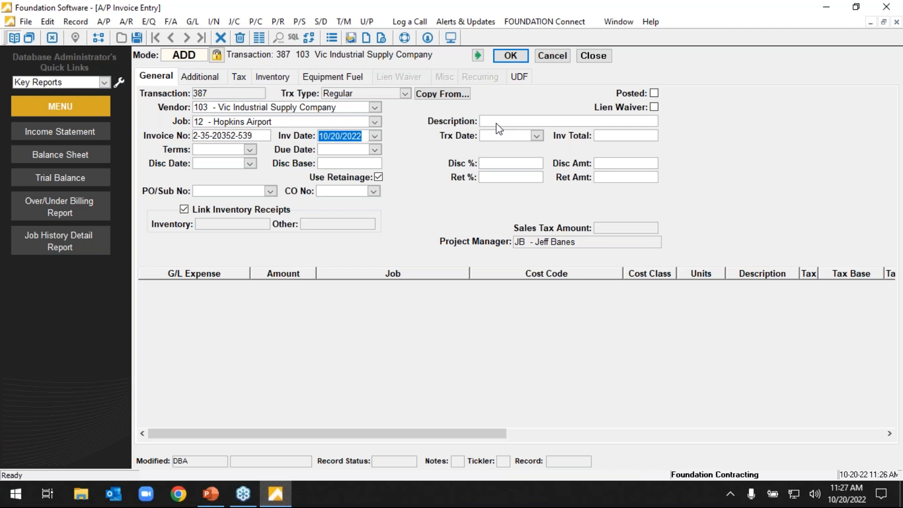
key("shift+Tab")
key("Tab")
key("F4")
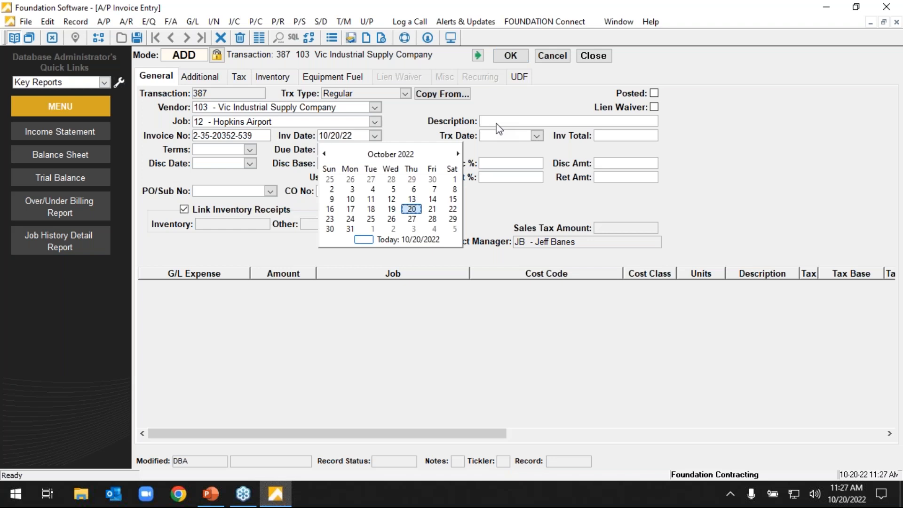
key("Return")
key("Tab")
key("Tab")
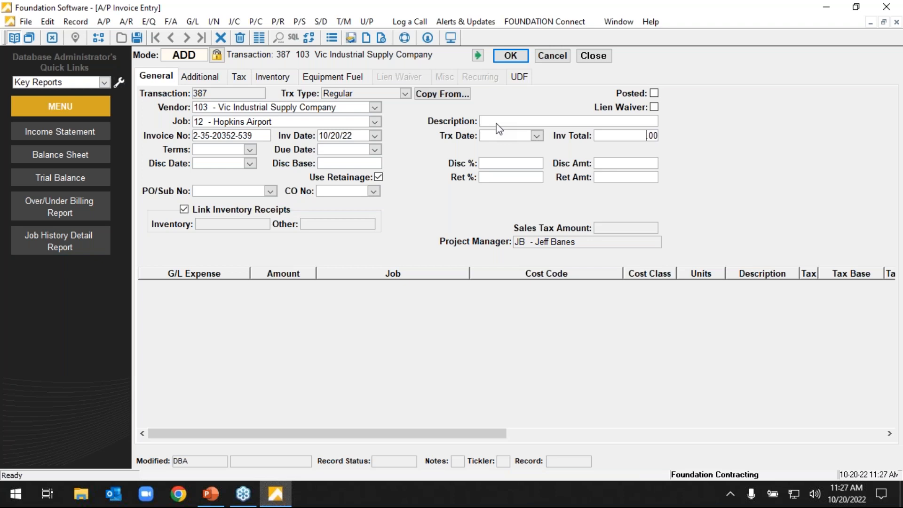
type("10000")
key("Tab")
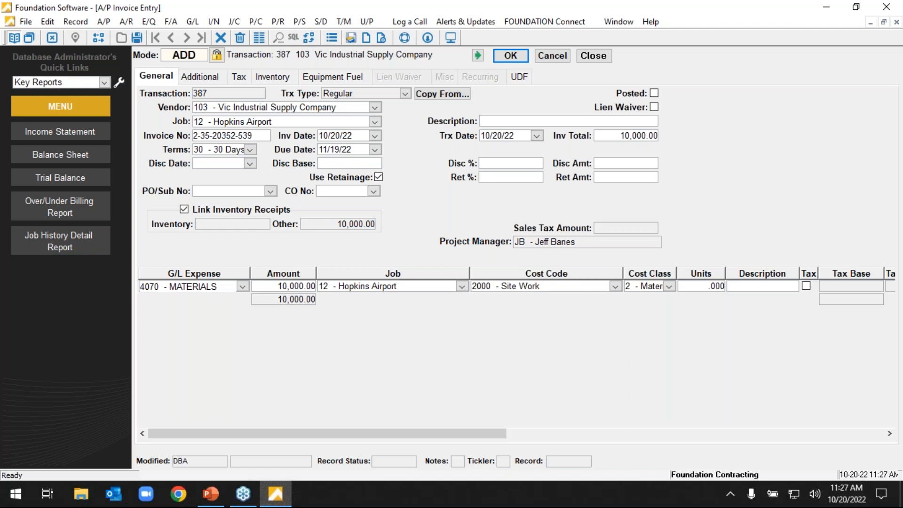
Check the invoice's vendor entry and the cost class and units on its distribution line, and save the invoice.
left_click(311, 109)
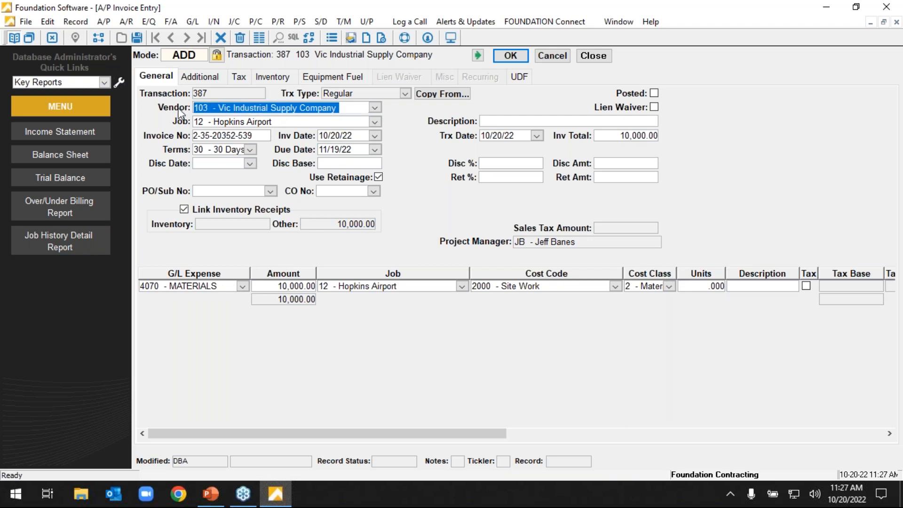
type("1")
left_click(359, 108)
left_click_drag(360, 113, 181, 110)
left_click(670, 289)
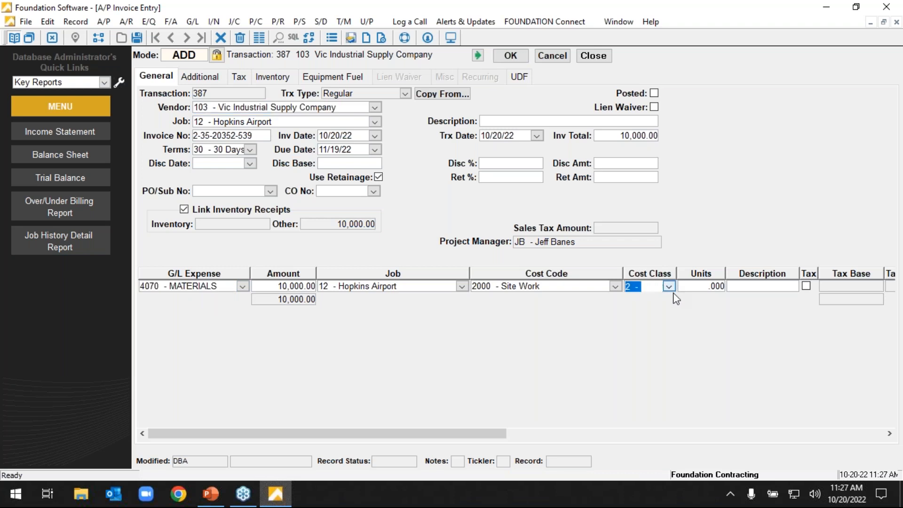
left_click(695, 288)
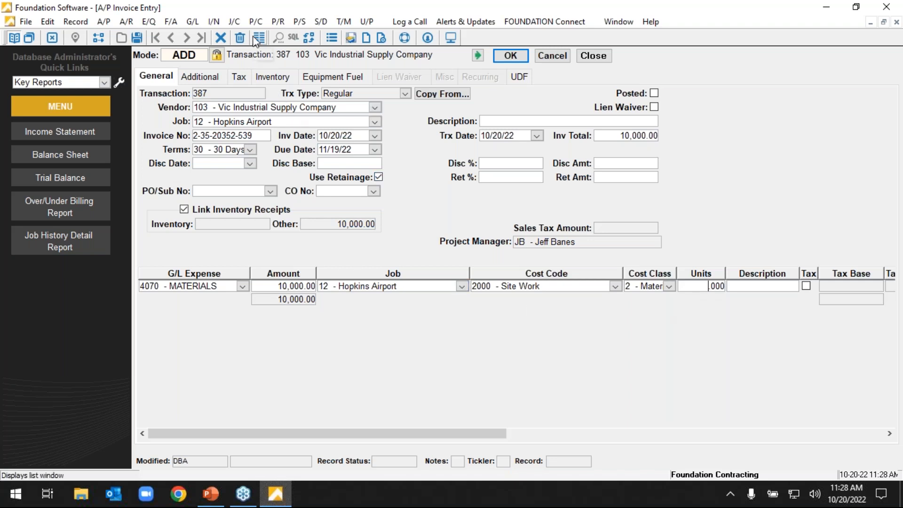
left_click(518, 56)
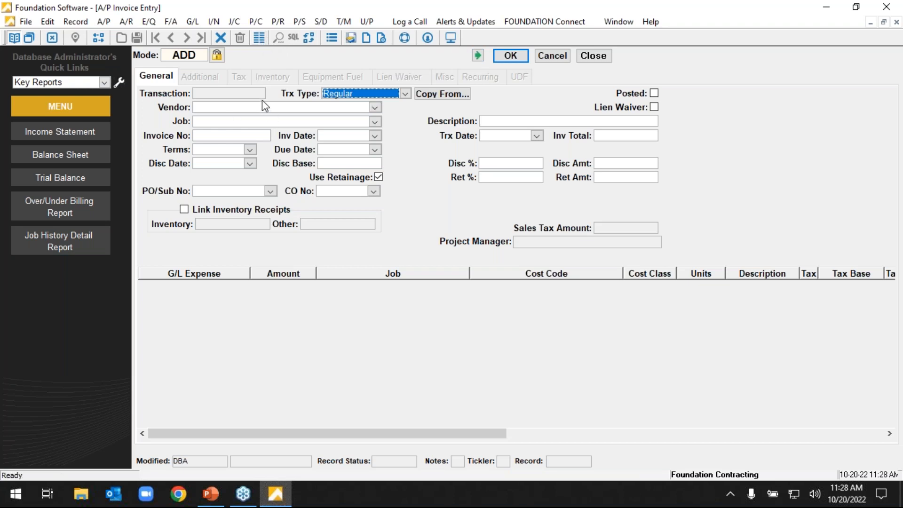
Open A/P Invoice List/Post from the invoice screen and look through the invoice list and its General Ledger Summary page.
left_click(258, 39)
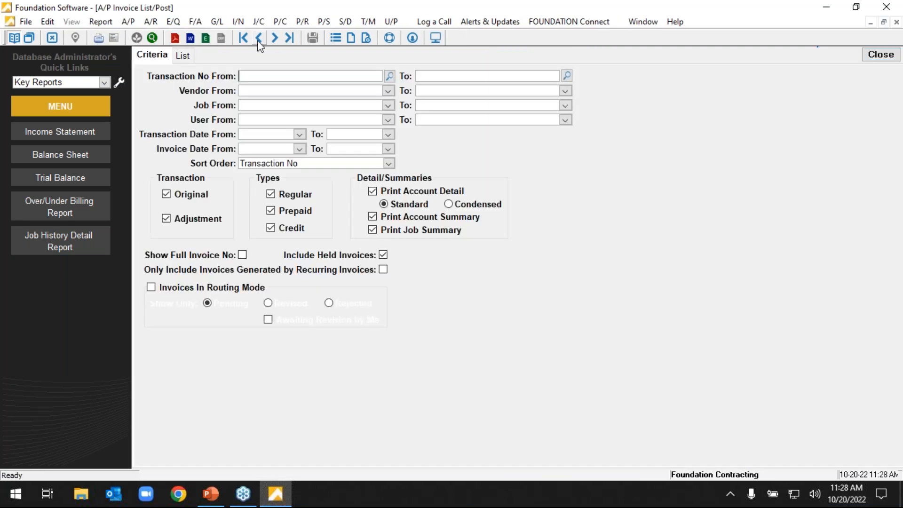
left_click(184, 55)
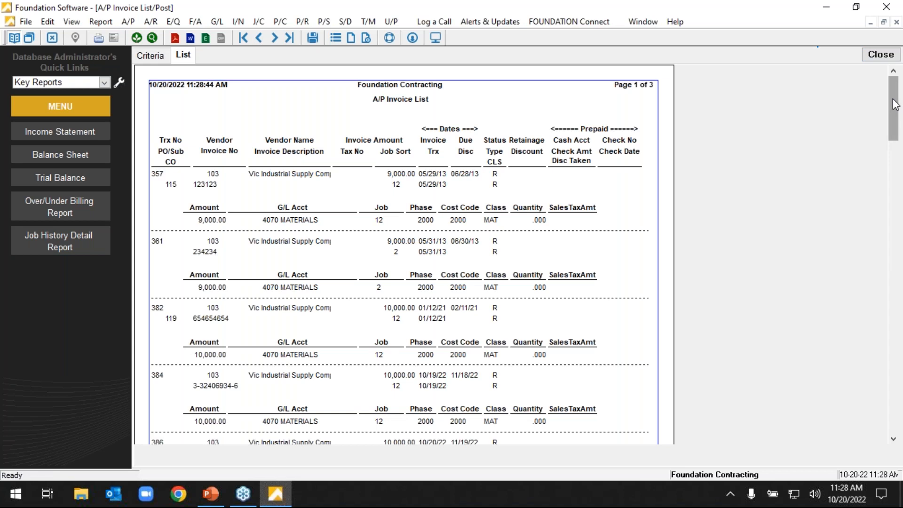
left_click_drag(893, 105, 894, 105)
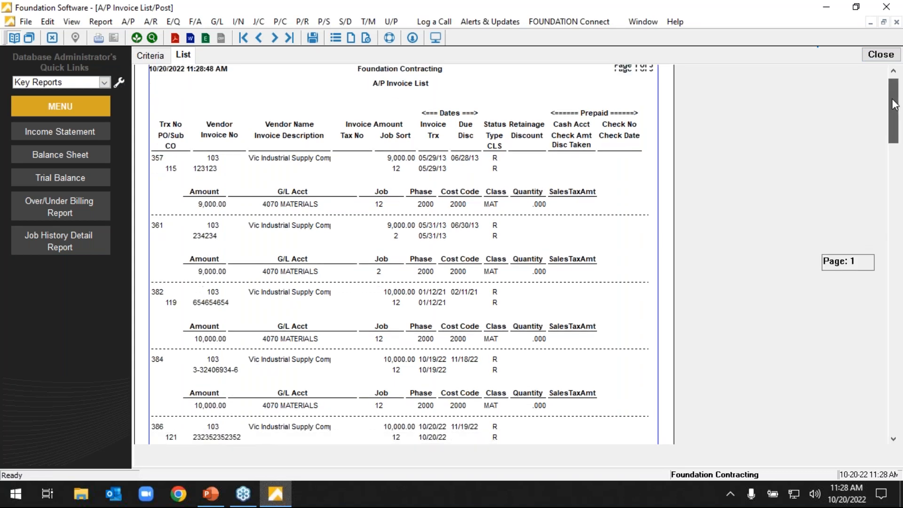
left_click(274, 38)
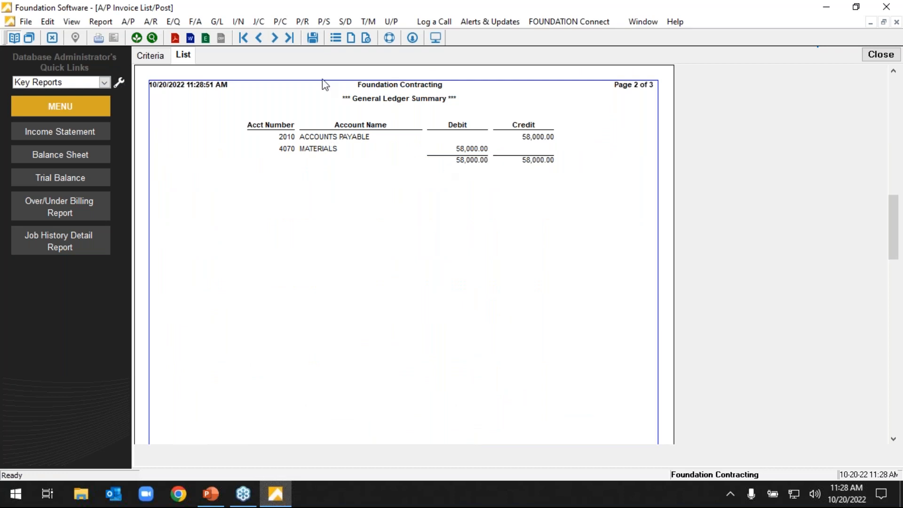
left_click(258, 38)
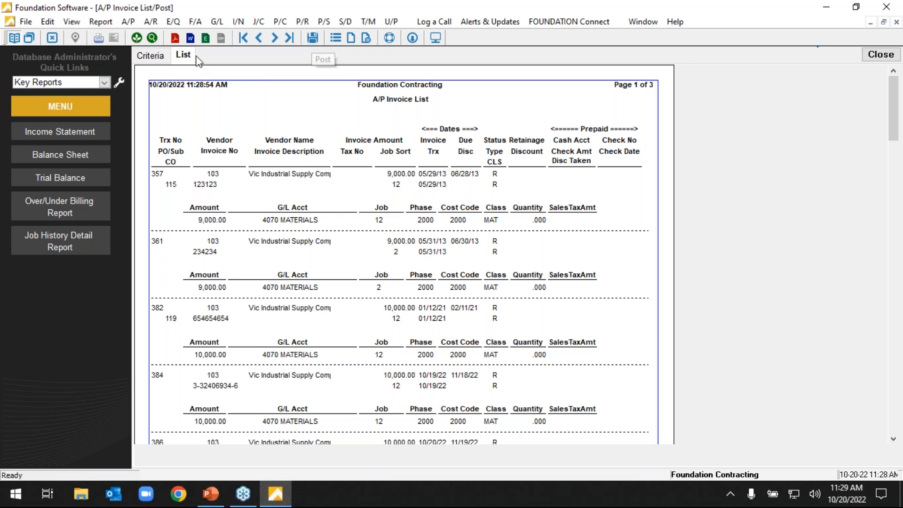
Find and select transaction 387 as the list criteria, display the A/P Invoice List for it, and post the invoice.
left_click(160, 56)
left_click(389, 75)
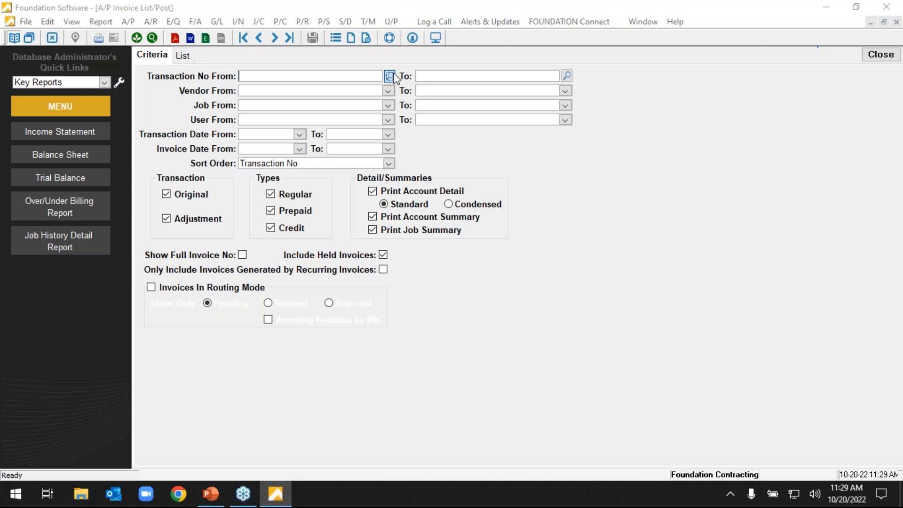
scroll(597, 377, "down", 2)
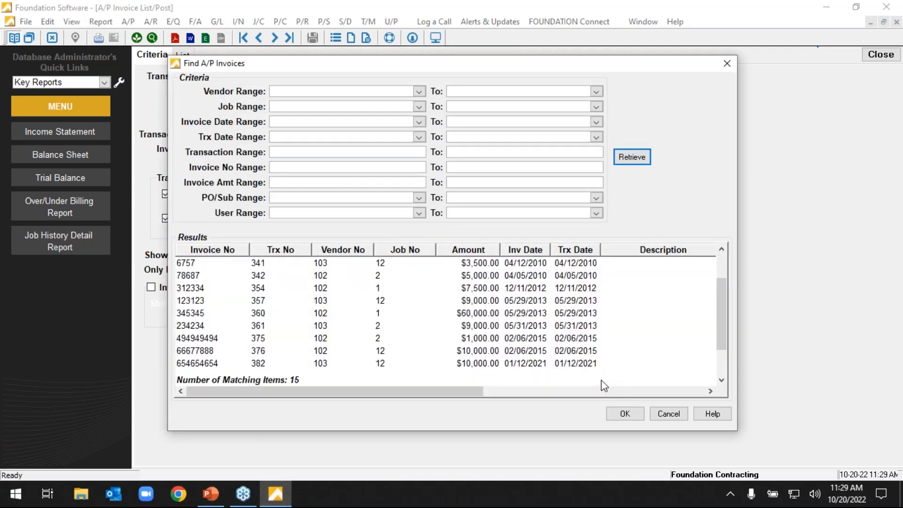
left_click(570, 364)
key("Return")
left_click(181, 56)
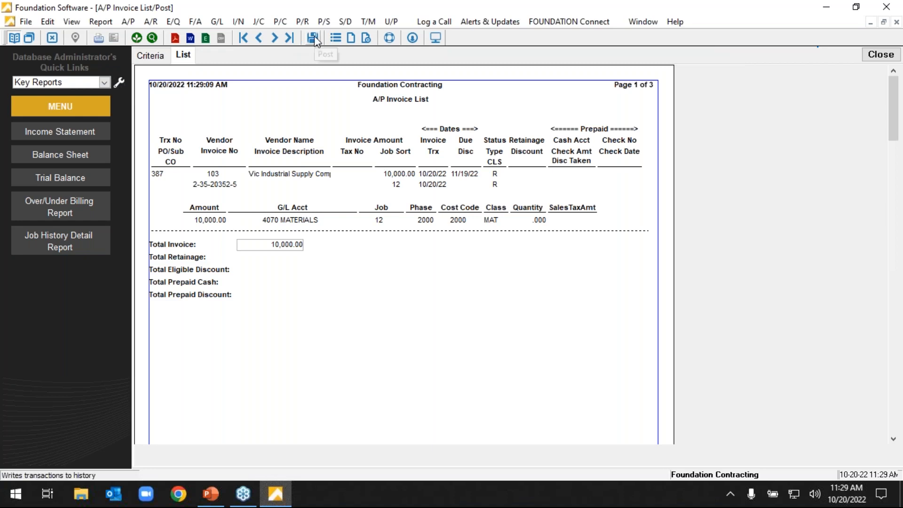
left_click(314, 38)
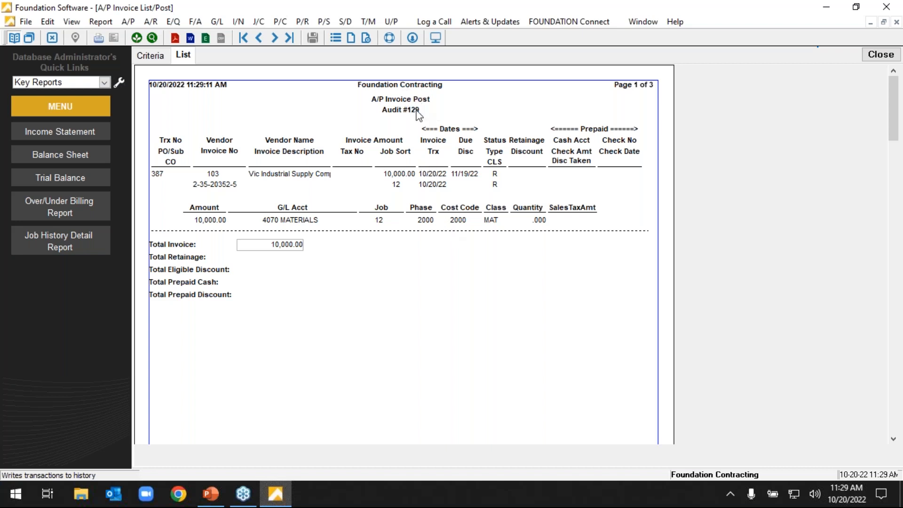
Close the A/P Invoice Post report and the invoice entry screen, and return to the Main Menu.
left_click(892, 55)
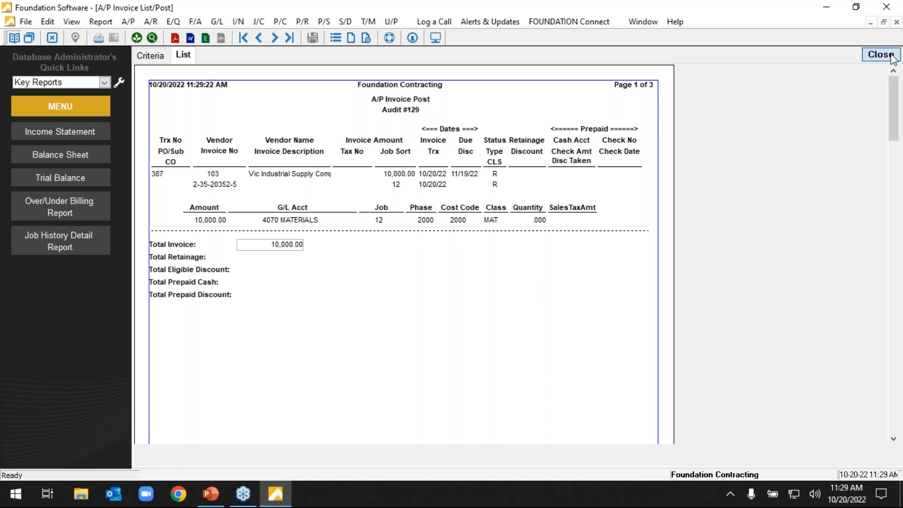
left_click(456, 253)
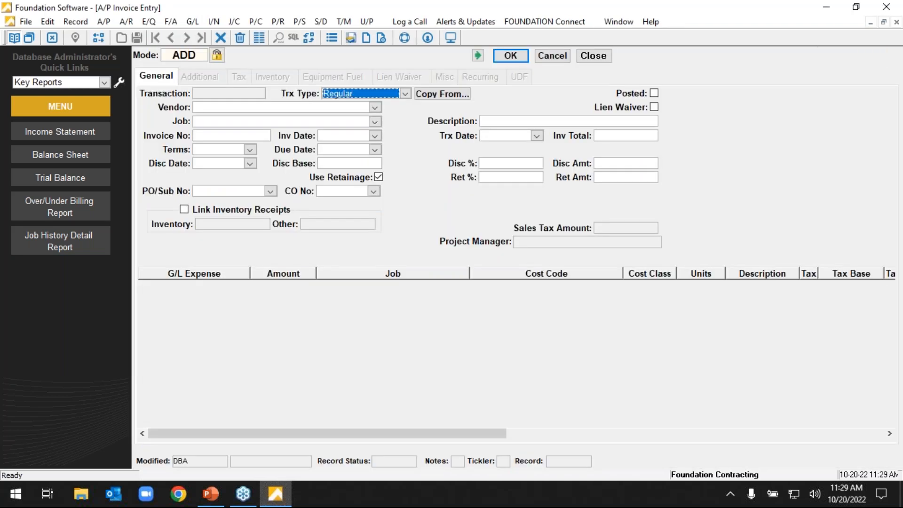
left_click(603, 55)
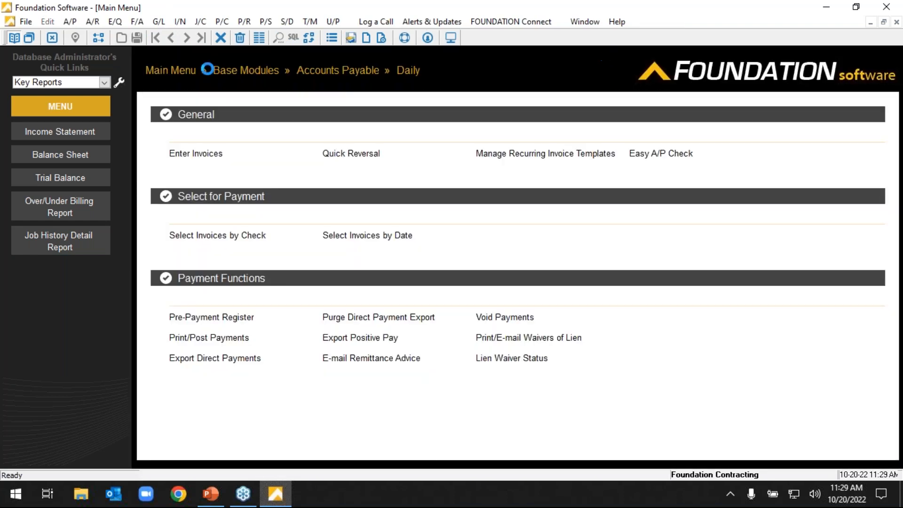
left_click(185, 77)
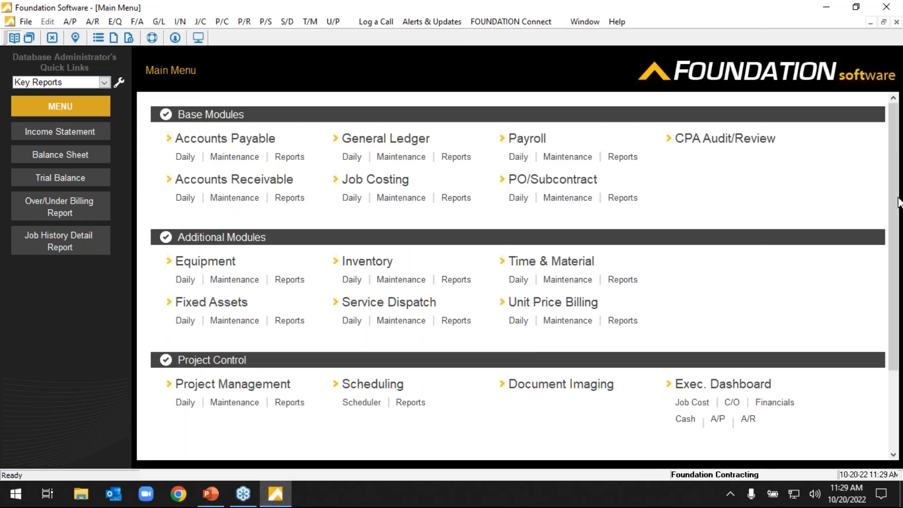
left_click(852, 392)
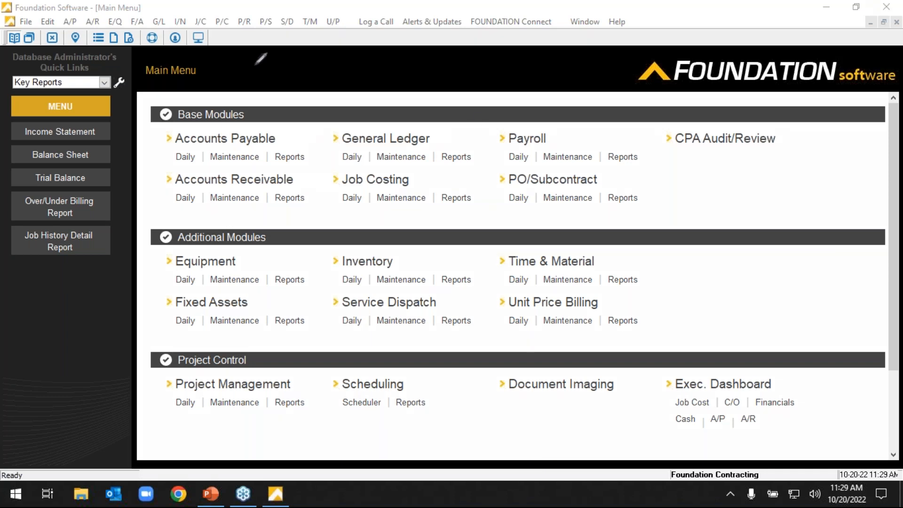
mouse_move(232, 117)
left_mouse_down()
mouse_move(185, 134)
mouse_move(299, 135)
mouse_move(246, 125)
left_mouse_up()
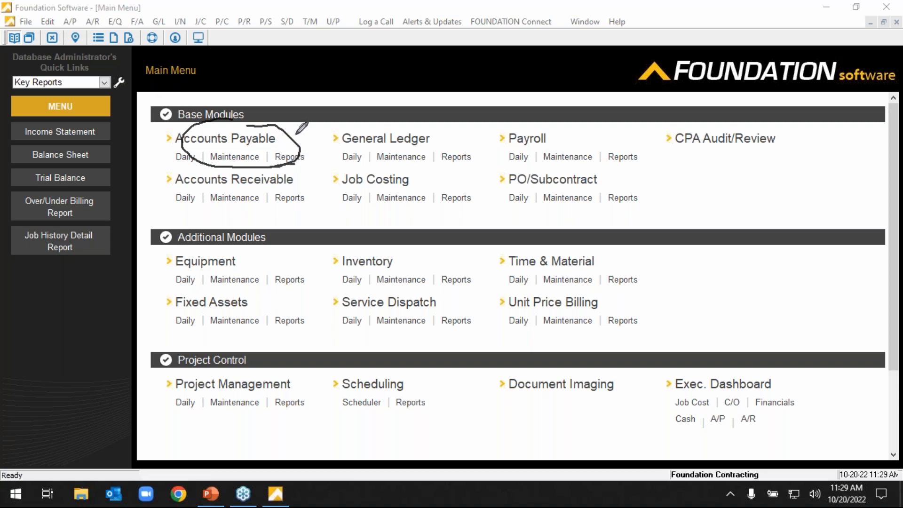
mouse_move(297, 134)
left_mouse_down()
mouse_move(361, 90)
mouse_move(394, 136)
mouse_move(400, 162)
mouse_move(371, 181)
mouse_move(413, 192)
left_mouse_up()
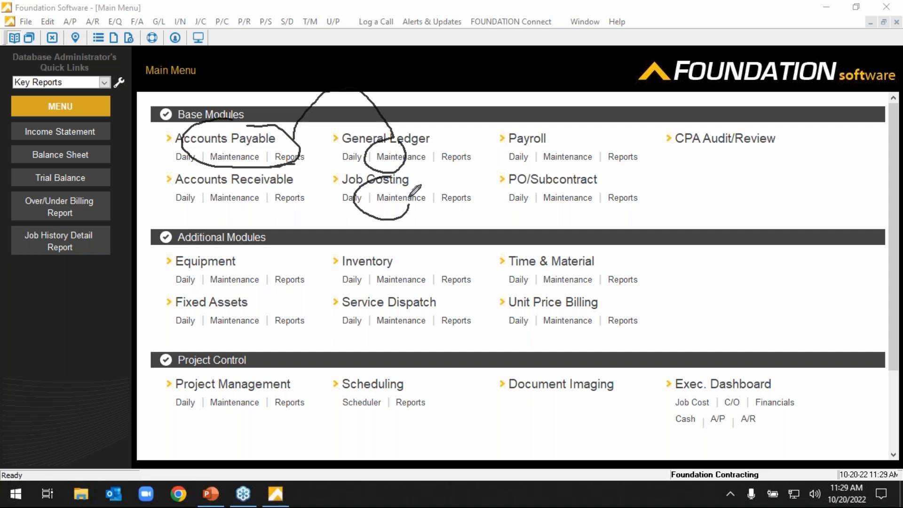
mouse_move(386, 149)
left_mouse_down()
mouse_move(385, 167)
mouse_move(391, 160)
left_mouse_up()
left_click_drag(382, 190, 382, 216)
left_click_drag(383, 216, 389, 205)
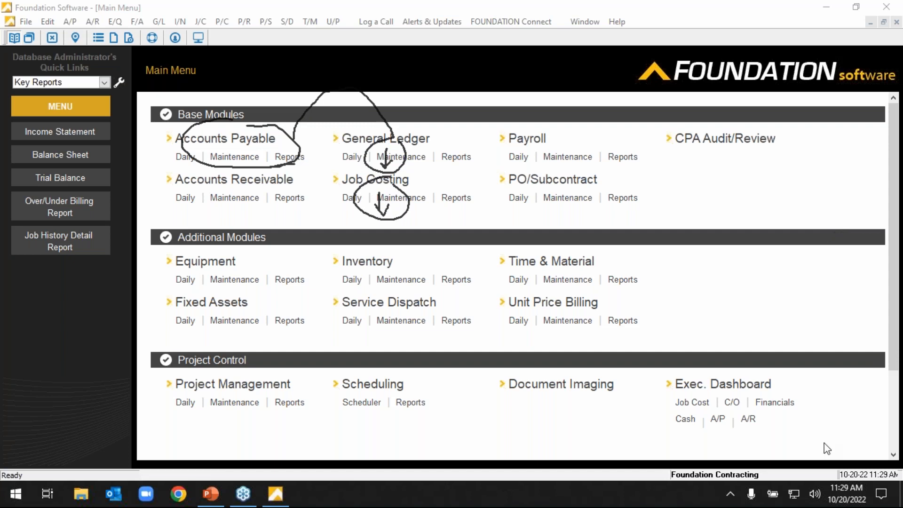
mouse_move(437, 131)
left_mouse_down()
mouse_move(369, 113)
mouse_move(425, 145)
mouse_move(437, 129)
left_mouse_up()
mouse_move(354, 122)
left_mouse_down()
mouse_move(248, 118)
mouse_move(252, 132)
left_mouse_up()
mouse_move(317, 110)
left_mouse_down()
mouse_move(286, 131)
mouse_move(329, 157)
left_mouse_up()
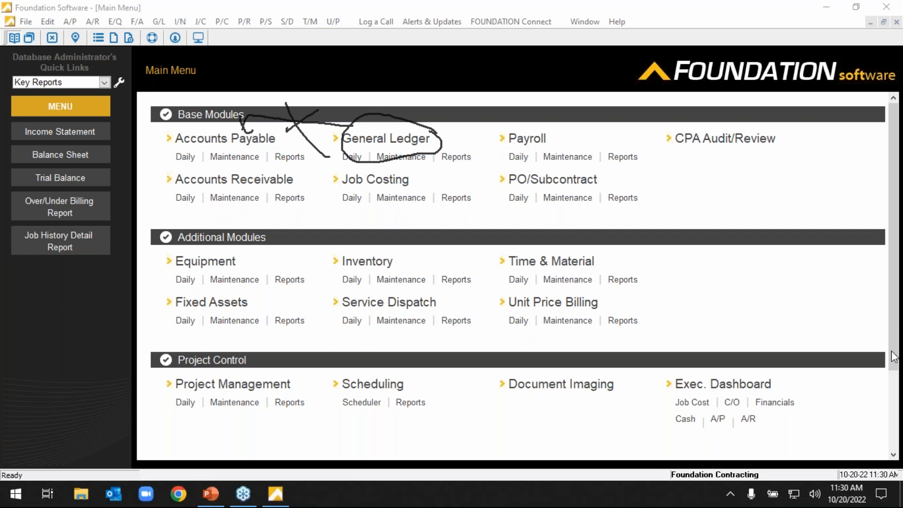
left_click(856, 443)
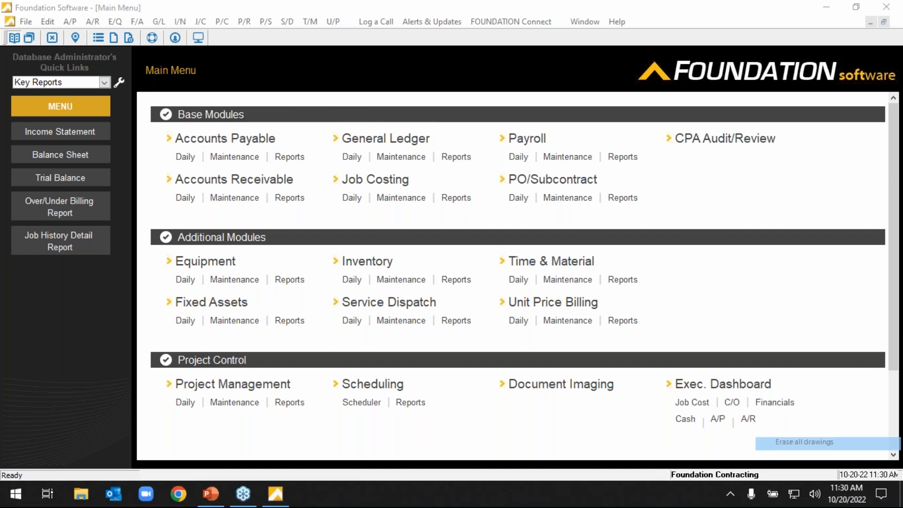
left_click_drag(411, 120, 362, 120)
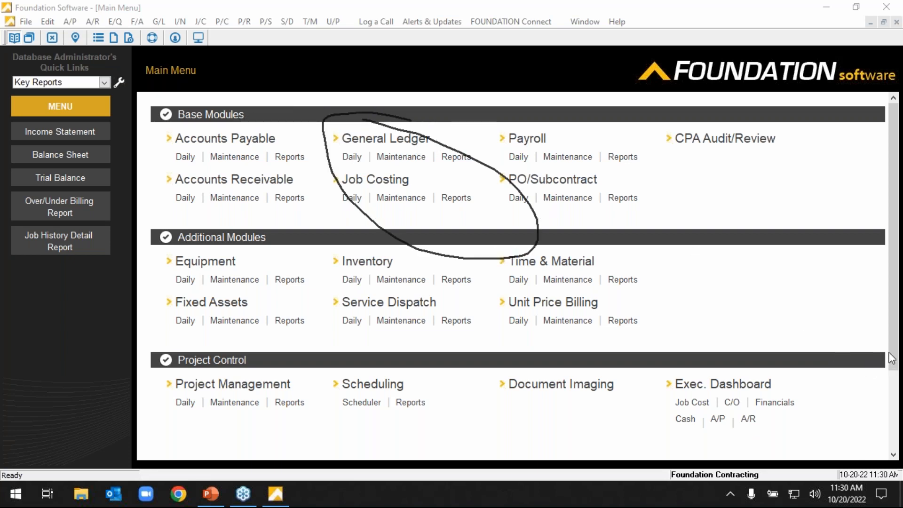
left_click(839, 442)
mouse_move(422, 140)
left_mouse_down()
mouse_move(379, 144)
mouse_move(406, 153)
mouse_move(379, 176)
mouse_move(421, 178)
left_mouse_up()
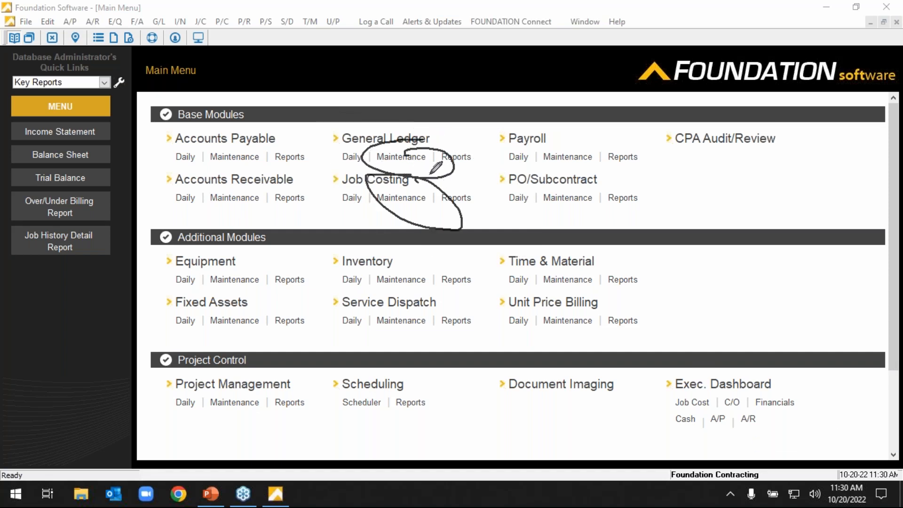
mouse_move(521, 146)
left_mouse_down()
mouse_move(498, 112)
mouse_move(405, 137)
left_mouse_up()
mouse_move(243, 133)
left_mouse_down()
mouse_move(282, 93)
mouse_move(385, 134)
left_mouse_up()
left_click_drag(276, 188, 380, 140)
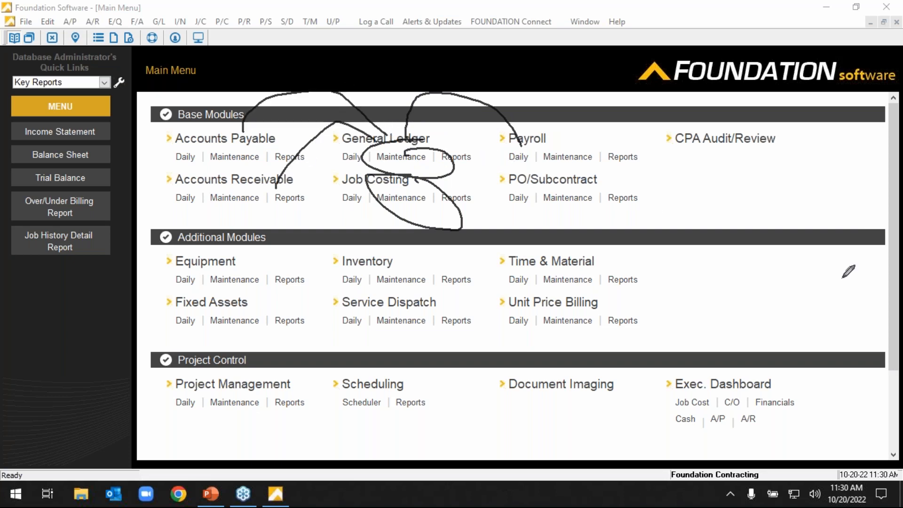
left_click(851, 443)
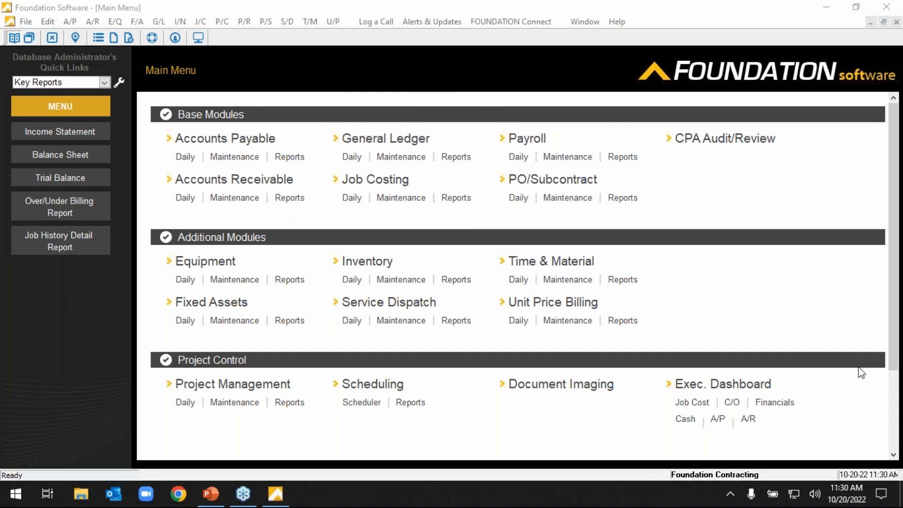
left_click_drag(351, 140, 397, 167)
left_click_drag(230, 180, 289, 187)
left_click_drag(214, 166, 284, 183)
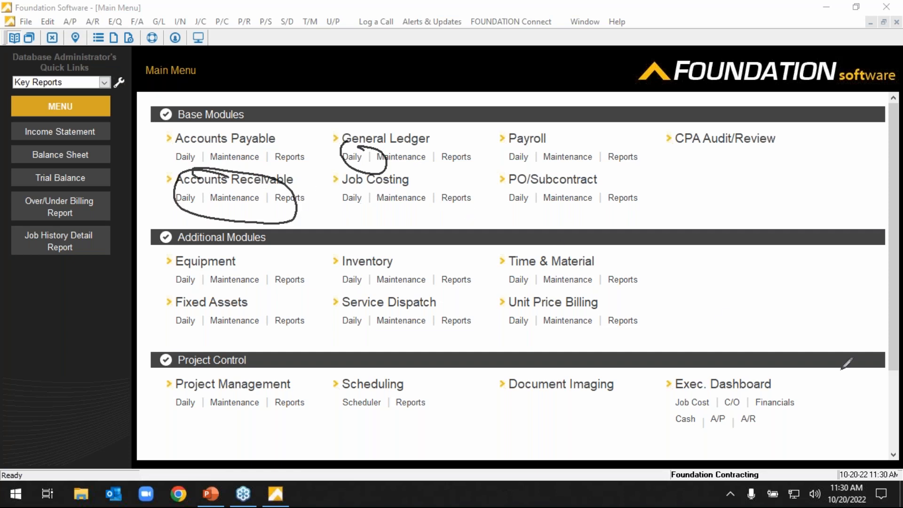
left_click(849, 442)
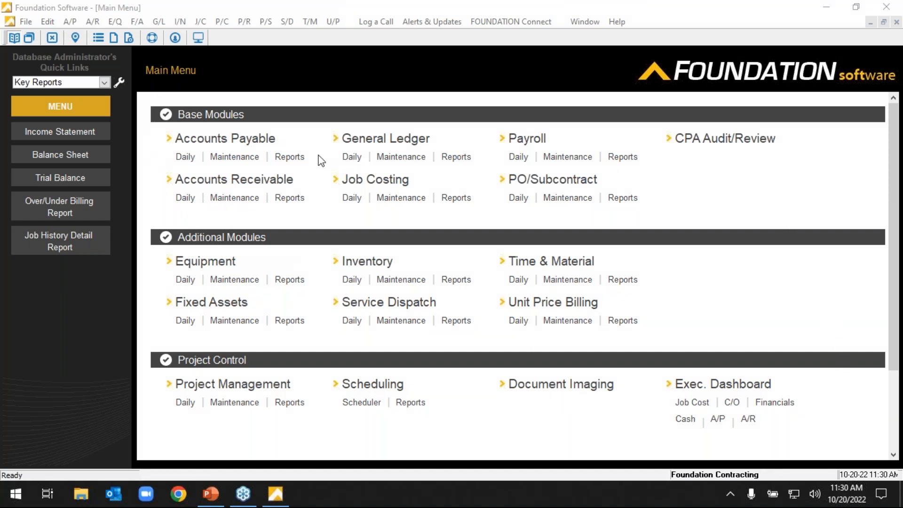
Open Enter Invoices from the daily Accounts Payable functions and switch the entry screen to Modify mode.
left_click(185, 158)
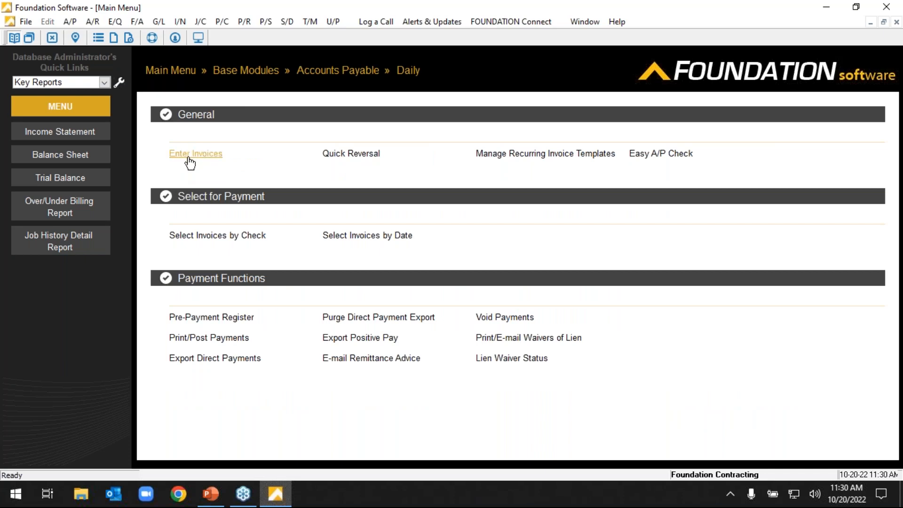
left_click(188, 156)
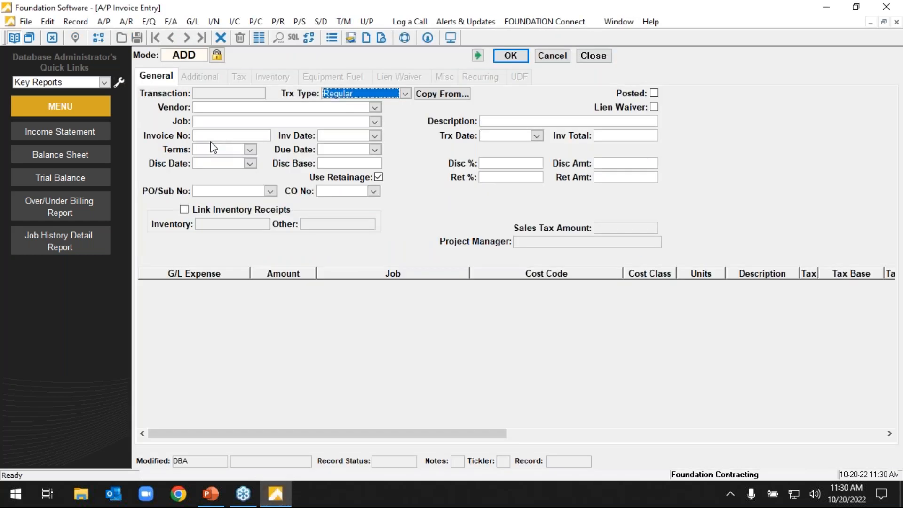
left_click(183, 54)
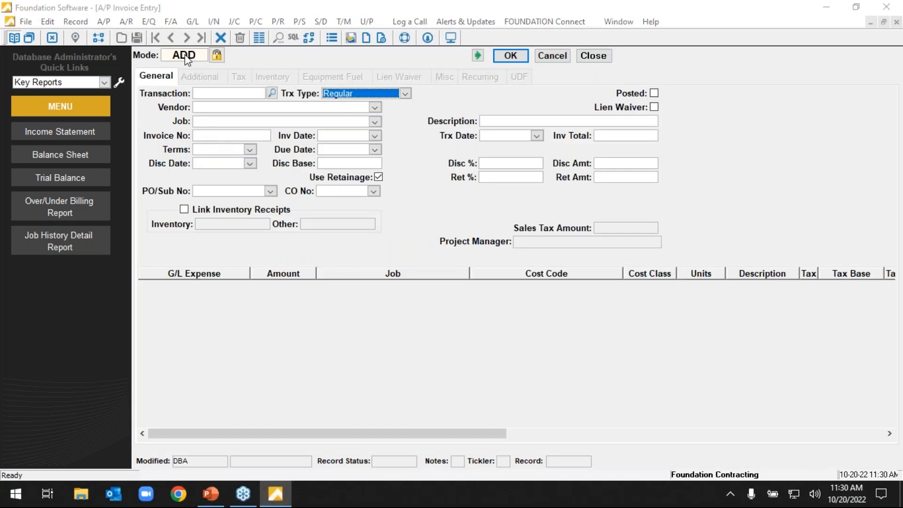
mouse_move(546, 165)
left_mouse_down()
mouse_move(550, 172)
mouse_move(553, 150)
mouse_move(561, 165)
left_mouse_up()
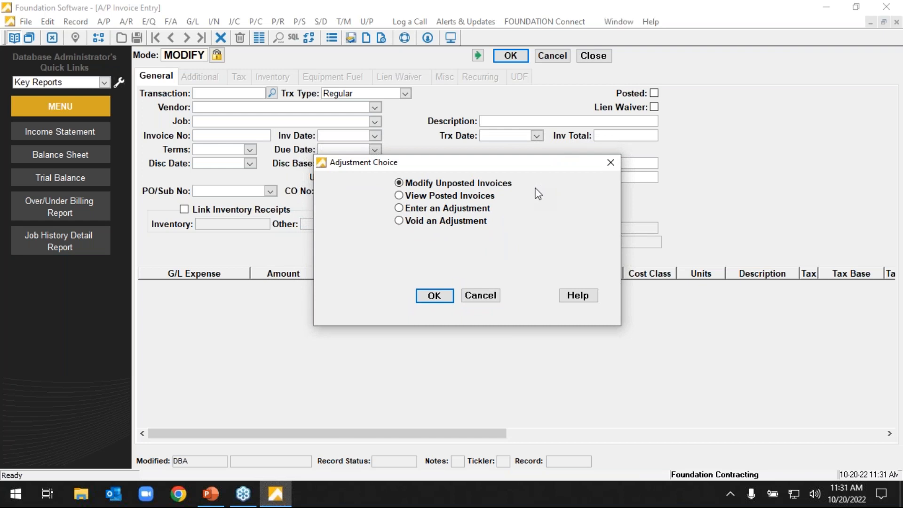
Choose Enter an Adjustment as the adjustment choice, leave Reverse unchecked, and confirm.
left_click(789, 193)
left_click(427, 197)
left_click(438, 208)
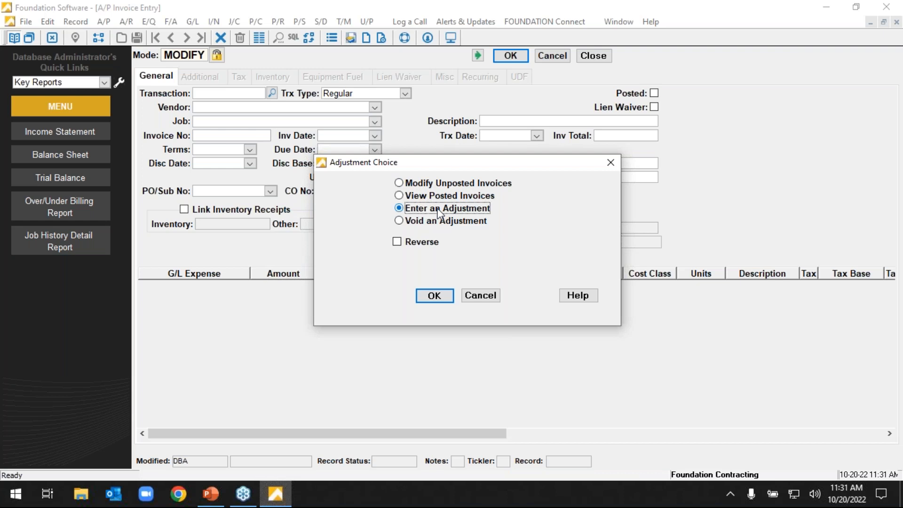
left_click(423, 242)
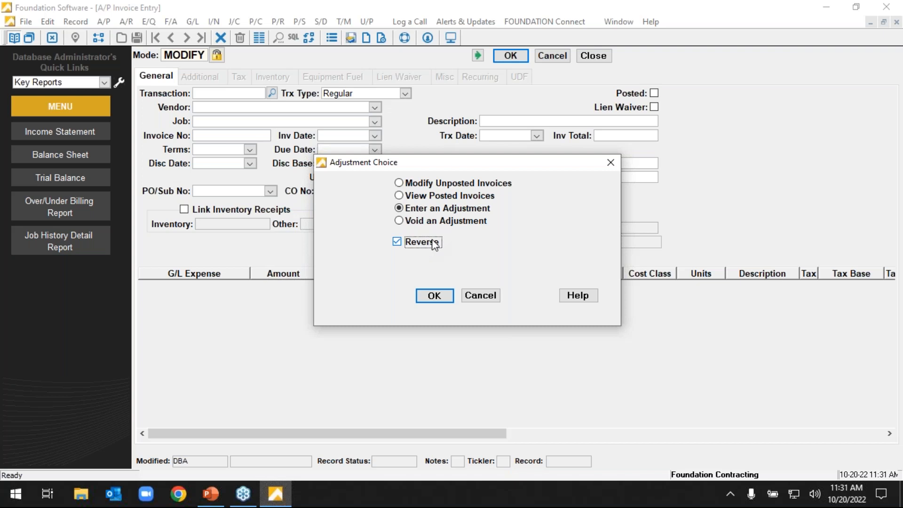
left_click(434, 243)
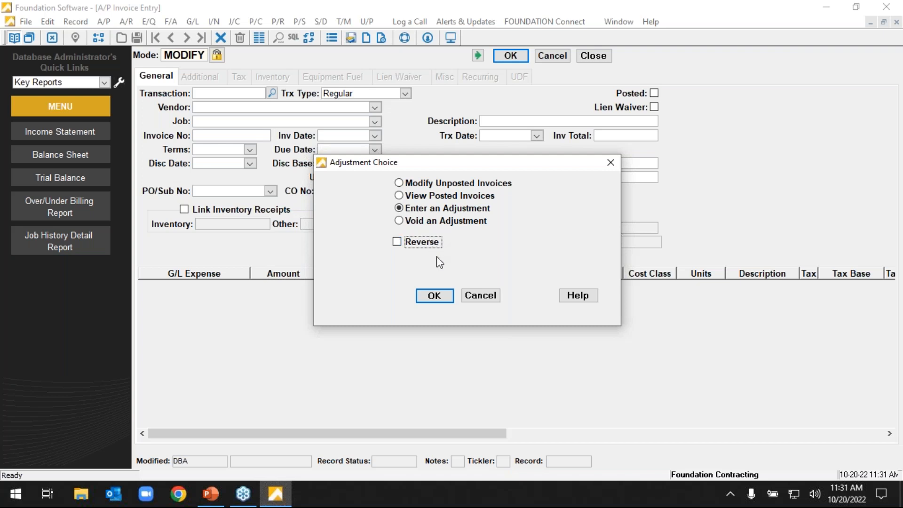
left_click(437, 296)
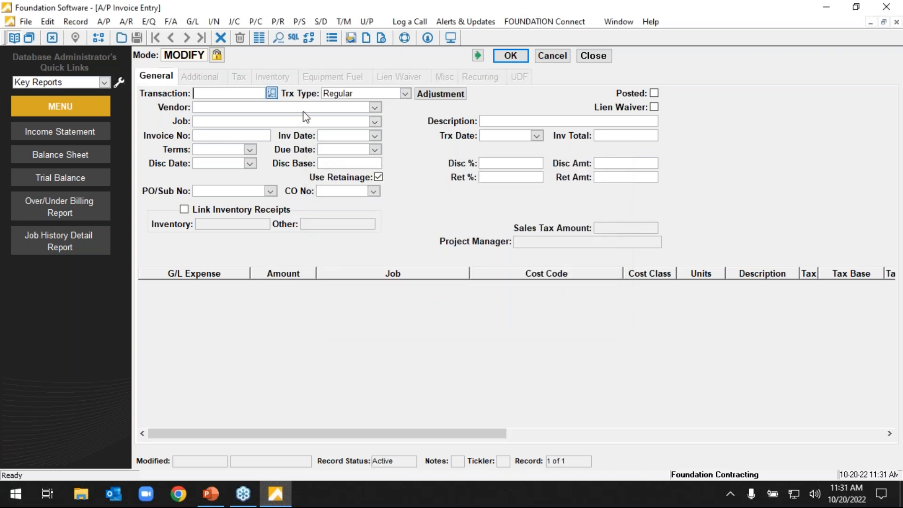
Find the posted invoice with transaction 387, load it, and start an adjustment for it.
left_click_drag(721, 262, 726, 403)
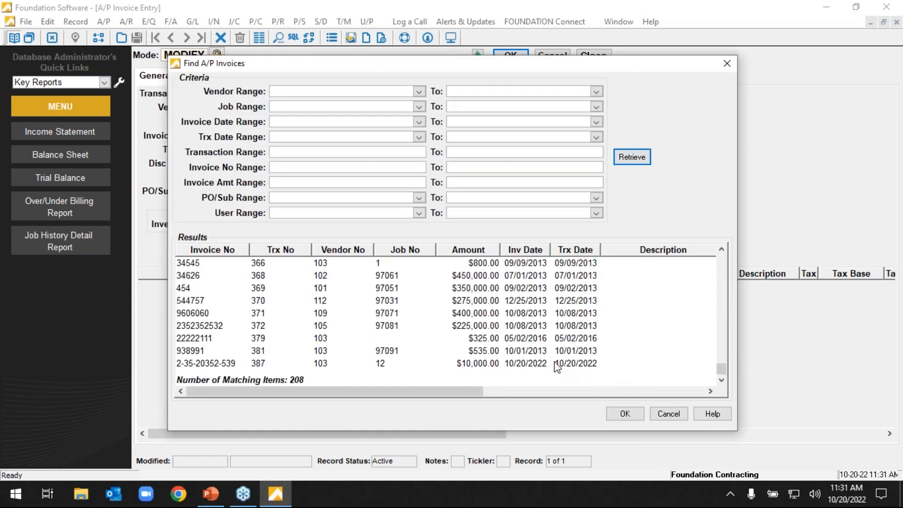
double_click(557, 365)
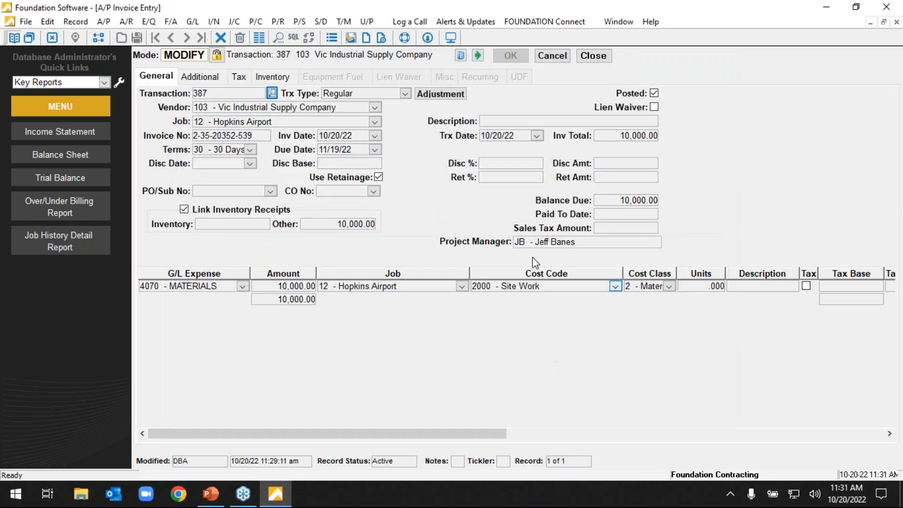
left_click(449, 96)
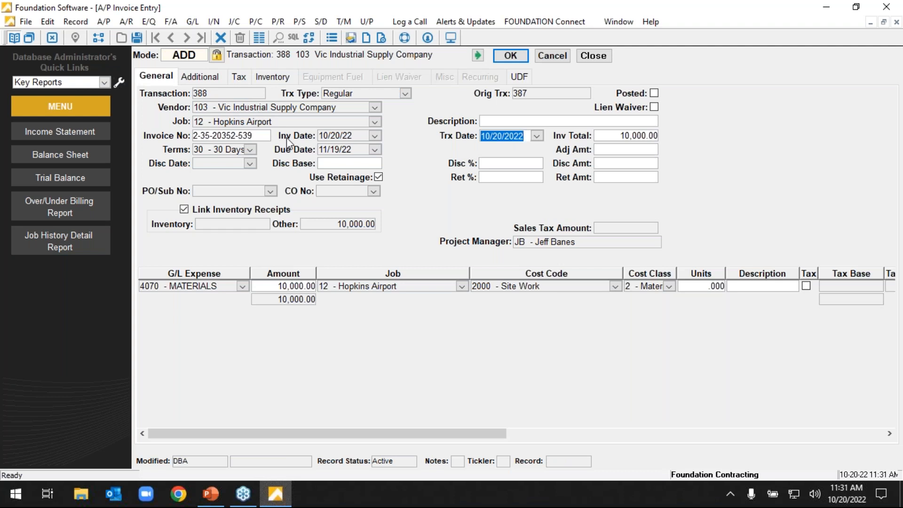
Set the adjustment's invoice total to 8,000.00, go to the distribution line's amount, and discard the adjustment by closing invoice entry.
left_click_drag(523, 136, 490, 143)
left_click(649, 140)
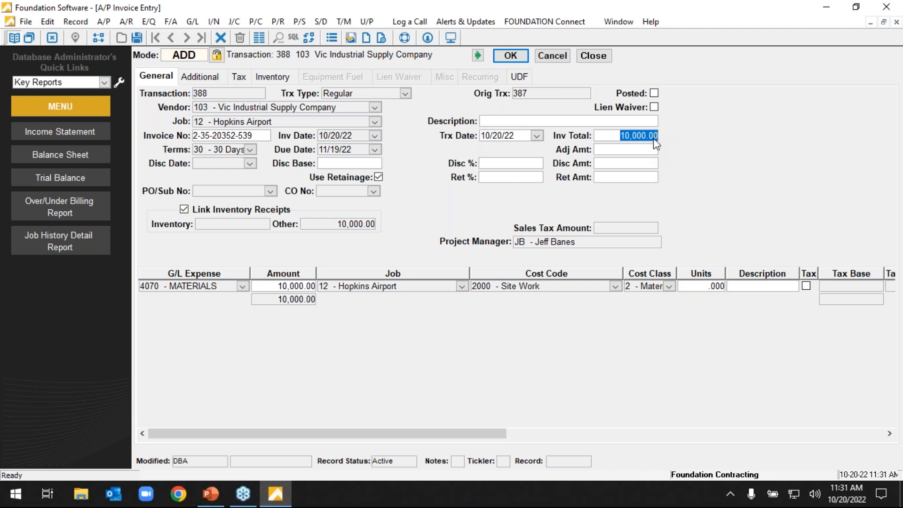
type("8,000")
key("Tab")
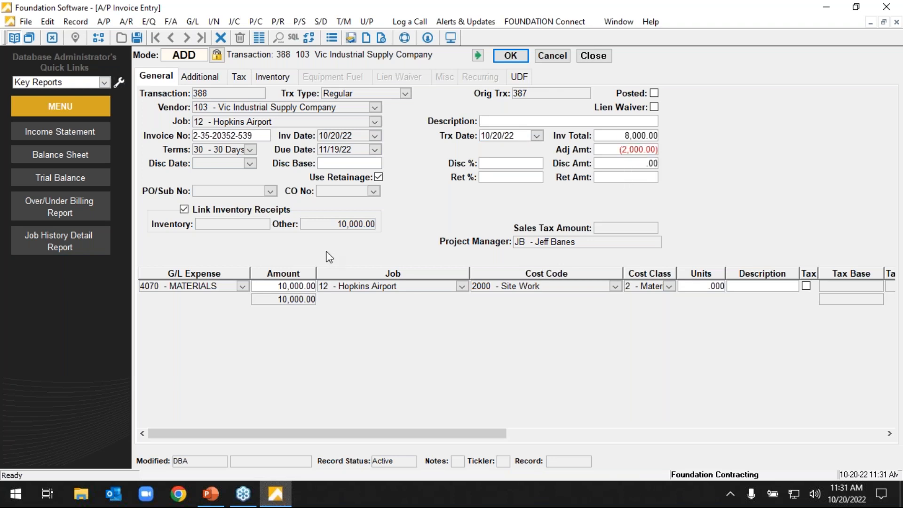
left_click(309, 287)
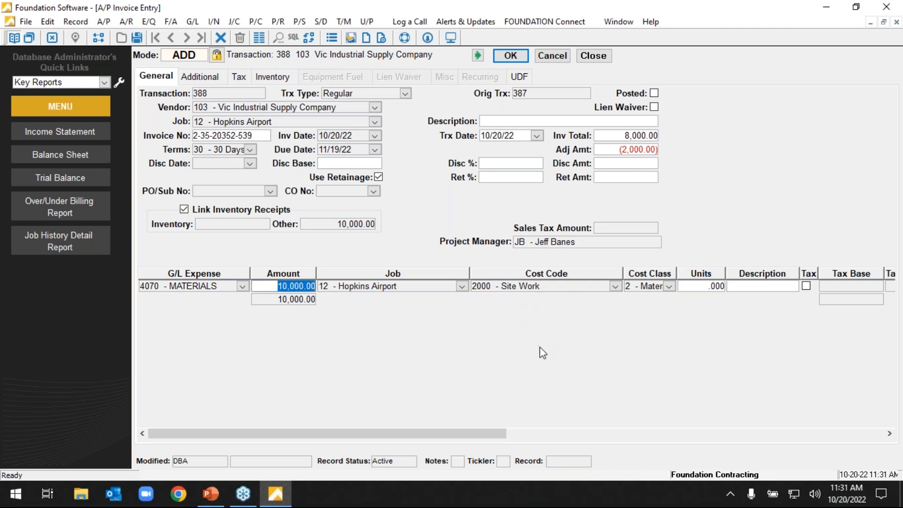
left_click(552, 58)
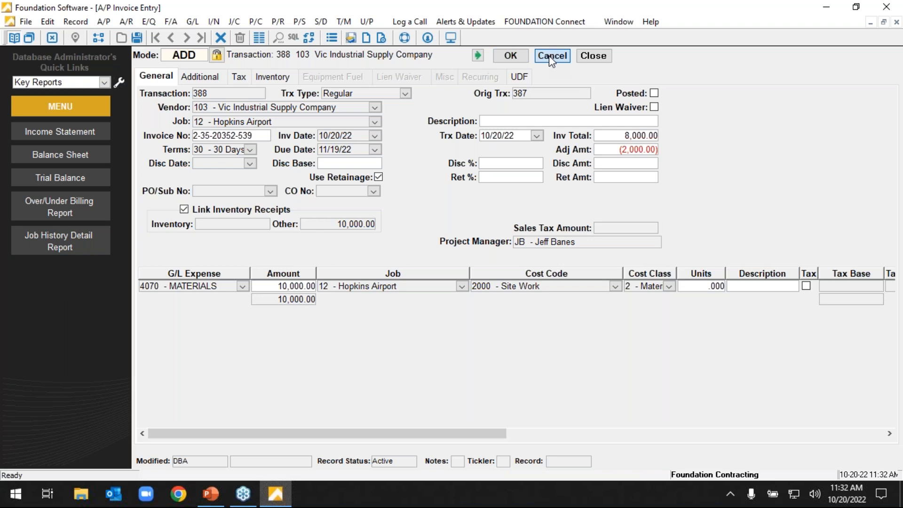
left_click(594, 55)
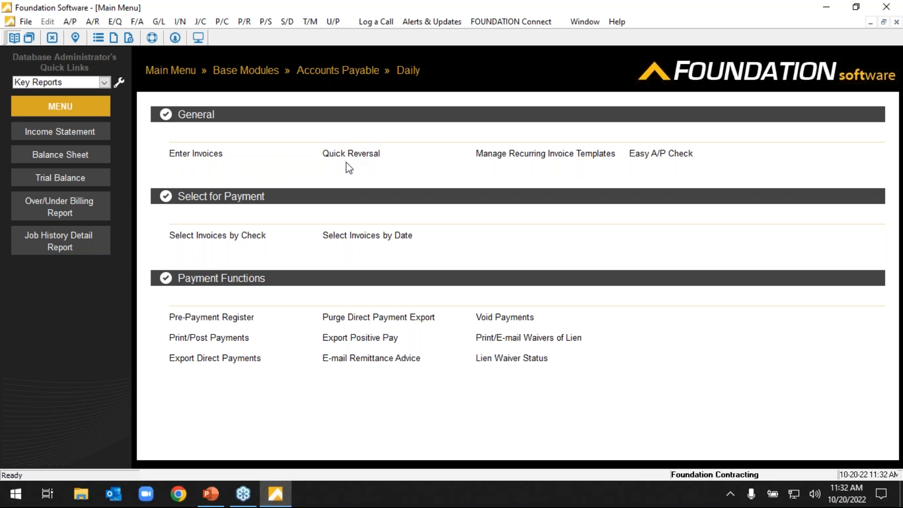
Open Quick Reversal from the daily Accounts Payable functions and select the Reverse/Copy option.
left_click(173, 72)
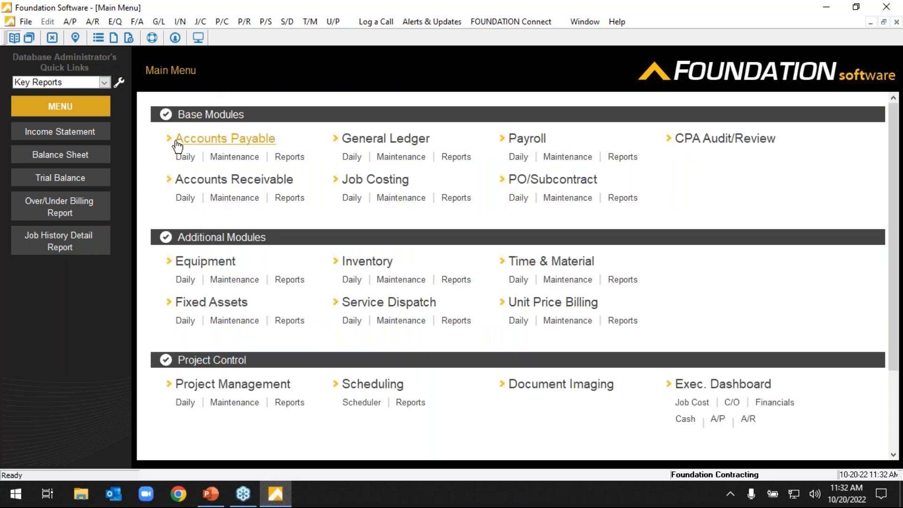
left_click(184, 156)
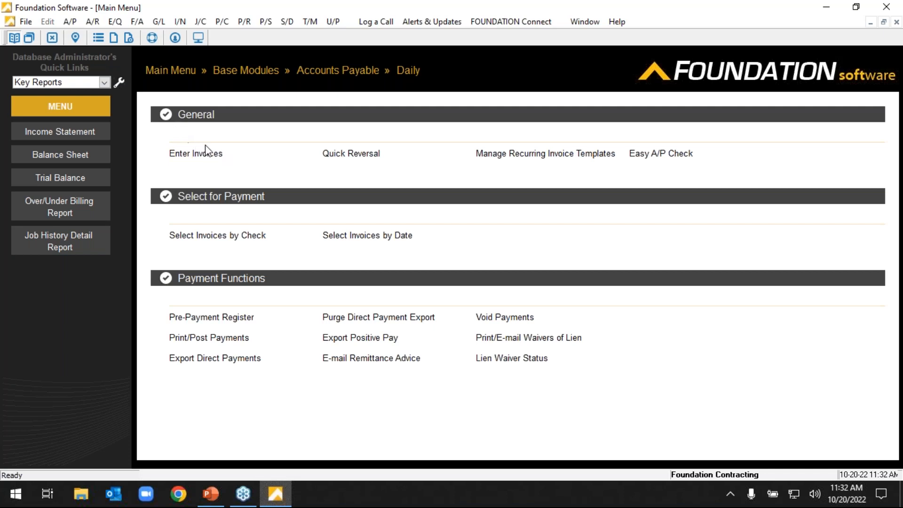
left_click(347, 157)
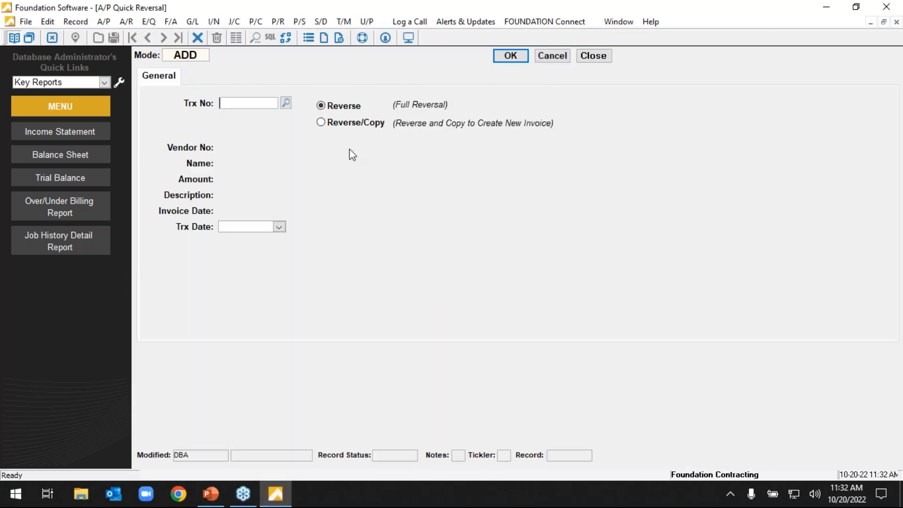
left_click(358, 124)
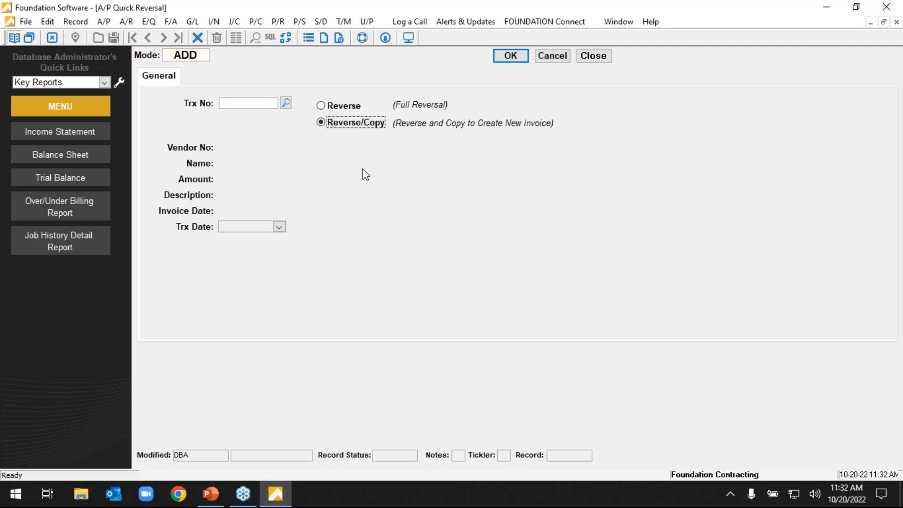
Find and select invoice transaction 387 for the quick reversal, keep Reverse/Copy, and run the reversal.
left_click(285, 102)
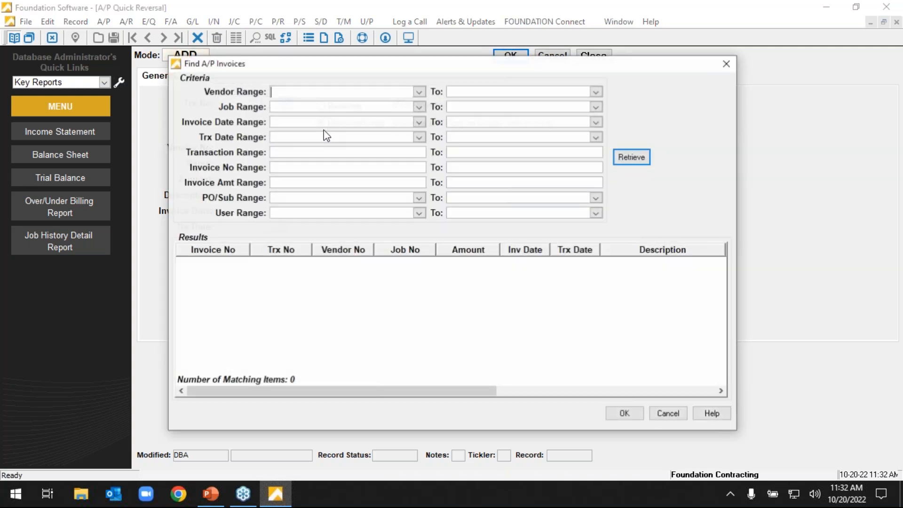
scroll(540, 350, "down", 5)
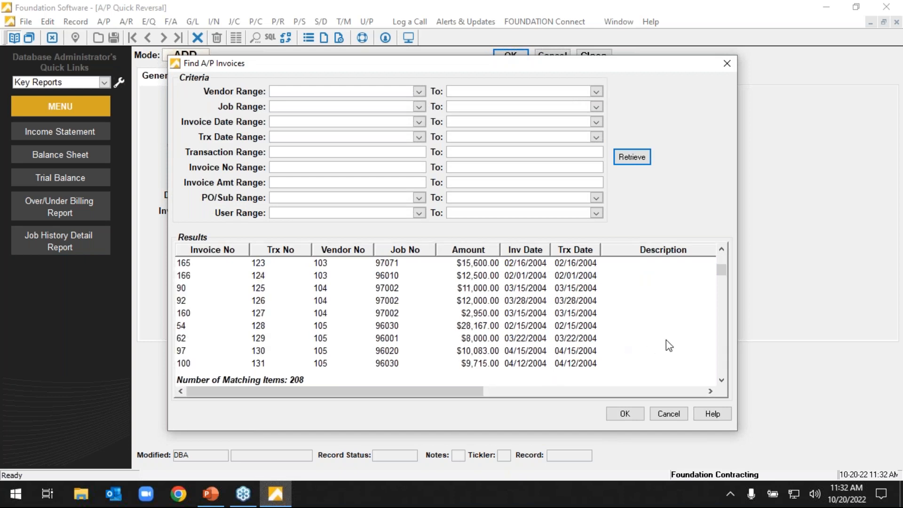
mouse_move(722, 270)
left_mouse_down()
mouse_move(732, 359)
mouse_move(721, 366)
left_mouse_up()
double_click(583, 360)
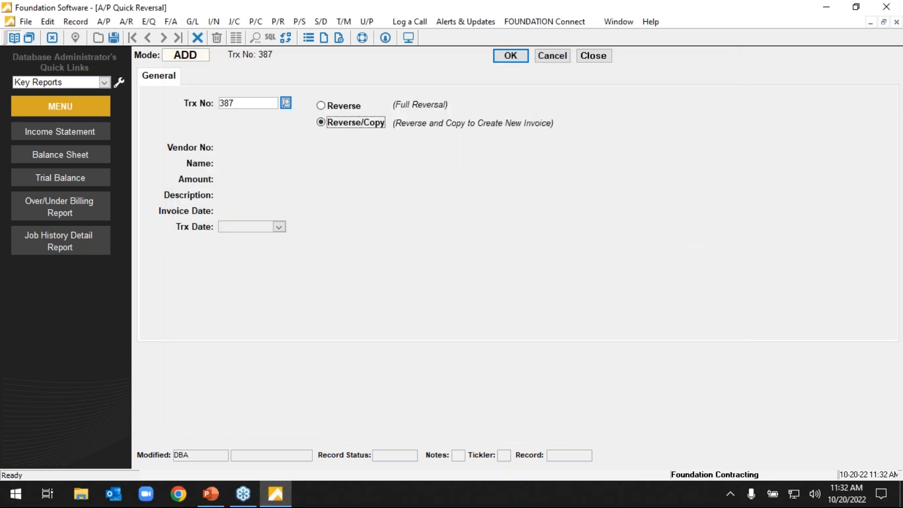
left_click(320, 122)
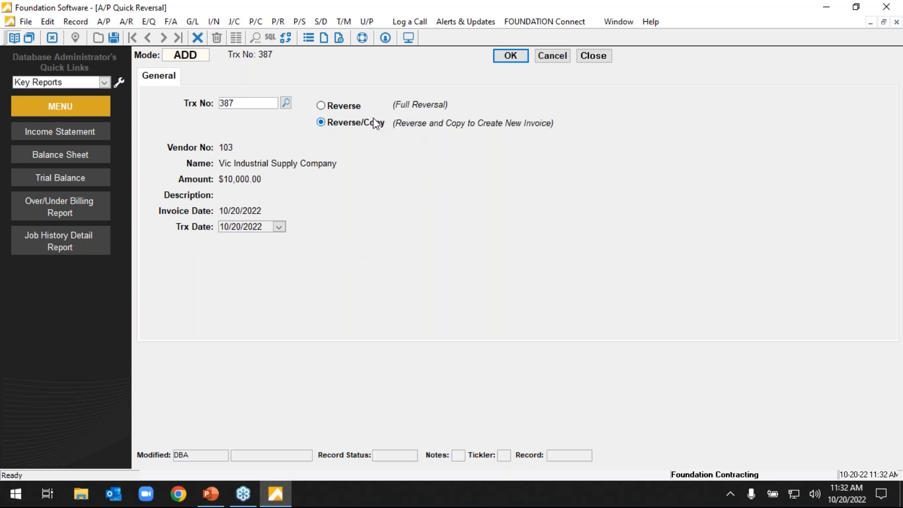
left_click(511, 56)
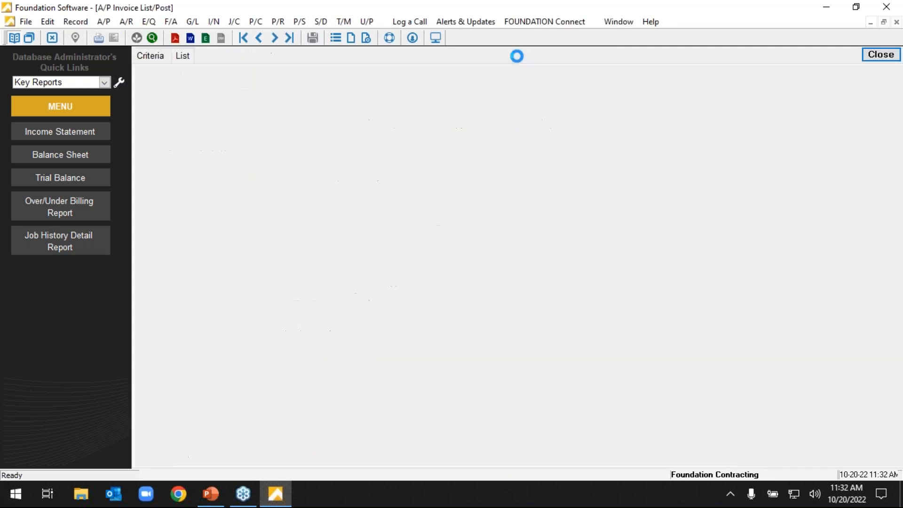
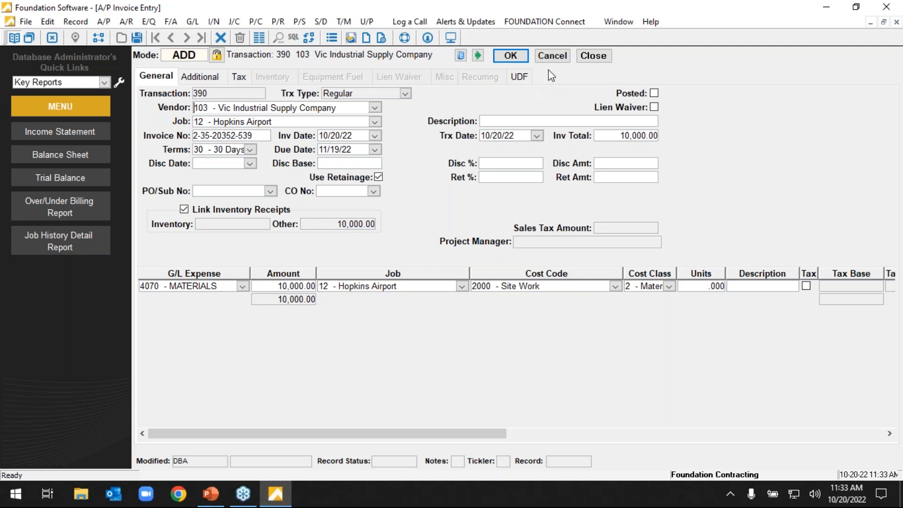
Discard the copied invoice, transaction 390, without saving it, and return to a blank invoice entry.
left_click(554, 57)
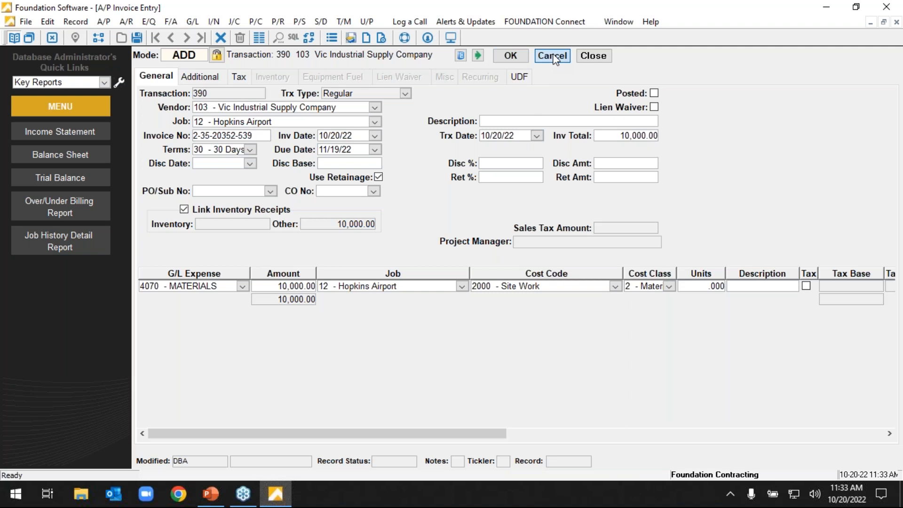
left_click(553, 57)
left_click(493, 295)
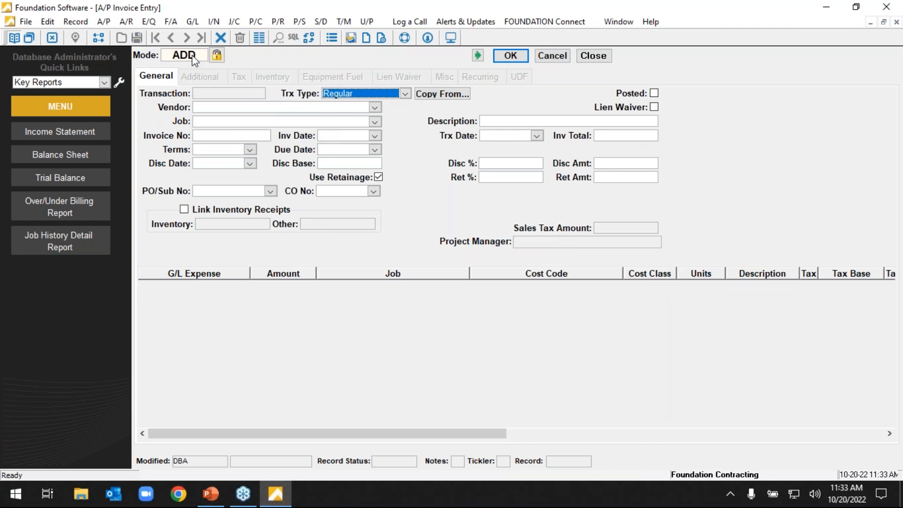
left_click(551, 57)
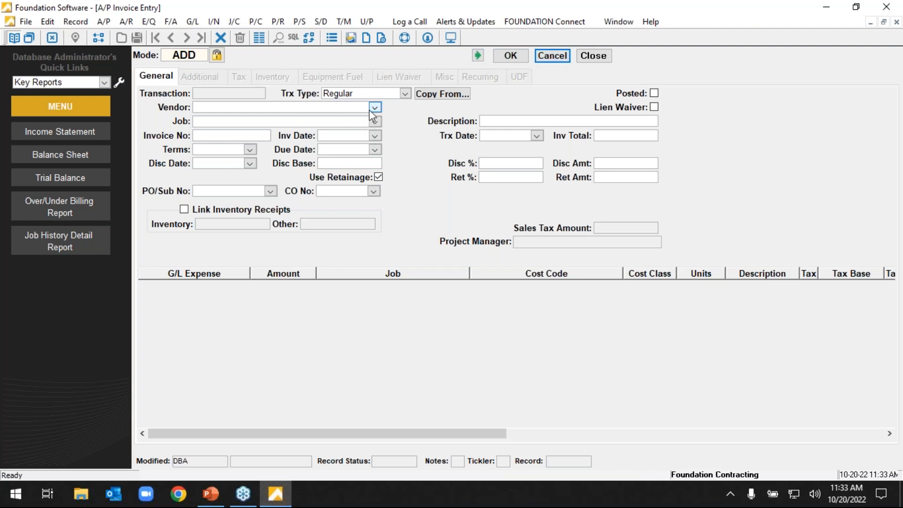
left_click(513, 135)
left_click(512, 135)
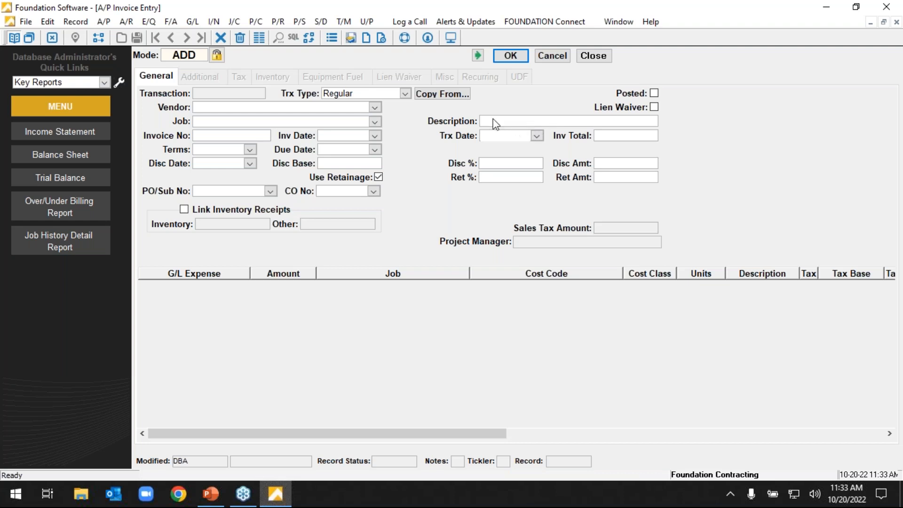
left_click(375, 107)
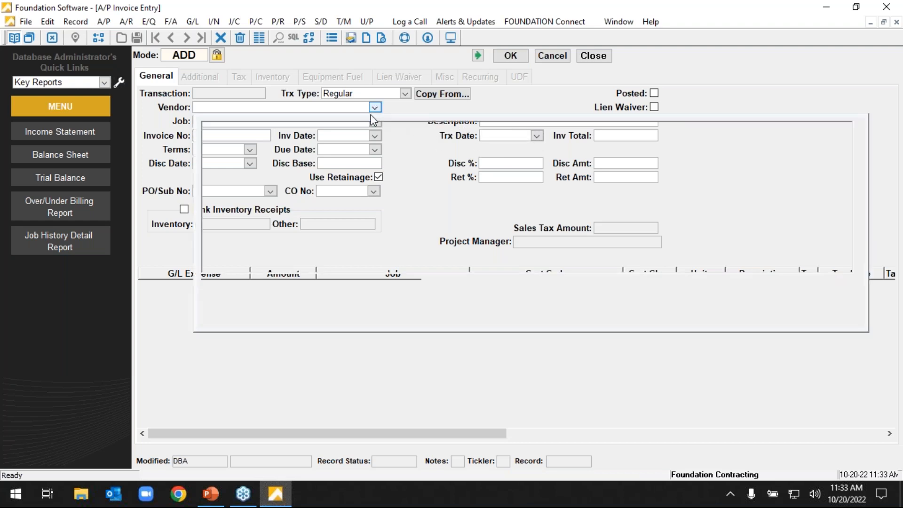
left_click(336, 177)
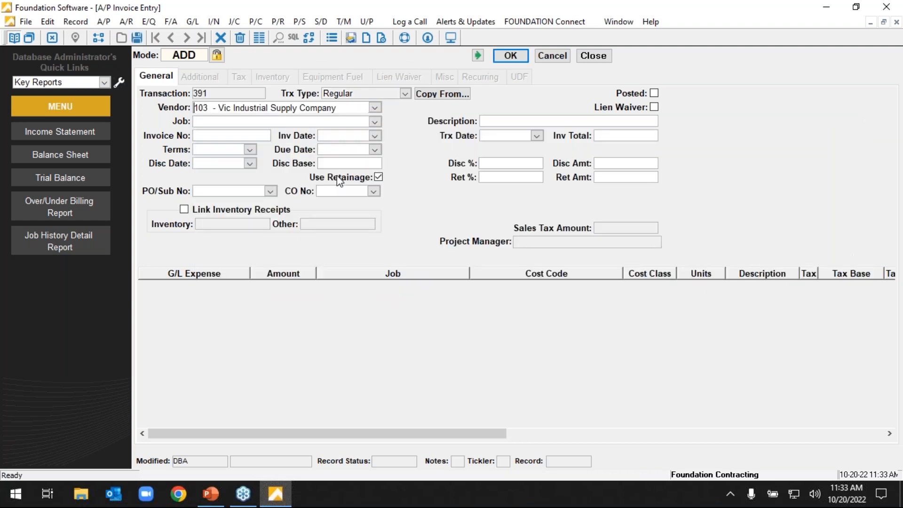
left_click(259, 134)
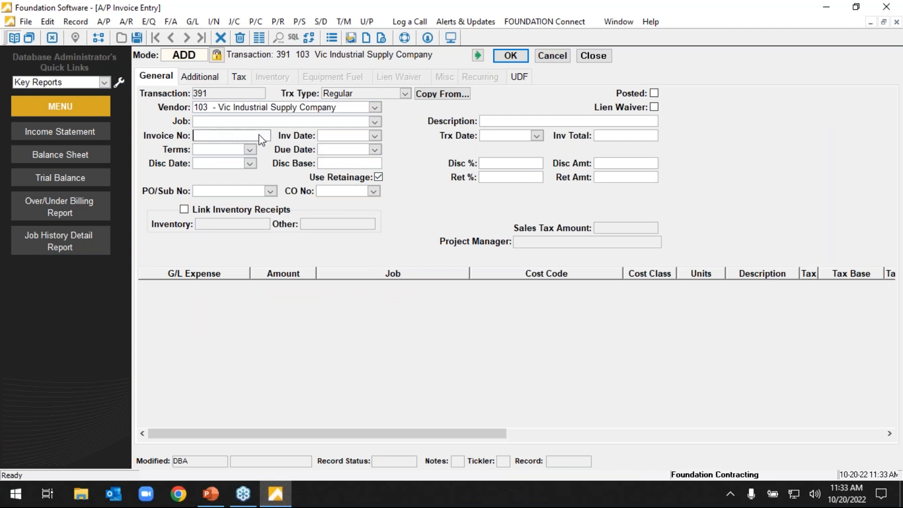
type("43436246626422463")
key("Tab")
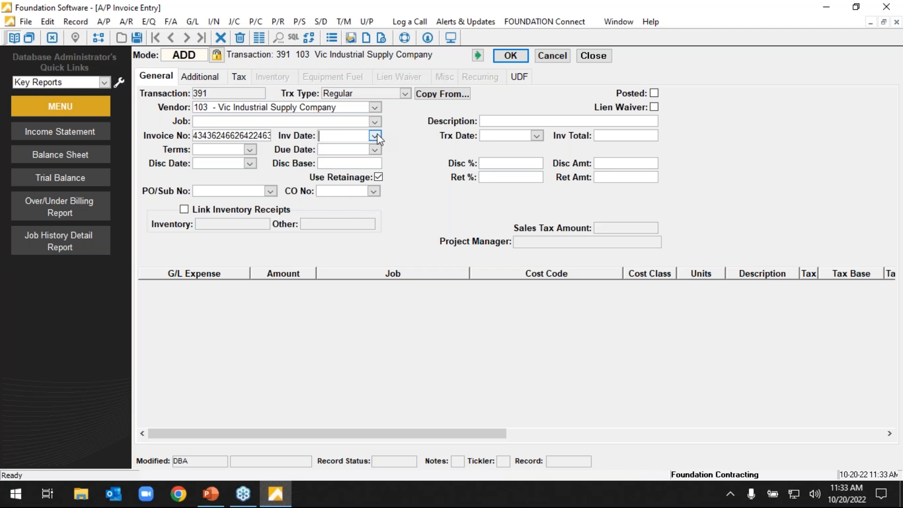
Set the new invoice's invoice date to 9/27/2022 and its transaction date to 10/20/2022.
left_click(375, 136)
left_click(374, 180)
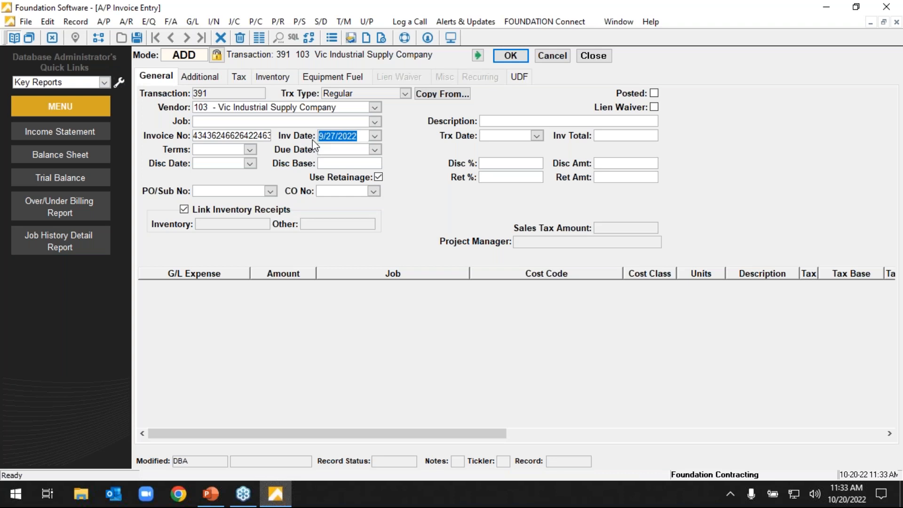
left_click(532, 136)
left_click(536, 136)
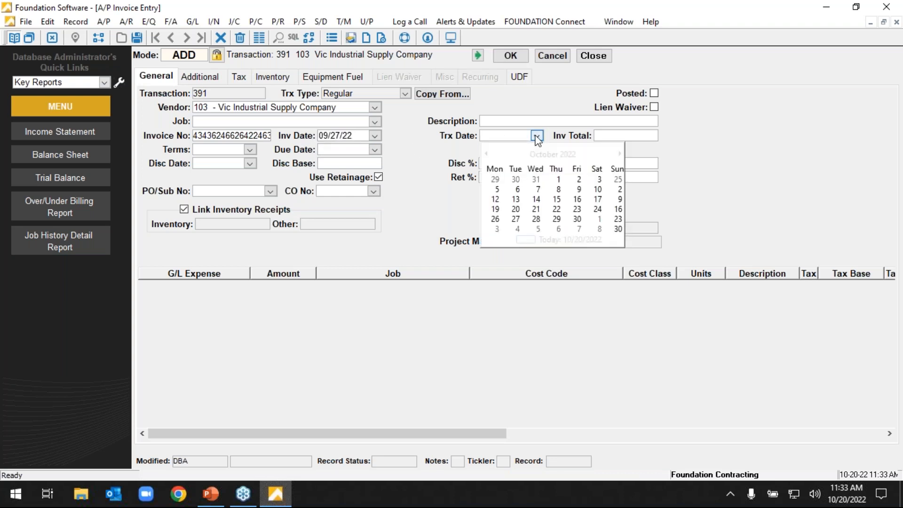
left_click(567, 202)
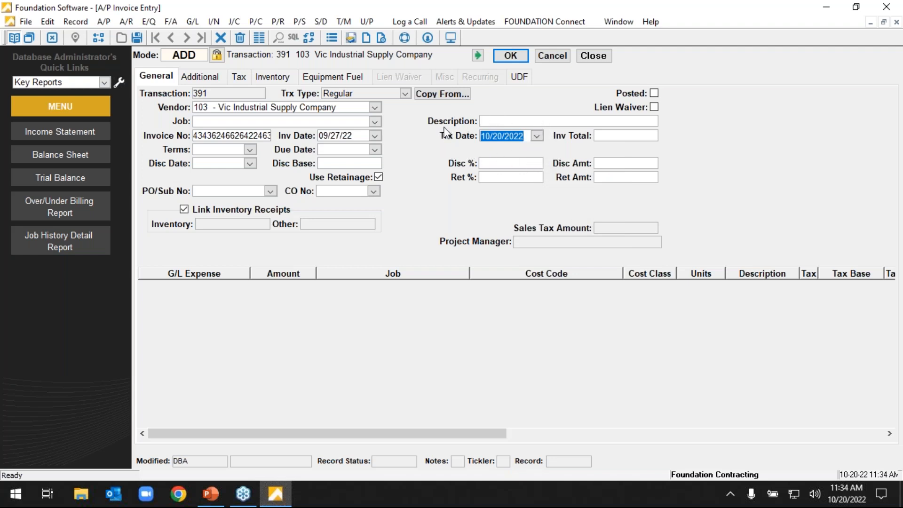
Revisit the new invoice's invoice date and transaction date, and discard the unsaved invoice.
left_click(348, 136)
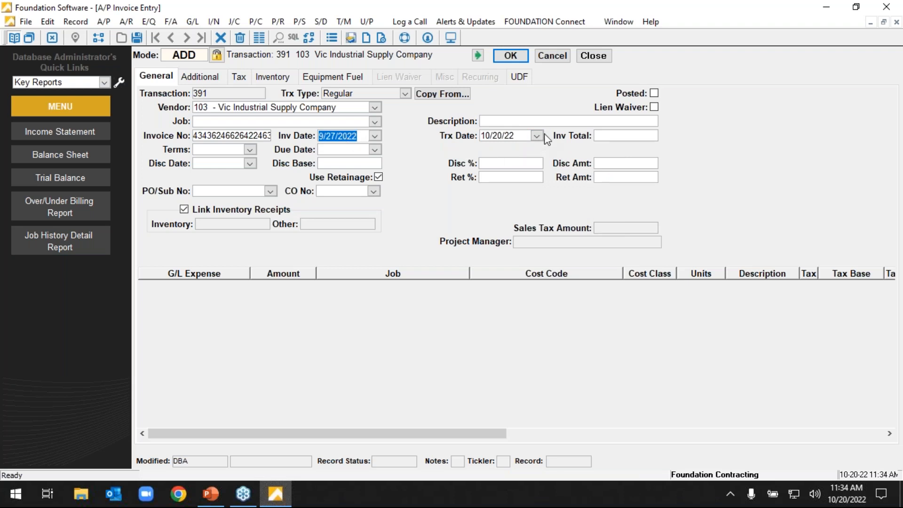
left_click(508, 137)
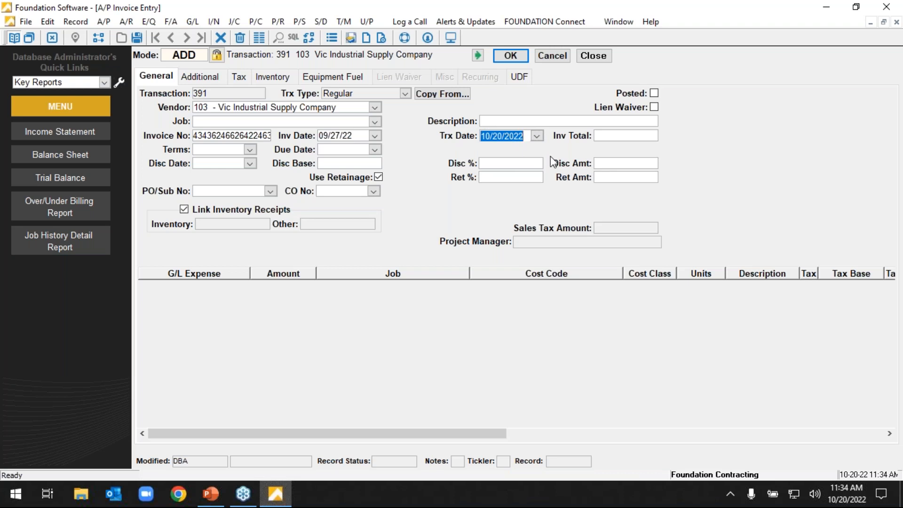
left_click(536, 137)
left_click(535, 178)
left_click_drag(526, 135, 477, 157)
left_click(547, 60)
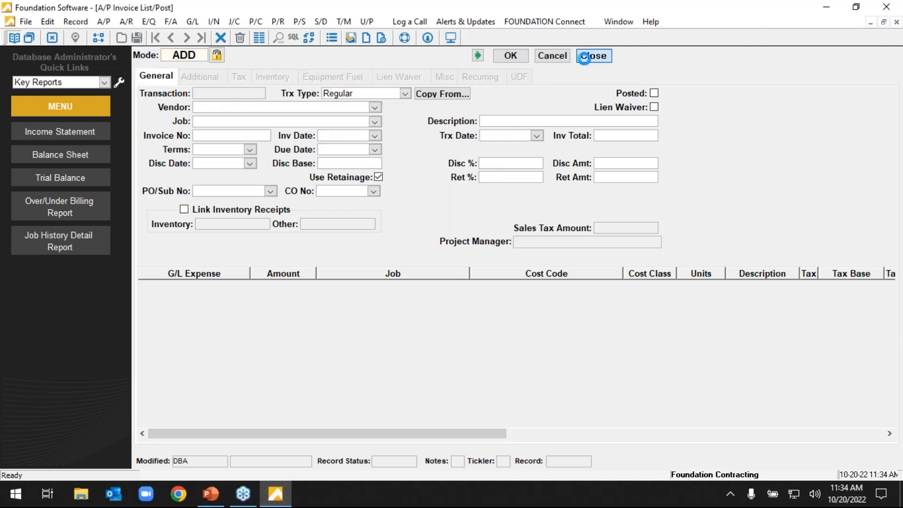
Close invoice entry, dismiss the A/P Invoice Post report without printing it, and exit Quick Reversal back to the Main Menu.
left_click(593, 56)
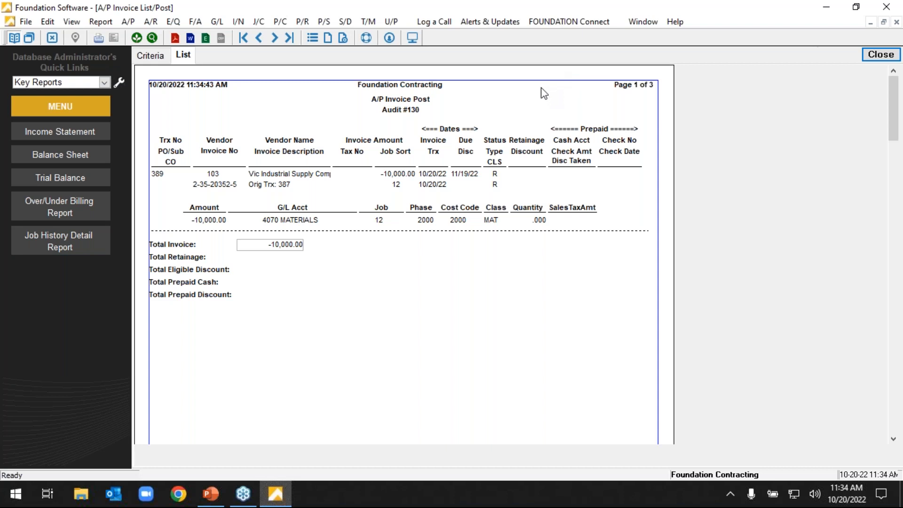
left_click(880, 54)
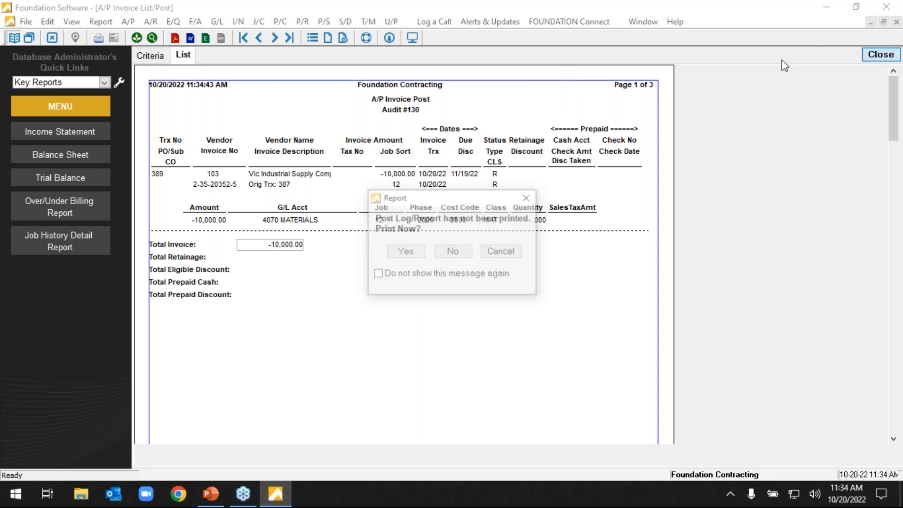
left_click(460, 251)
left_click(595, 58)
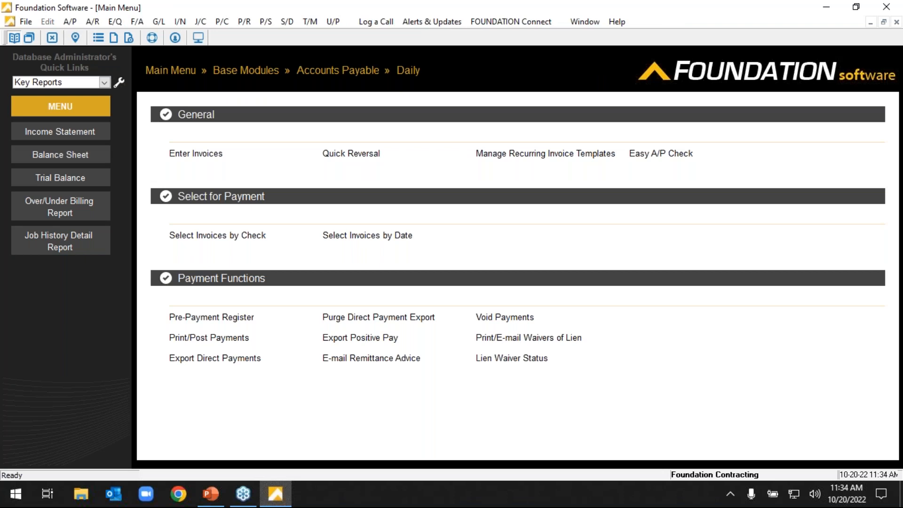
left_click(166, 70)
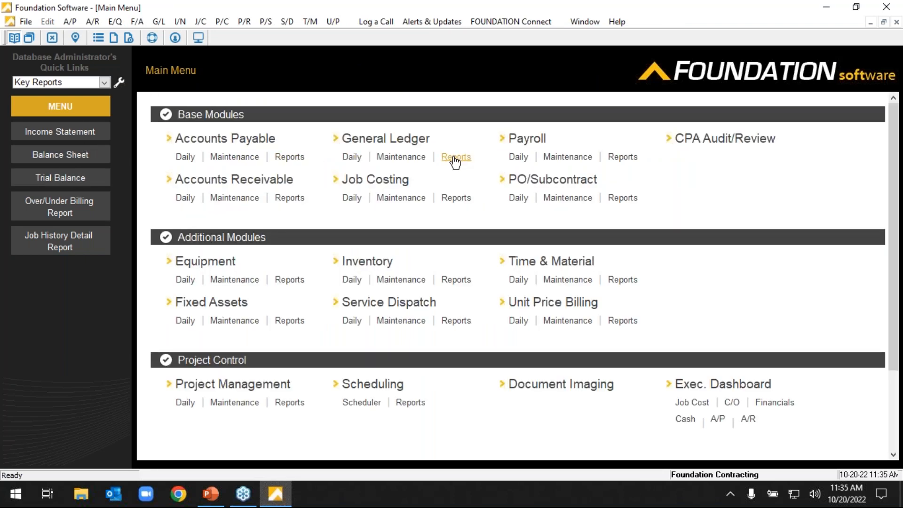
Open the Income Statement from the General Ledger reports and generate it in Standard format with its default criteria.
left_click(456, 158)
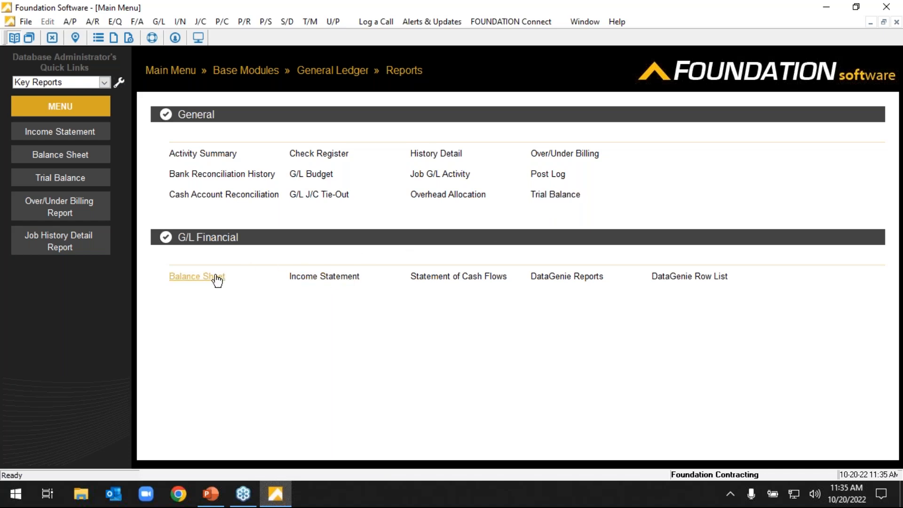
left_click(317, 277)
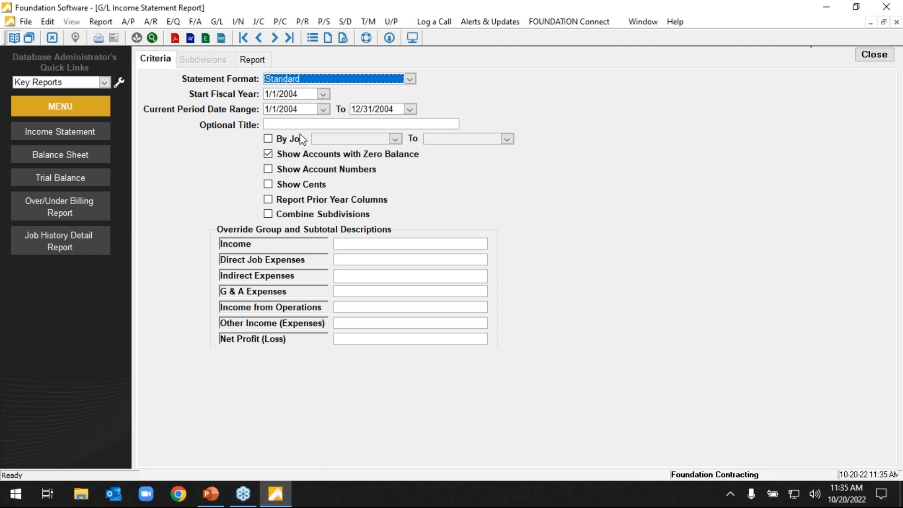
left_click(254, 60)
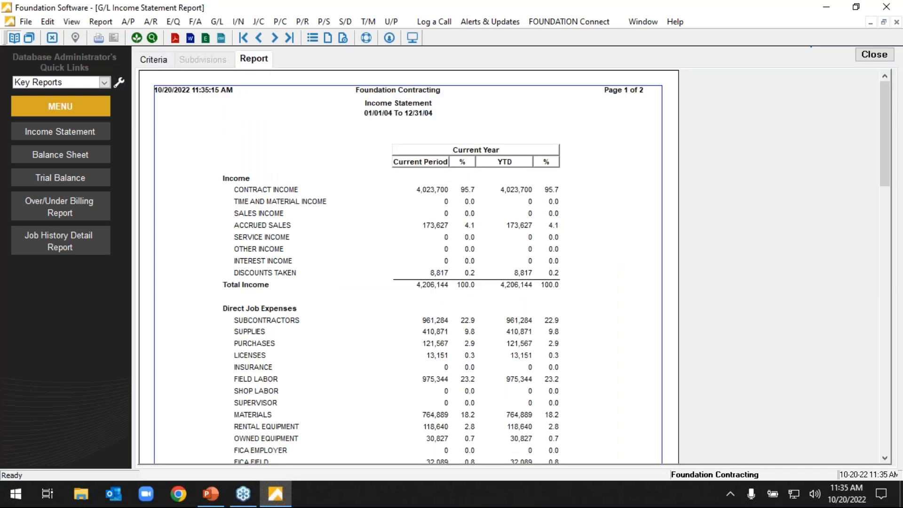
mouse_move(887, 93)
left_mouse_down()
mouse_move(886, 314)
mouse_move(897, 150)
mouse_move(888, 102)
left_mouse_up()
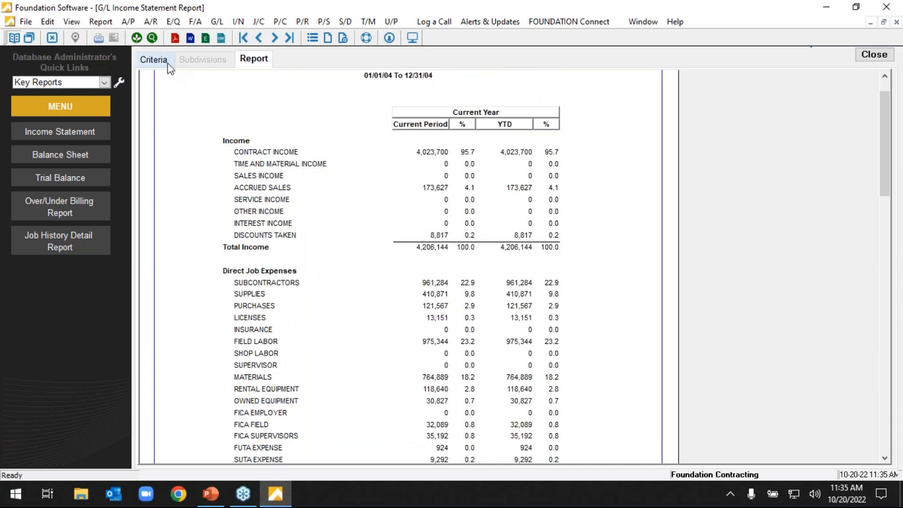
Enable Show Account Numbers and Report Prior Year Columns in the income statement criteria, leaving By Job off, and regenerate the report.
left_click(167, 63)
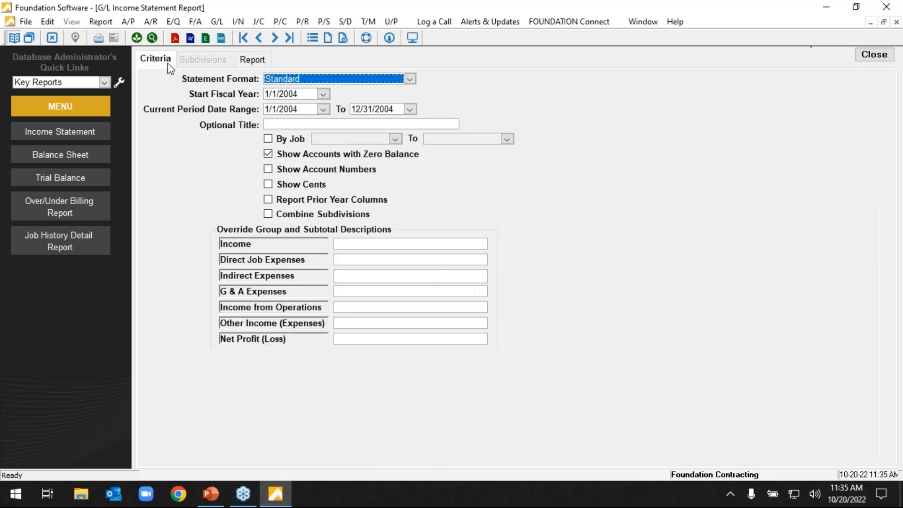
left_click(275, 140)
left_click(275, 140)
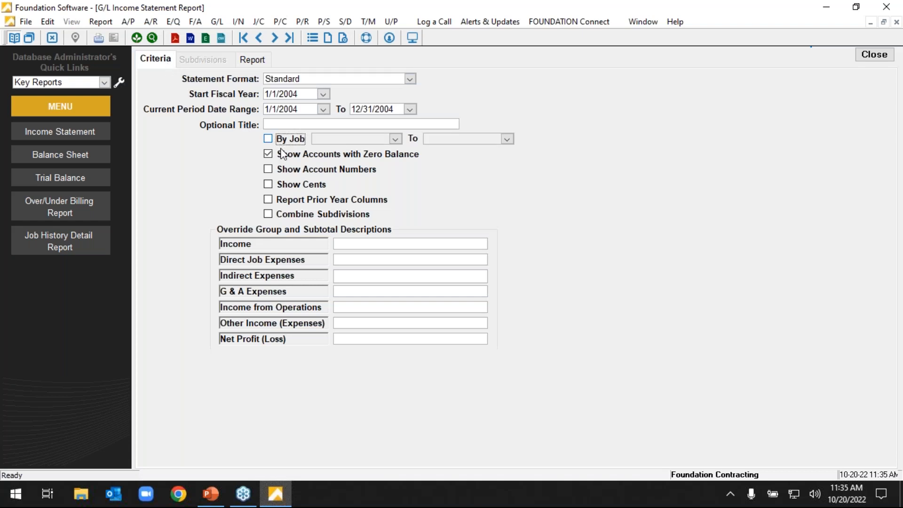
left_click(285, 171)
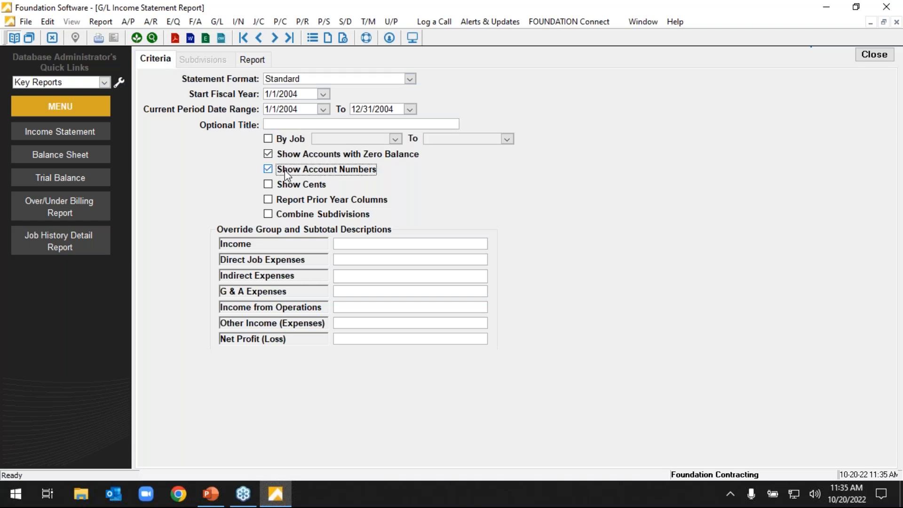
left_click(284, 201)
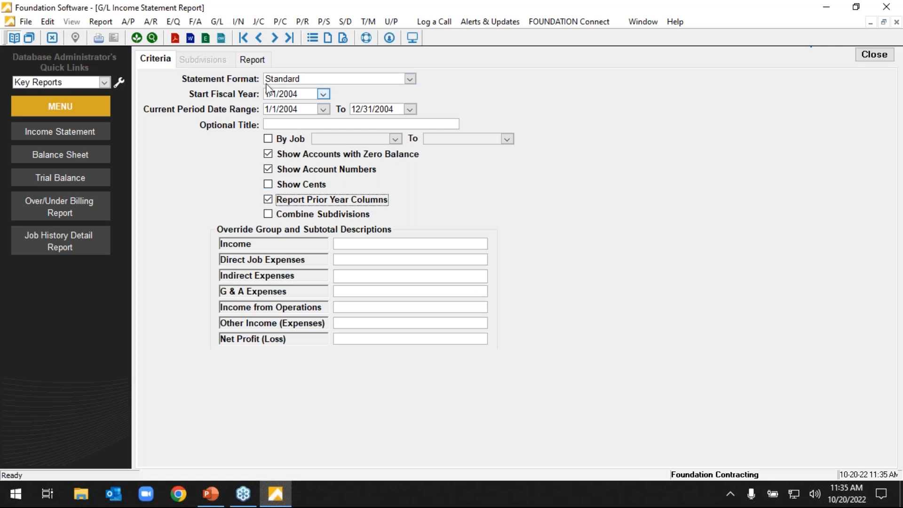
left_click(255, 61)
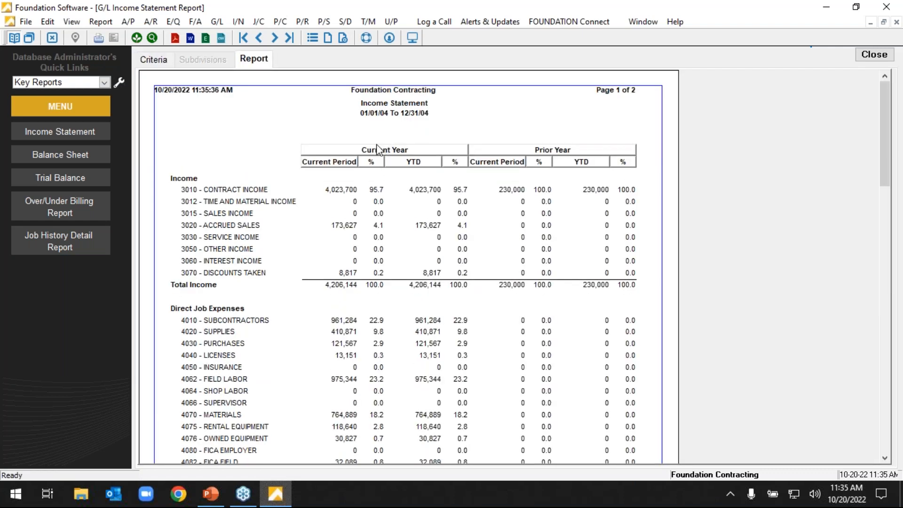
Review the available statement formats, keep Standard, and generate the income statement again.
left_click(165, 68)
left_click(410, 79)
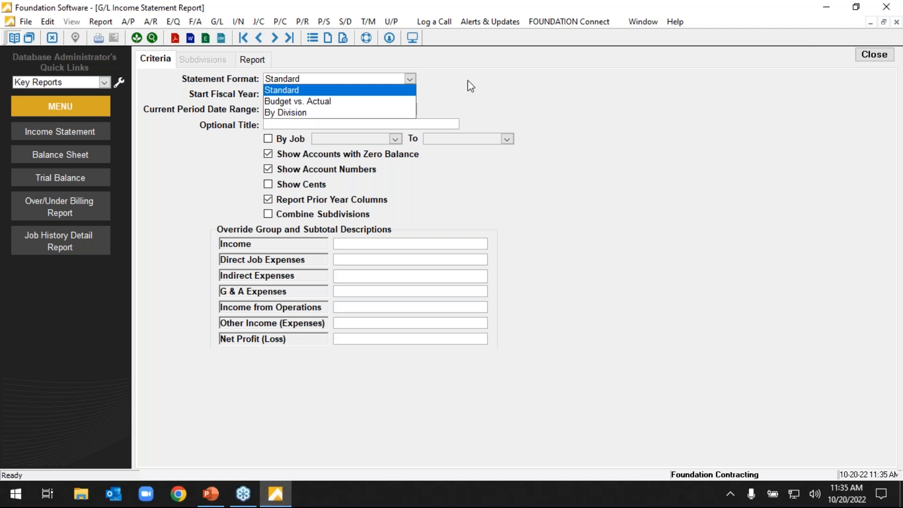
left_click(562, 106)
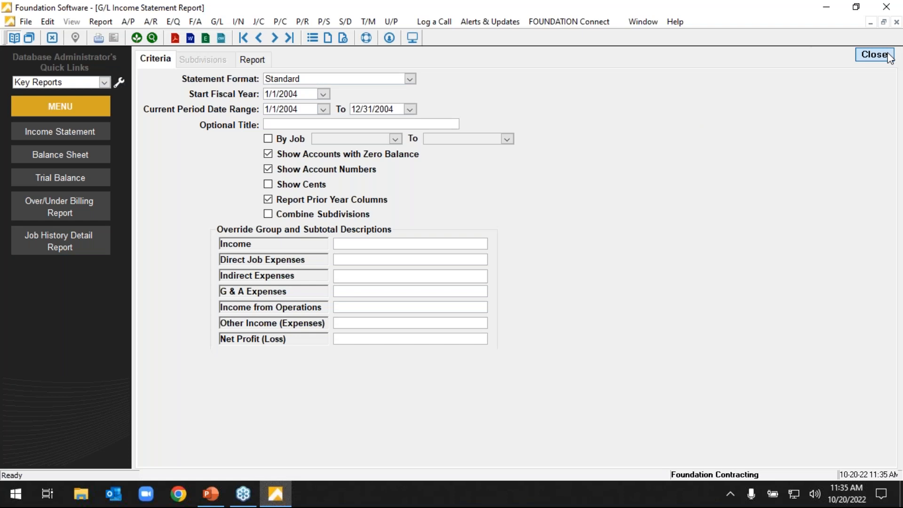
left_click(256, 61)
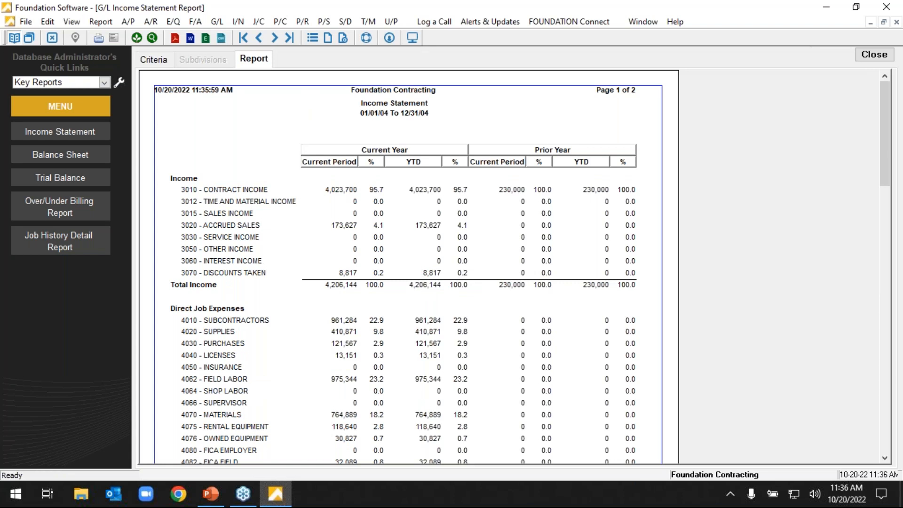
Set the income statement's format to Budget vs. Actual and generate the report.
left_click(153, 60)
left_click(409, 79)
left_click(327, 101)
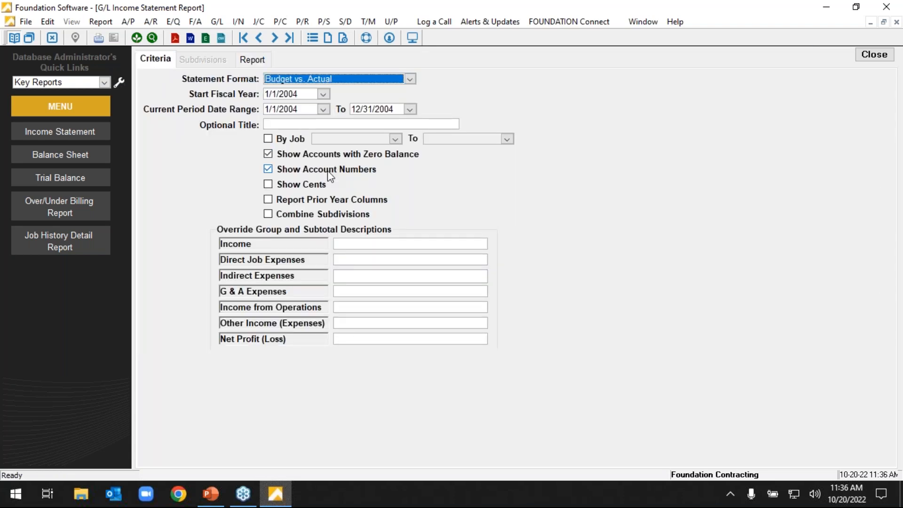
left_click(256, 60)
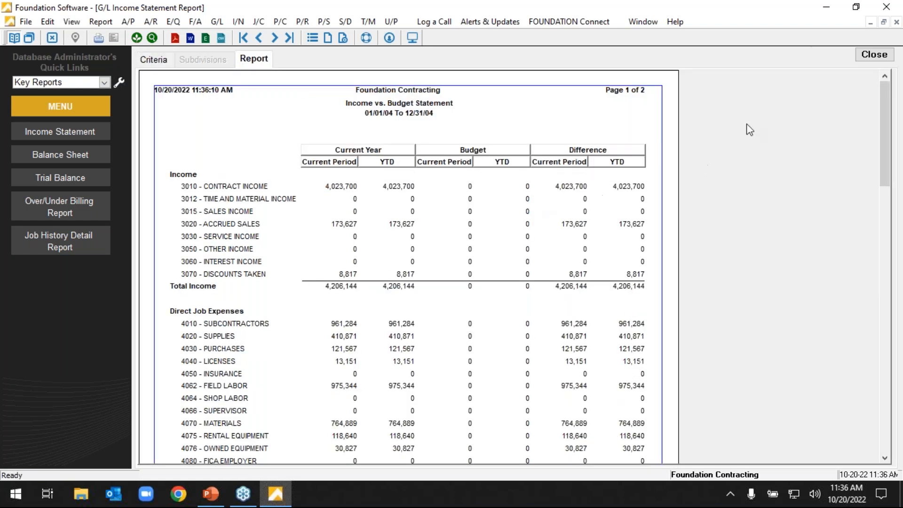
Close the income statement, examine the journals available under General Ledger daily journal entries, and leave the journal selection without choosing one.
left_click(874, 56)
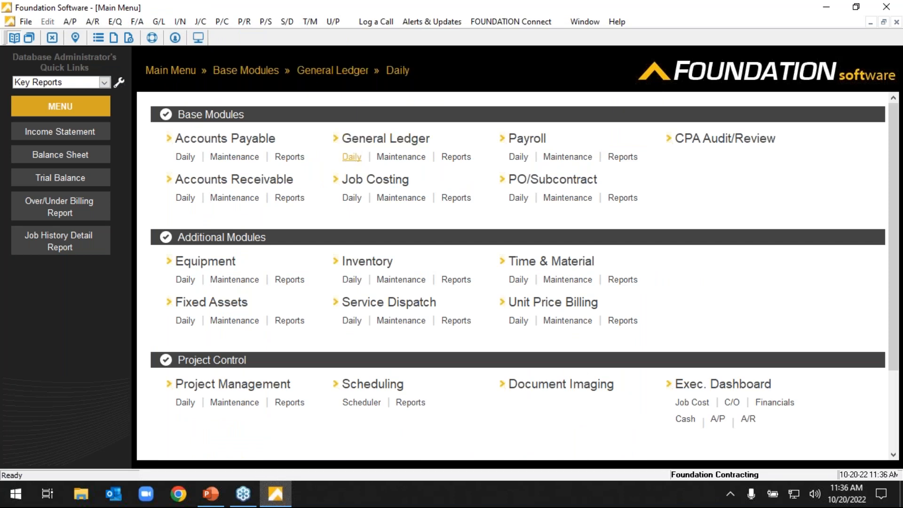
left_click(350, 159)
left_click(266, 221)
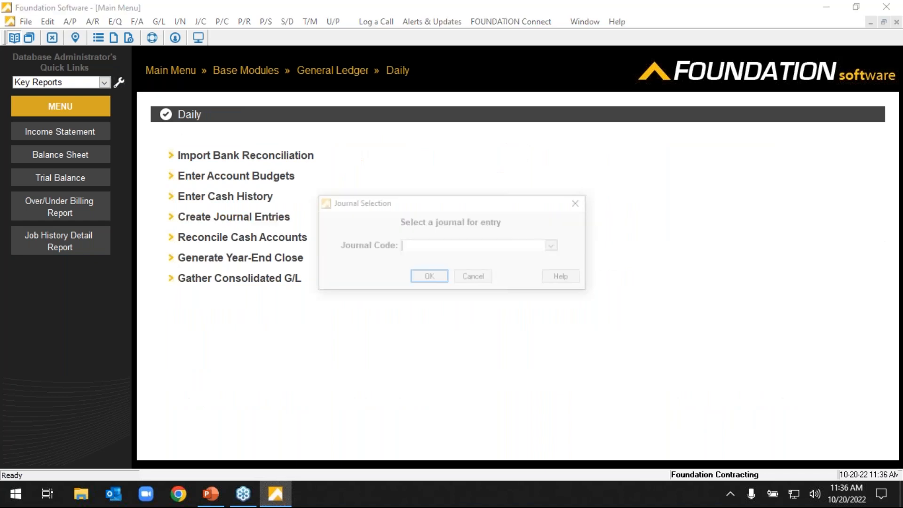
left_click(555, 245)
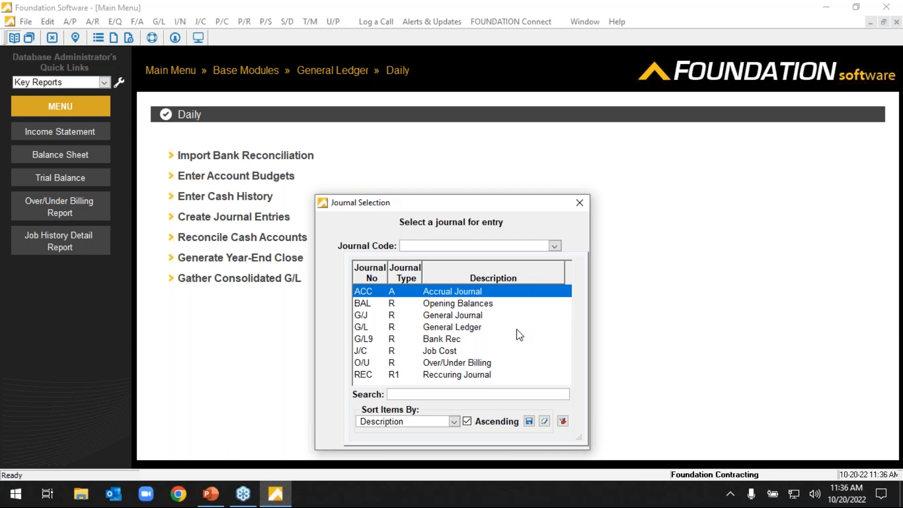
left_click(579, 202)
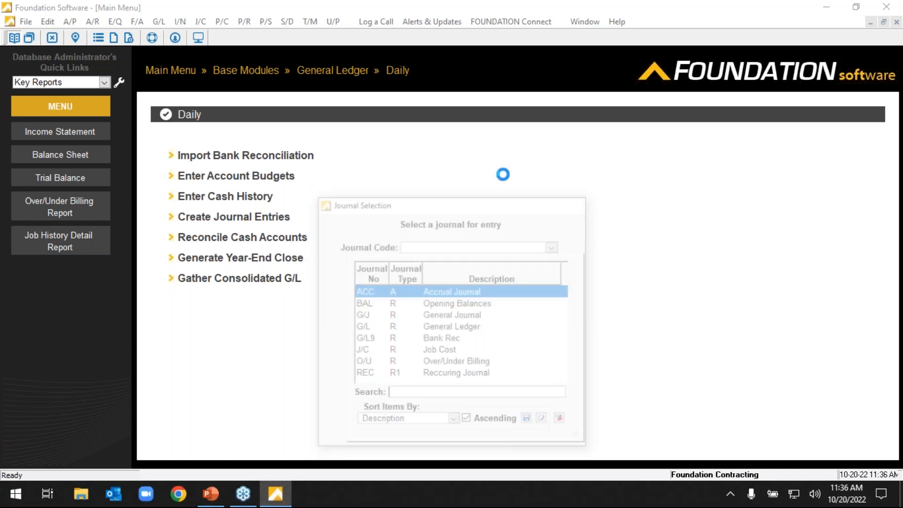
Try to add a new journal with code BUD in the General Ledger Journals maintenance, and cancel the entry.
left_click(401, 158)
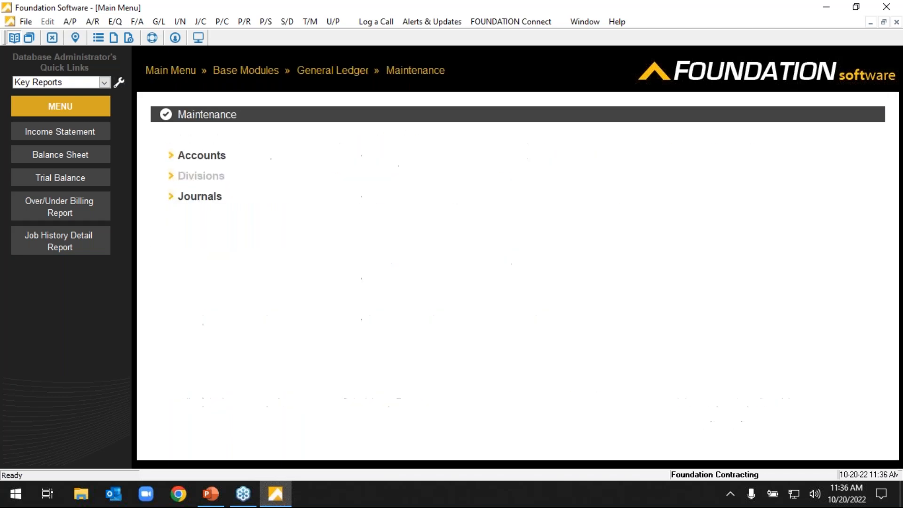
left_click(193, 198)
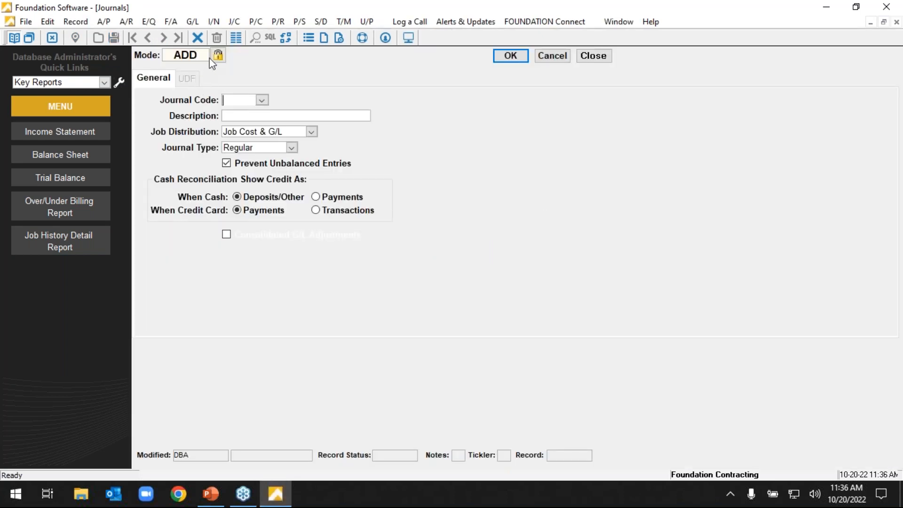
type("BUD")
left_click(262, 115)
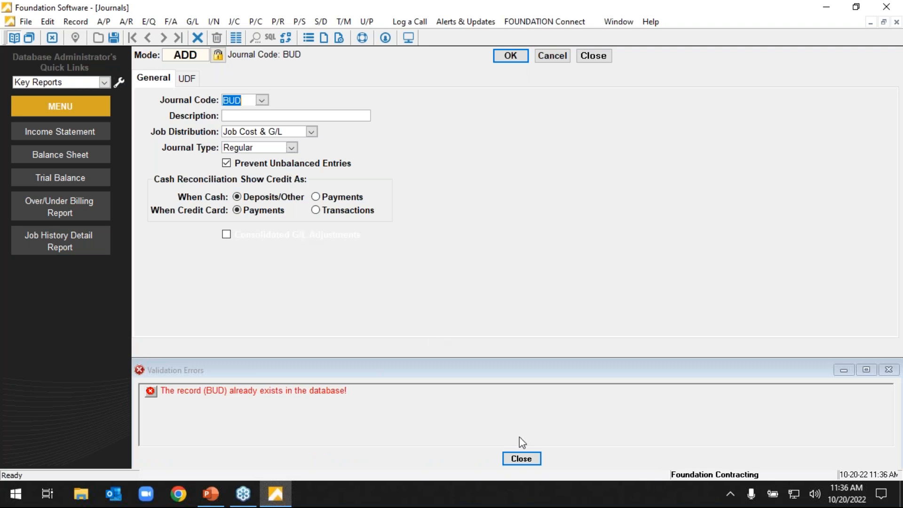
left_click(558, 58)
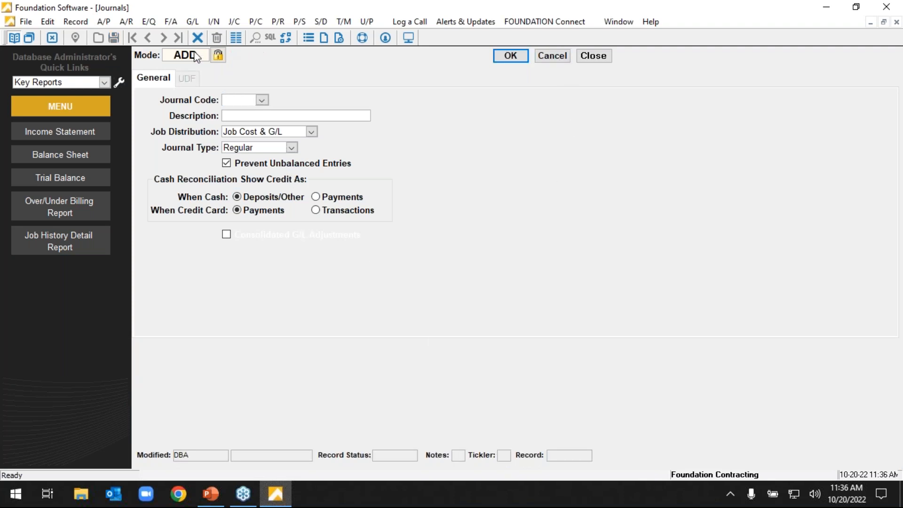
Look up the existing BUD journal record to check its description and journal type, and close the journal maintenance.
type("BUD")
key("Tab")
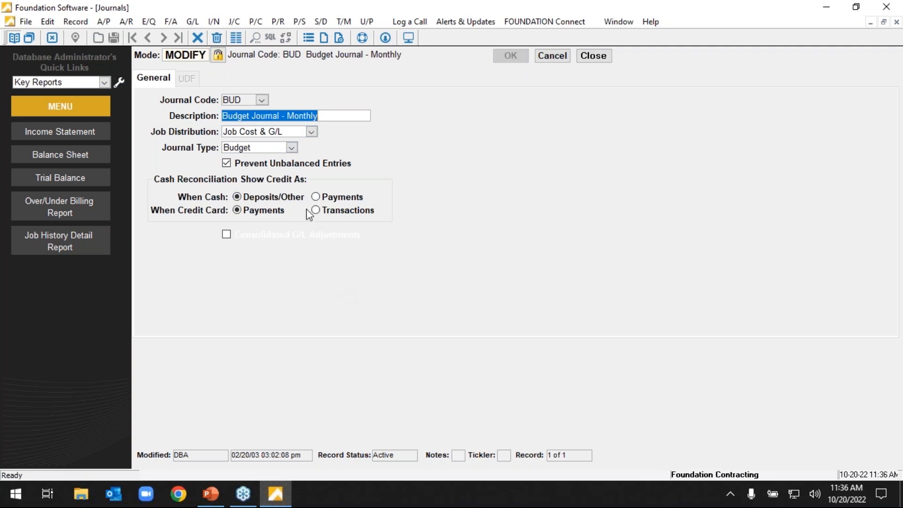
left_click(562, 57)
left_click(585, 57)
left_click(495, 298)
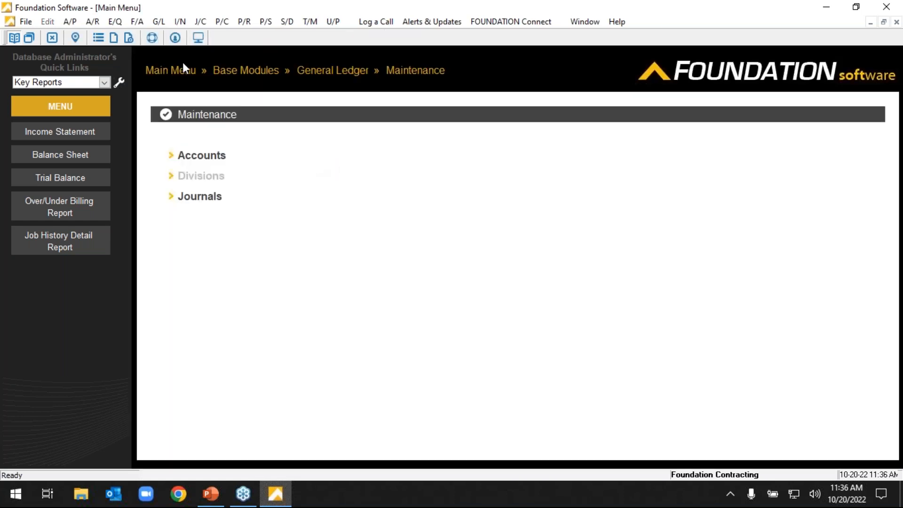
Start entering General Ledger account budgets using the journal BUD - Budget Journal - Monthly.
left_click(183, 71)
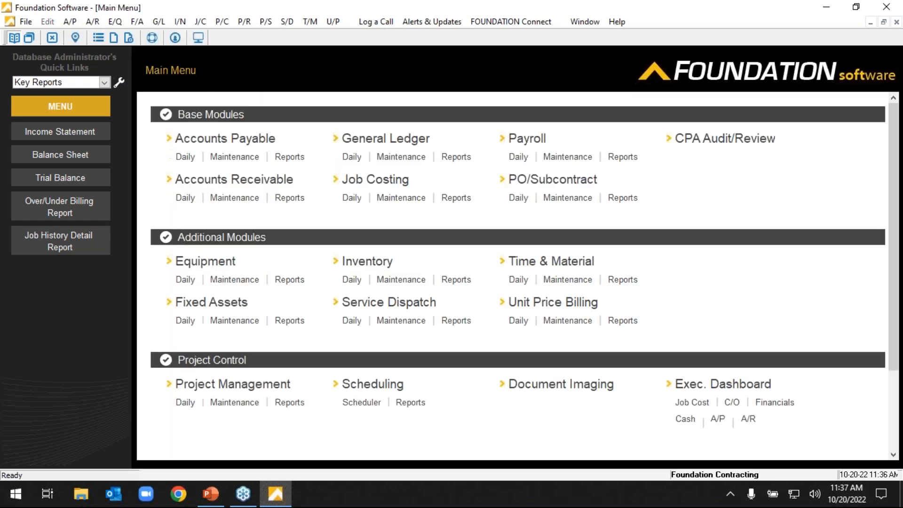
left_click(349, 158)
left_click(271, 180)
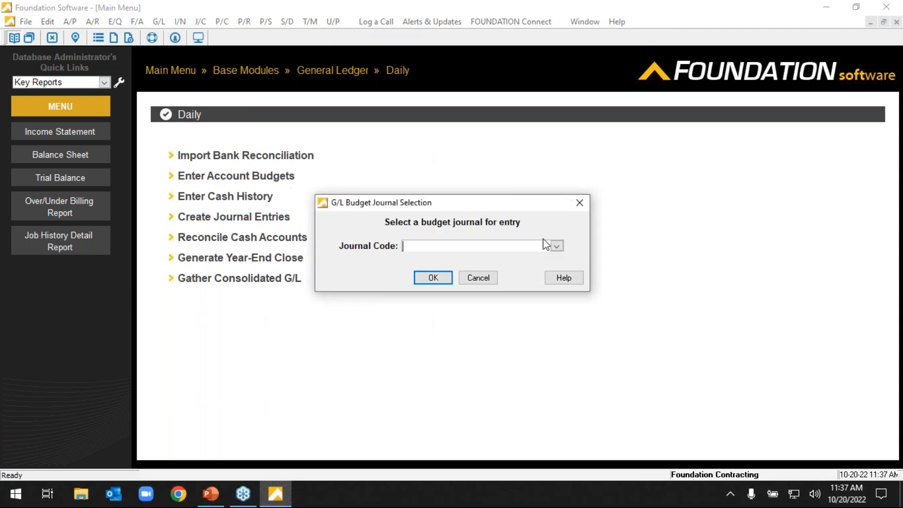
left_click(556, 246)
left_click(453, 298)
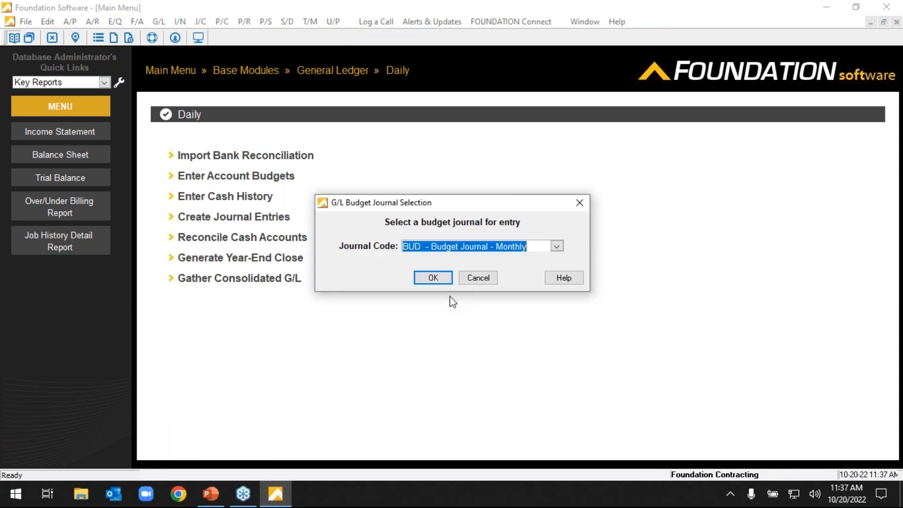
left_click(432, 277)
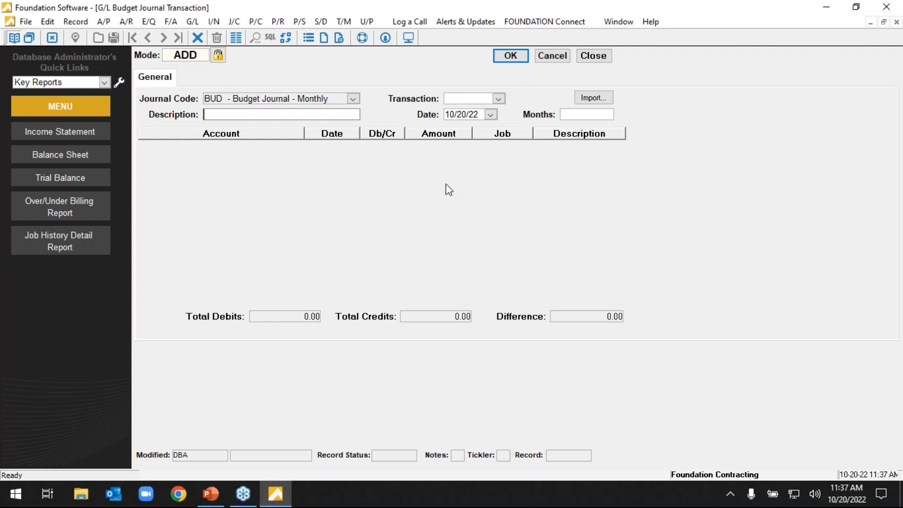
Set the budget transaction to 12 months dated 01/01/23, with the description Income.
left_click(599, 117)
type("12")
left_click(458, 115)
type("01/01/23")
key("Return")
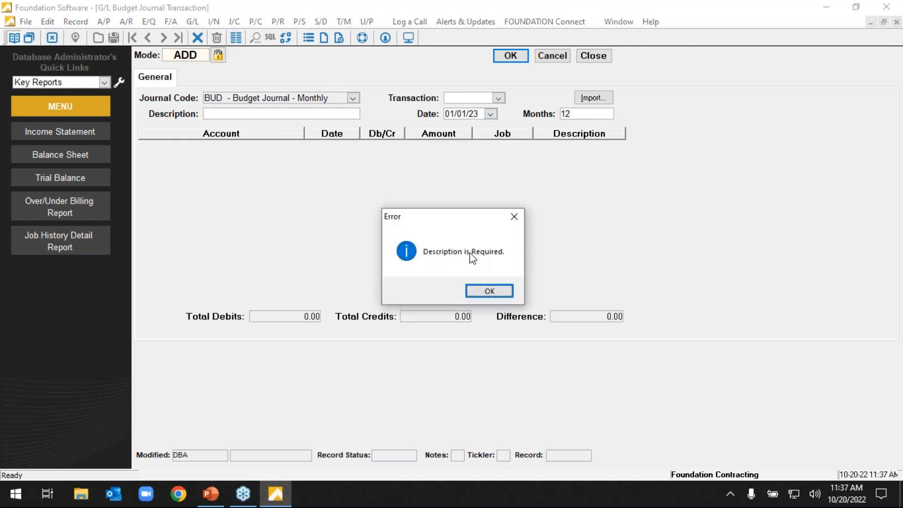
left_click(485, 289)
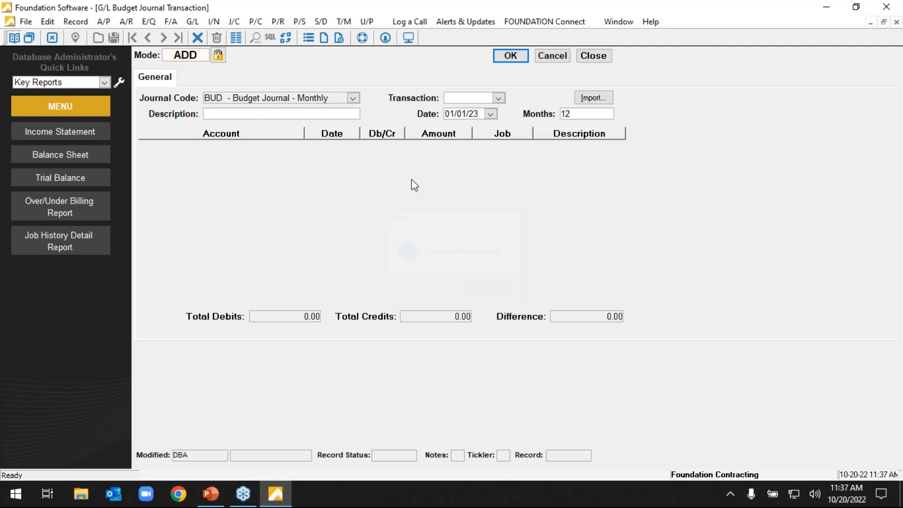
left_click(294, 114)
type("Income")
key("Return")
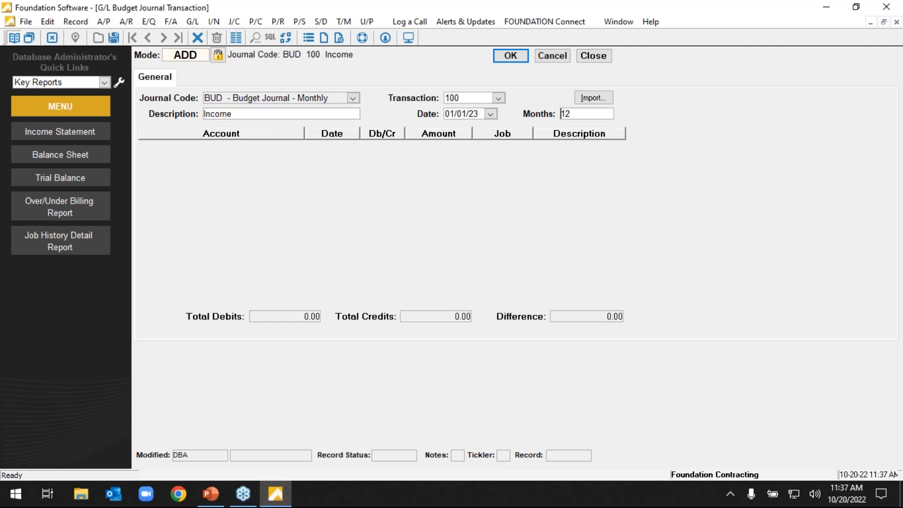
Add a debit line for account 3010 - Contract Income, dated 01/01/23, with an amount of 100,000.00.
left_click(296, 147)
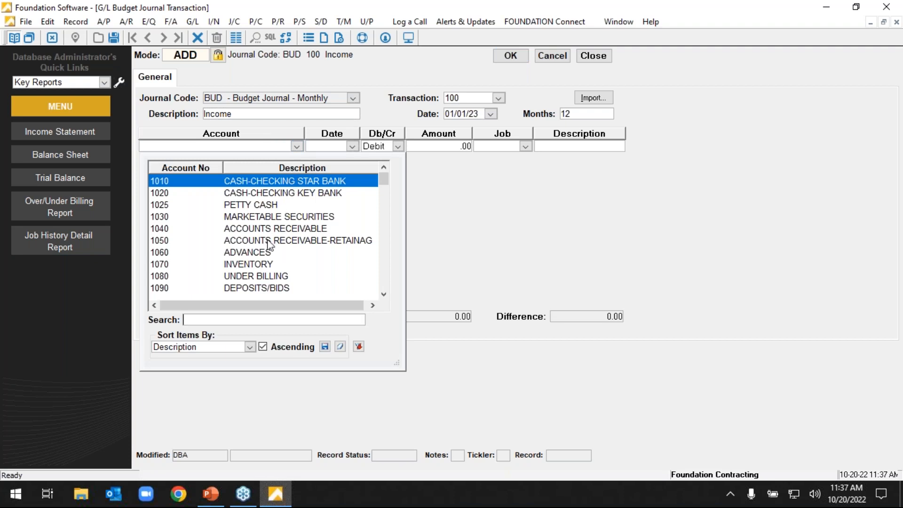
left_click_drag(384, 183, 397, 227)
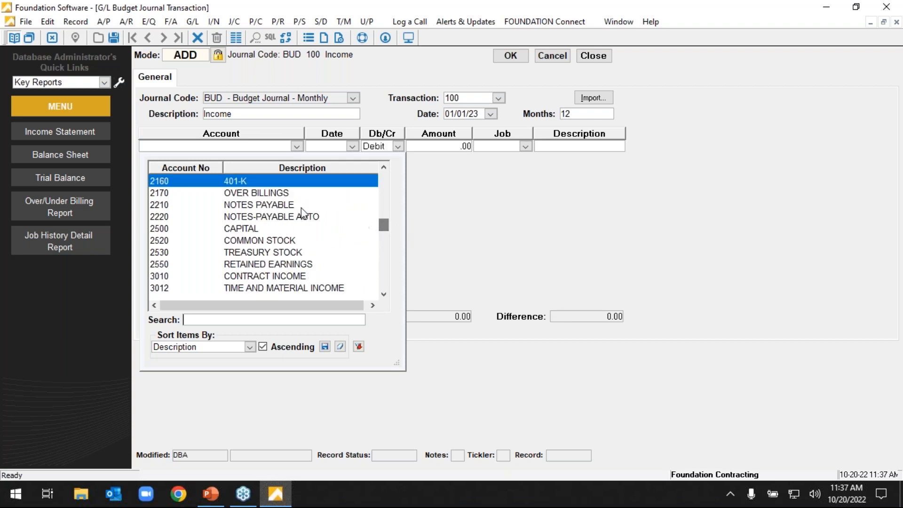
left_click(300, 278)
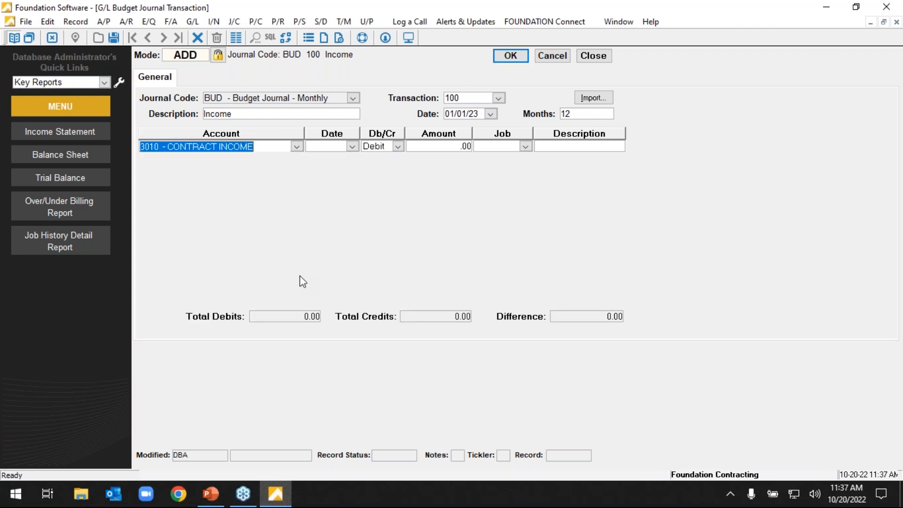
left_click(335, 148)
type("01/01")
key("Tab")
key("Tab")
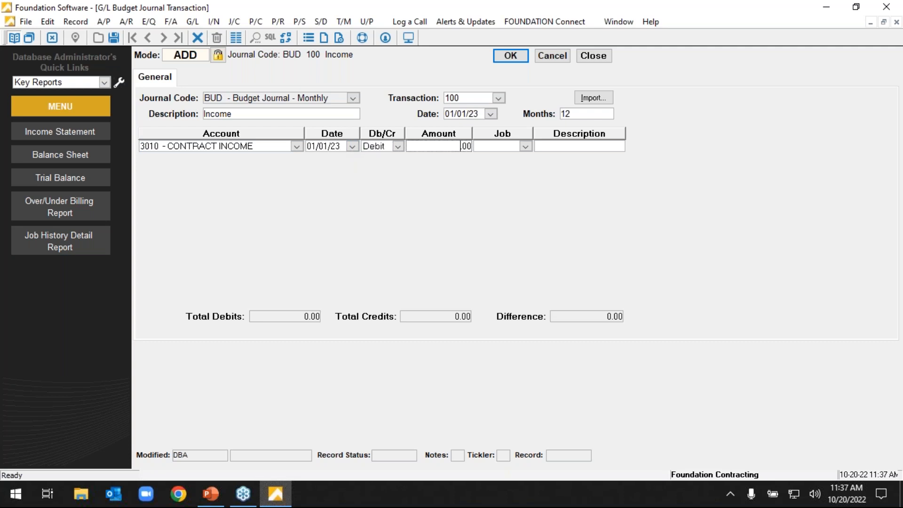
type("1000000")
key("Return")
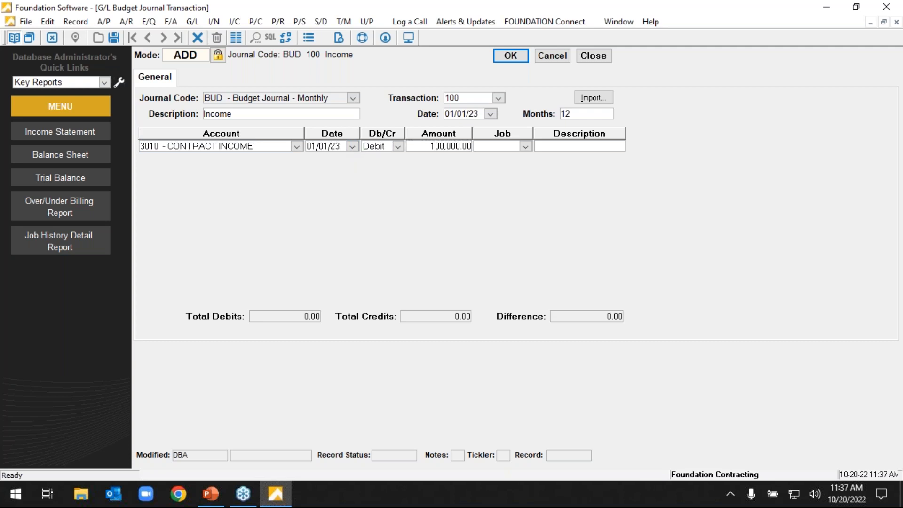
Assign job 1 to the contract income line and accept the entry to generate the budget lines for all 12 months.
left_click(521, 458)
left_click(524, 146)
left_click(517, 182)
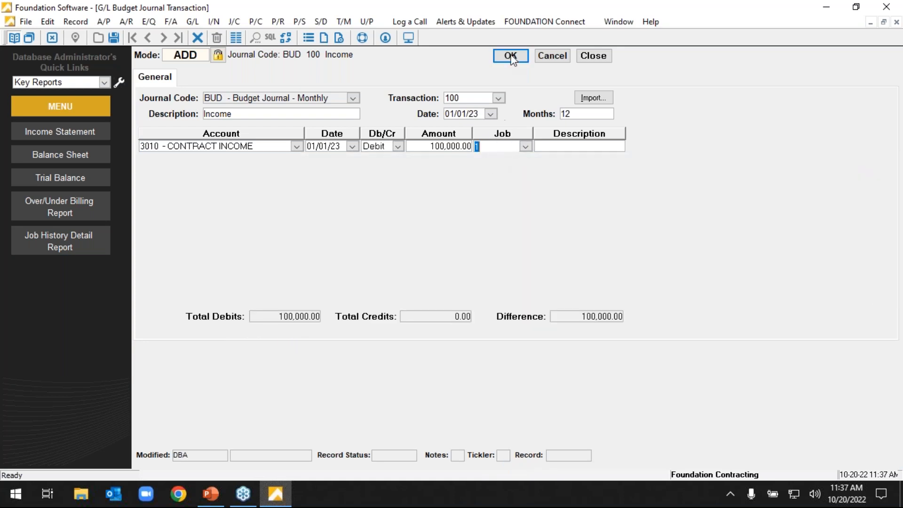
left_click(510, 57)
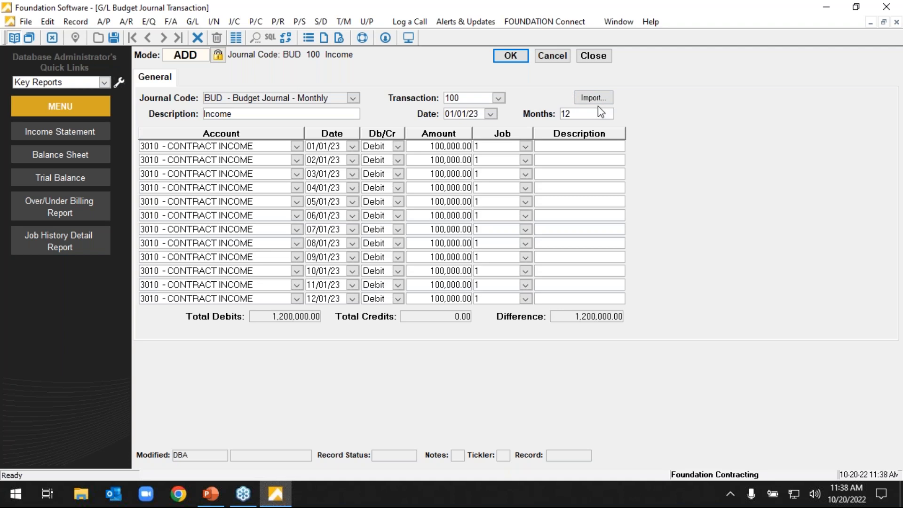
Check the editable amounts and accounts of the monthly budget lines, and discard the transaction to leave budget entry.
left_click(460, 203)
left_click(459, 190)
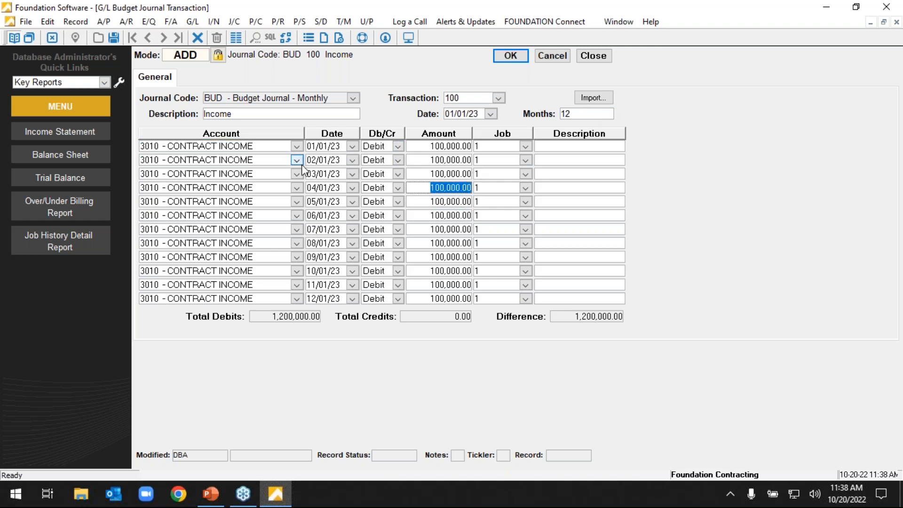
left_click(282, 163)
left_click(279, 174)
left_click(280, 190)
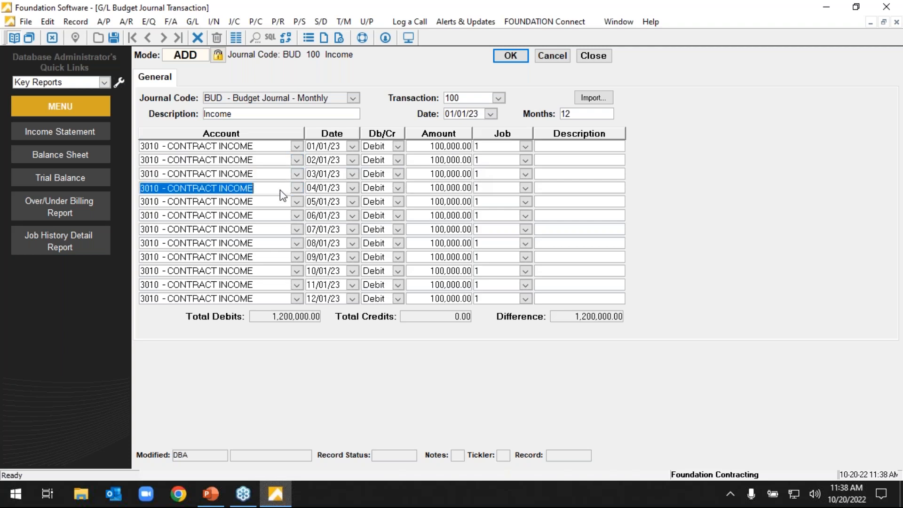
left_click(560, 58)
left_click(592, 56)
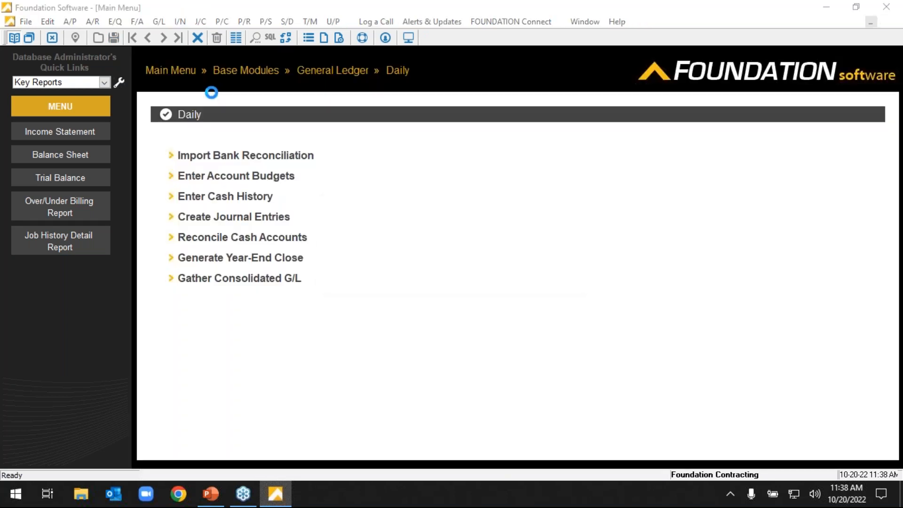
left_click(478, 278)
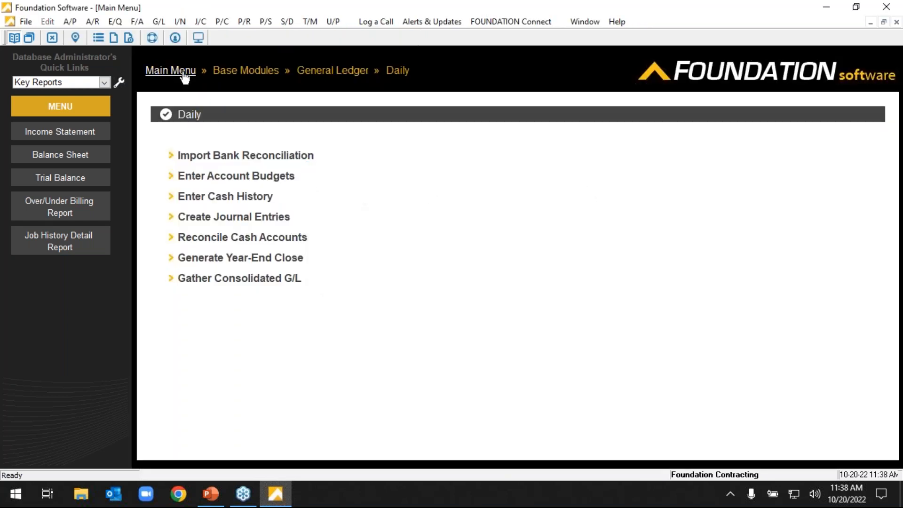
Generate the Over/Under Billing report from the General Ledger reports with default criteria, review both pages, and close it.
left_click(172, 71)
left_click(456, 157)
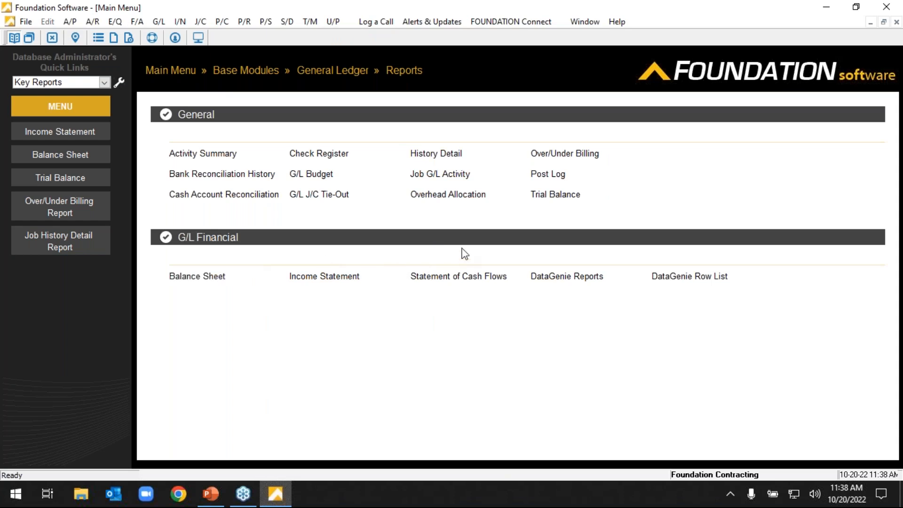
left_click(560, 153)
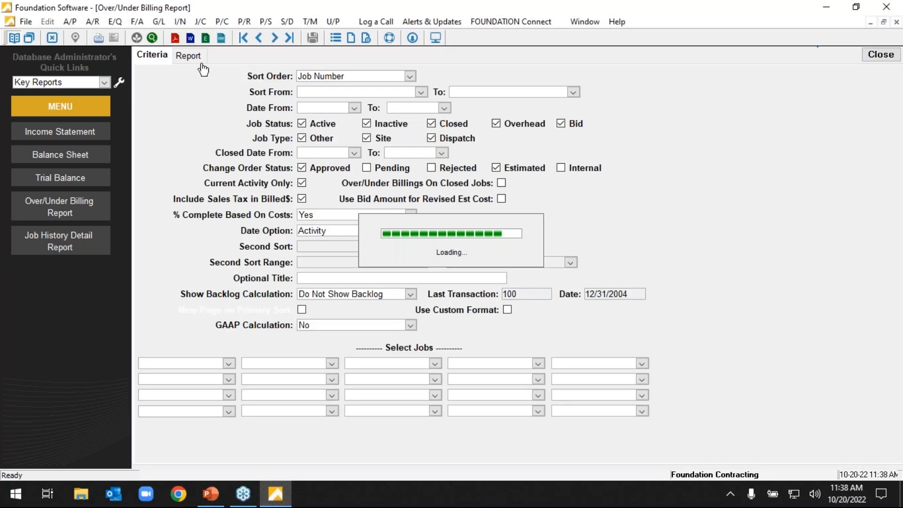
left_click(201, 63)
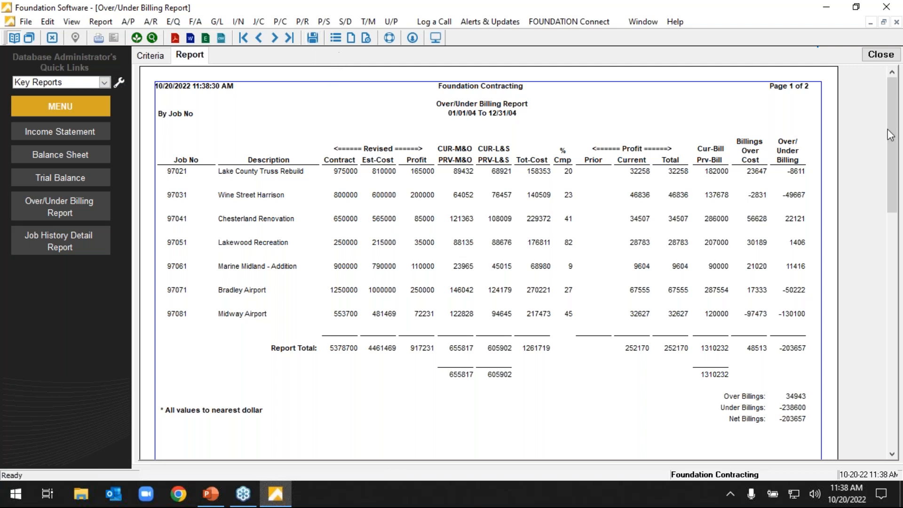
left_click_drag(890, 112, 887, 248)
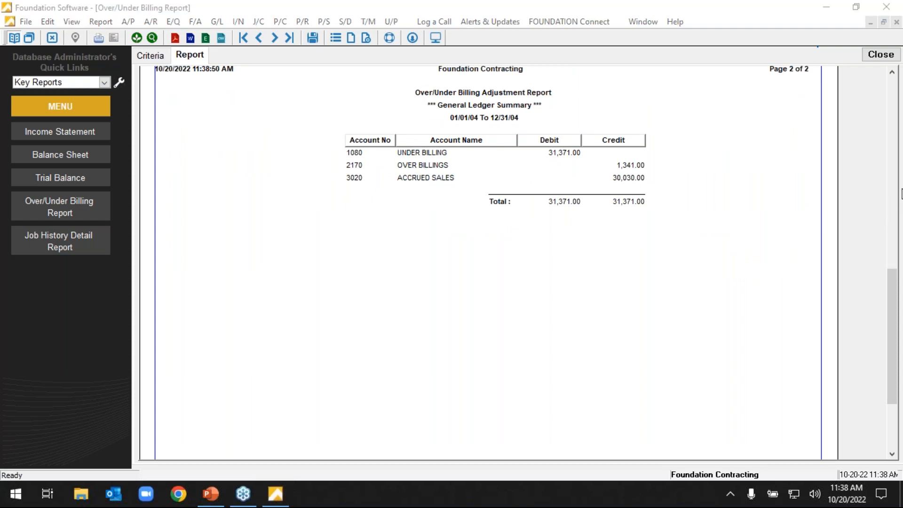
left_click_drag(896, 336, 329, 54)
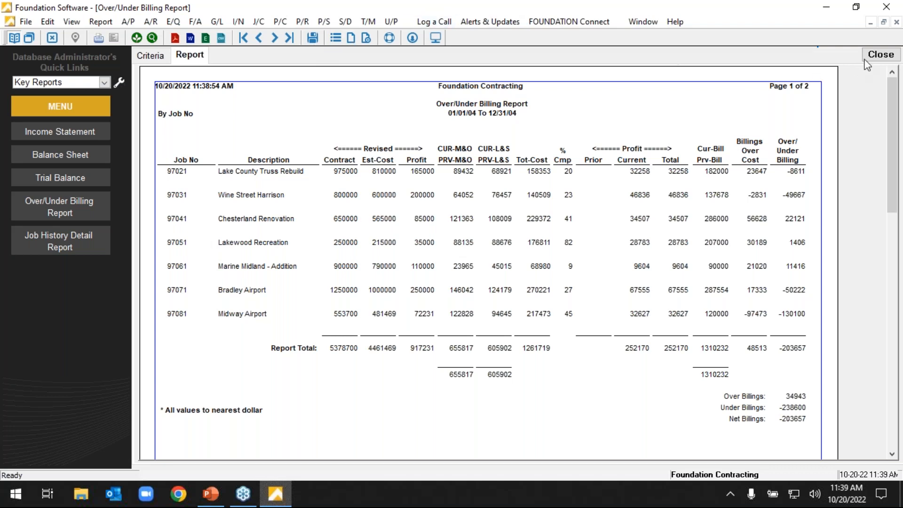
left_click(885, 55)
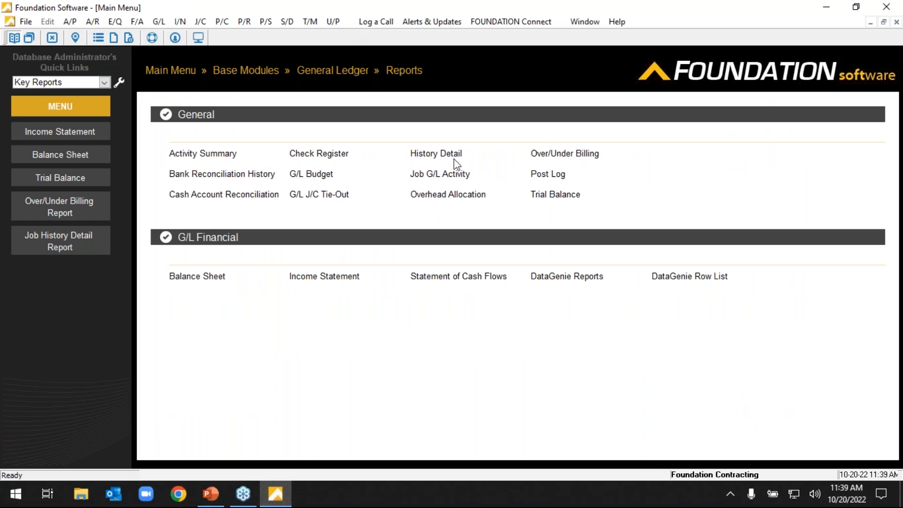
Generate the G/L History Detail report for account 2010 - Accounts Payable with a date range of 10/10/2000 to 12/31/2022.
left_click(427, 160)
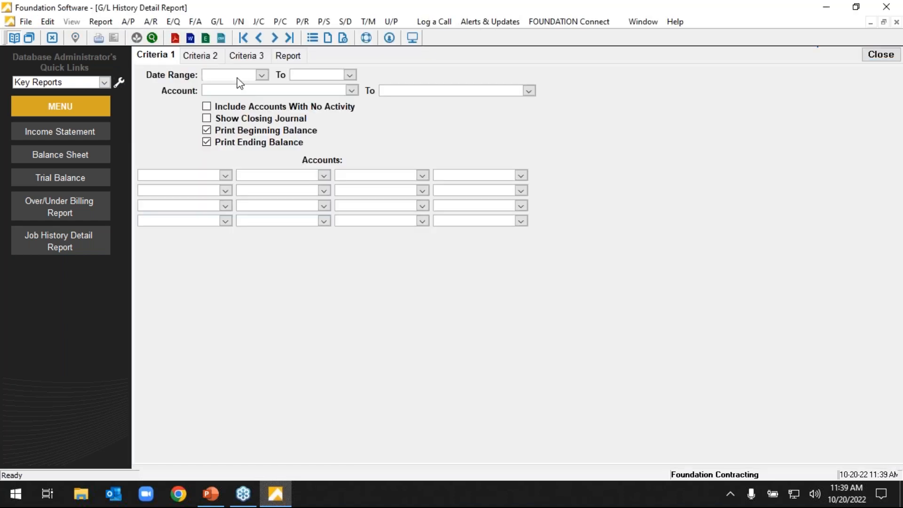
left_click(351, 90)
scroll(376, 179, "down", 6)
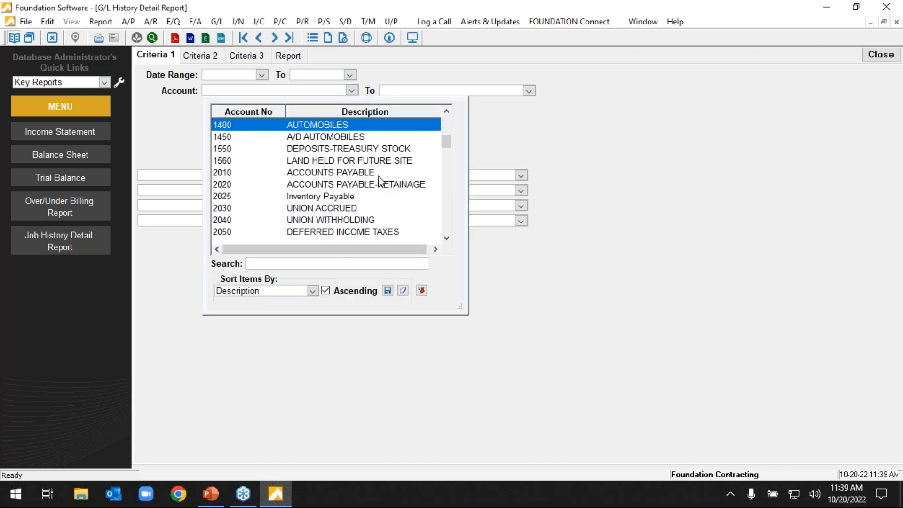
scroll(379, 181, "up", 1)
scroll(383, 201, "down", 2)
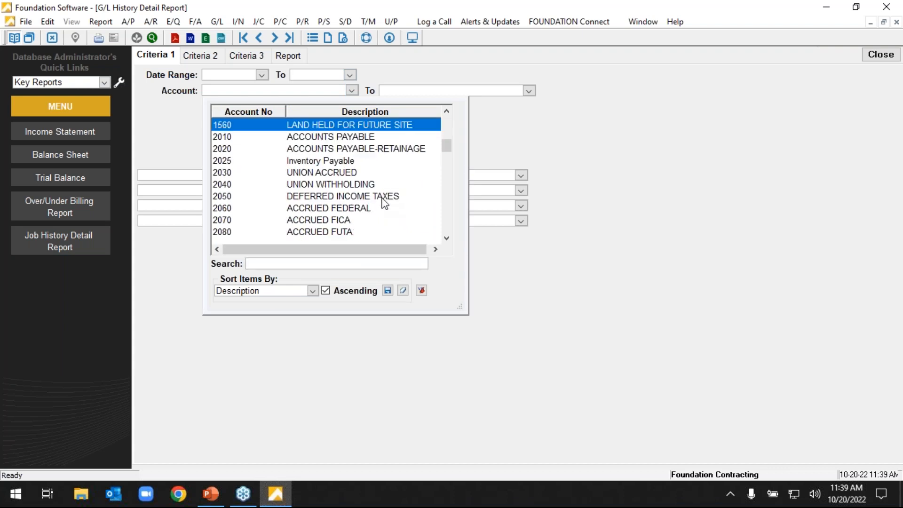
double_click(340, 137)
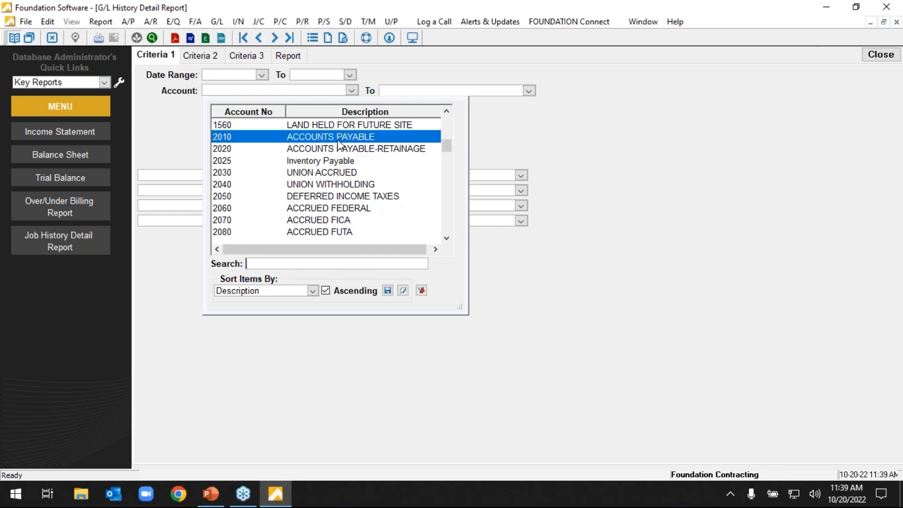
left_click(242, 74)
type("101000")
key("Tab")
type("123122")
left_click(289, 56)
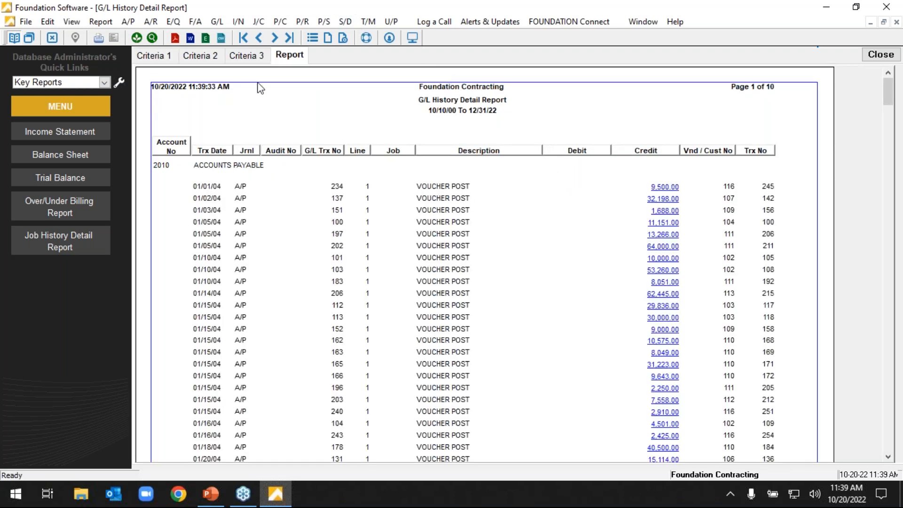
Check the vendor number filter in the additional History Detail criteria, leave it empty, and run the report again.
left_click(203, 55)
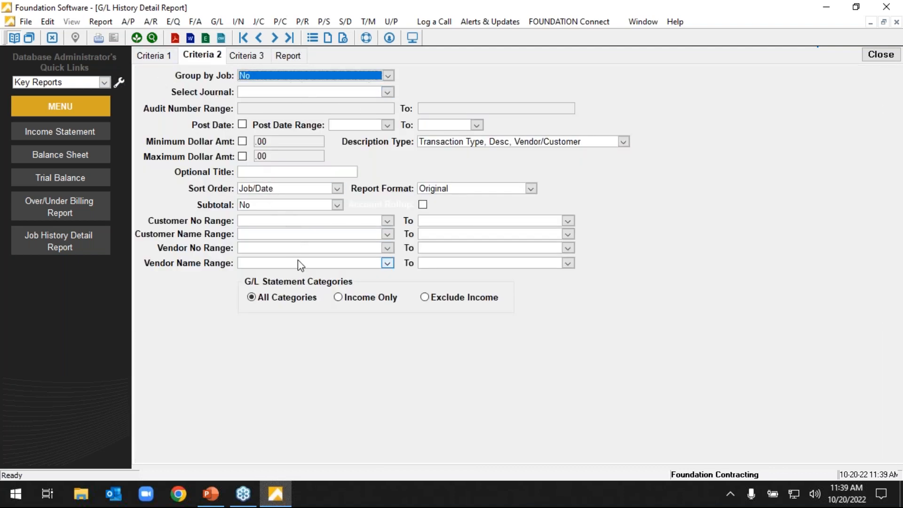
left_click(387, 248)
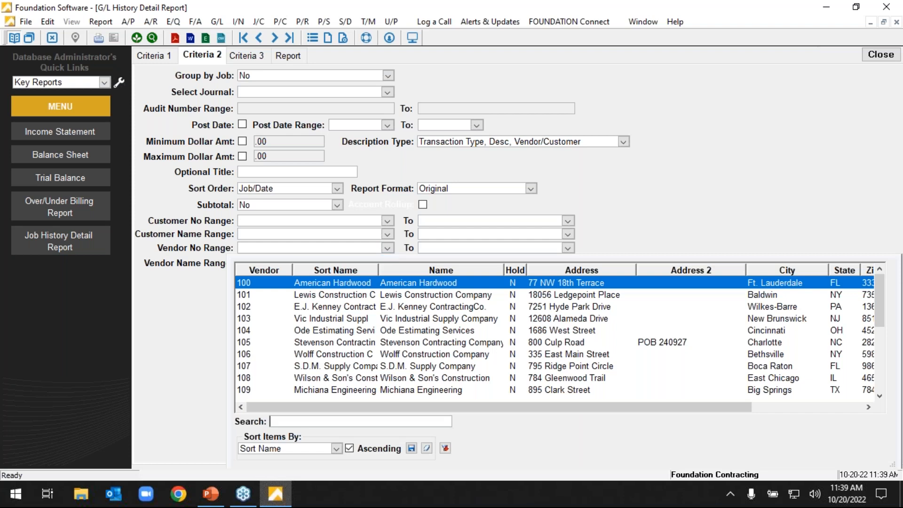
left_click(157, 59)
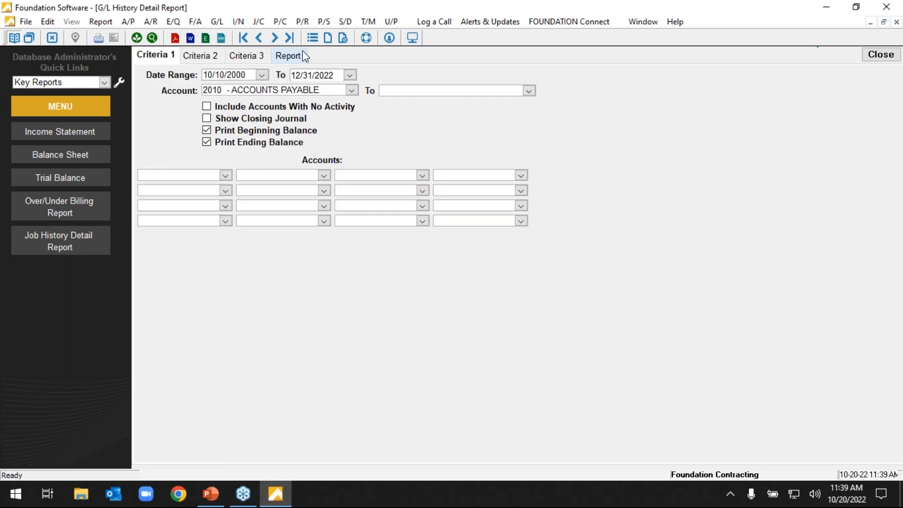
left_click(301, 54)
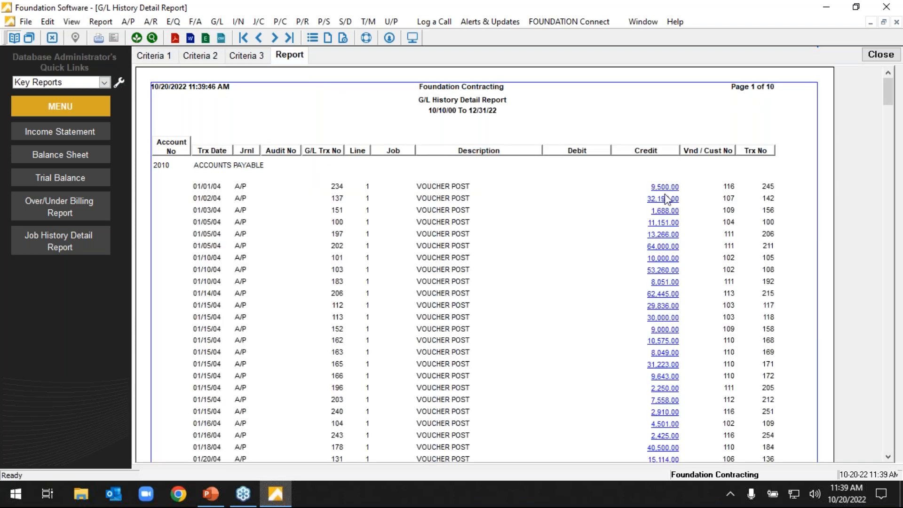
Open the A/P invoice behind the 30,000.00 credit on page 5, and close both the invoice detail and the History Detail report.
scroll(713, 195, "down", 10)
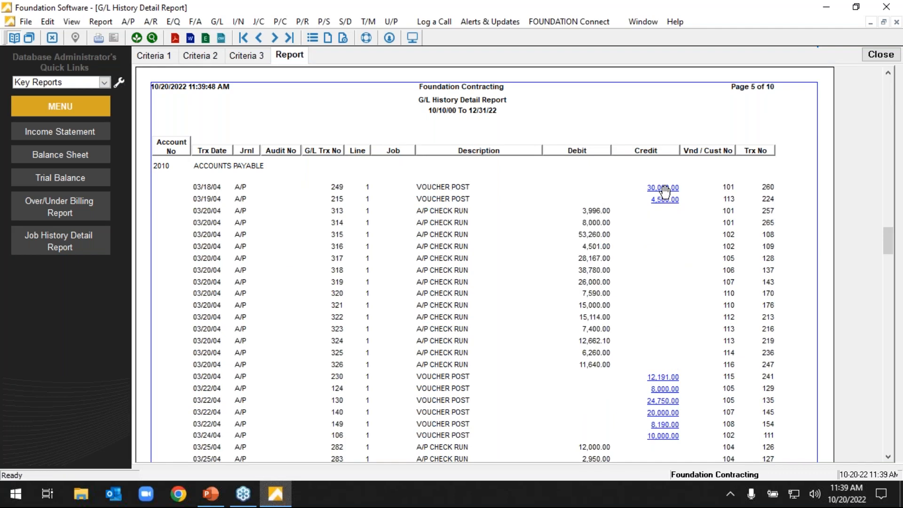
left_click(664, 188)
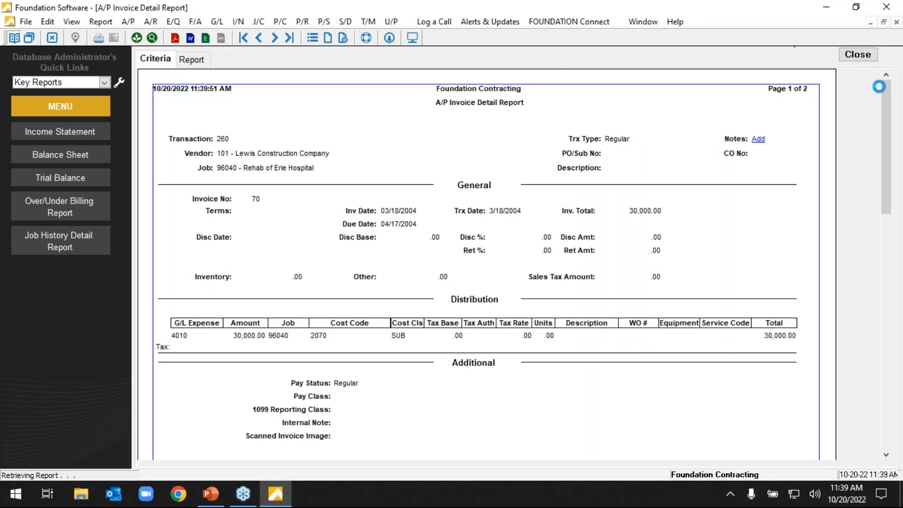
left_click(870, 55)
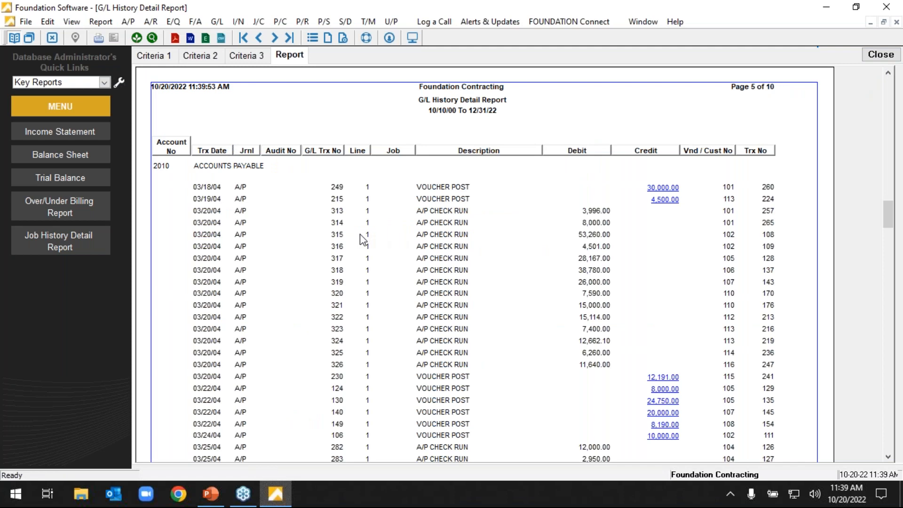
left_click(880, 55)
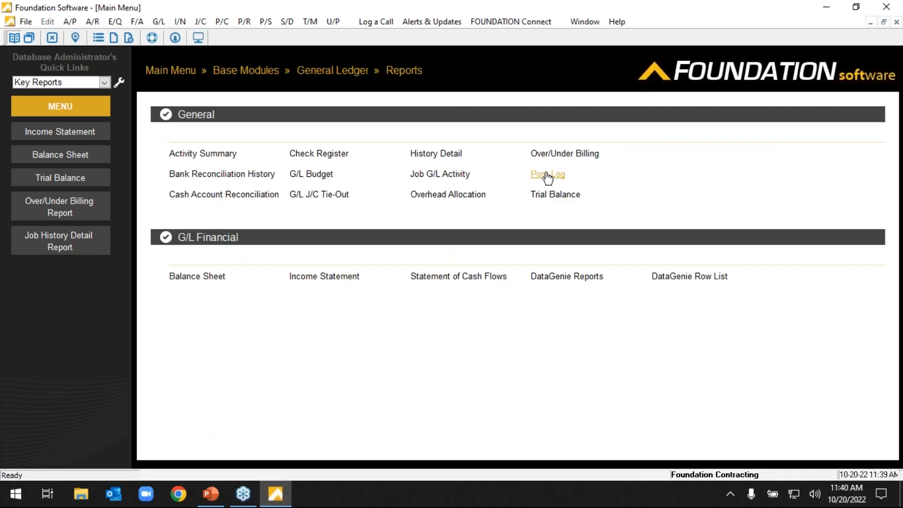
Open the G/L Post Log report, set its date range to 1/1/2000 through 12/31/2022, and clear the starting journal.
left_click(547, 175)
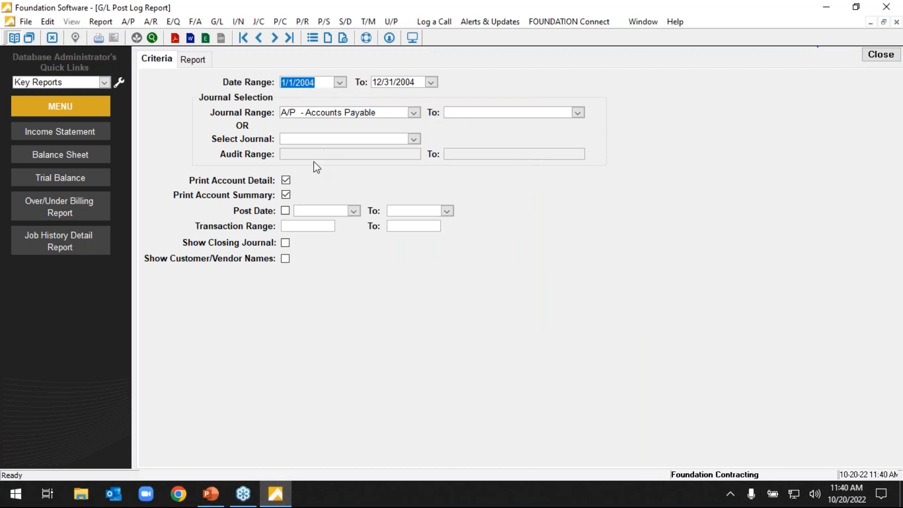
type("01012000")
key("Tab")
type("12/31/2022")
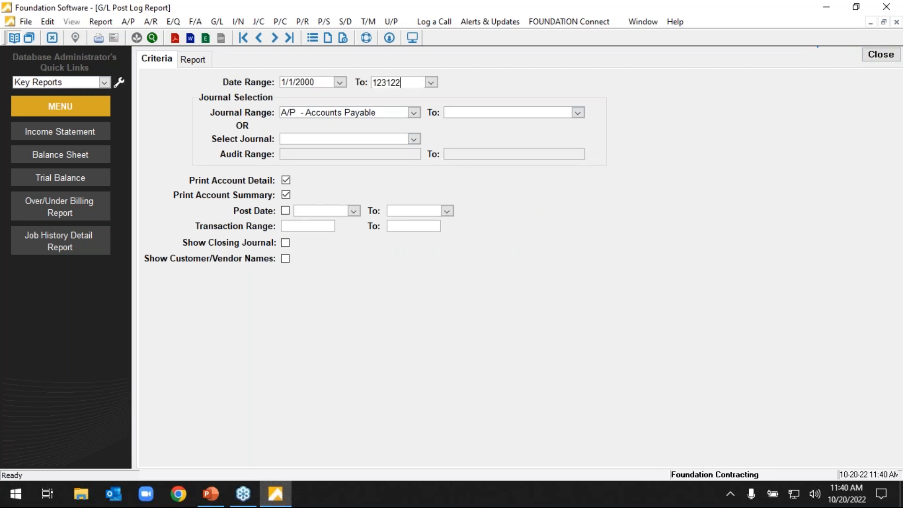
key("Tab")
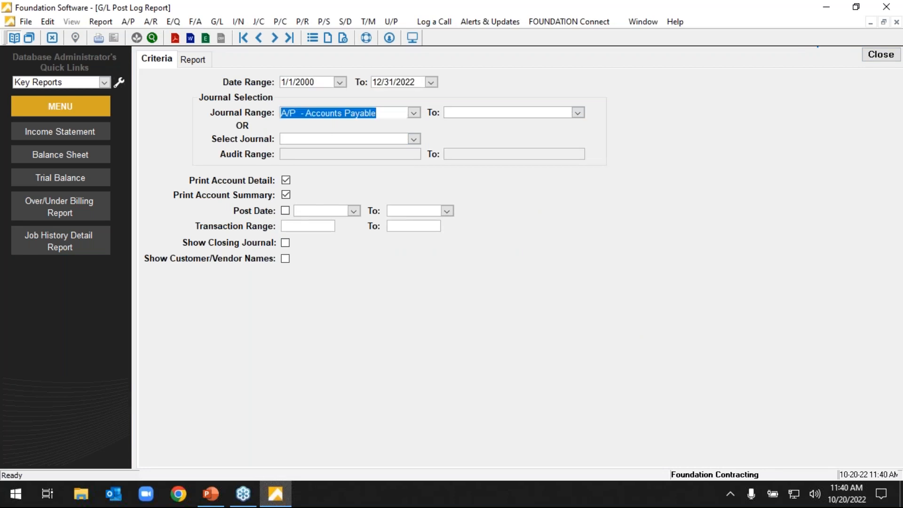
key("Delete")
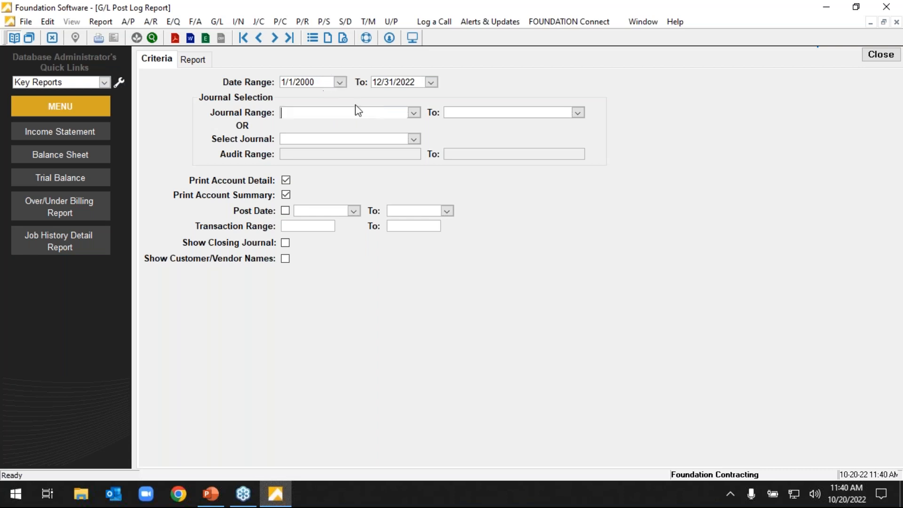
Limit the Post Log to transactions posted from 10/20/2022 to 10/20/2022 and generate the report.
left_click(286, 211)
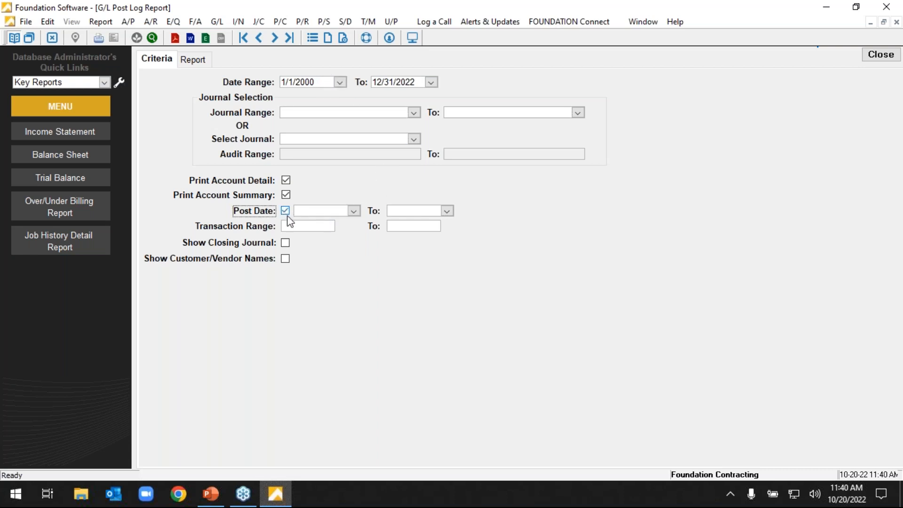
left_click(354, 211)
left_click(336, 215)
left_click(354, 211)
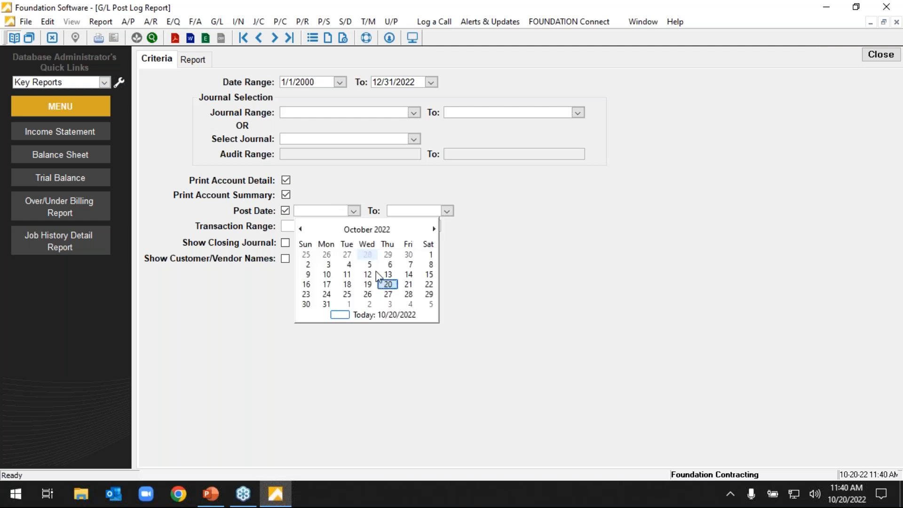
left_click(387, 284)
left_click(447, 211)
left_click(481, 284)
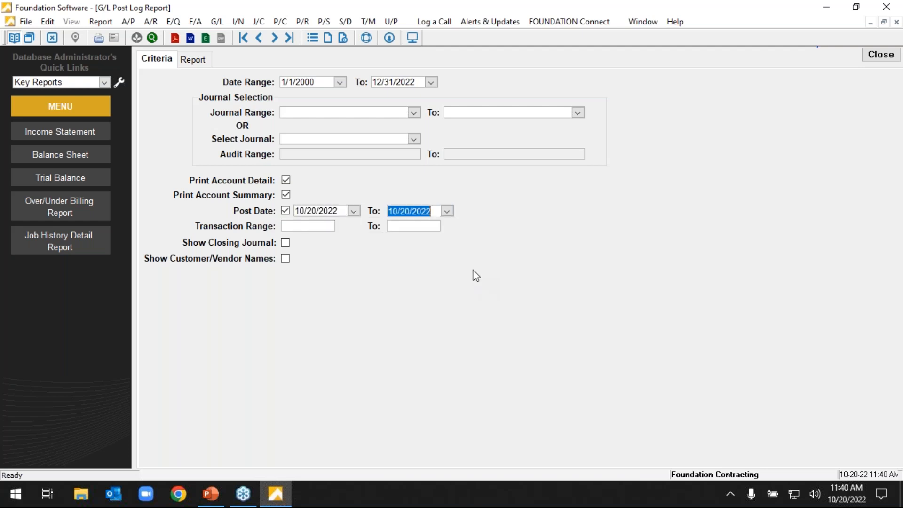
left_click(202, 60)
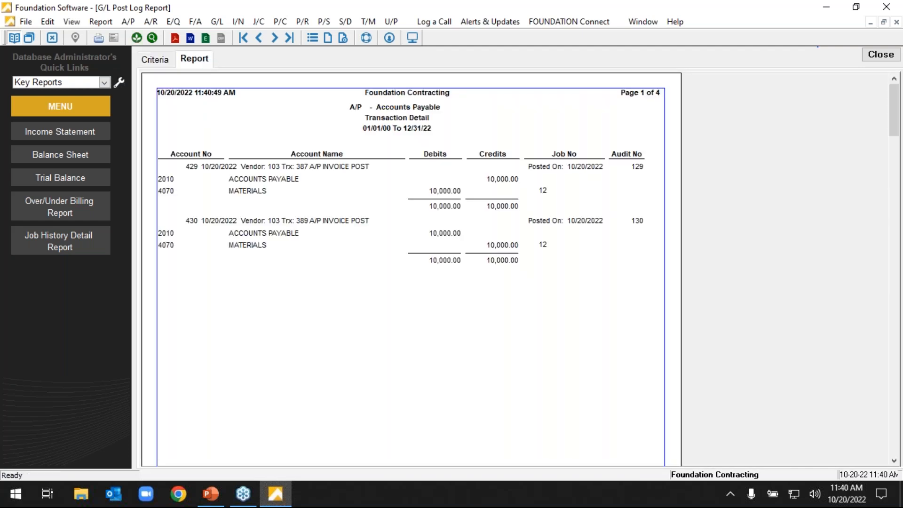
Recheck the post date range in the Post Log criteria and close the report.
left_click(165, 61)
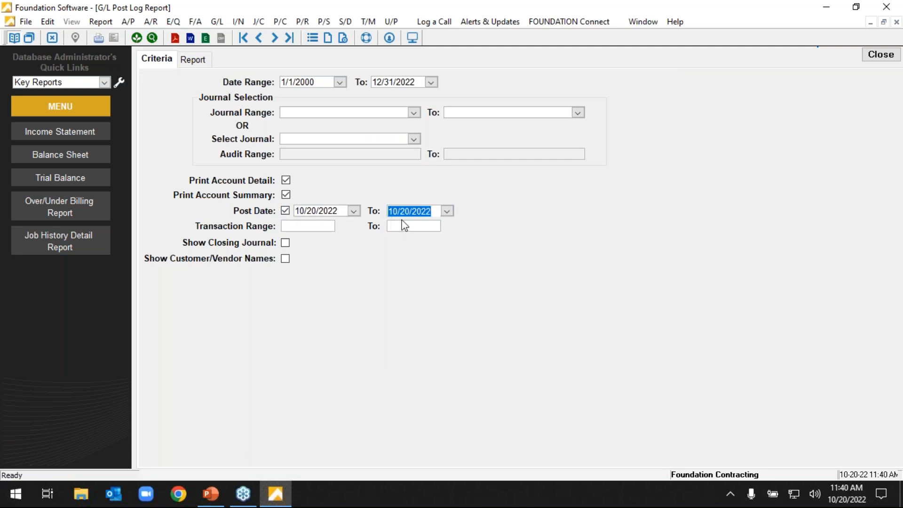
left_click(429, 213)
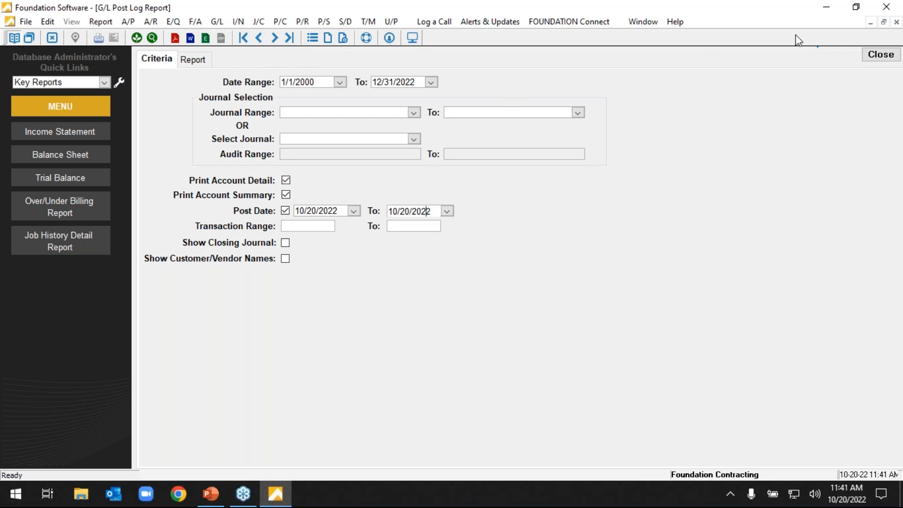
left_click(878, 60)
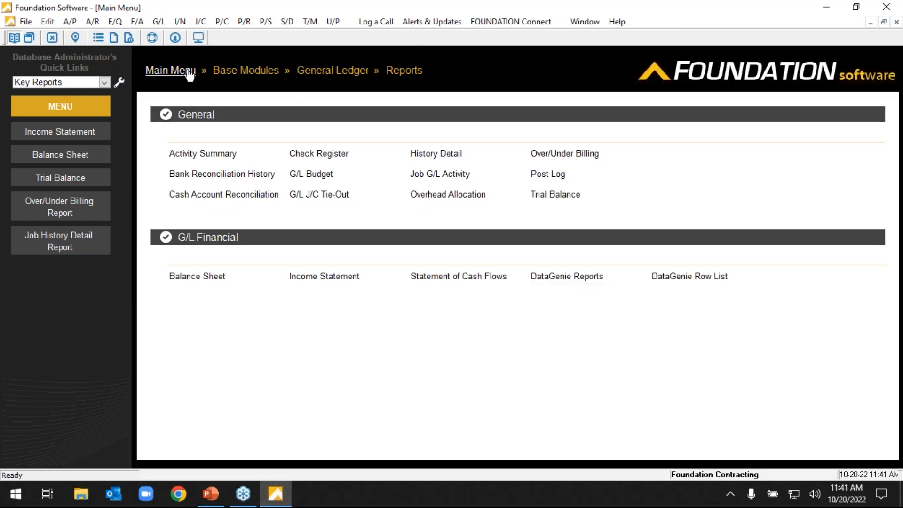
Look over the list of General Ledger reports from the main menu and return to the main menu.
left_click(184, 70)
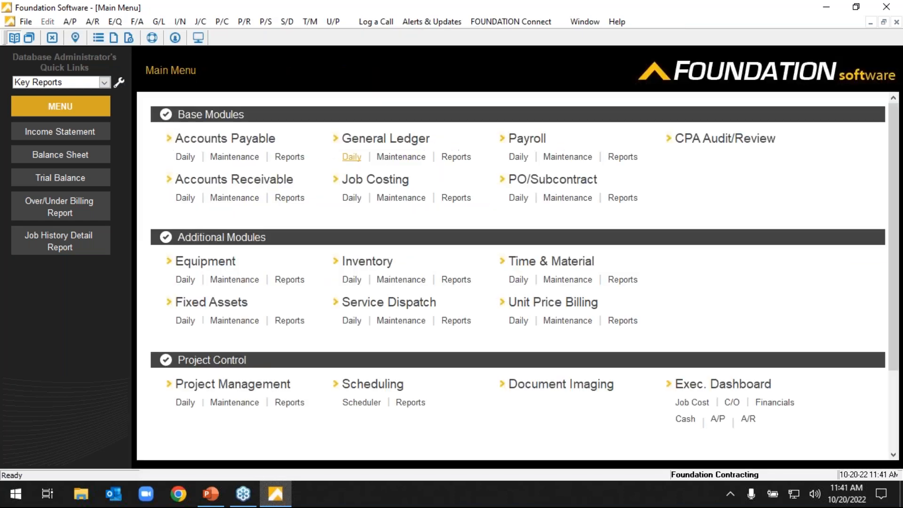
left_click(466, 158)
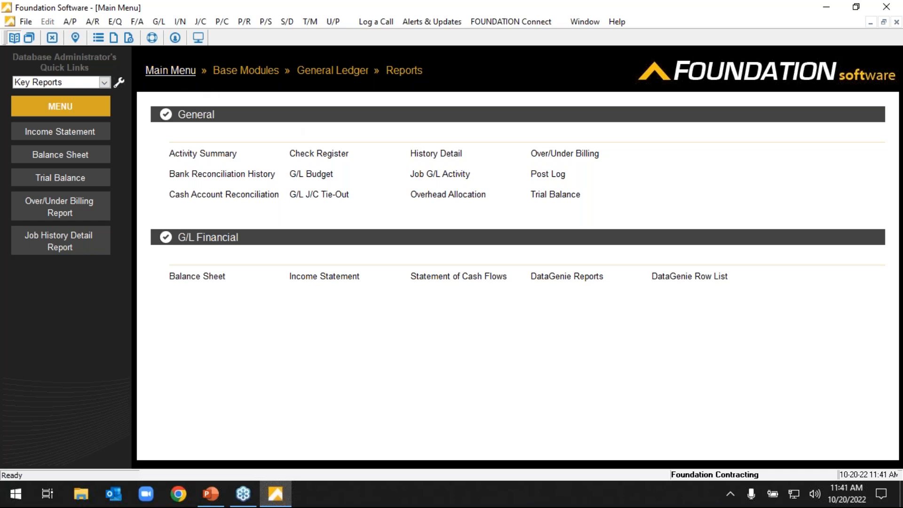
left_click(170, 70)
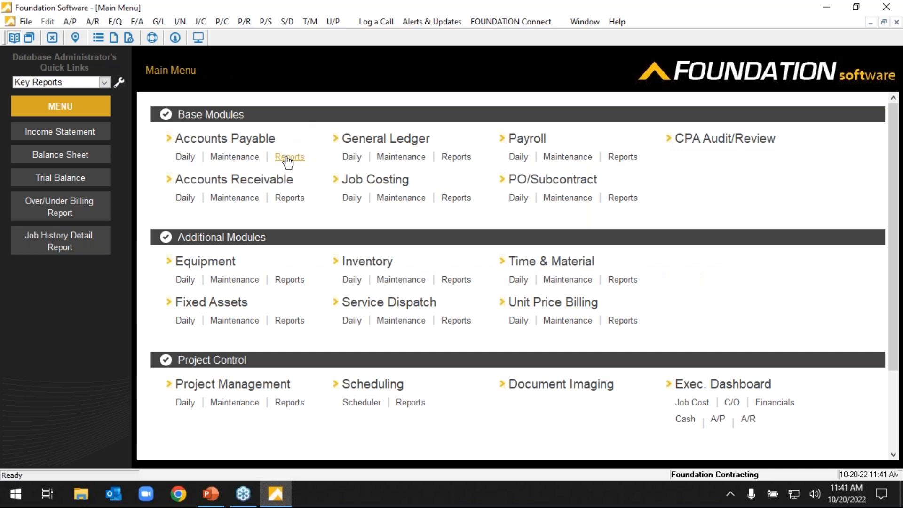
Generate the Accounts Receivable Applied History report without a customer number filter, review it, and close it.
left_click(285, 198)
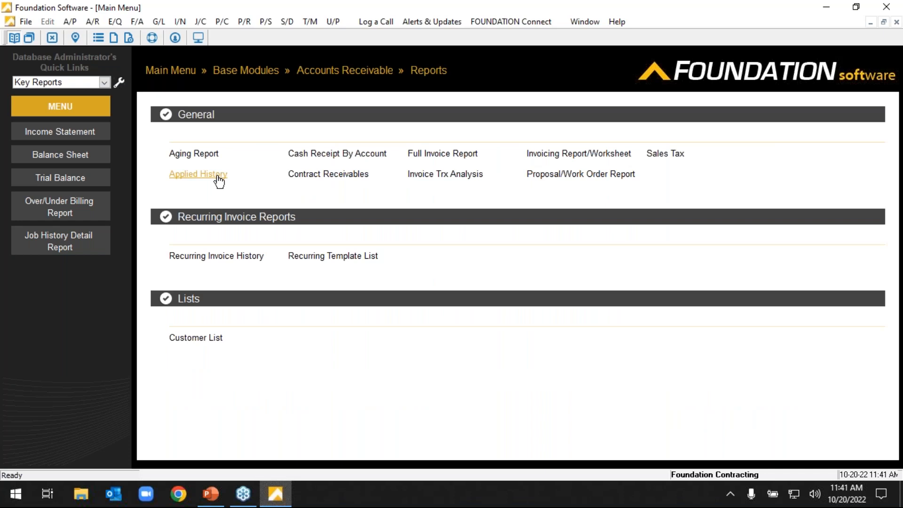
left_click(218, 177)
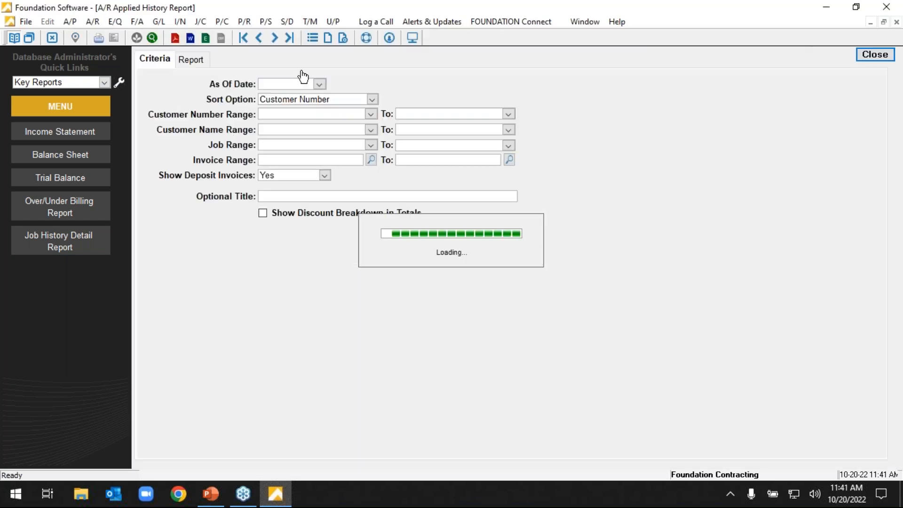
left_click(272, 114)
key("Delete")
left_click(197, 61)
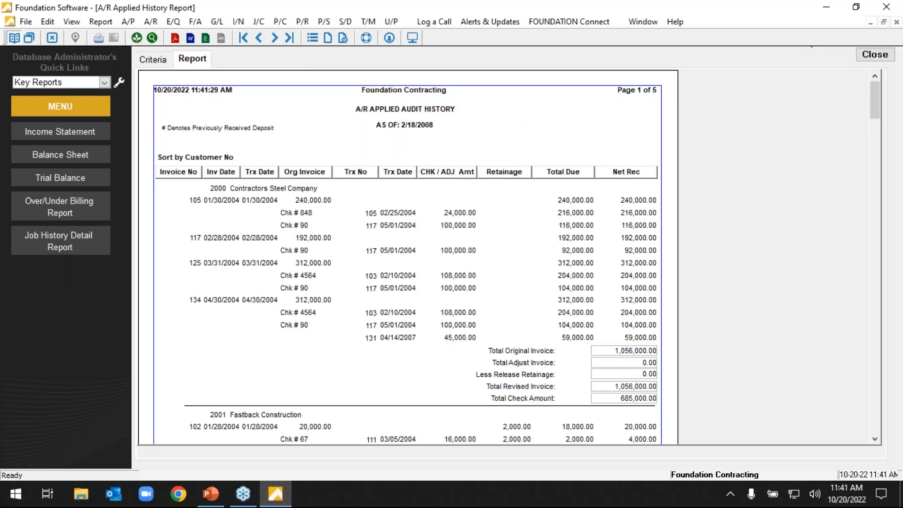
left_click(875, 55)
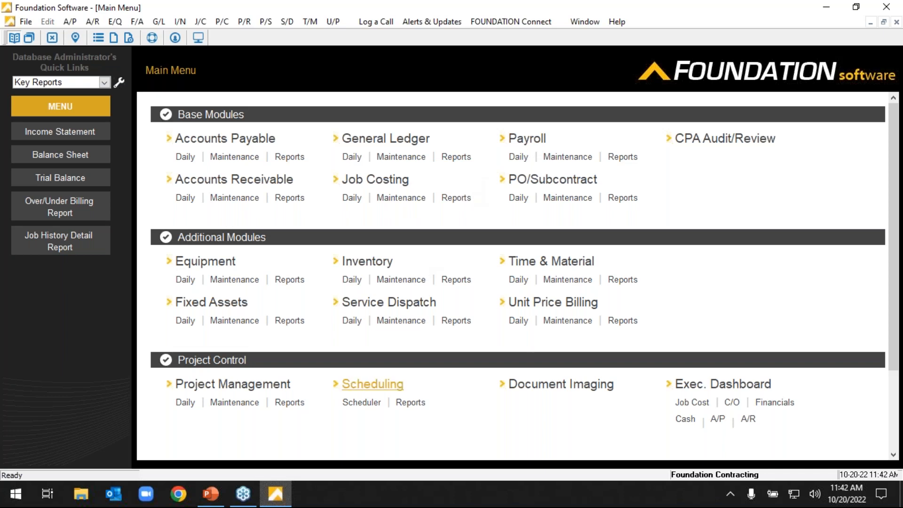
Open the Executive Dashboard's job cost view in a maximized window and display the job summary for 97091 - Midwest Turnpike.
left_click(696, 403)
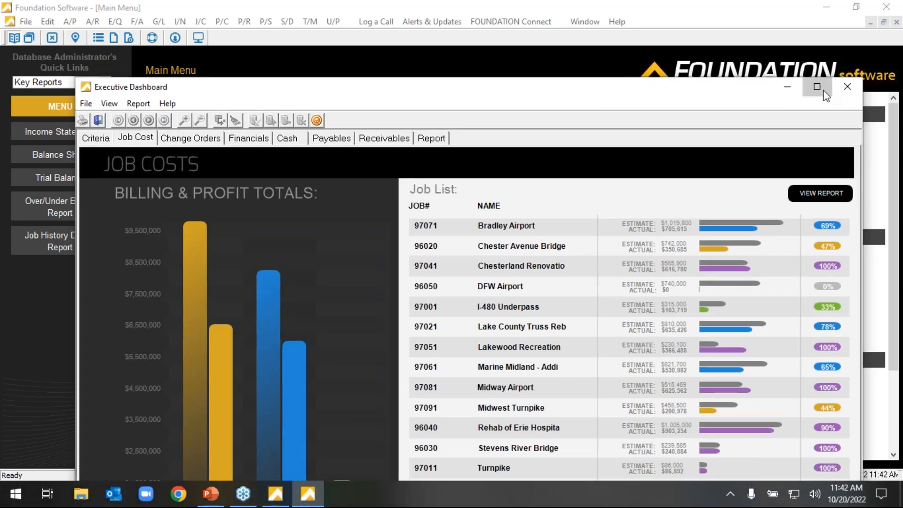
left_click(849, 98)
double_click(394, 320)
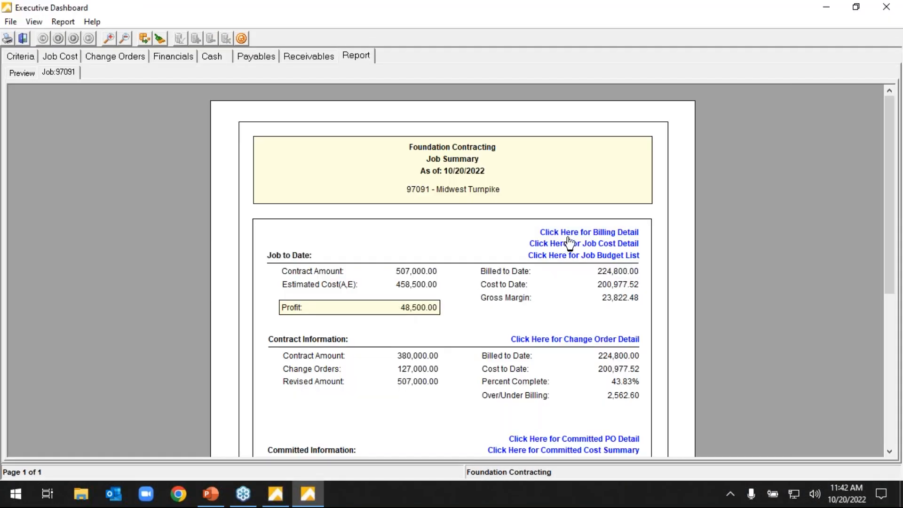
View the job cost detail for Midwest Turnpike enlarged, and expand cost code 2010 - Subsurface Investigation into its cost classes.
left_click(612, 243)
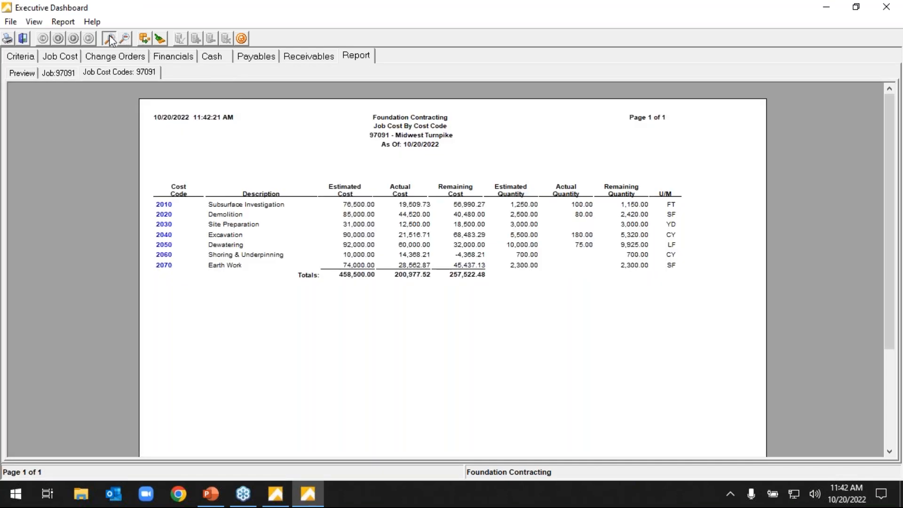
left_click(110, 39)
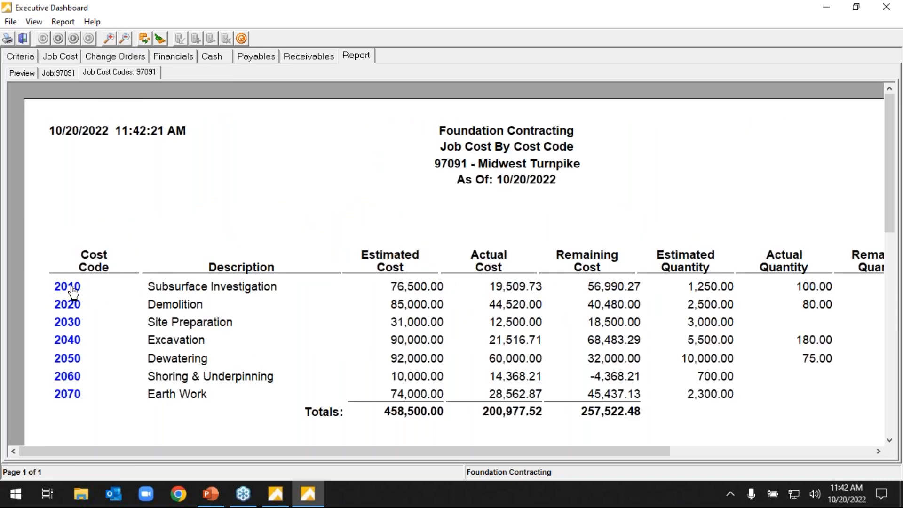
left_click(69, 286)
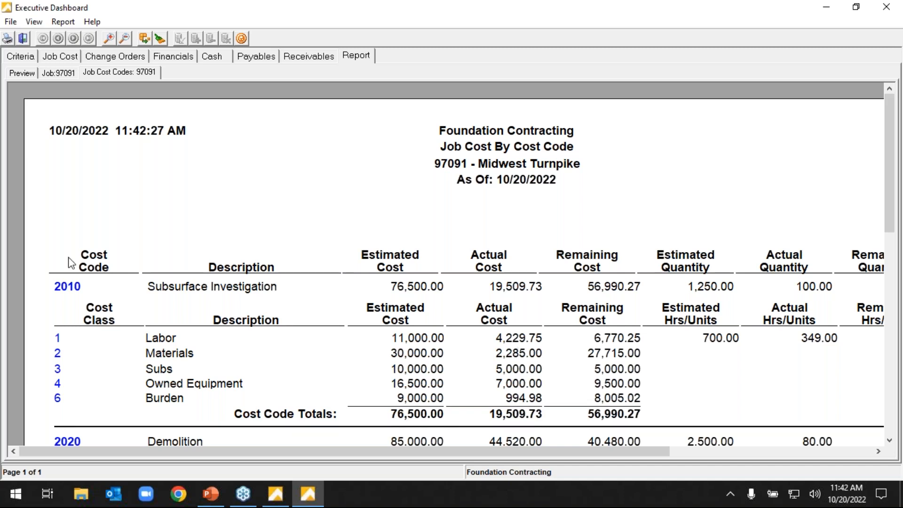
Collapse cost code 2010, briefly expand and collapse codes 2020 and 2050, and minimize the Executive Dashboard.
left_click(70, 284)
left_click(73, 306)
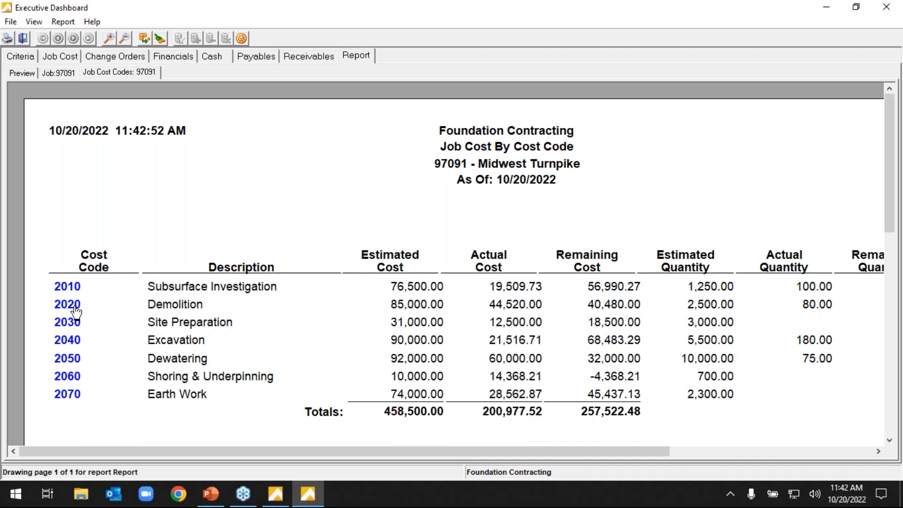
left_click(73, 306)
left_click(77, 355)
left_click(75, 358)
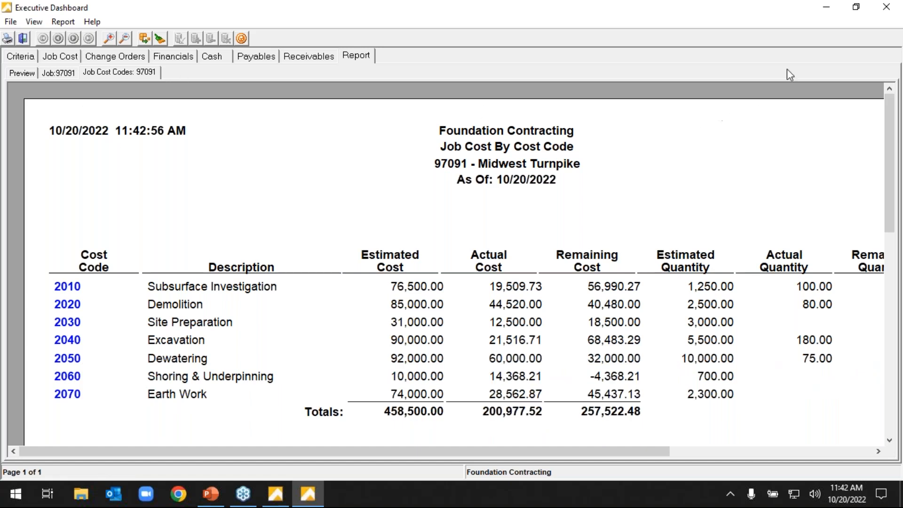
left_click(826, 9)
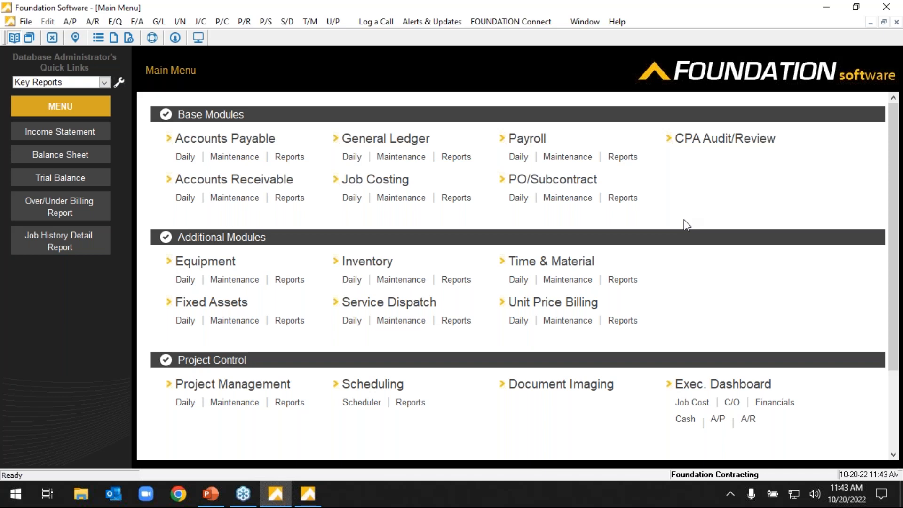
Open the Burdens record from the System controls and view the cost classes for workers' compensation and general liability.
scroll(682, 220, "down", 3)
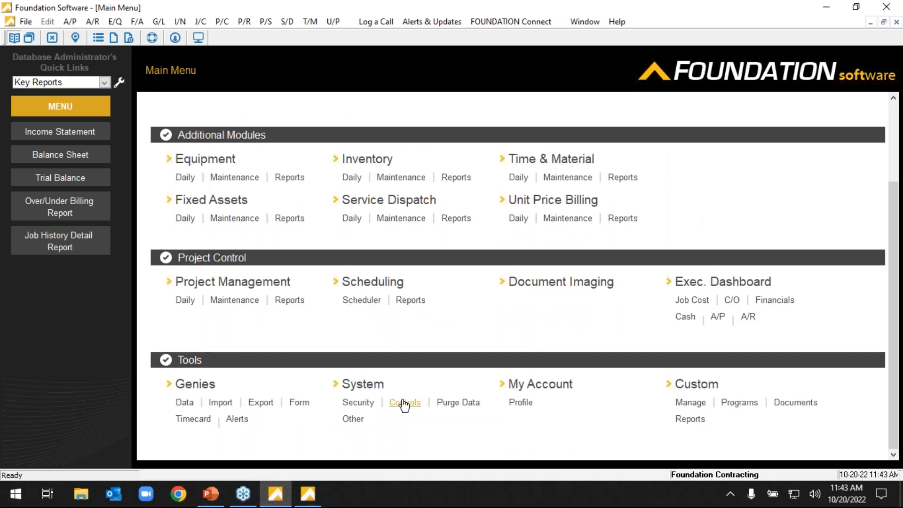
left_click(404, 402)
scroll(414, 393, "down", 5)
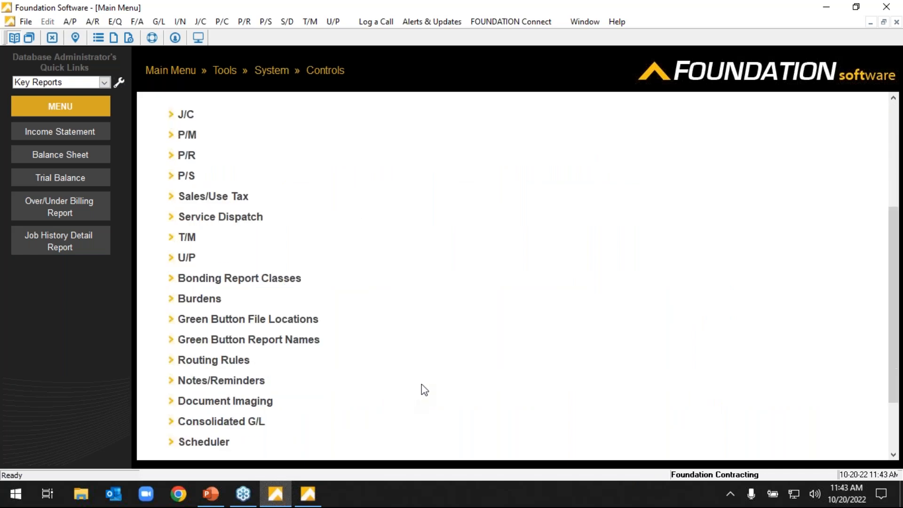
left_click(196, 303)
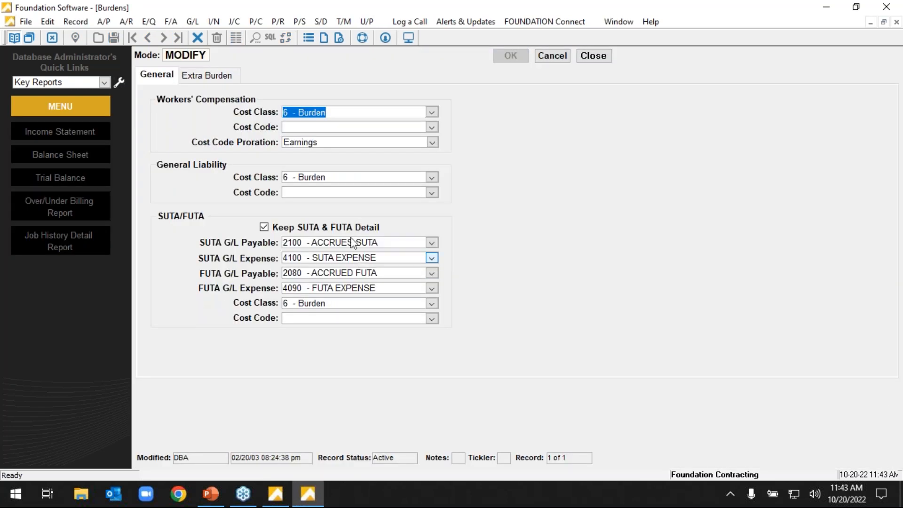
left_click(321, 179)
left_click(323, 115)
Add an extra burden described as Overhead with a rate of 30.
left_click(228, 76)
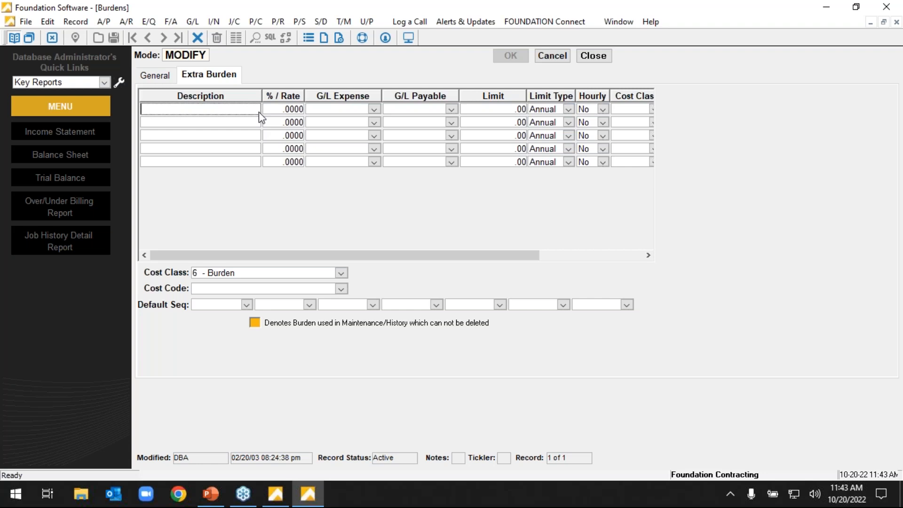
type("Overhead")
key("Tab")
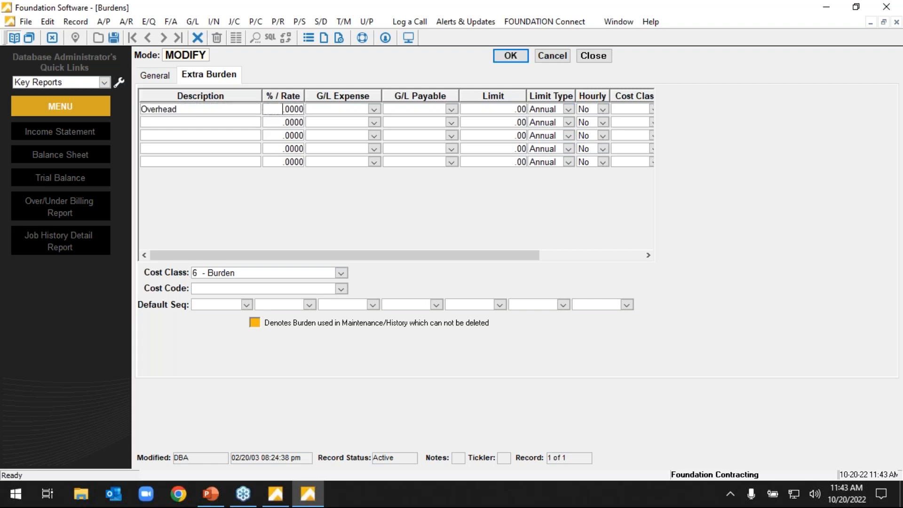
type("30")
key("Tab")
Set the Overhead burden's rate to 1.5 and make it an hourly rate.
left_click(287, 112)
type("1.5")
key("Tab")
left_click(602, 109)
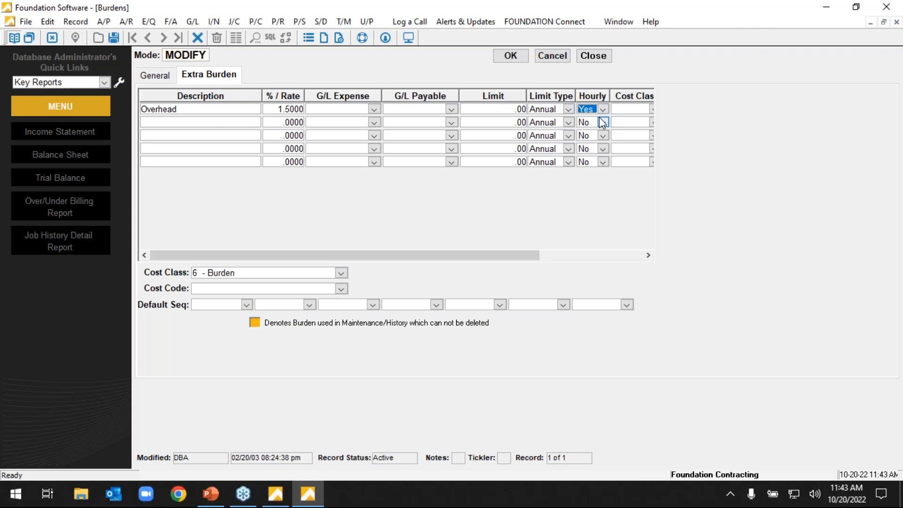
Set the Overhead burden's rate to 30 and its Hourly option to No.
left_click(295, 110)
type("30")
left_click(602, 109)
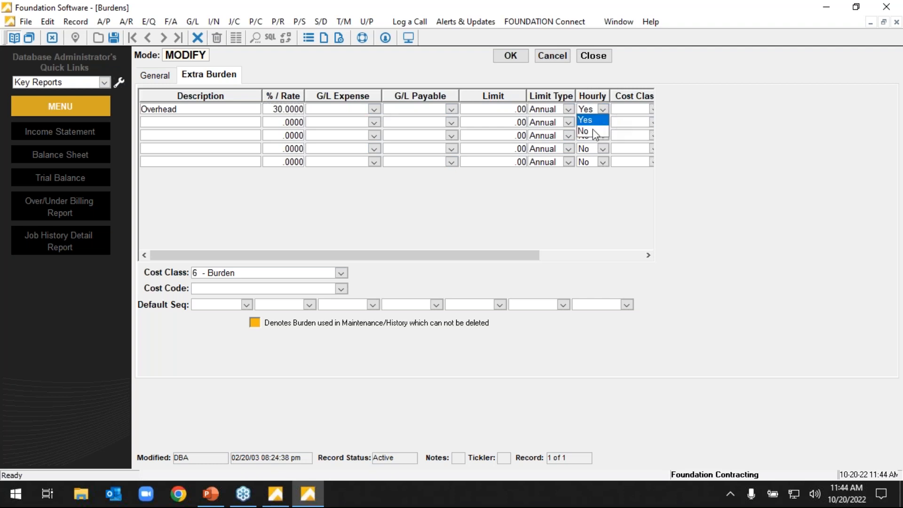
left_click(592, 129)
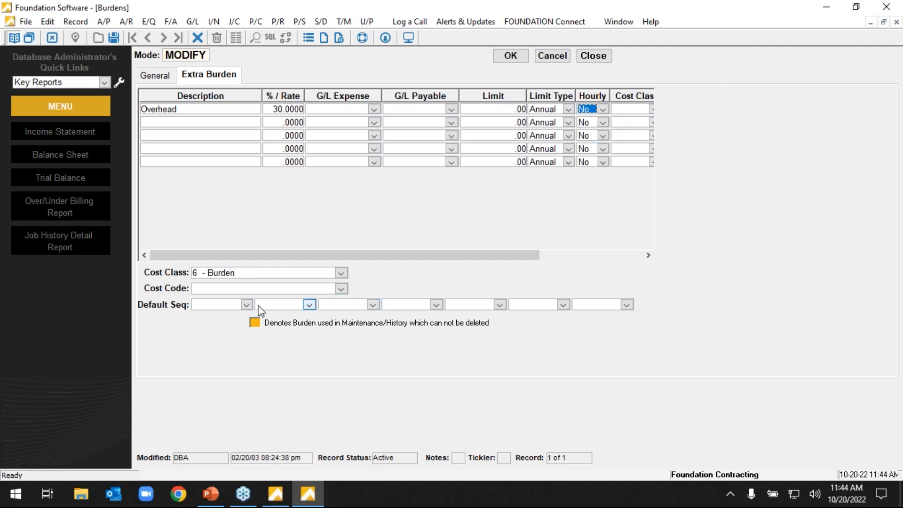
left_click(288, 109)
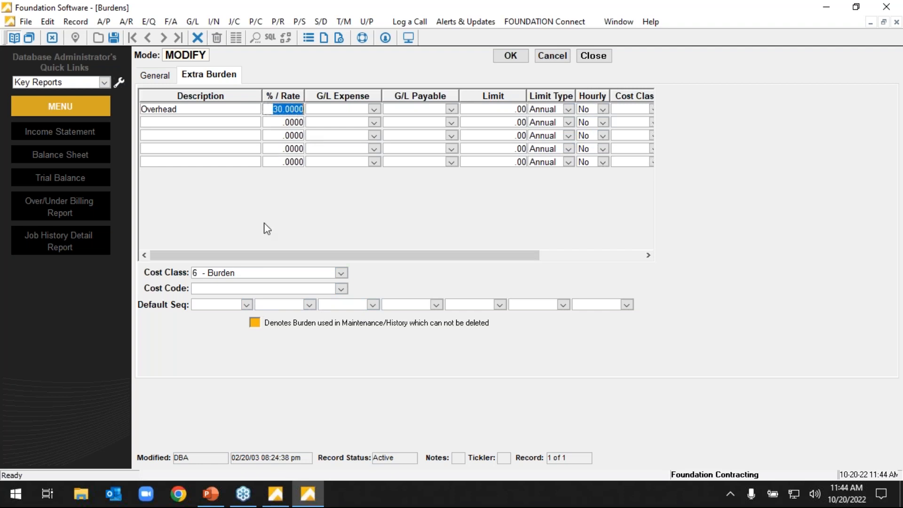
Try Department and then Employee as the first default sequence for extra burdens, and close the record without saving.
left_click(246, 305)
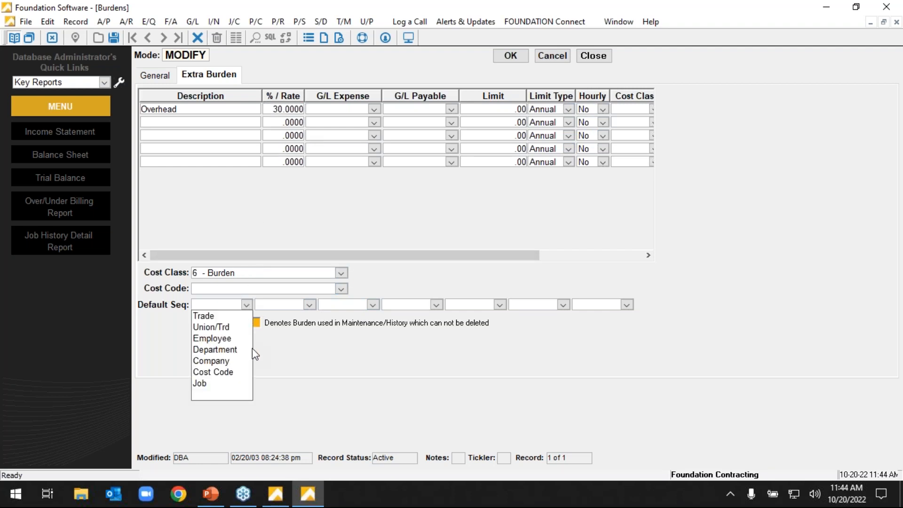
left_click(234, 350)
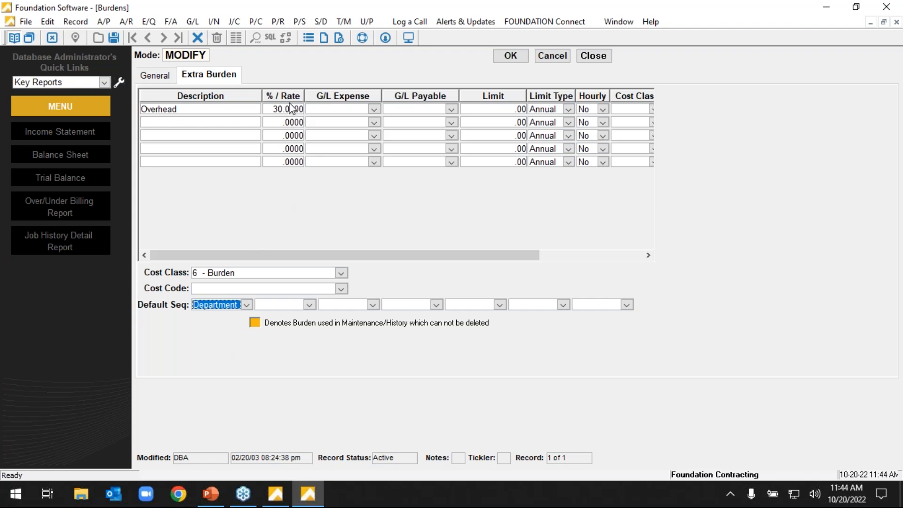
left_click(247, 304)
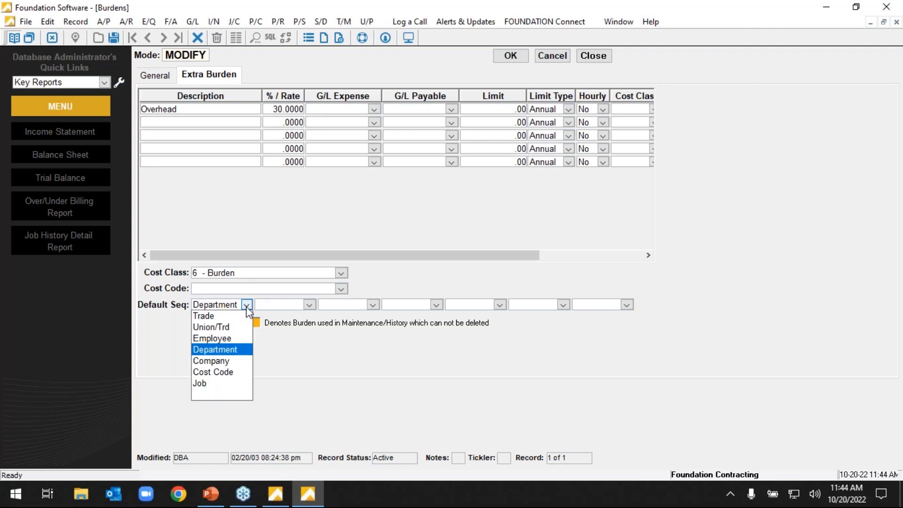
left_click(223, 339)
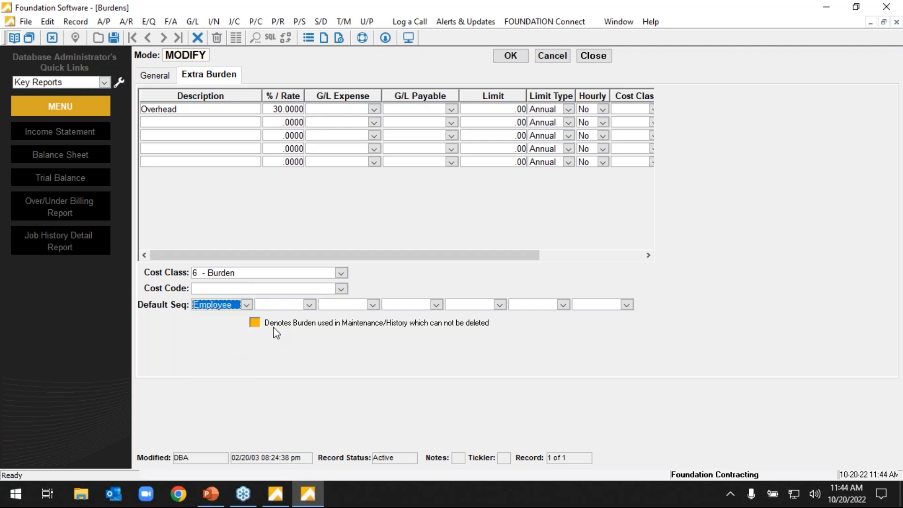
left_click(551, 56)
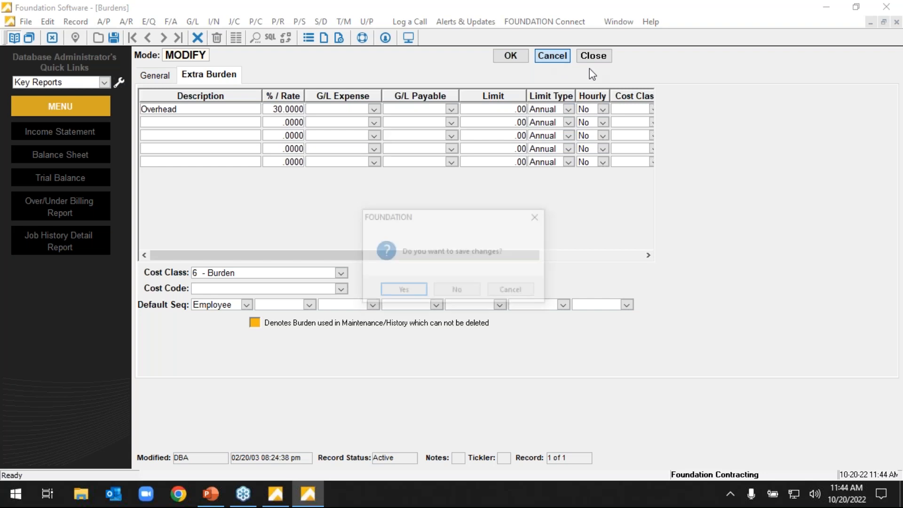
left_click(457, 290)
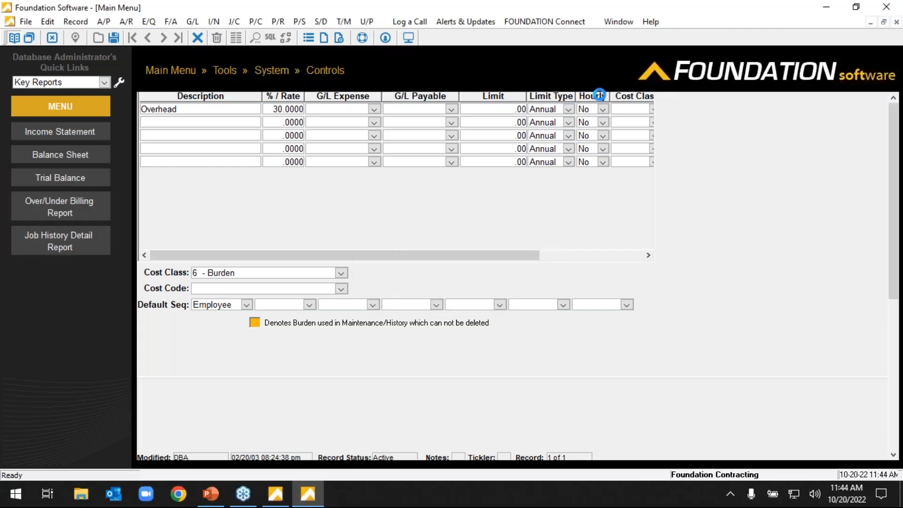
Generate the General Ledger Overhead Allocation report with its default criteria and dismiss the posting warning.
left_click(177, 72)
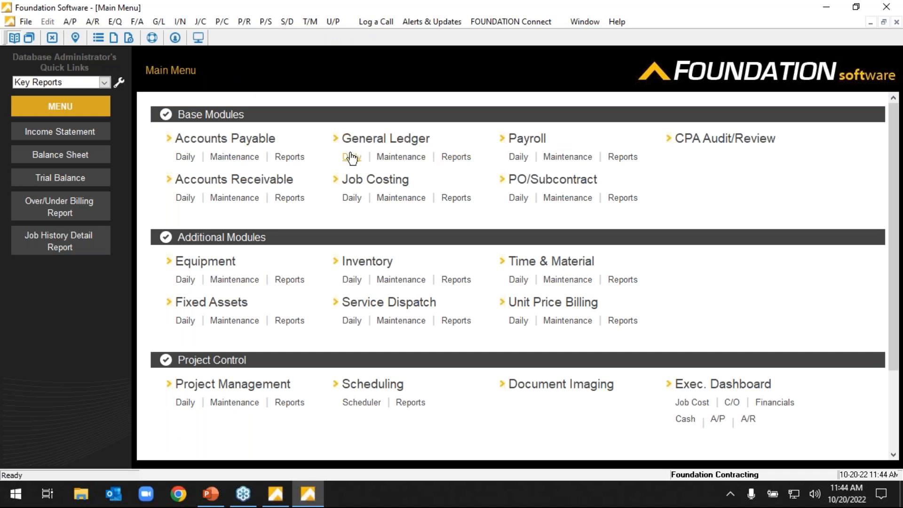
left_click(452, 158)
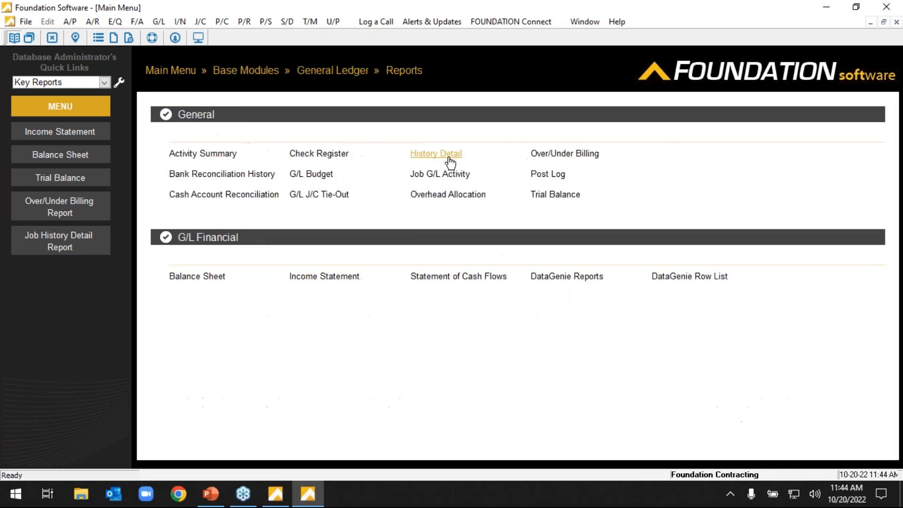
left_click(444, 198)
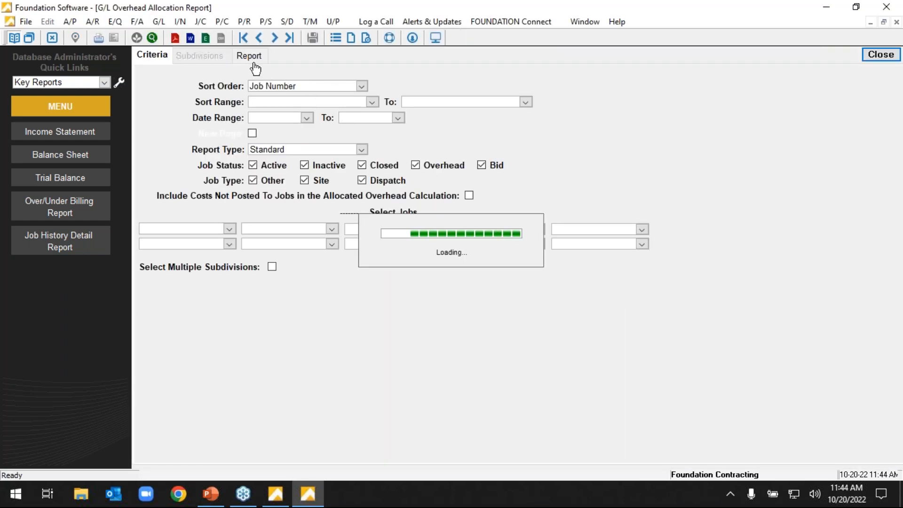
left_click(250, 56)
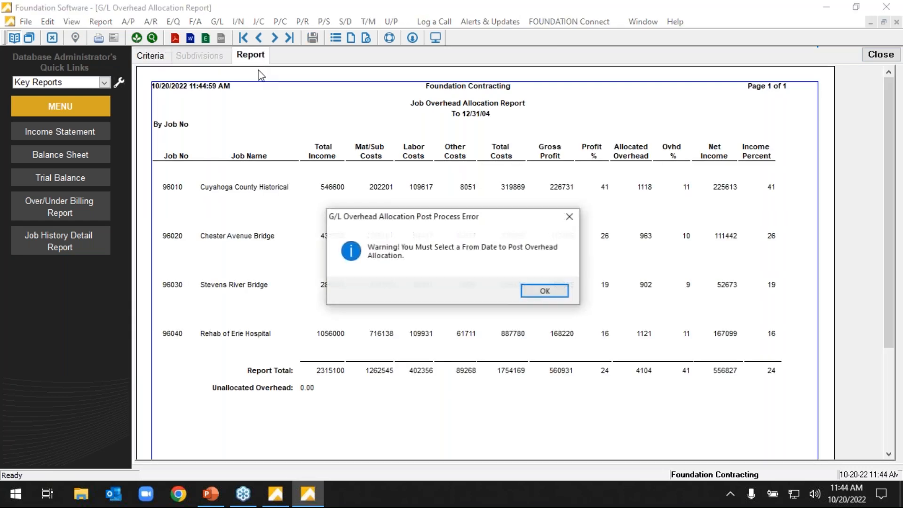
left_click(545, 291)
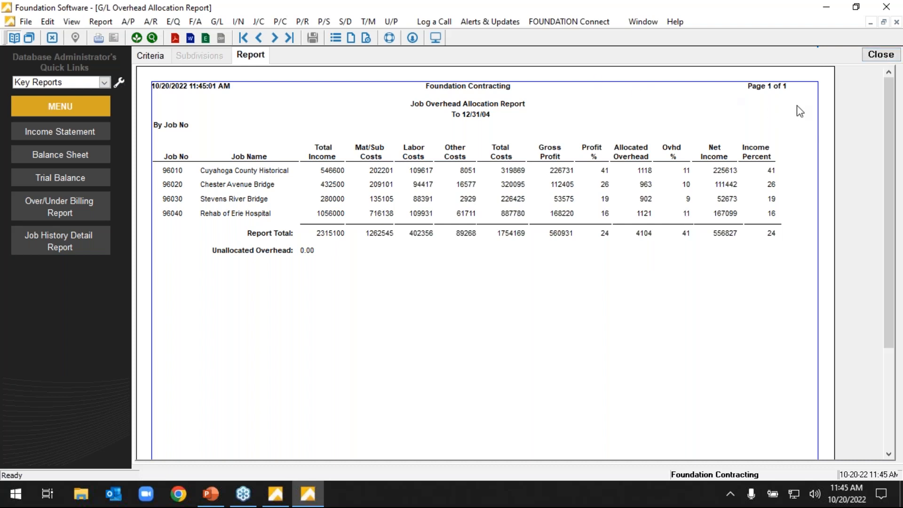
Review the Overhead Allocation report's criteria and close the report.
left_click(874, 61)
left_click(164, 63)
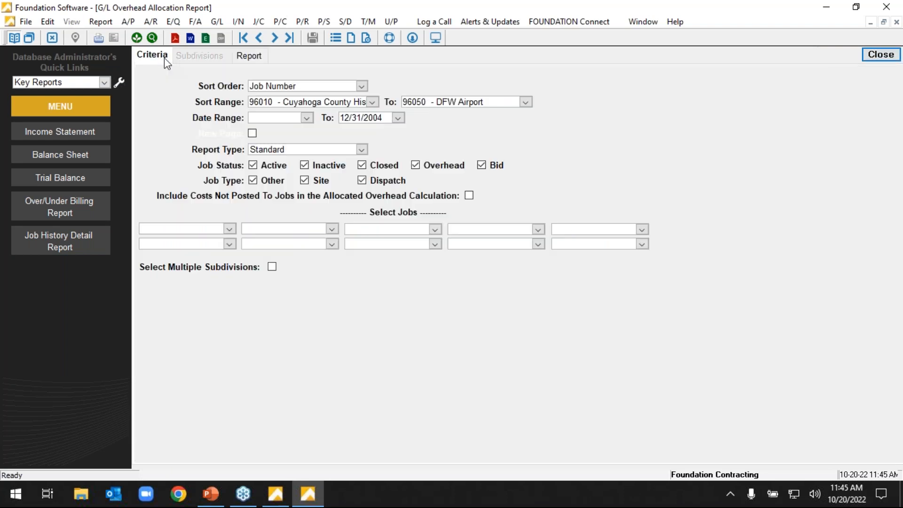
left_click(881, 55)
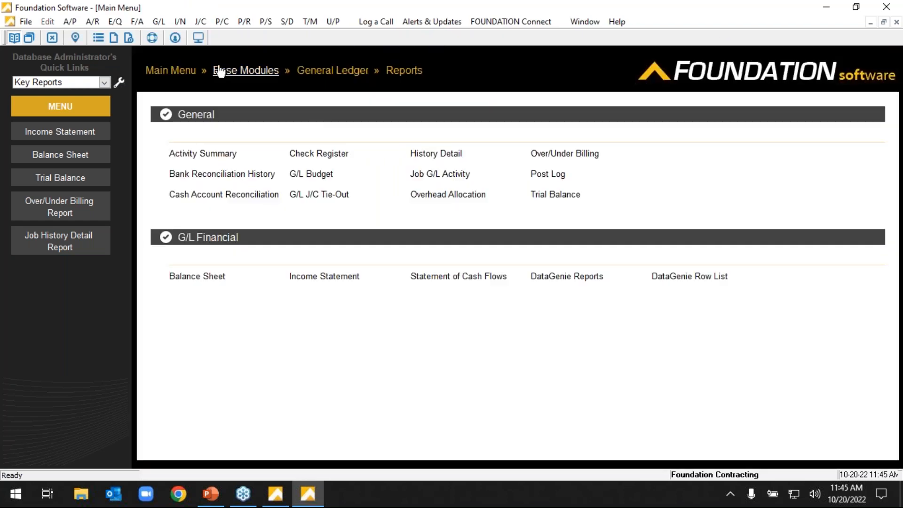
Open General Ledger account maintenance, look through the chart of accounts list down to the job expense accounts, and close the list.
left_click(171, 70)
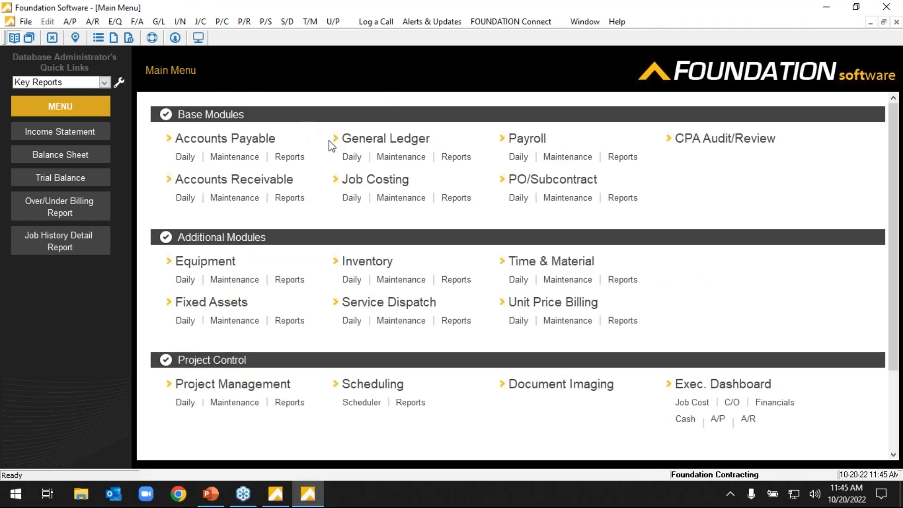
left_click(404, 160)
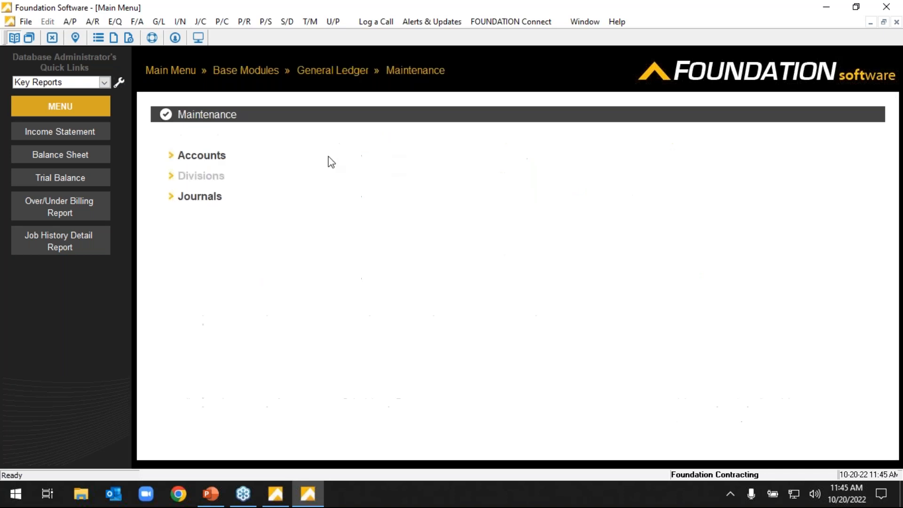
left_click(219, 159)
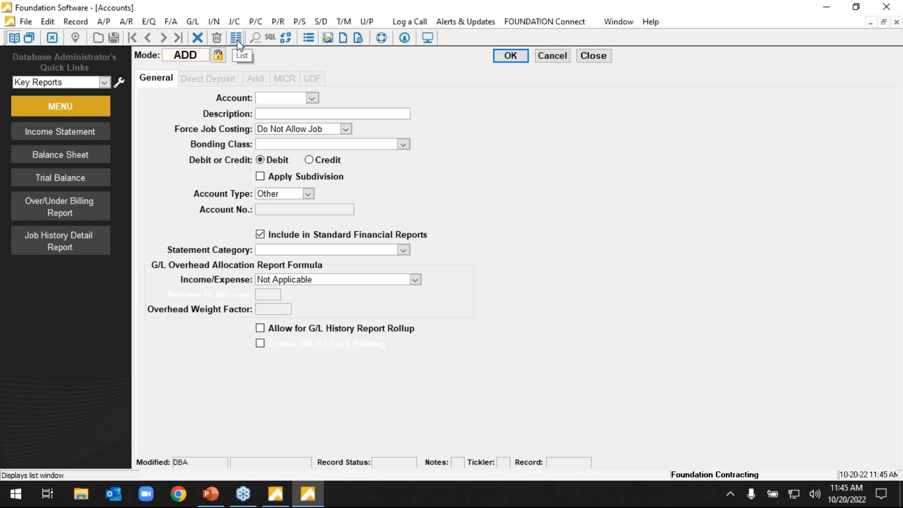
left_click(236, 39)
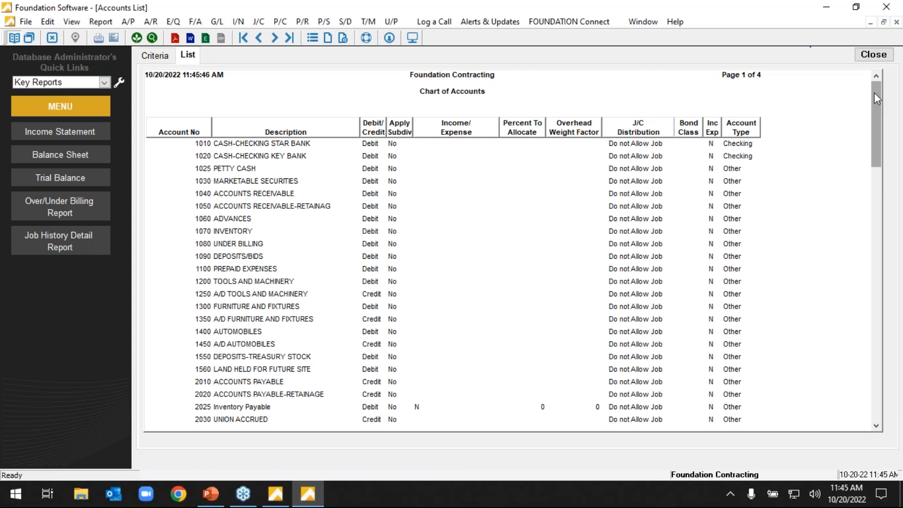
left_click_drag(876, 97, 888, 270)
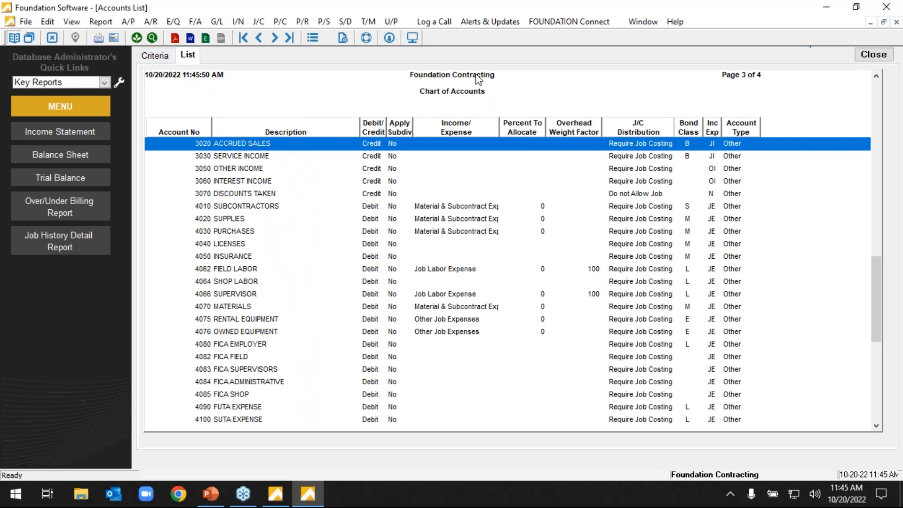
left_click(877, 54)
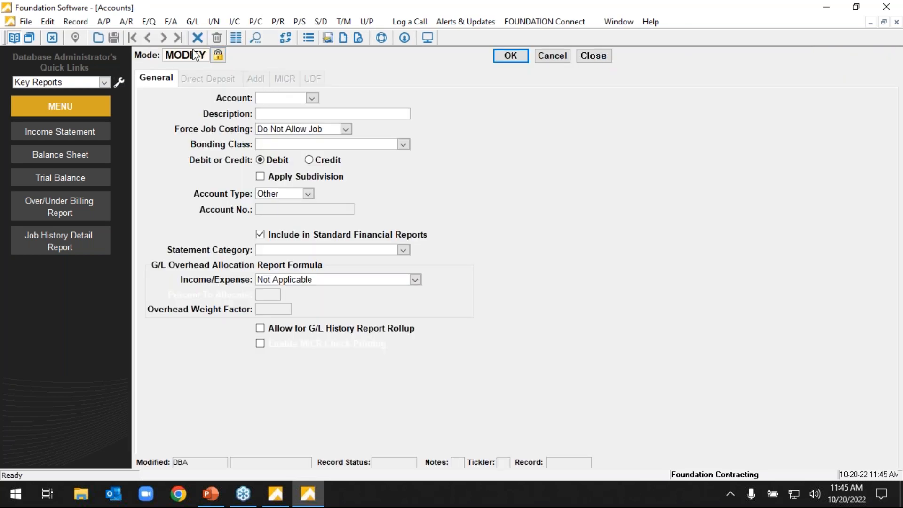
Load the account record for 4062 - Field Labor to view its overhead allocation settings.
left_click(311, 98)
scroll(386, 207, "down", 10)
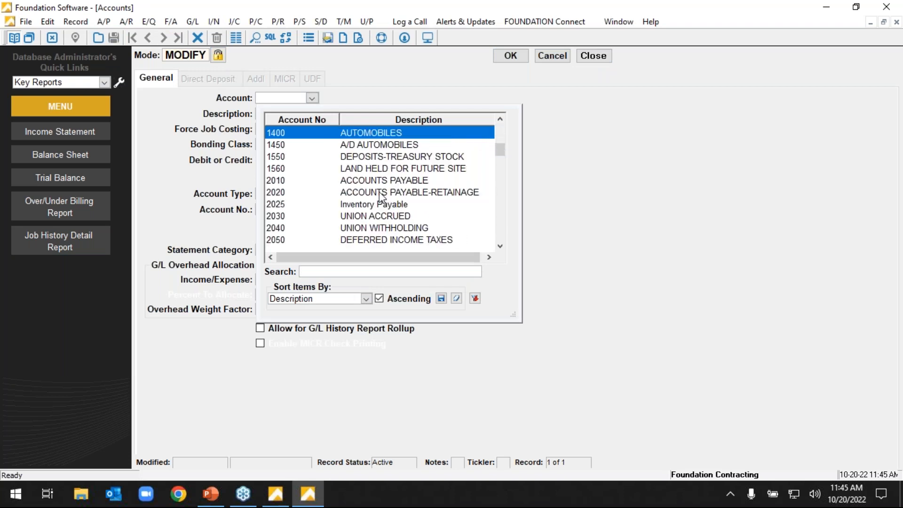
scroll(419, 205, "down", 10)
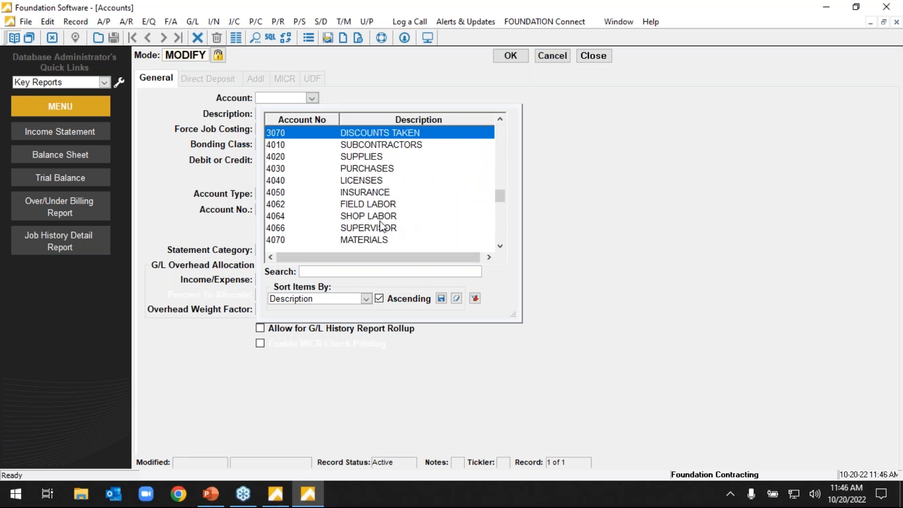
left_click(378, 204)
key("Tab")
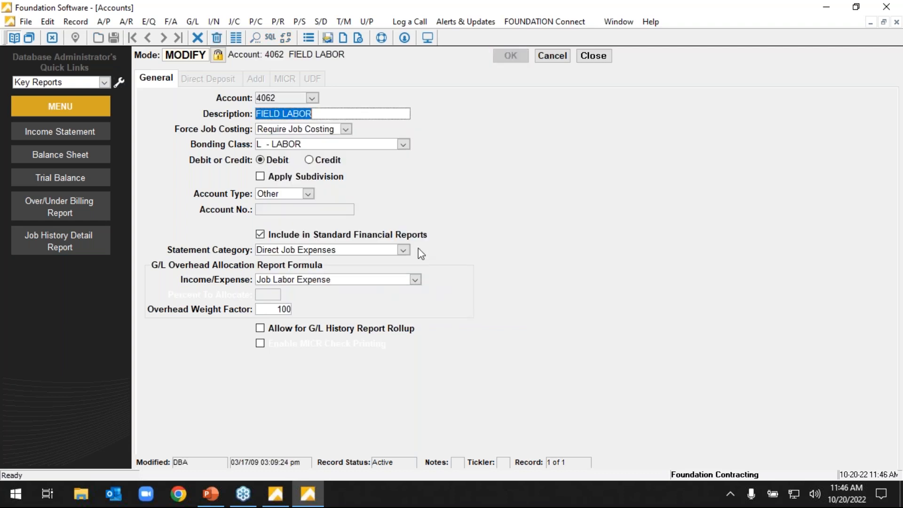
Review the Field Labor account's income/expense classification and overhead weight factor, and close the record without changes.
left_click(368, 276)
left_click(501, 265)
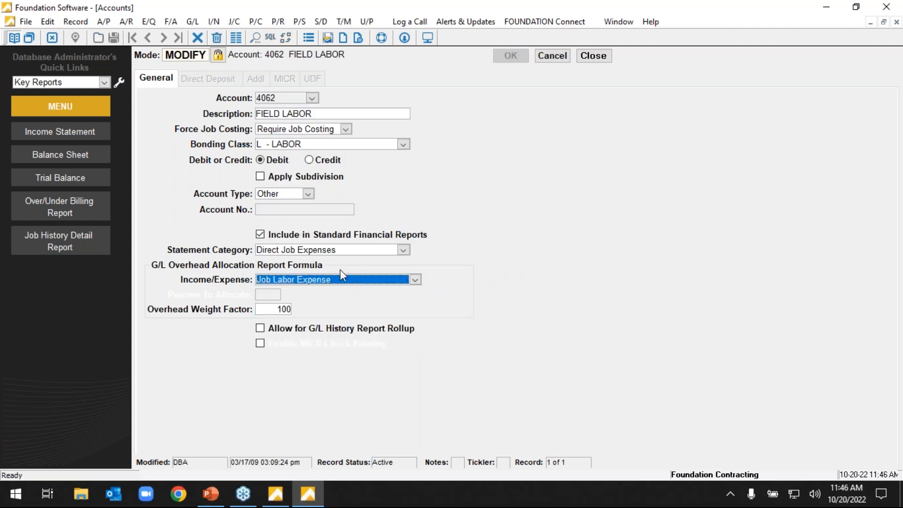
left_click(291, 310)
double_click(290, 311)
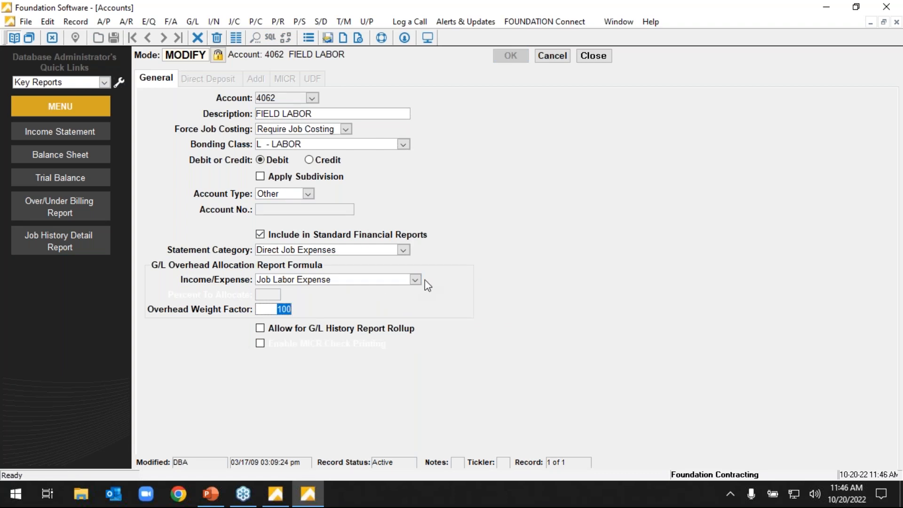
left_click(552, 56)
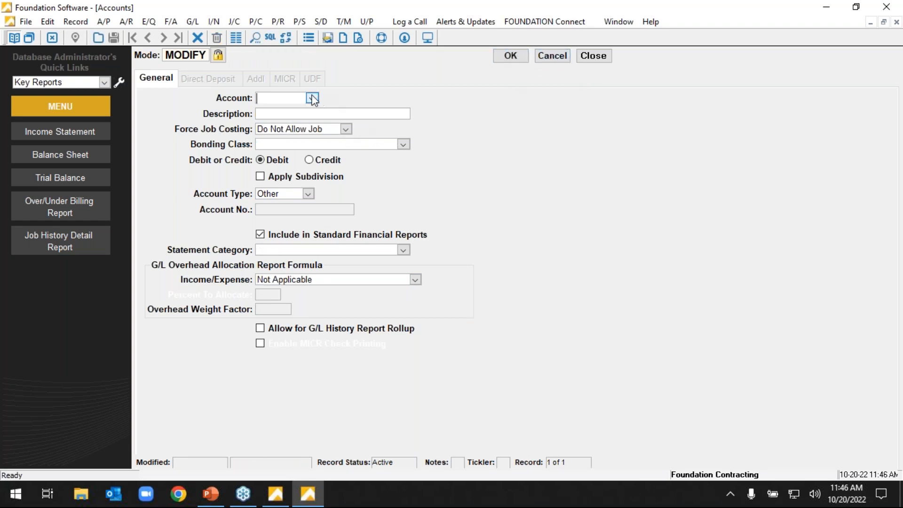
Load the account record for 4310 - Office Expense from the chart of accounts.
left_click(312, 98)
scroll(400, 170, "down", 3)
scroll(400, 169, "down", 3)
scroll(400, 169, "down", 9)
scroll(417, 203, "down", 2)
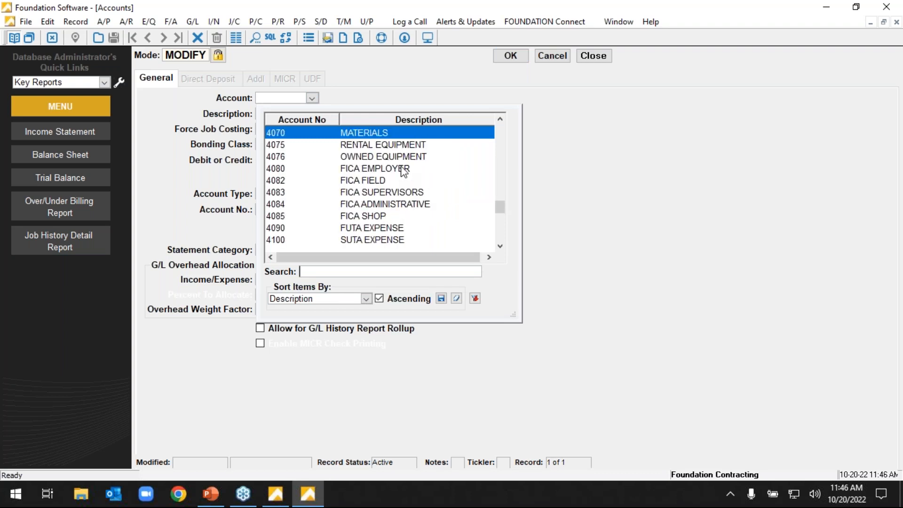
scroll(402, 170, "down", 3)
double_click(386, 205)
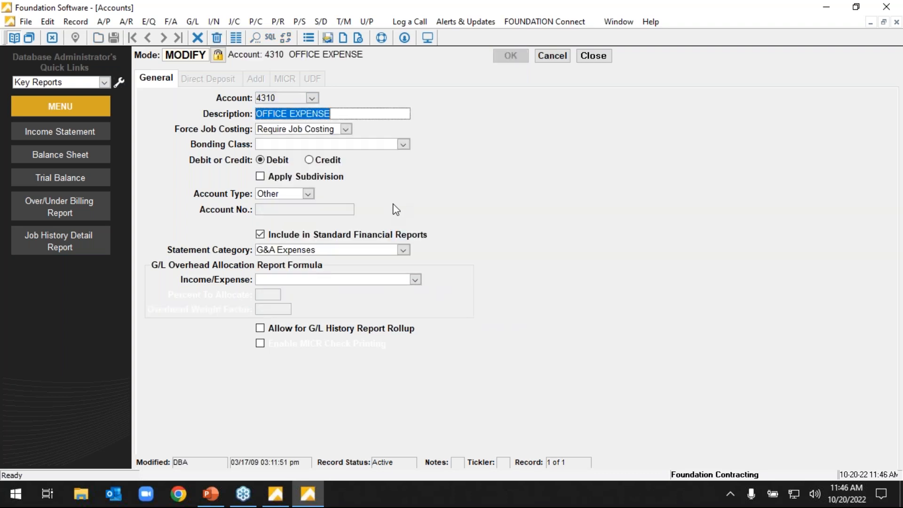
Try the Overhead Expense classification for account 4310's overhead allocation formula, discard the change and close account maintenance.
left_click(414, 279)
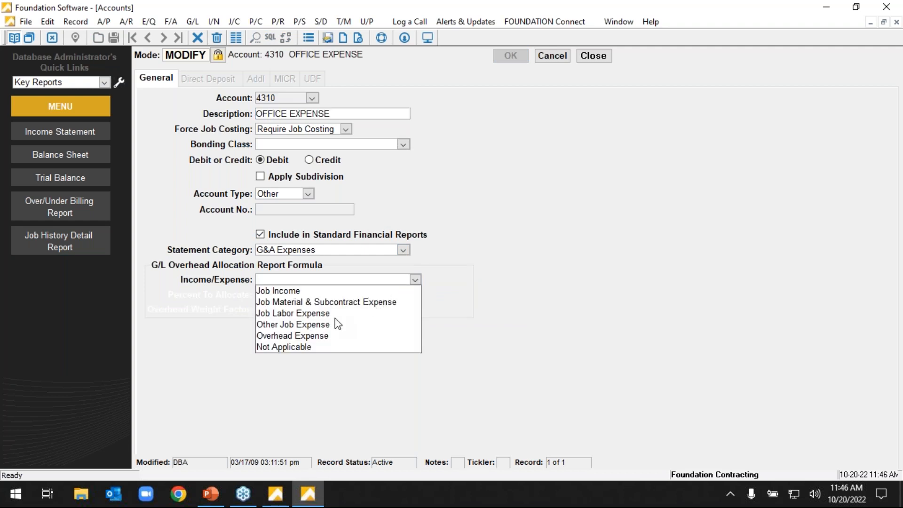
left_click(318, 336)
left_click_drag(258, 297, 348, 301)
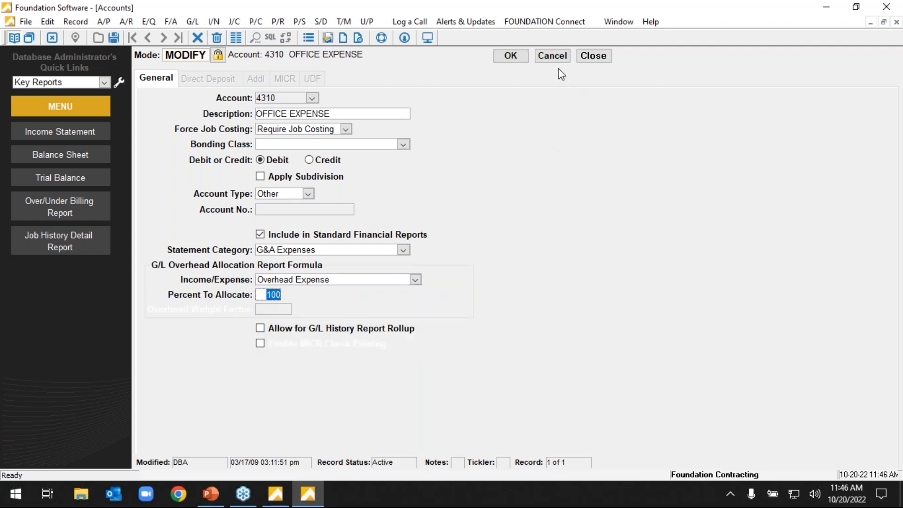
left_click(350, 281)
left_click(352, 280)
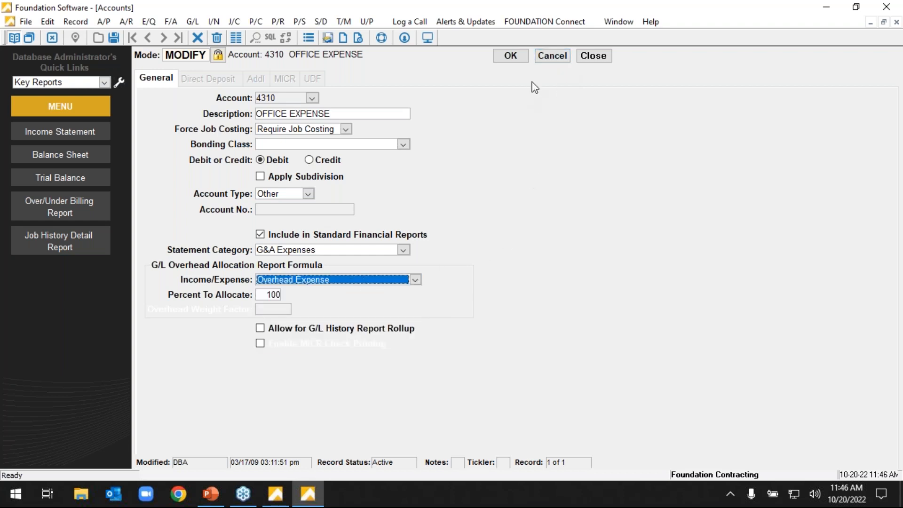
left_click(555, 57)
left_click(579, 56)
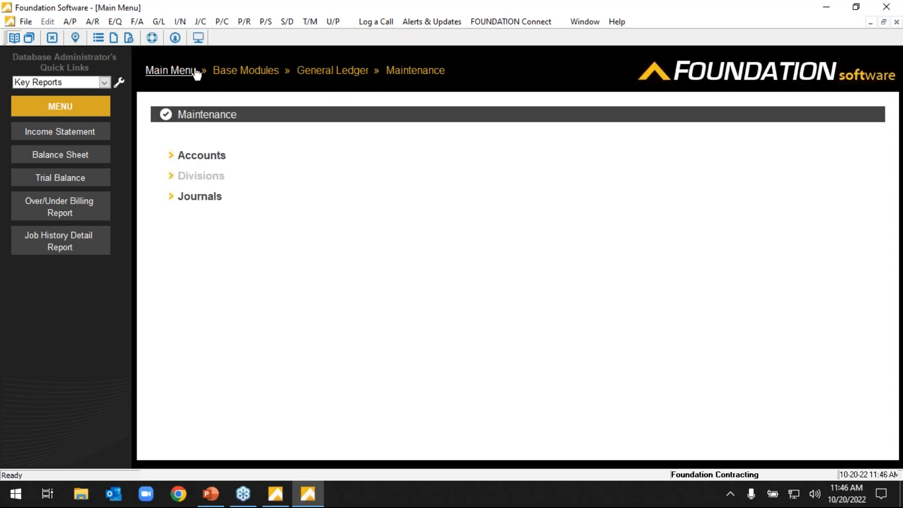
View the available General Ledger reports and return to the main menu.
left_click(190, 70)
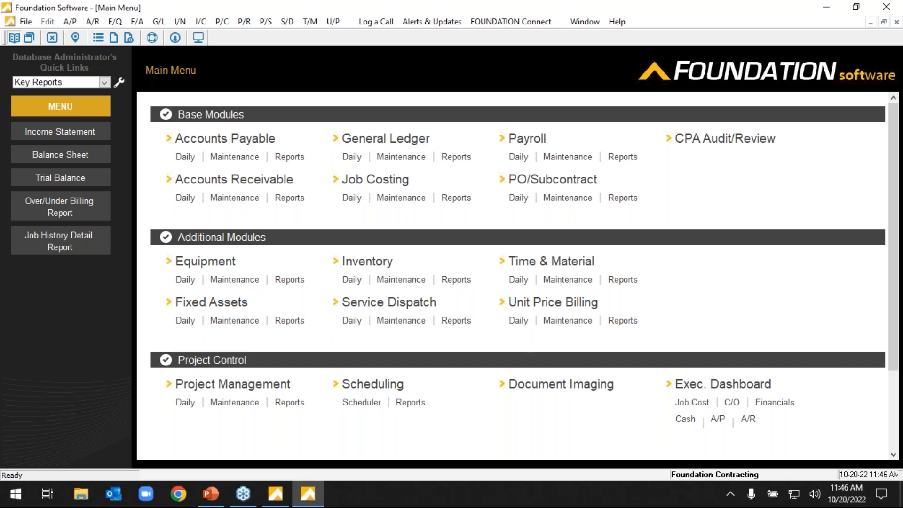
left_click(456, 158)
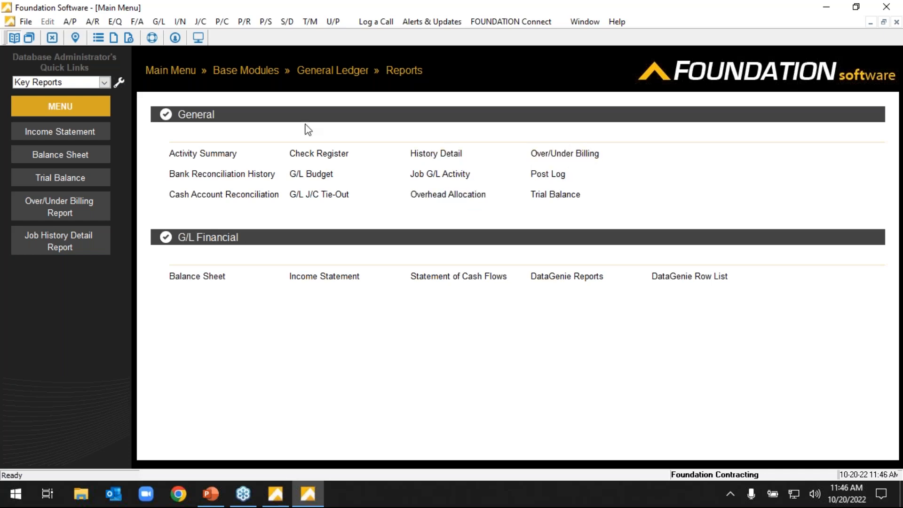
left_click(167, 62)
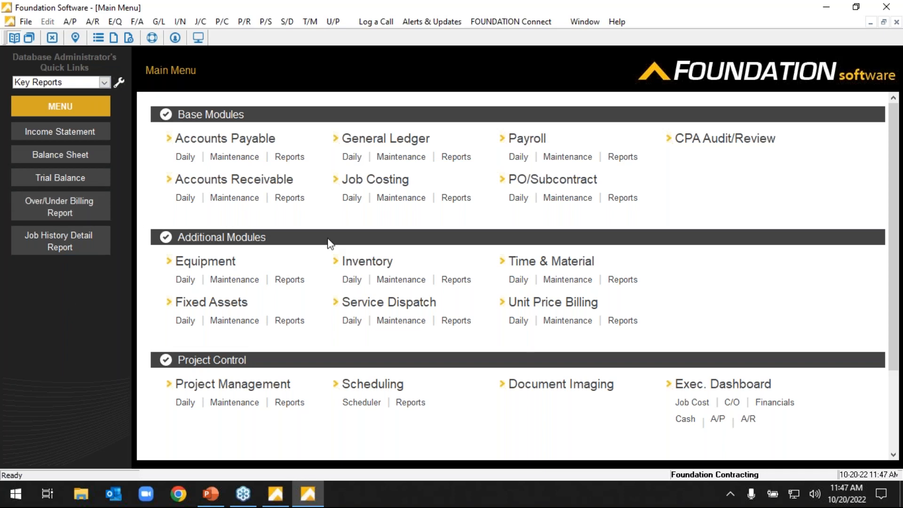
Start a new General Ledger journal entry in the G/J General Journal.
left_click(348, 158)
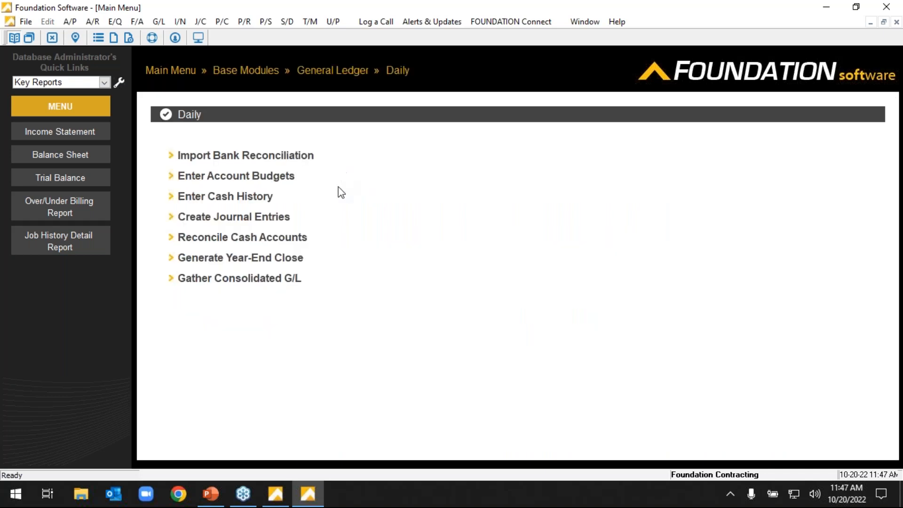
left_click(260, 219)
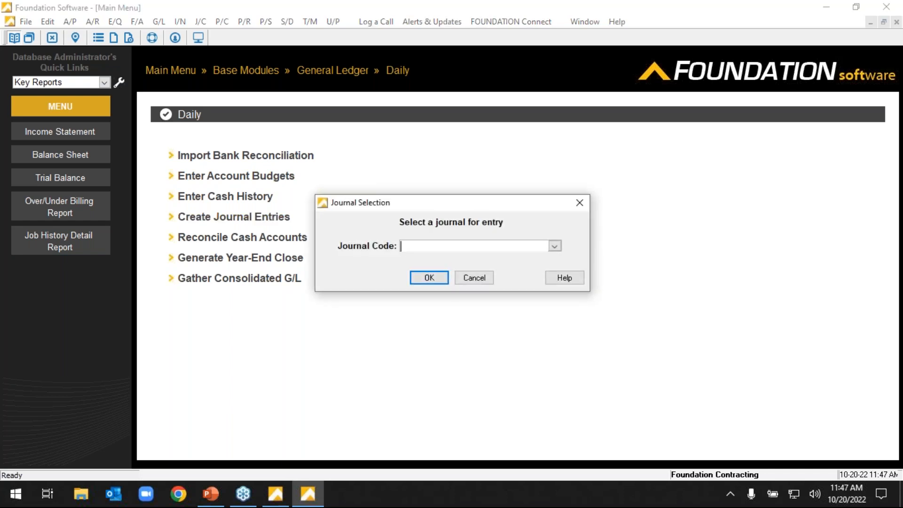
left_click(555, 247)
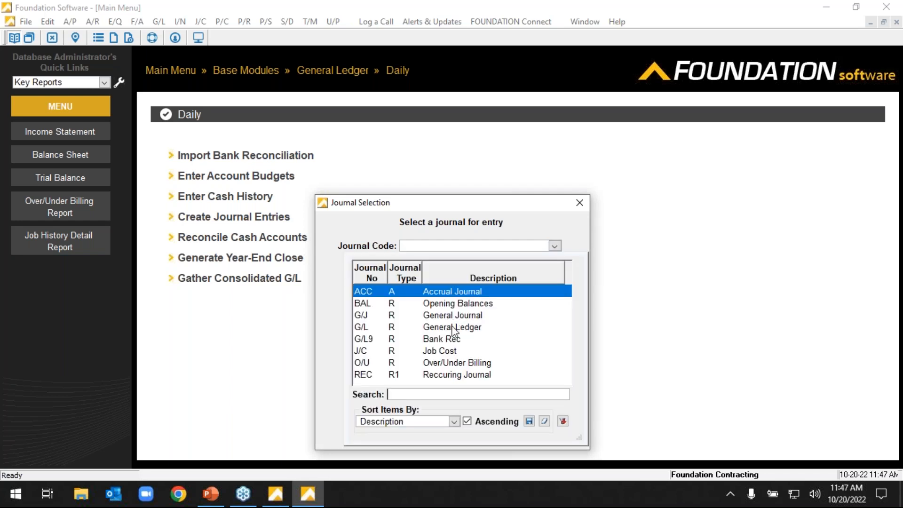
left_click(451, 315)
left_click(429, 278)
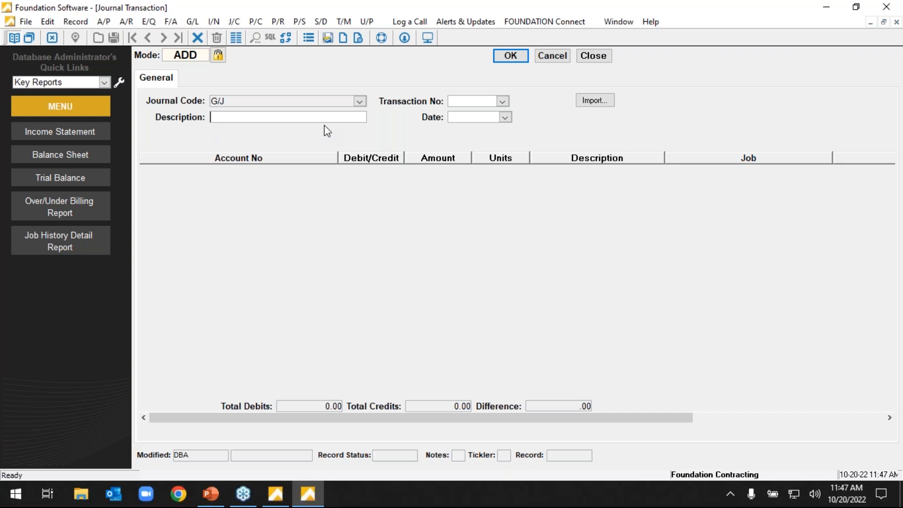
Describe the journal transaction as "sweep" and date it 10/19/2022.
type("swee")
key("Tab")
left_click(505, 118)
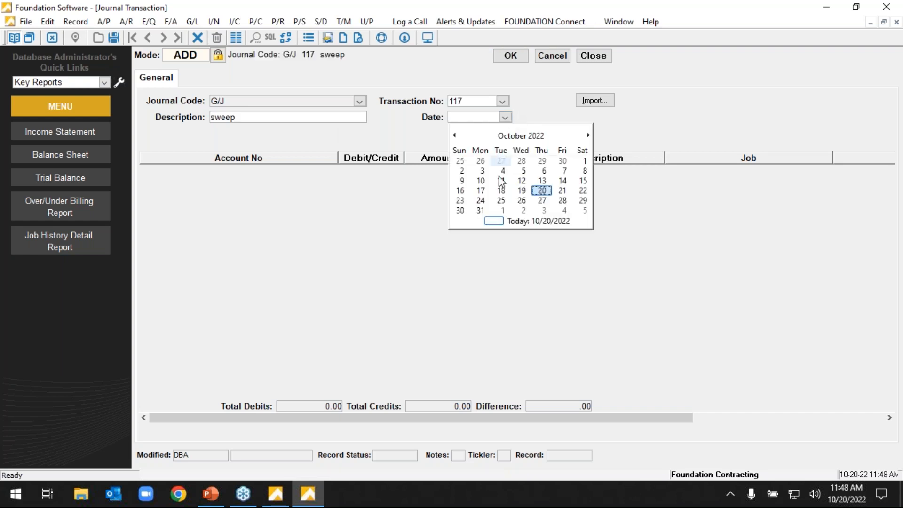
left_click(522, 190)
key("Tab")
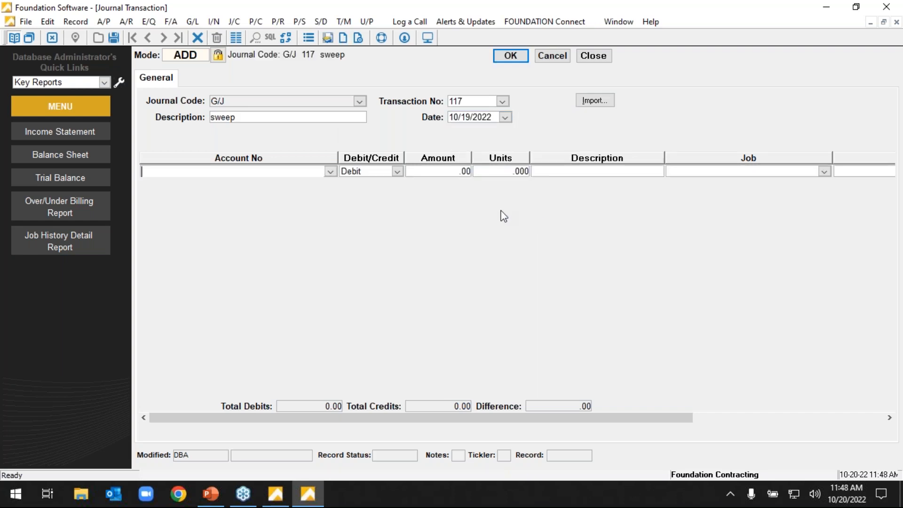
Enter a 100.00 debit line to account 2020 - Accounts Payable-Retainage in the journal entry.
left_click(330, 171)
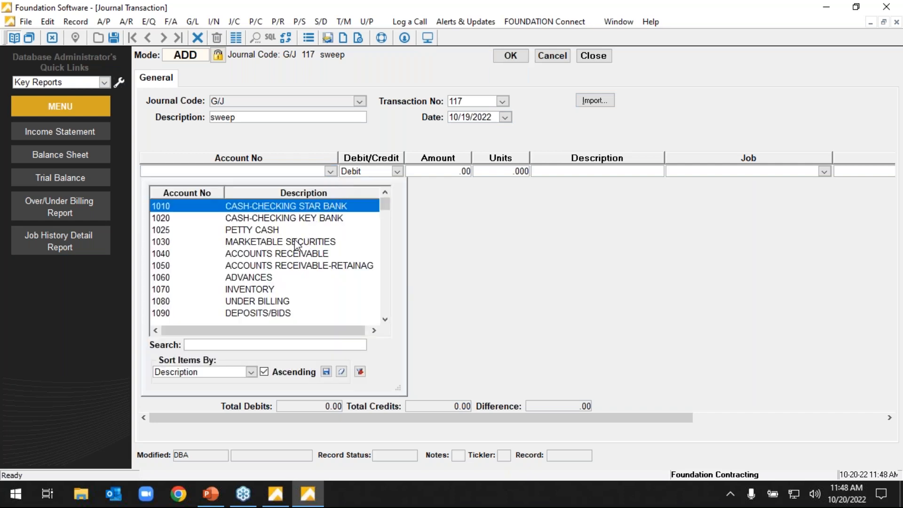
left_click(270, 301)
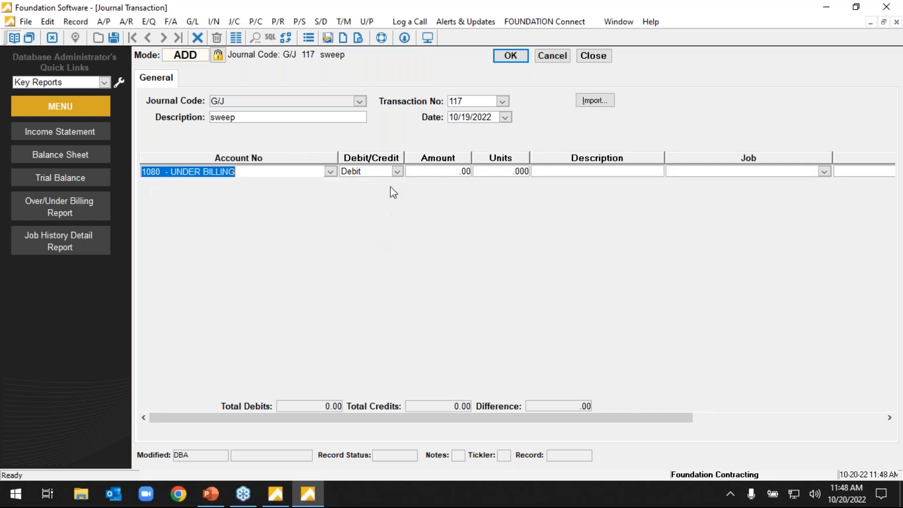
left_click(429, 172)
left_click(330, 172)
scroll(311, 282, "down", 5)
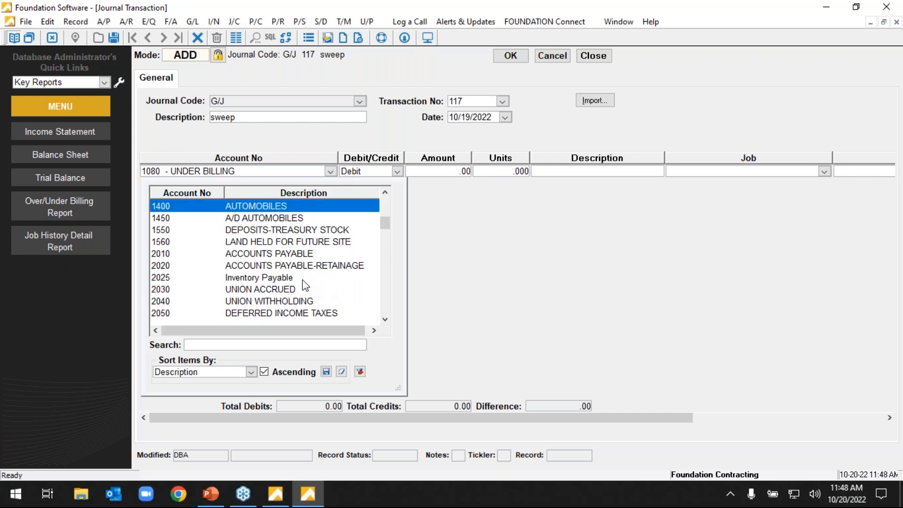
left_click(288, 265)
left_click(445, 170)
type("100")
key("Tab")
key("Tab")
key("Tab")
key("Tab")
key("Tab")
key("Tab")
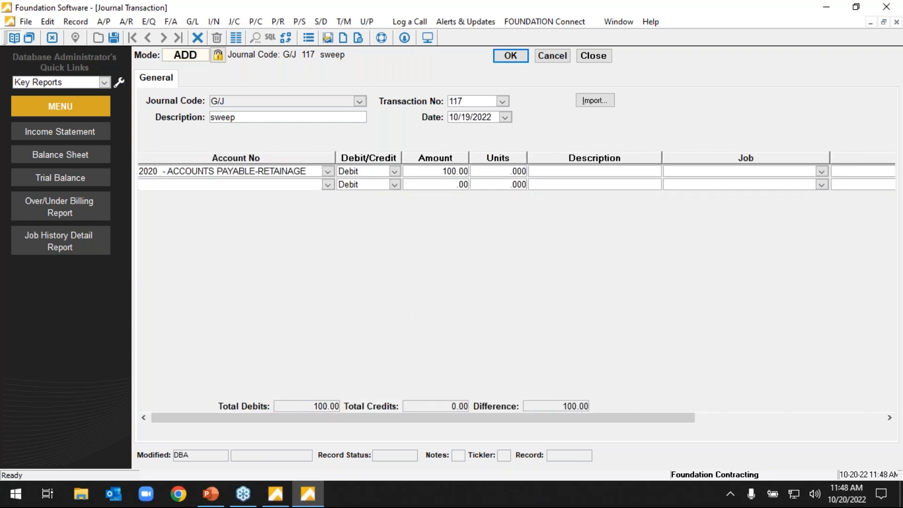
Enter an offsetting 100.00 credit line to account 1030 - Marketable Securities and save the entry, accepting the validation warning.
key("alt+Down")
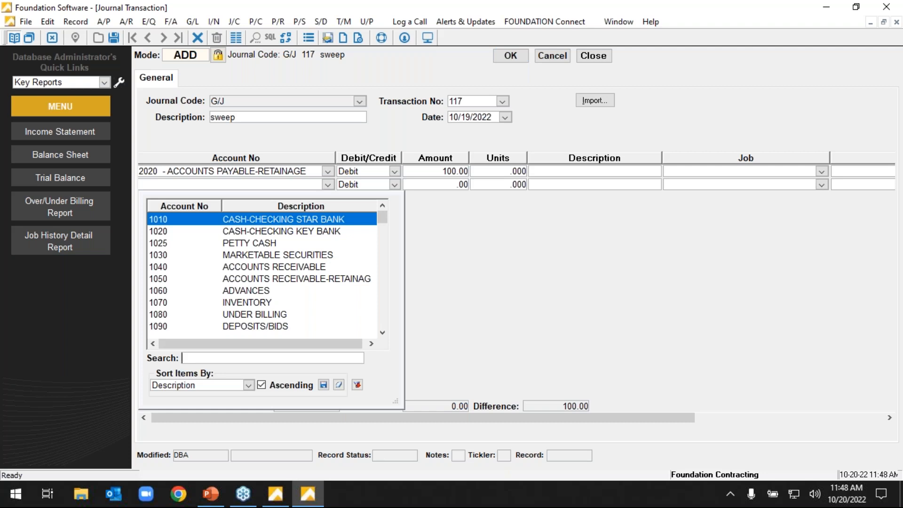
type("m")
key("Return")
key("c")
key("Tab")
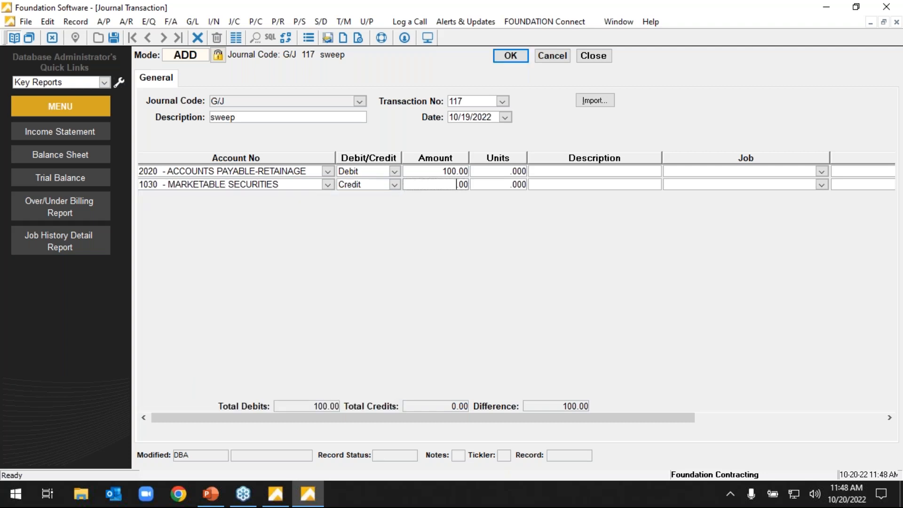
type("100")
left_click(521, 59)
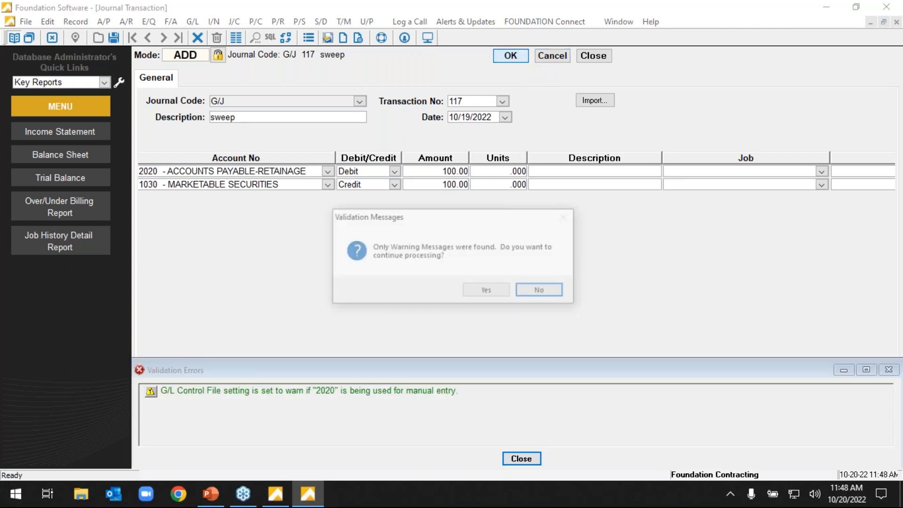
left_click(491, 291)
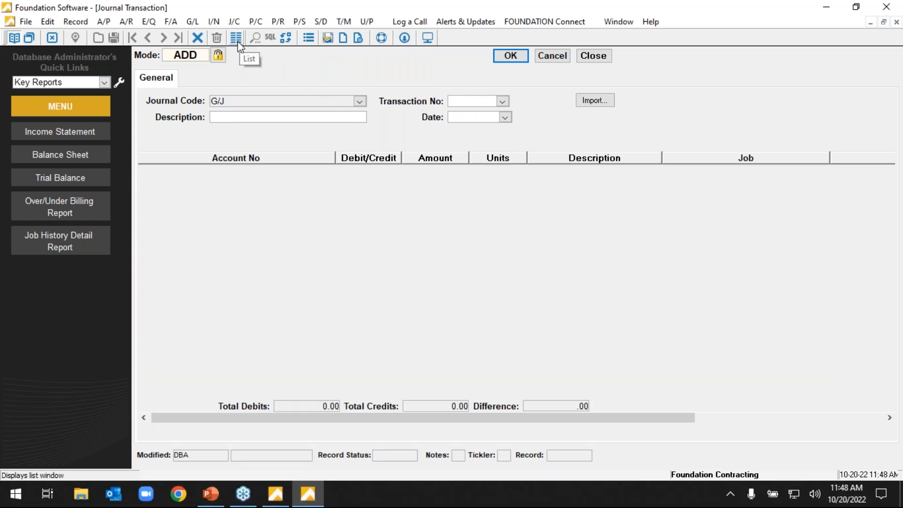
Generate the journal transaction list for the G/J General Journal and post its transactions to history.
left_click(238, 41)
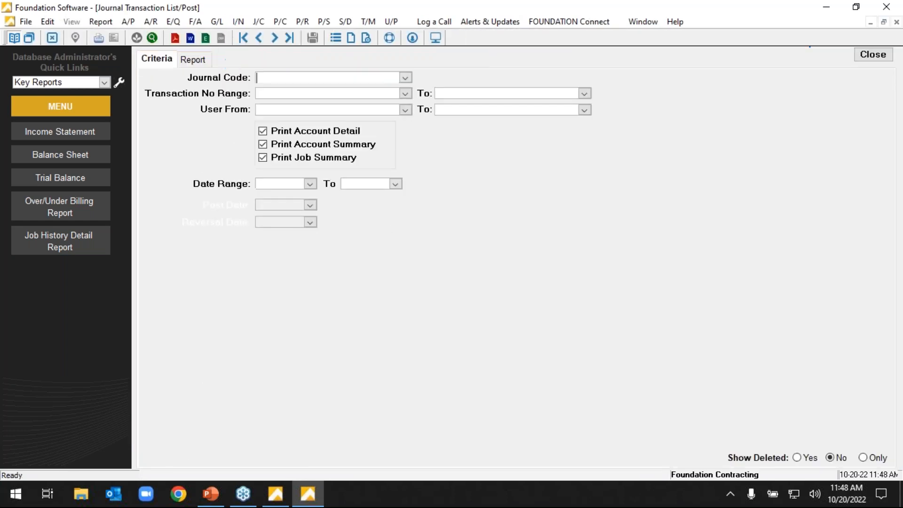
left_click(205, 61)
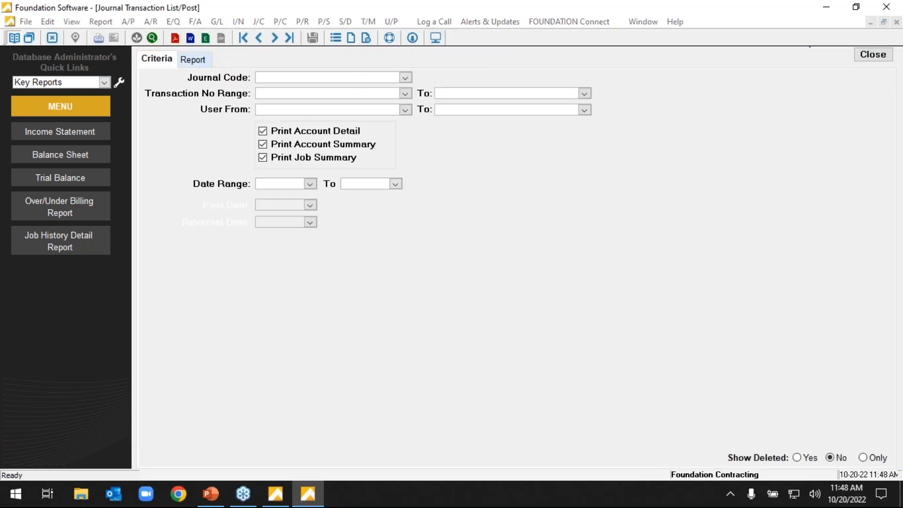
left_click(405, 78)
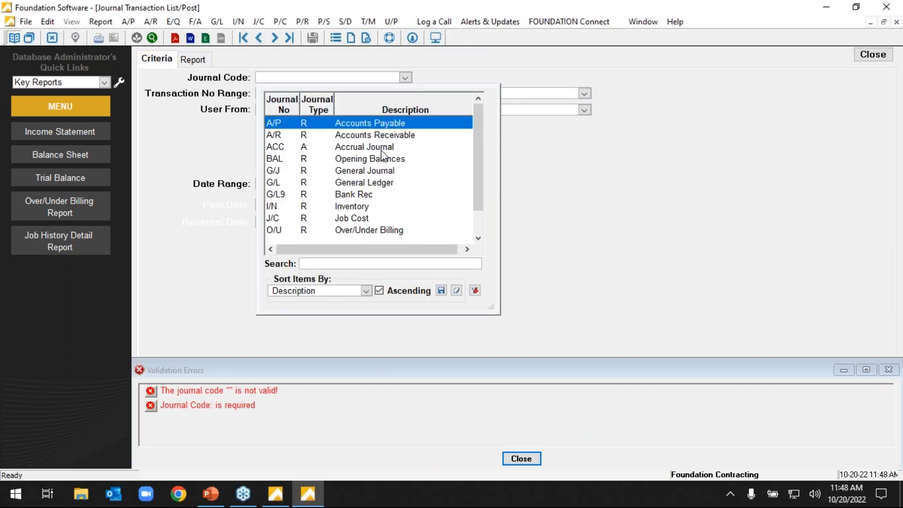
left_click(371, 173)
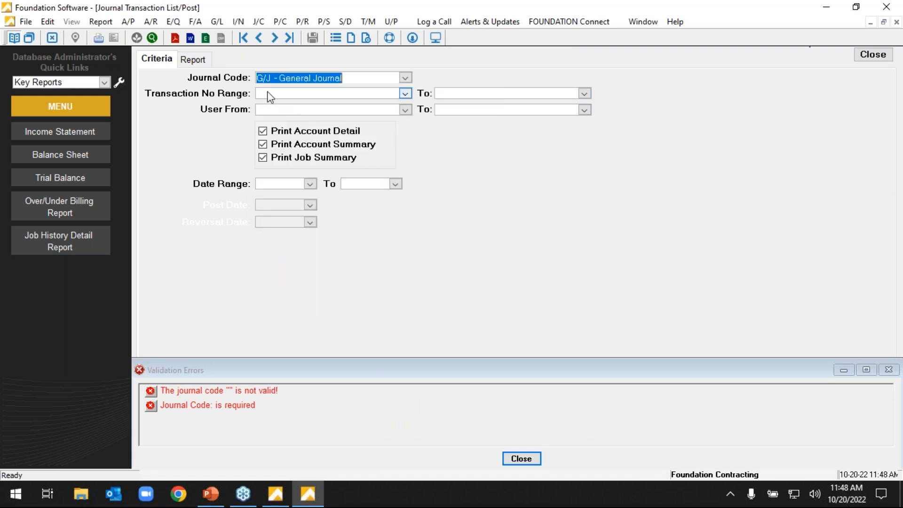
left_click(194, 59)
left_click(313, 38)
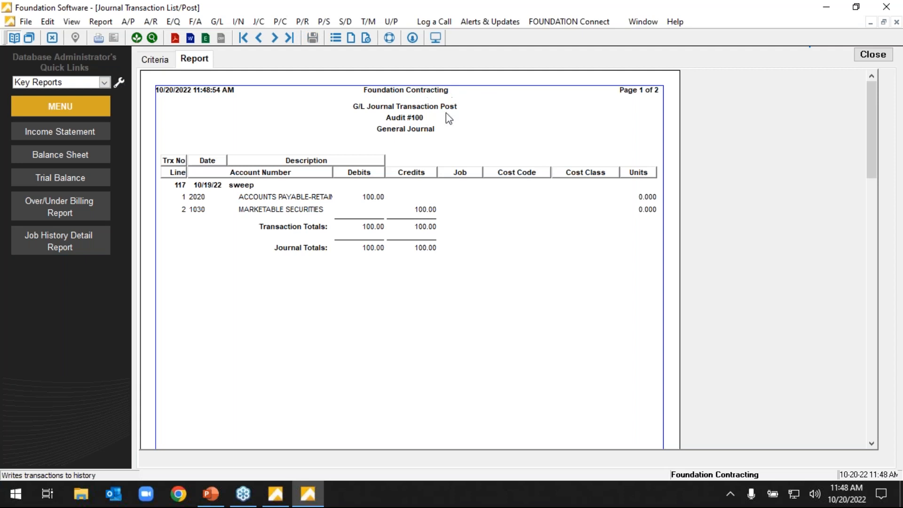
Close the journal posting report and the journal transaction entry screen.
left_click(873, 55)
left_click(454, 252)
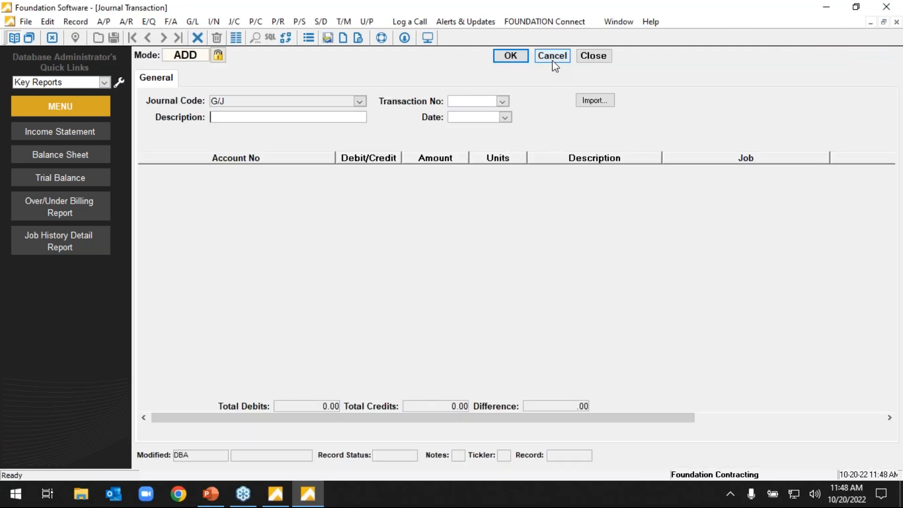
left_click(585, 57)
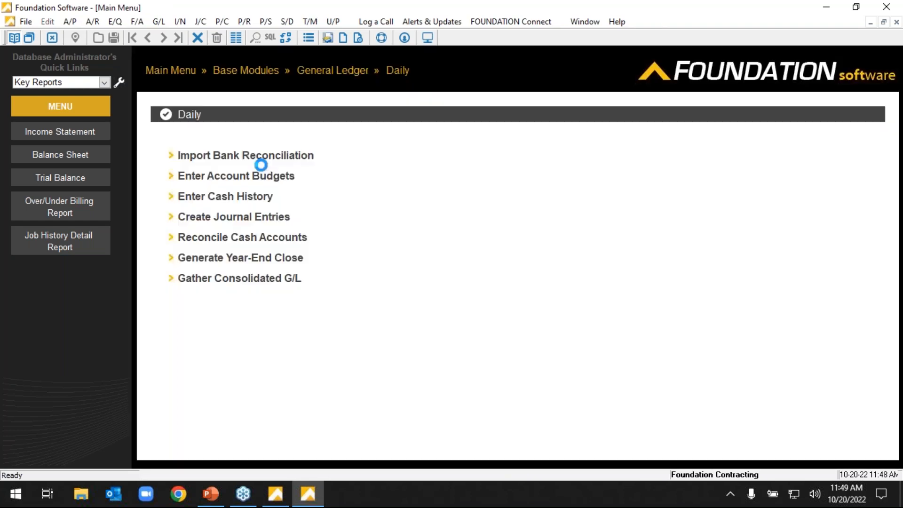
left_click(472, 278)
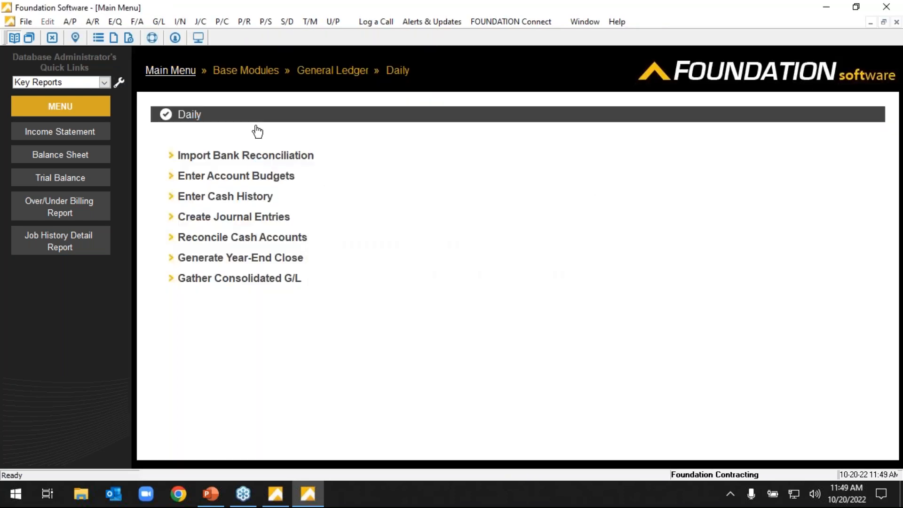
Open General Ledger account maintenance and view the Income/Expense options of the overhead allocation report formula.
left_click(173, 76)
left_click(395, 159)
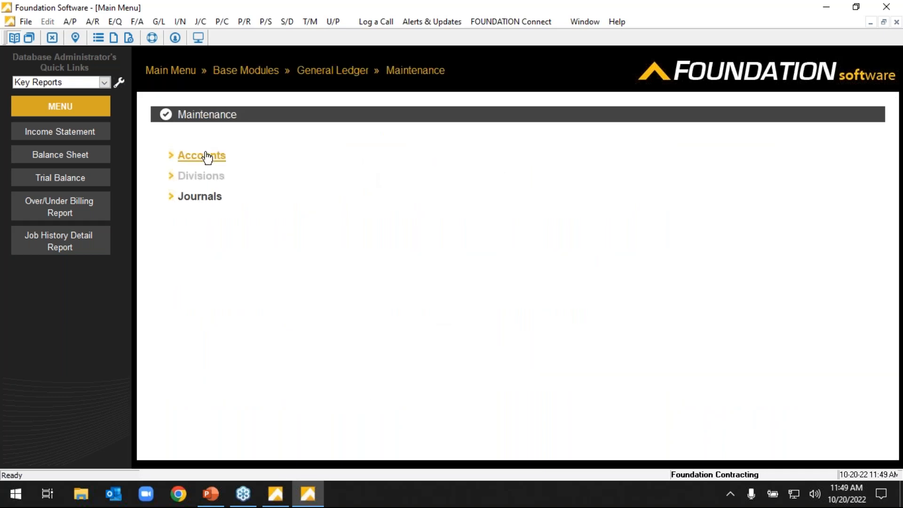
left_click(206, 156)
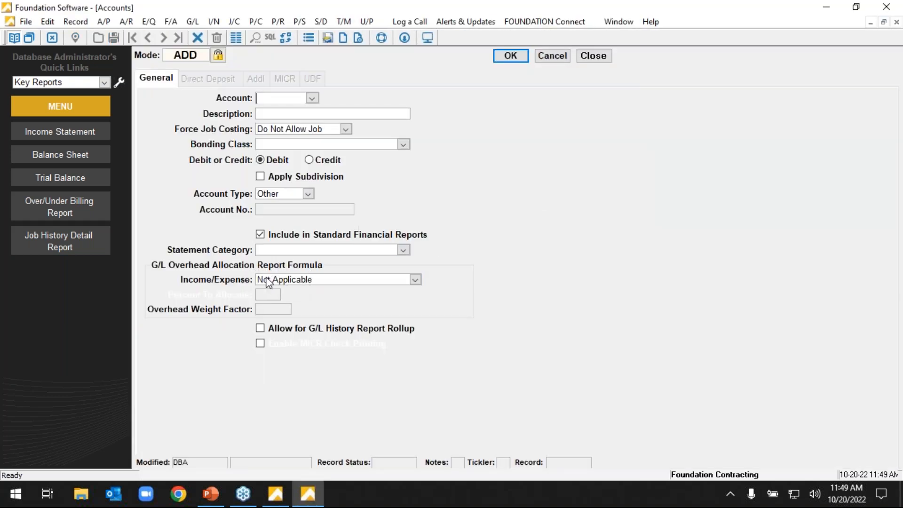
left_click(415, 280)
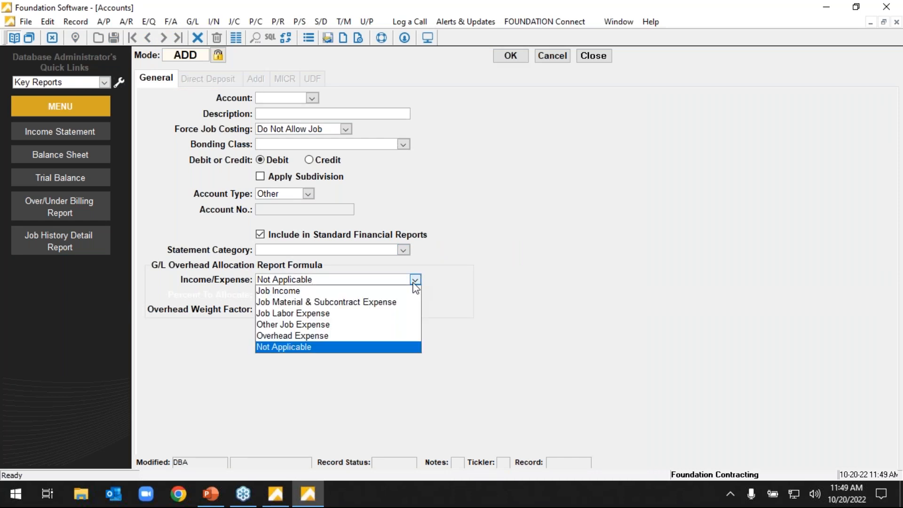
Switch account maintenance to modify mode, view account 2070 - Accrued FICA, and cancel out of it.
left_click(202, 60)
left_click(312, 98)
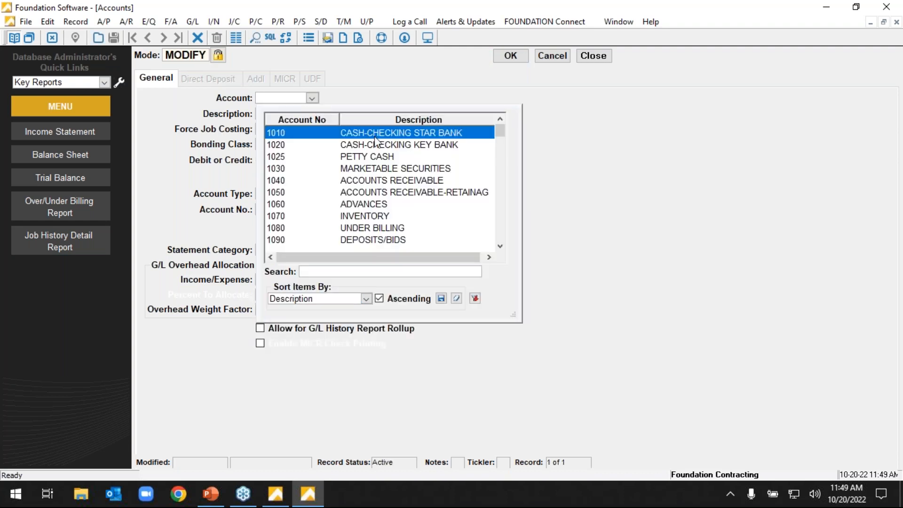
scroll(416, 162, "down", 3)
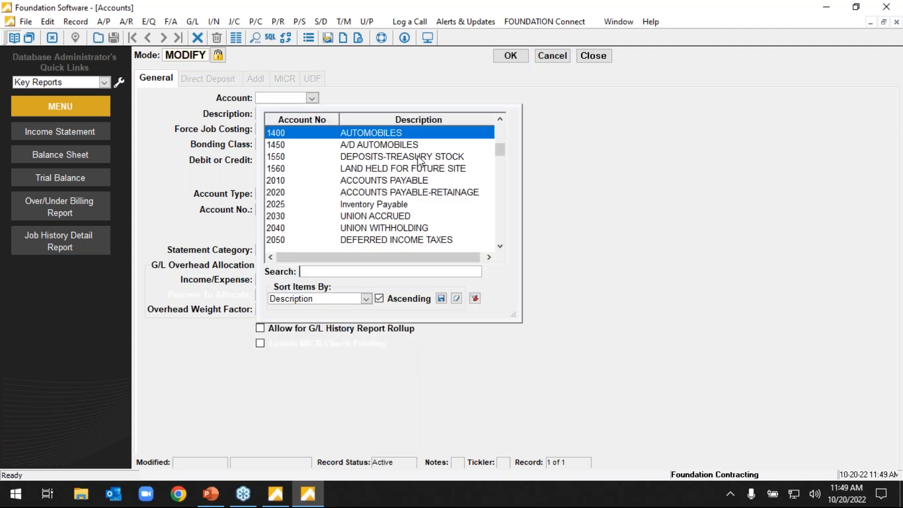
scroll(417, 160, "down", 1)
left_click(398, 229)
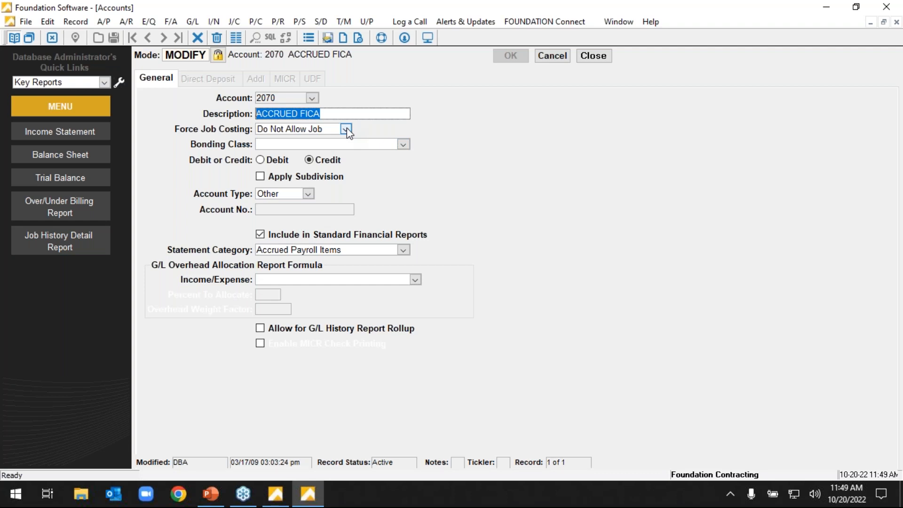
left_click(543, 60)
View account 4062 - Field Labor and its Force Job Costing options, leaving the account unchanged and closing account maintenance.
left_click(311, 98)
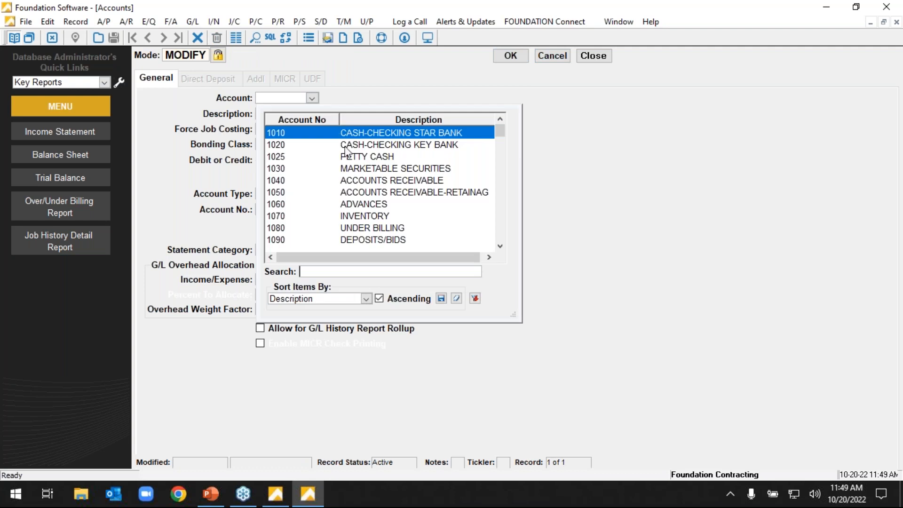
scroll(399, 216, "down", 3)
scroll(420, 212, "down", 3)
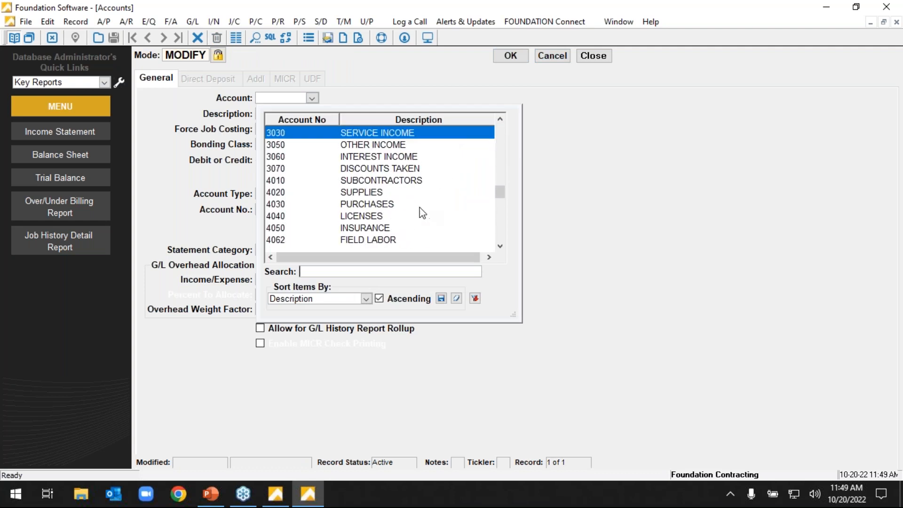
left_click(387, 240)
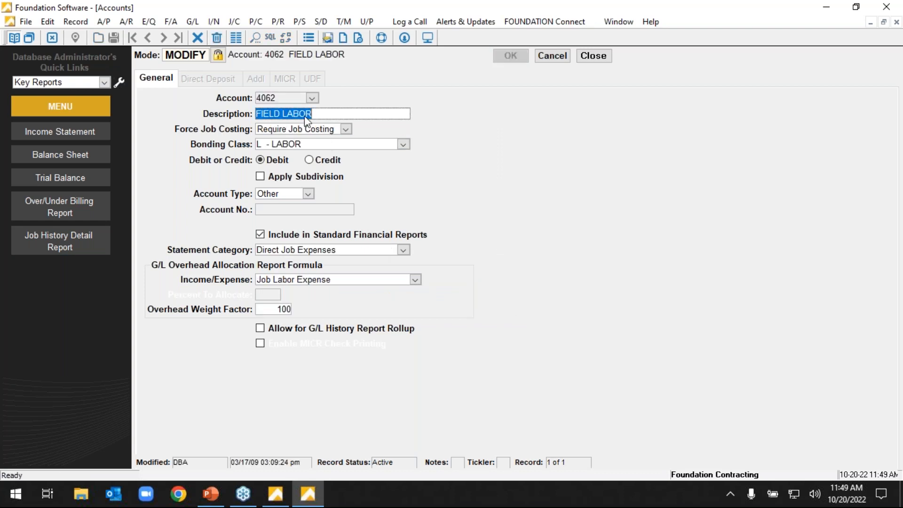
left_click(271, 127)
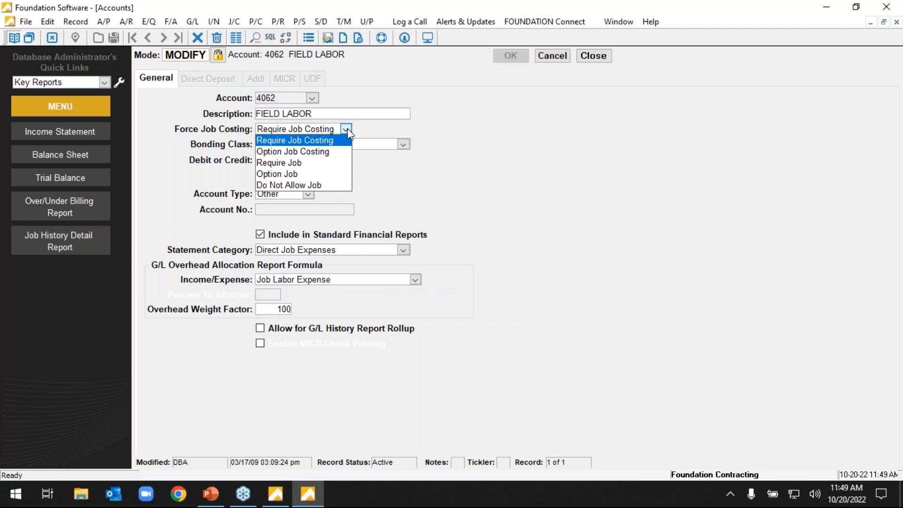
left_click(354, 112)
left_click(346, 128)
left_click(394, 115)
left_click(553, 55)
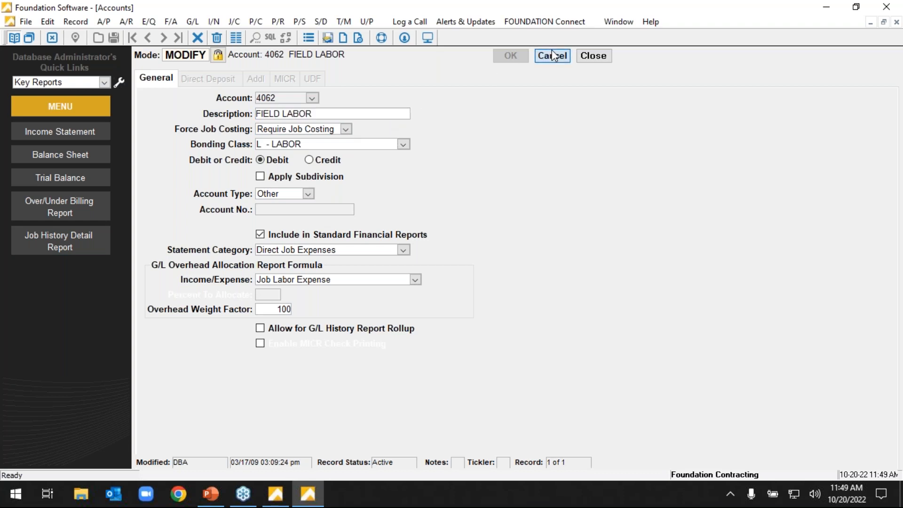
left_click(592, 56)
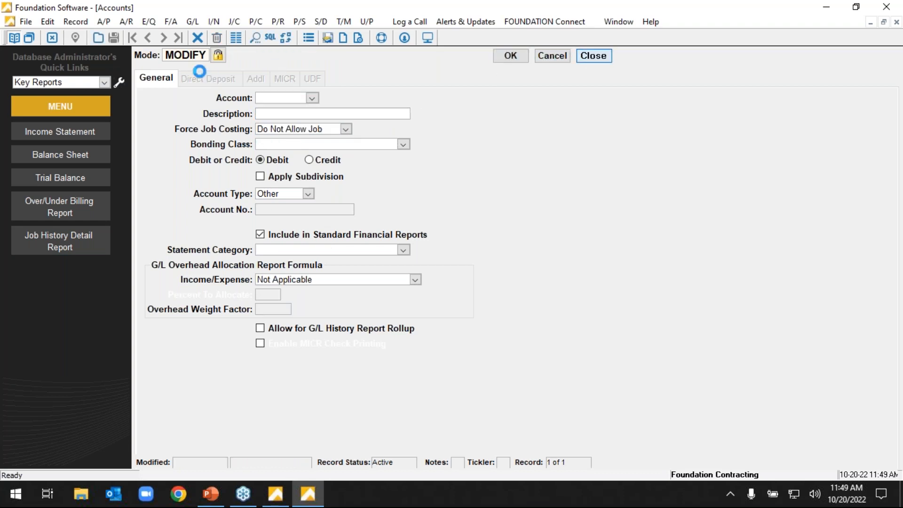
Start a General Ledger cash account reconciliation for account 1010 - Cash-Checking Star Bank.
left_click(180, 73)
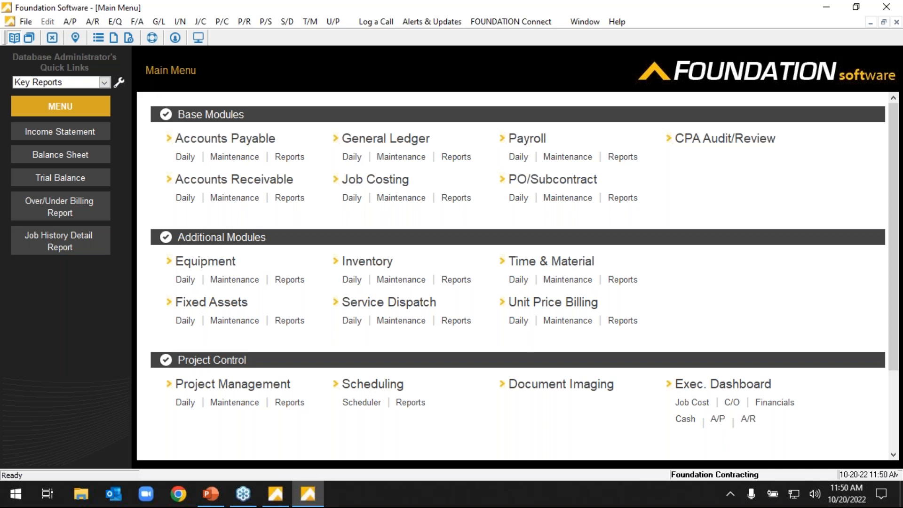
left_click(351, 157)
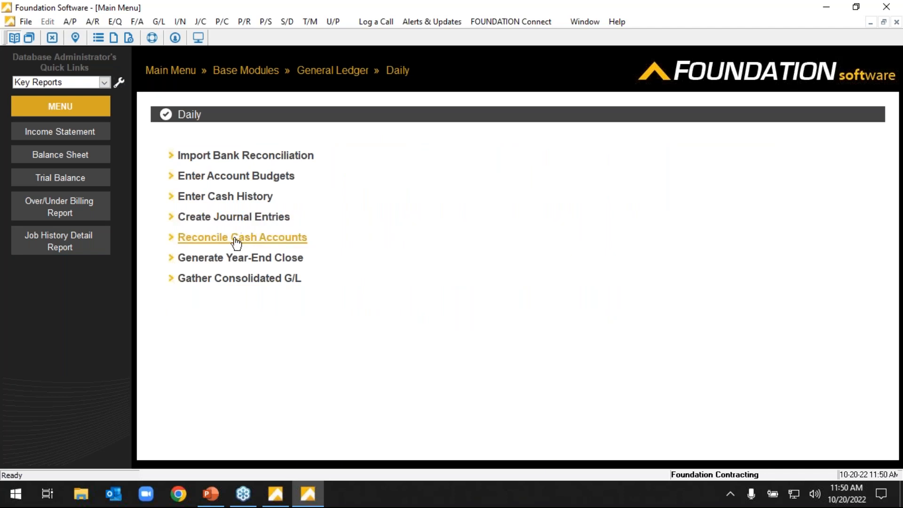
left_click(250, 238)
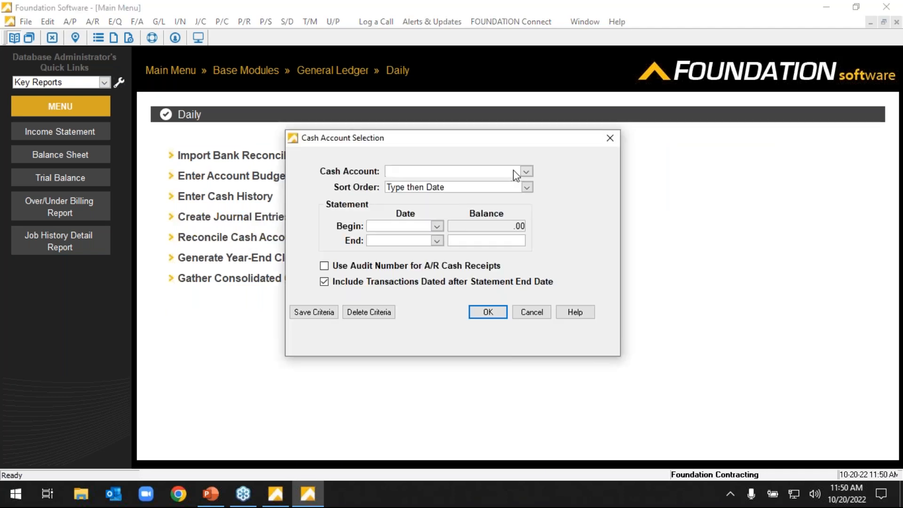
left_click(527, 170)
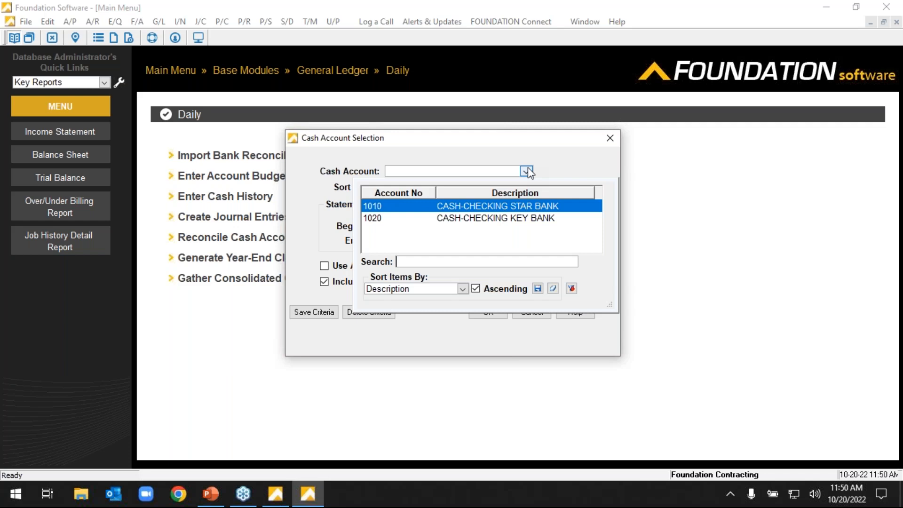
left_click(482, 209)
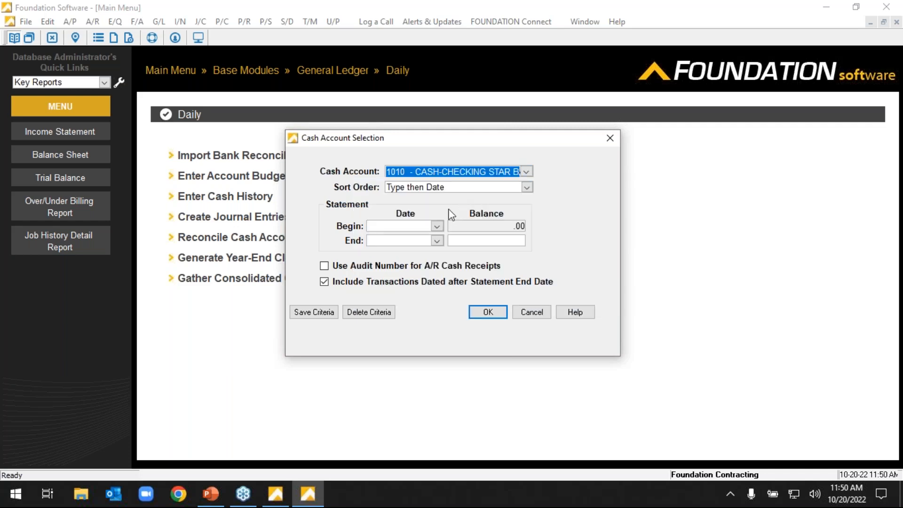
Set the statement period to 10/1/2022 through 10/31/2022 with an ending balance of 10.00 and load the transactions.
left_click(437, 226)
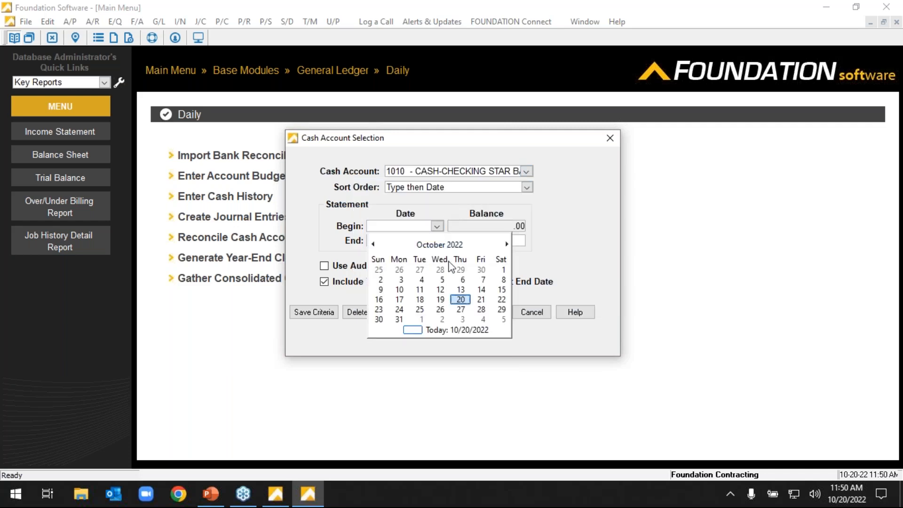
left_click(503, 269)
left_click(437, 241)
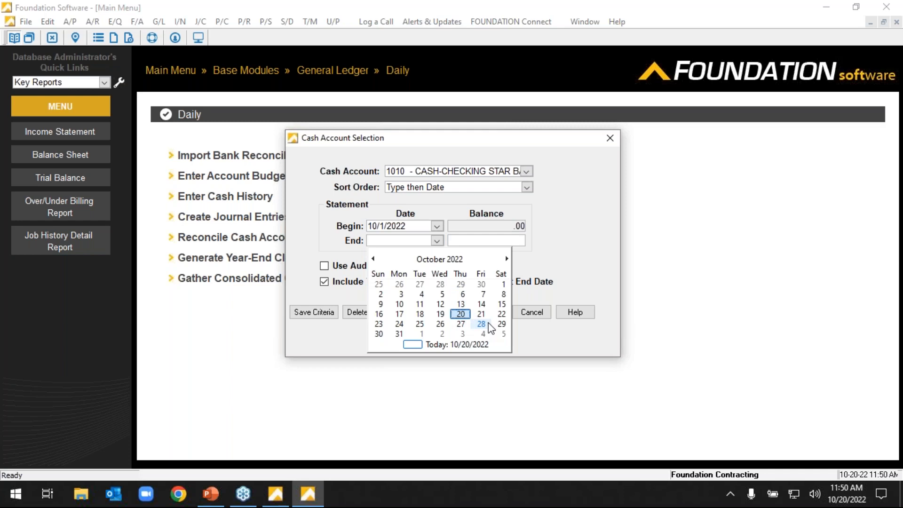
left_click(399, 334)
left_click(469, 245)
type("10")
key("Return")
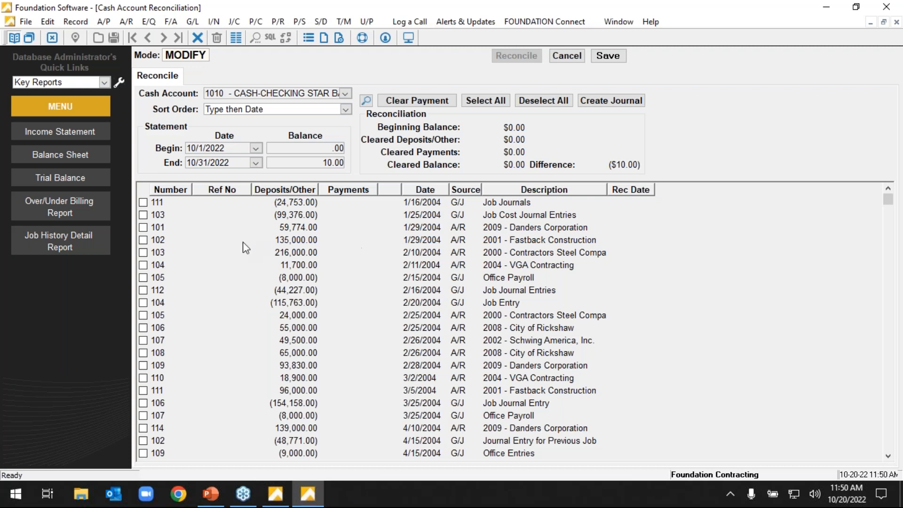
Mark A/R deposits 102 through 110 and the G/J job entry 104 as cleared in the reconciliation.
left_click(143, 239)
left_click(143, 251)
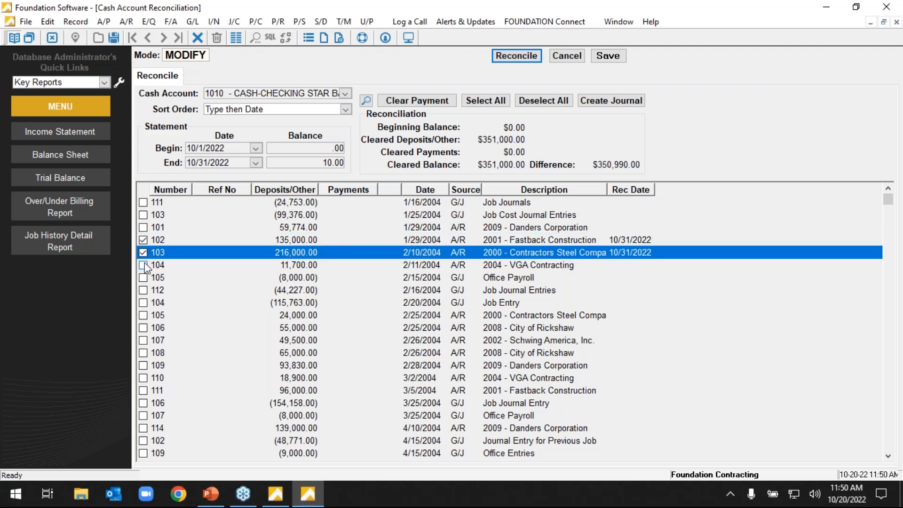
left_click(143, 265)
left_click(143, 303)
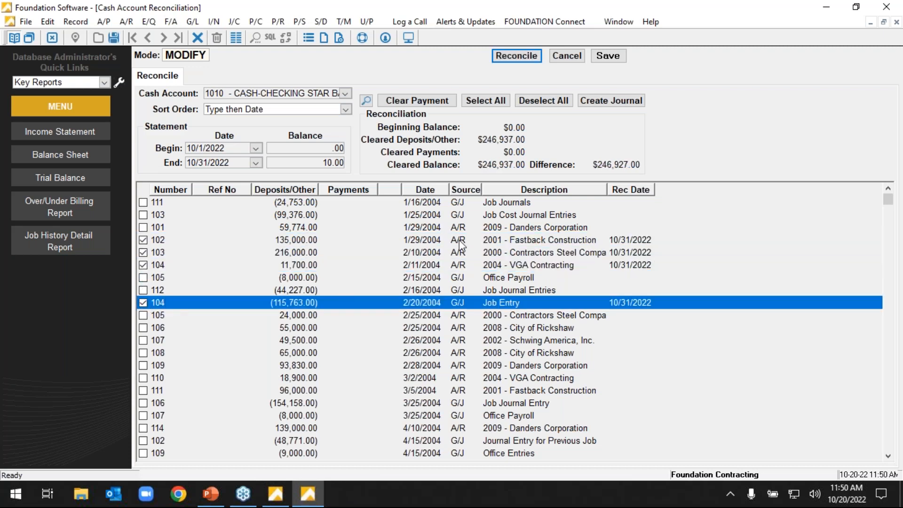
key("Down")
key("space")
key("Down")
key("space")
key("Down")
key("space")
key("Down")
key("space")
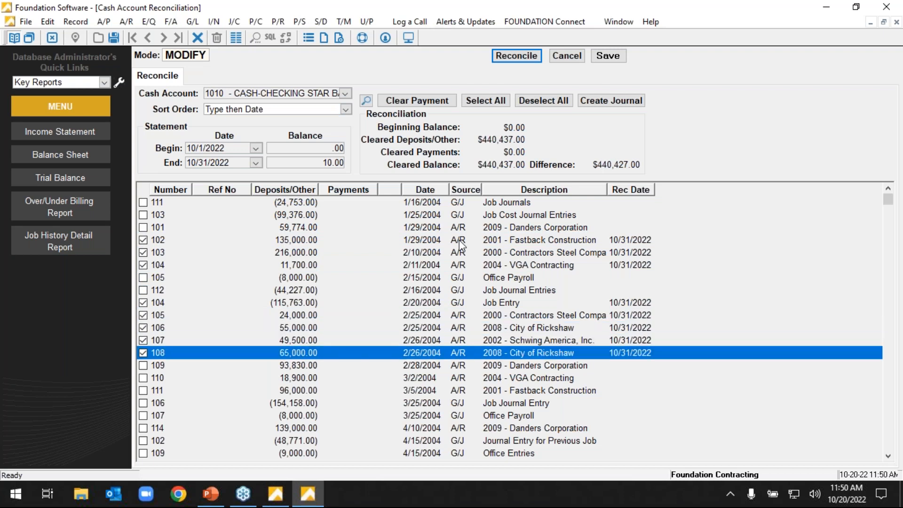
key("Down")
key("space")
key("Down")
key("space")
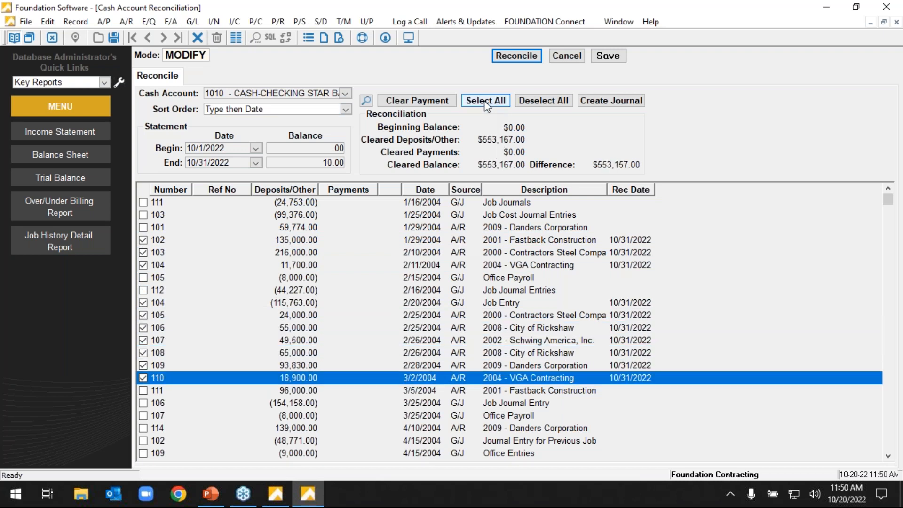
View the transaction types available for clearing a range of checks, and cancel without clearing any.
left_click(400, 104)
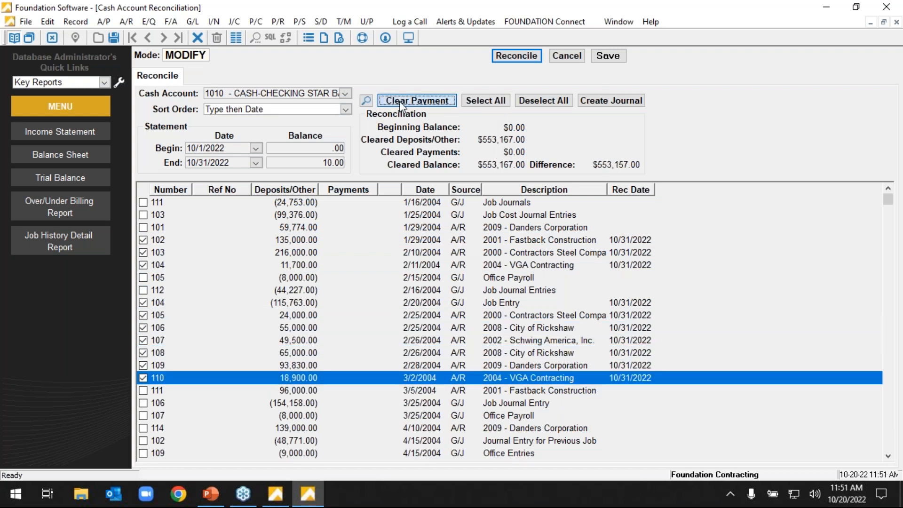
left_click(429, 216)
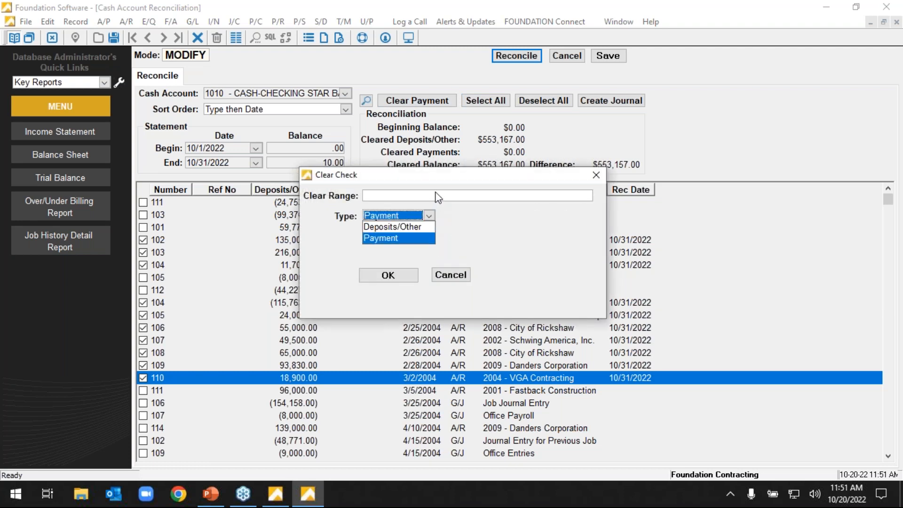
left_click(435, 194)
left_click(429, 214)
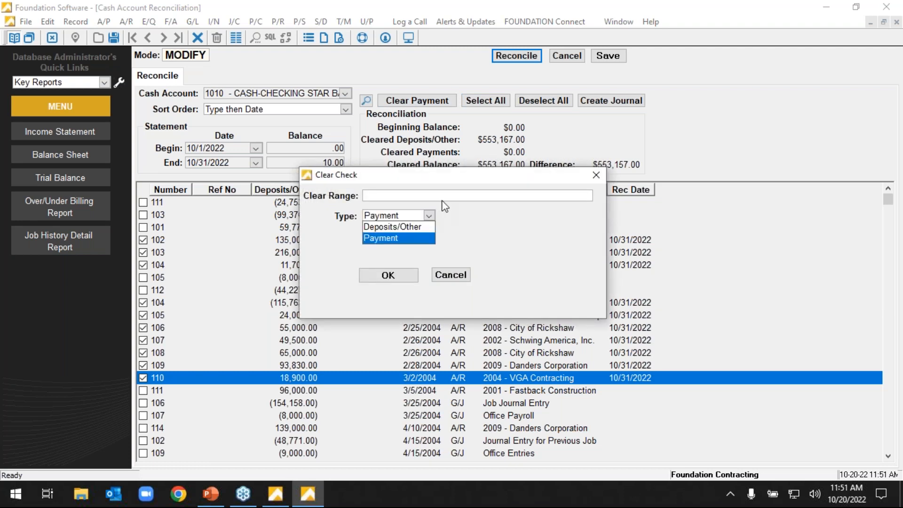
left_click(460, 274)
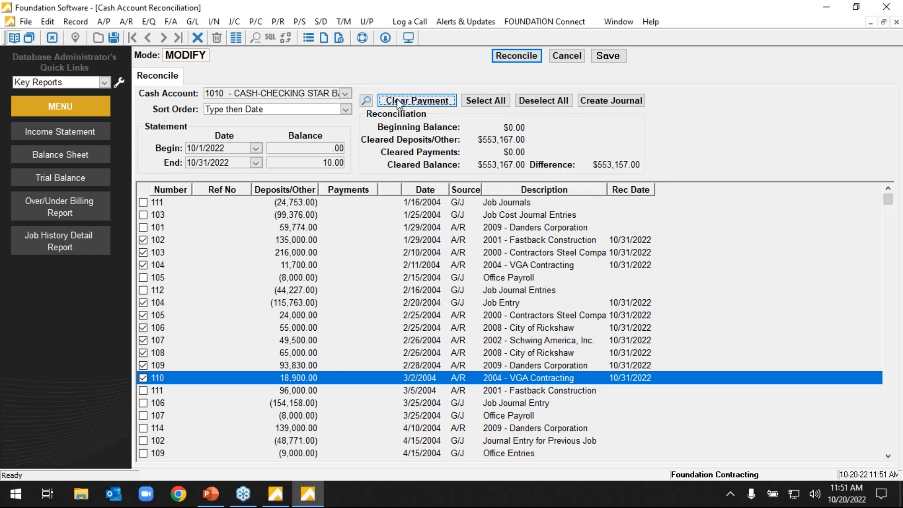
View the fields available for searching reconciliation transactions, and cancel the search.
left_click(366, 101)
left_click(432, 179)
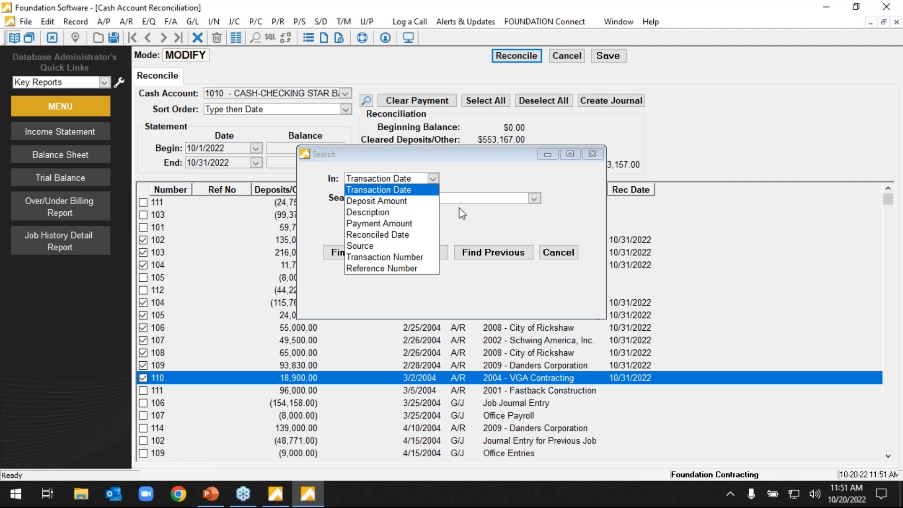
left_click(558, 252)
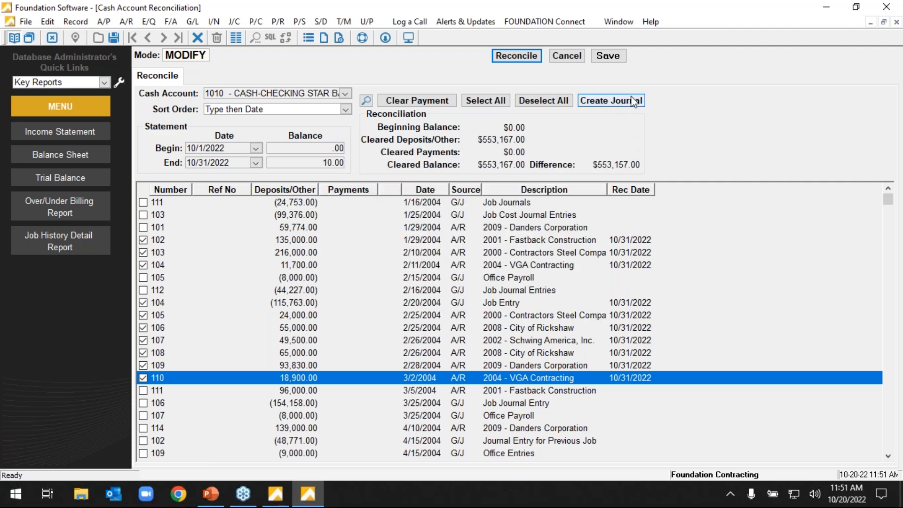
Draft a 50.00 withdrawal journal transaction for cash account 1010 from the reconciliation, and cancel it.
left_click(596, 104)
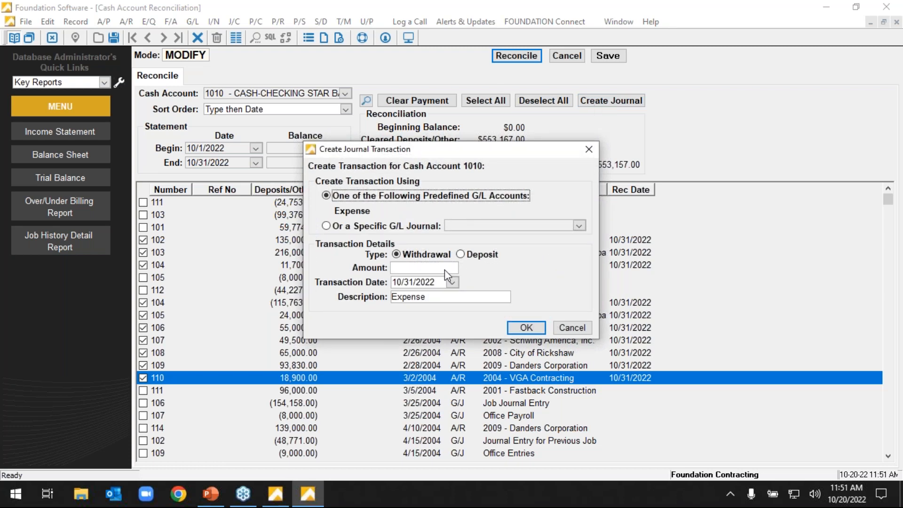
left_click(444, 268)
type("50.00")
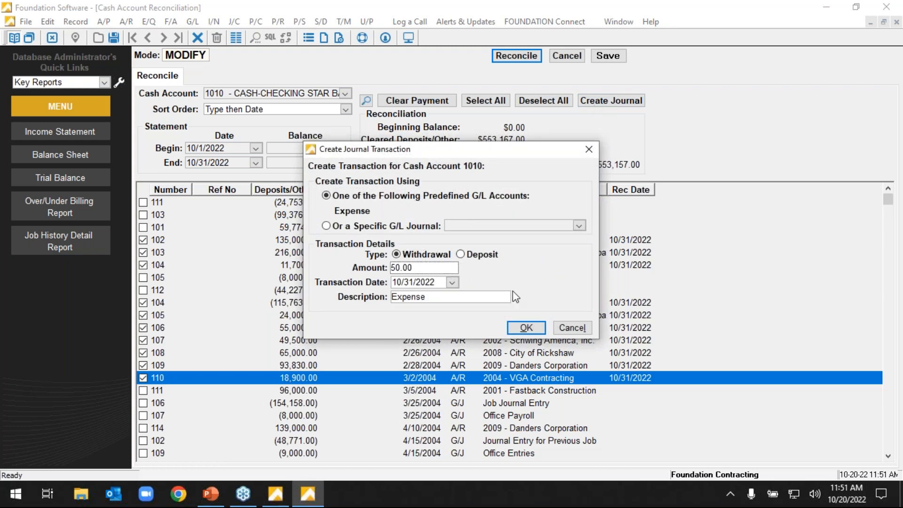
left_click(572, 331)
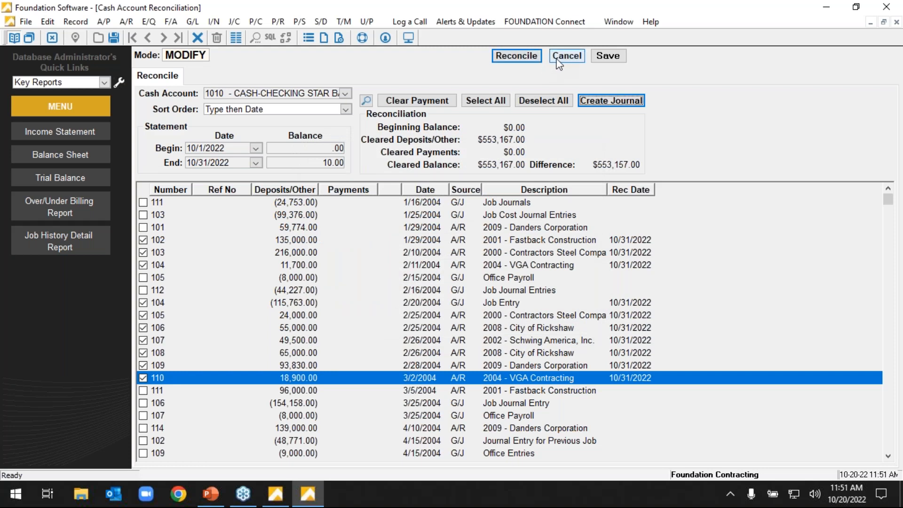
Exit the cash account reconciliation without saving the changes.
left_click(558, 60)
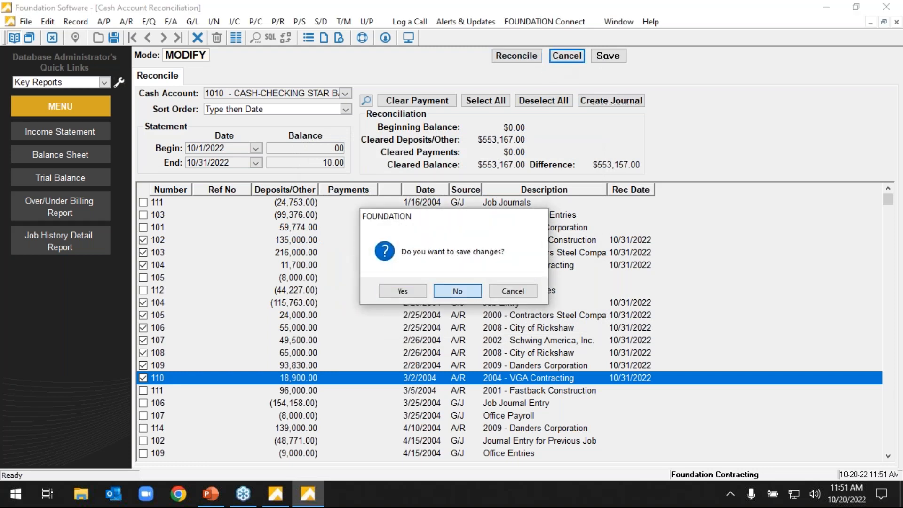
left_click(470, 287)
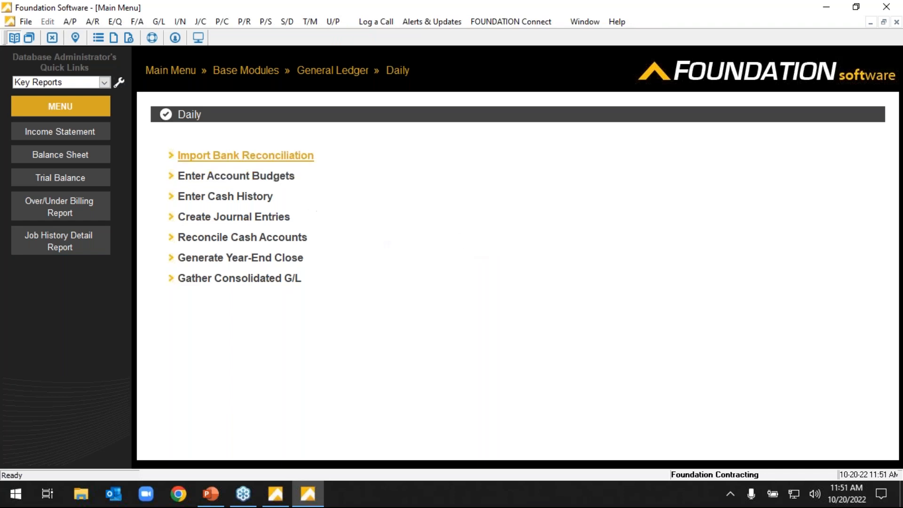
Start a new Accounts Payable invoice with the transaction type Prepaid Credit Card.
left_click(176, 72)
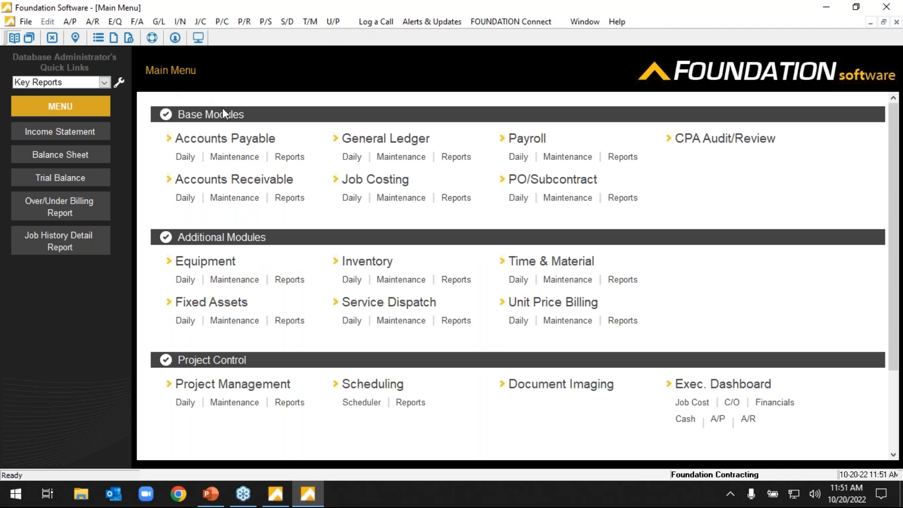
left_click(187, 157)
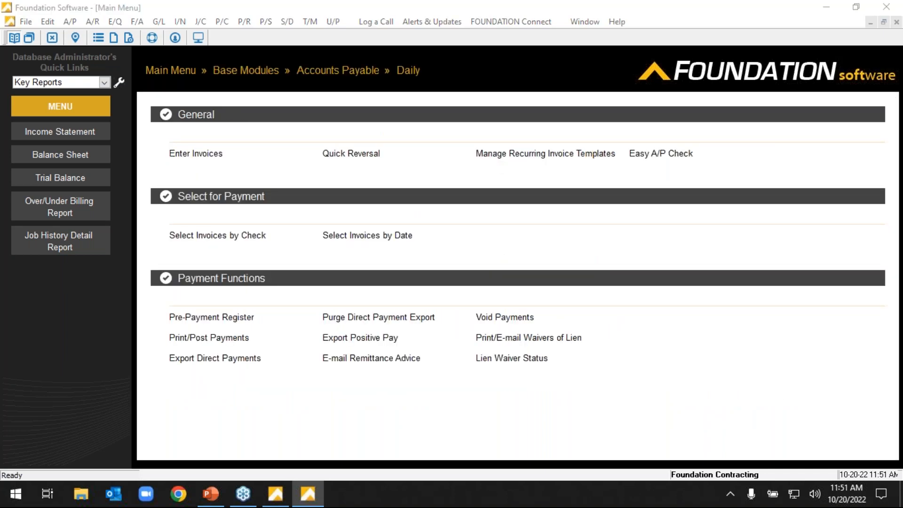
left_click(196, 155)
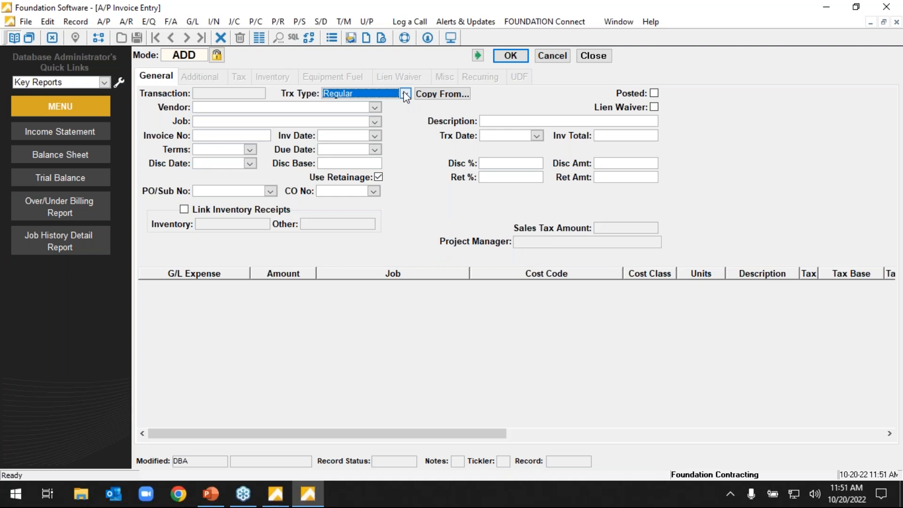
left_click(404, 94)
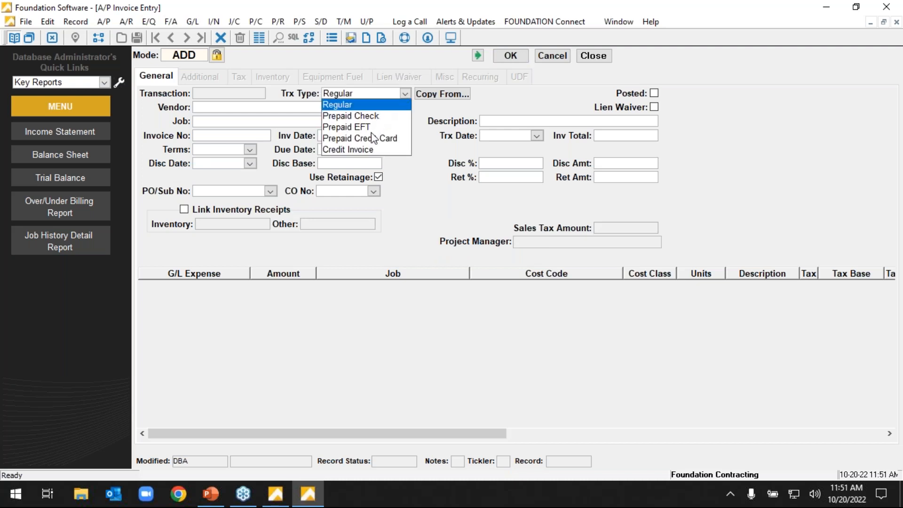
left_click(374, 138)
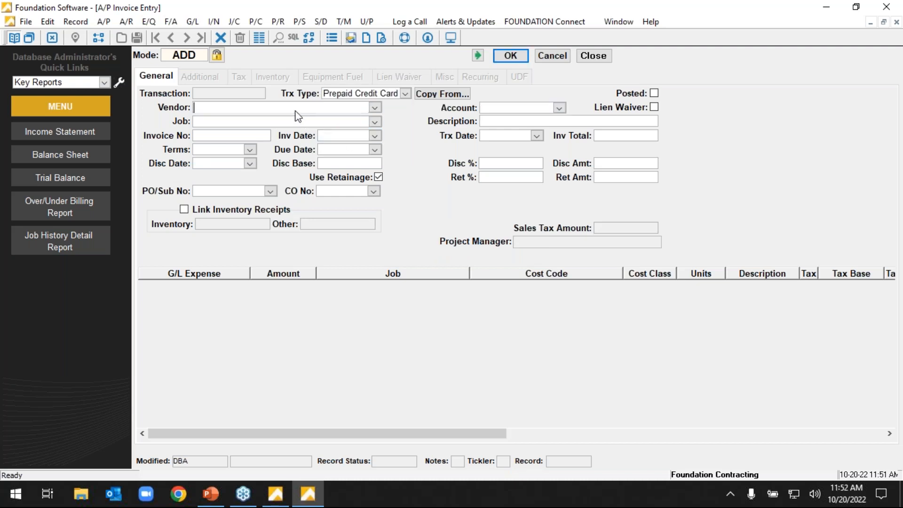
left_click(375, 107)
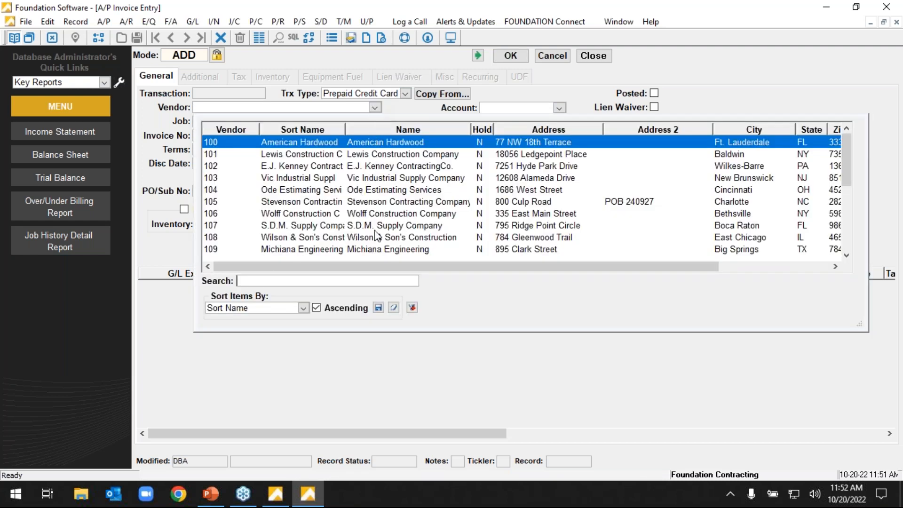
left_click(376, 225)
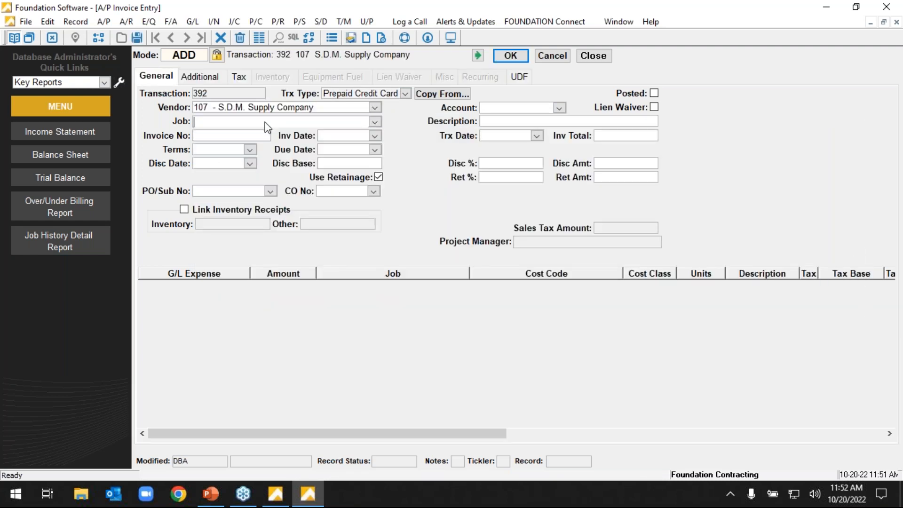
type("12 - Hopkins Airport")
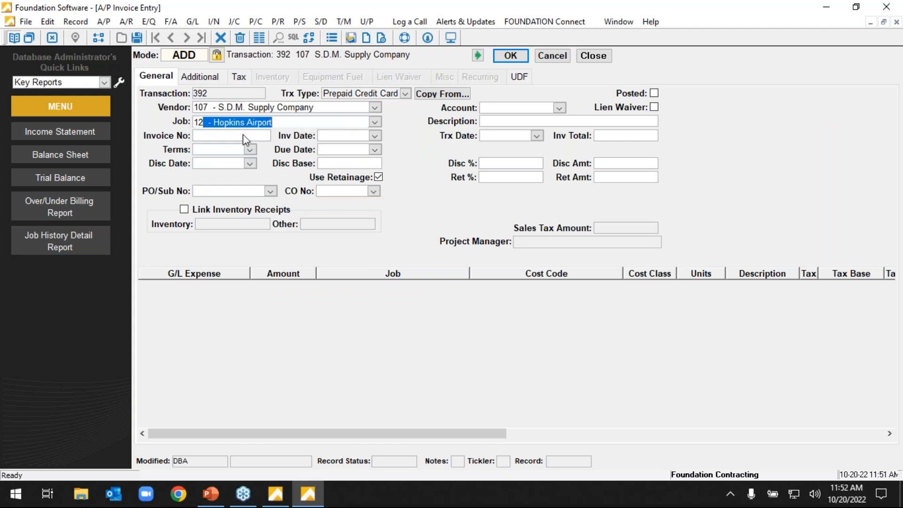
left_click(247, 135)
type("235253253253")
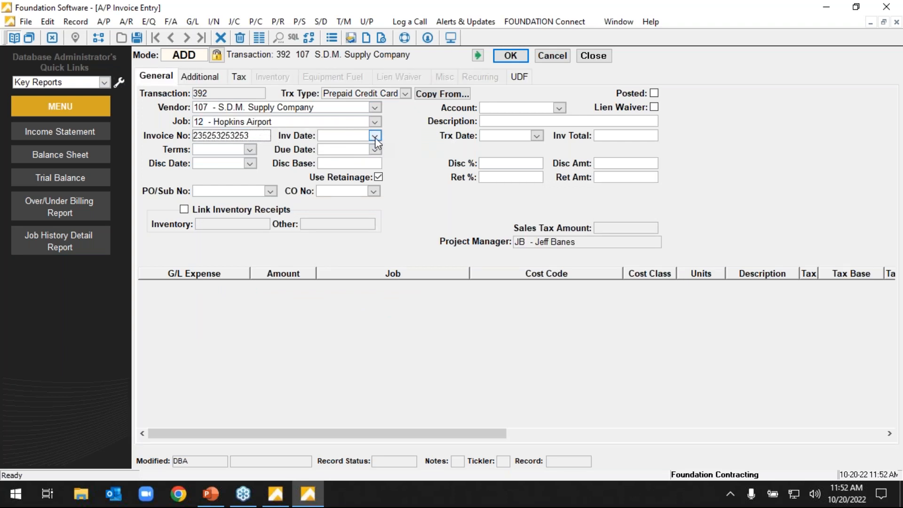
left_click(375, 136)
left_click(412, 206)
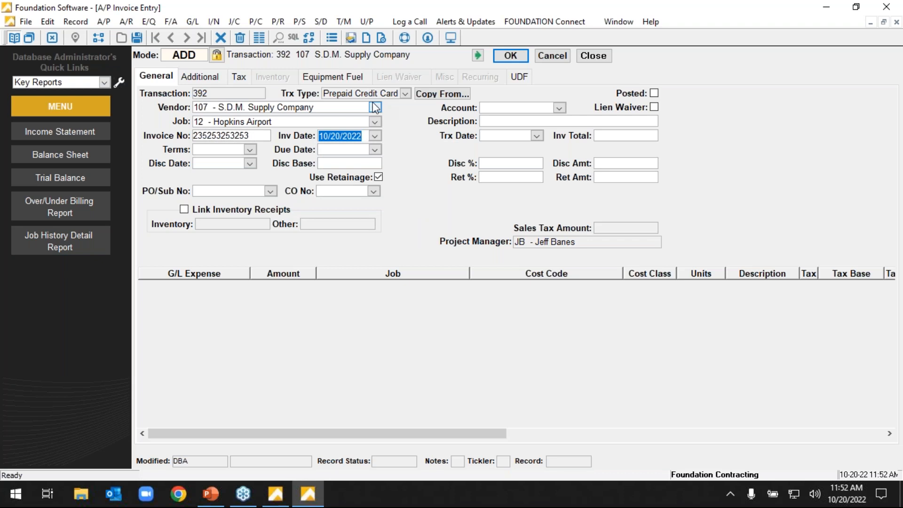
left_click(504, 108)
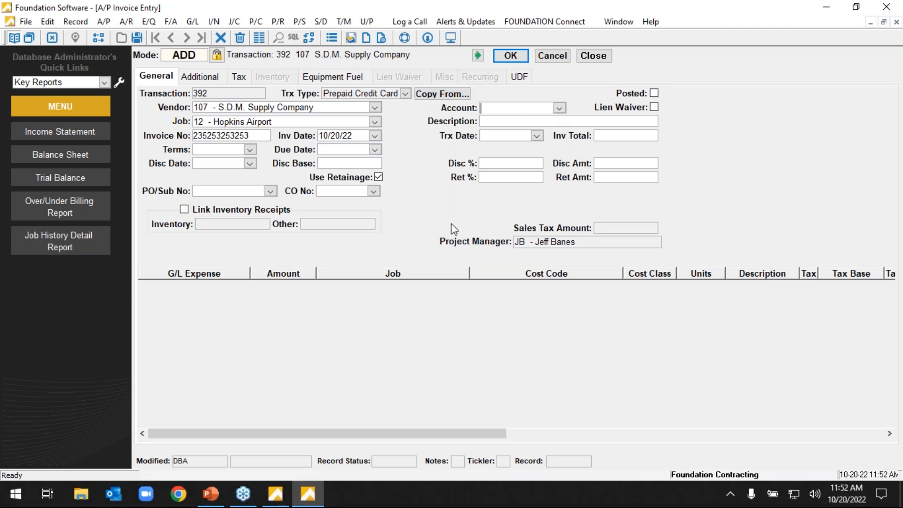
left_click(550, 57)
left_click(593, 56)
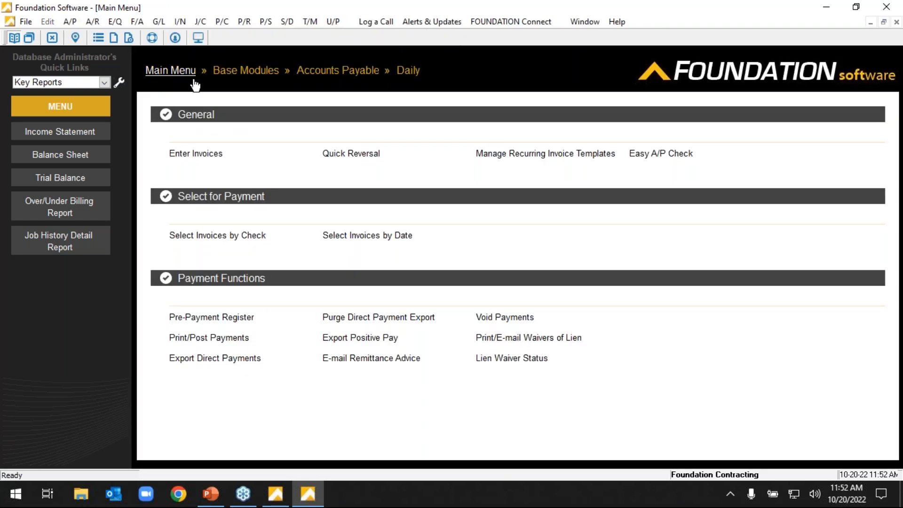
Open the AIA billing record of job 96020, Chester Avenue Bridge, for modification and display its billing items.
left_click(188, 71)
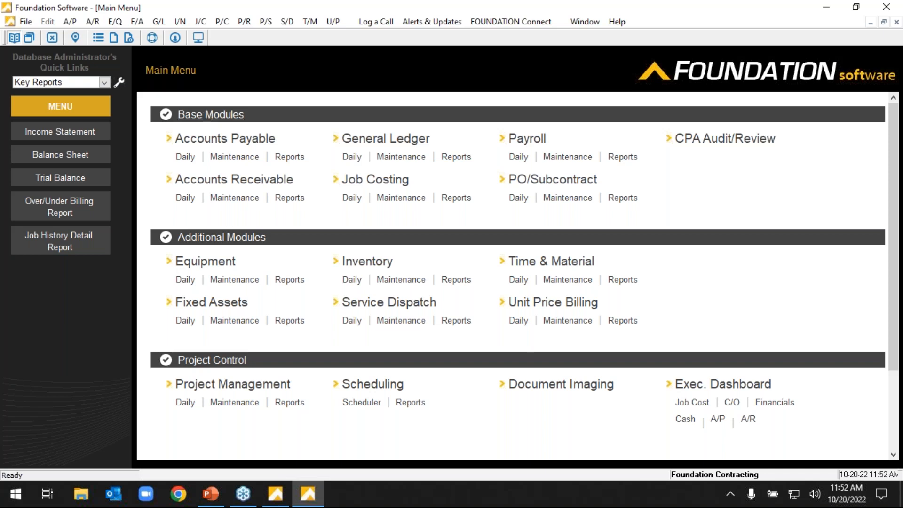
left_click(187, 199)
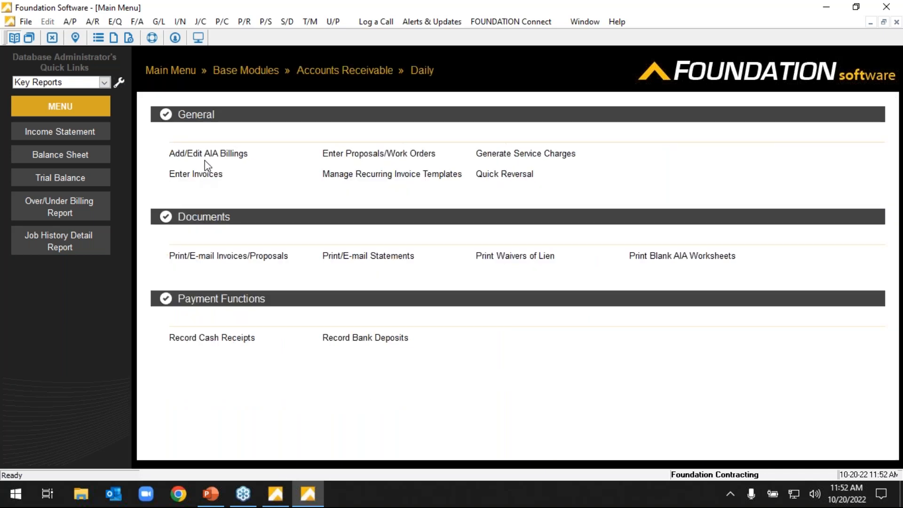
left_click(206, 155)
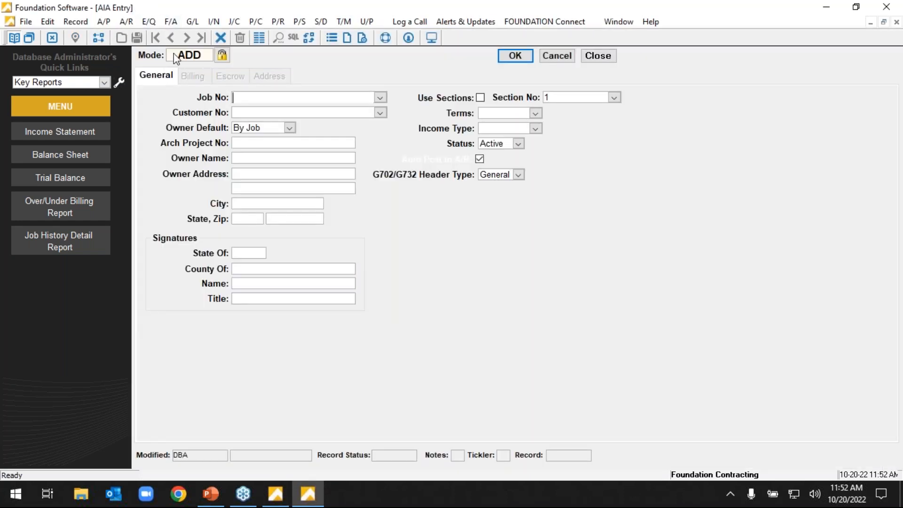
left_click(174, 57)
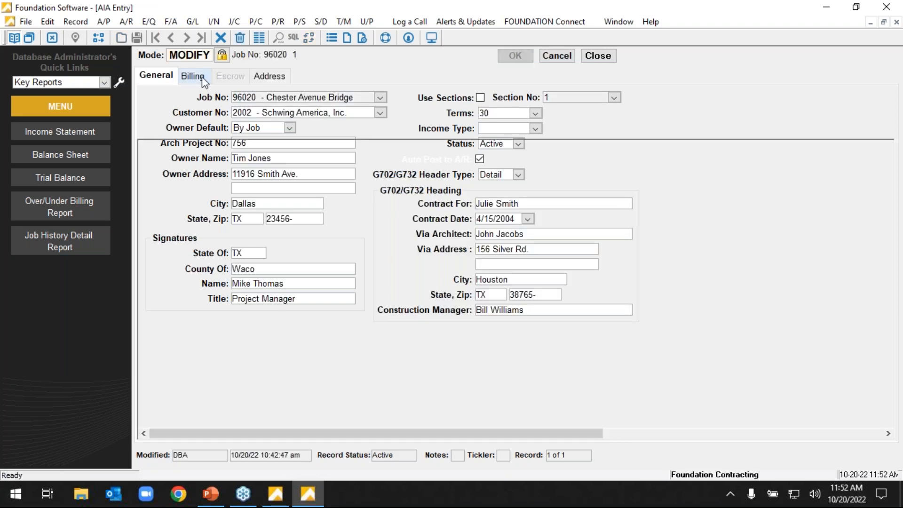
left_click(201, 78)
Set the percent complete to 20 for Site Work, 10 for Concrete, 15 for Masonry, 20 for Electrical and 10 for Mechanical.
left_click(596, 175)
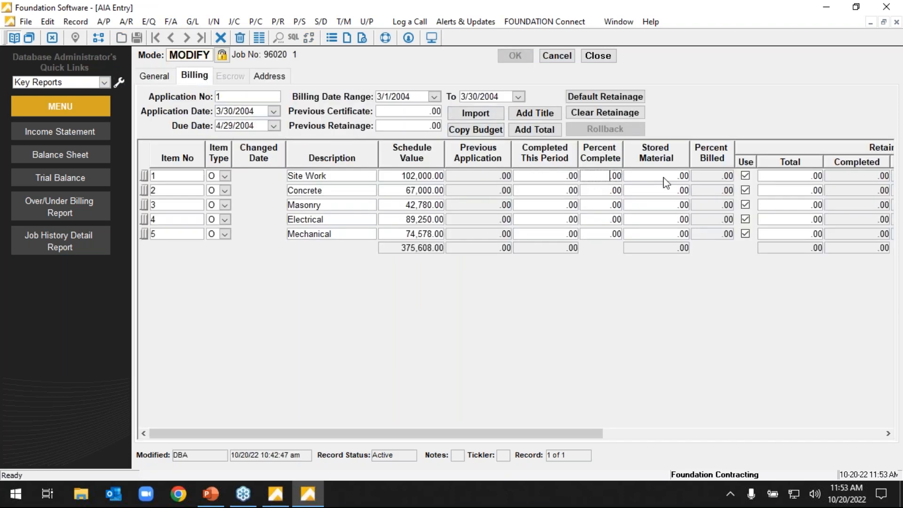
type("20")
key("Return")
type("10")
key("Return")
type("15")
key("Return")
type("20")
key("Return")
type("10")
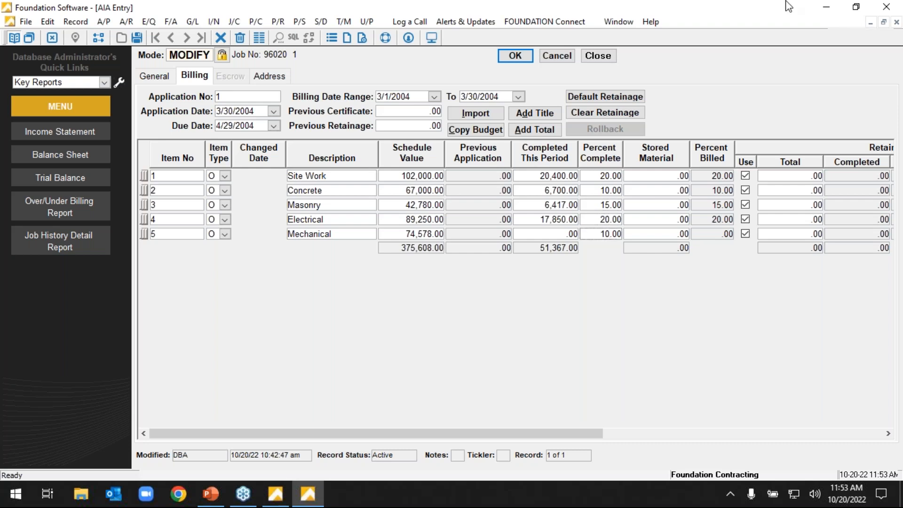
Apply the default retainage to the billing items and save the AIA application.
left_click(611, 99)
left_click_drag(565, 430, 610, 422)
left_click(514, 57)
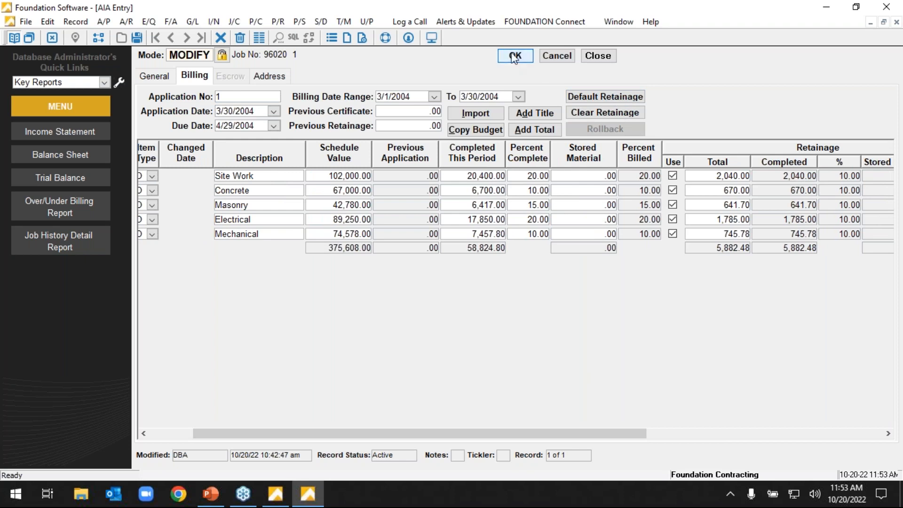
Generate the AIA G702 + G703 application list with the posted date 10/20/2022.
left_click(259, 37)
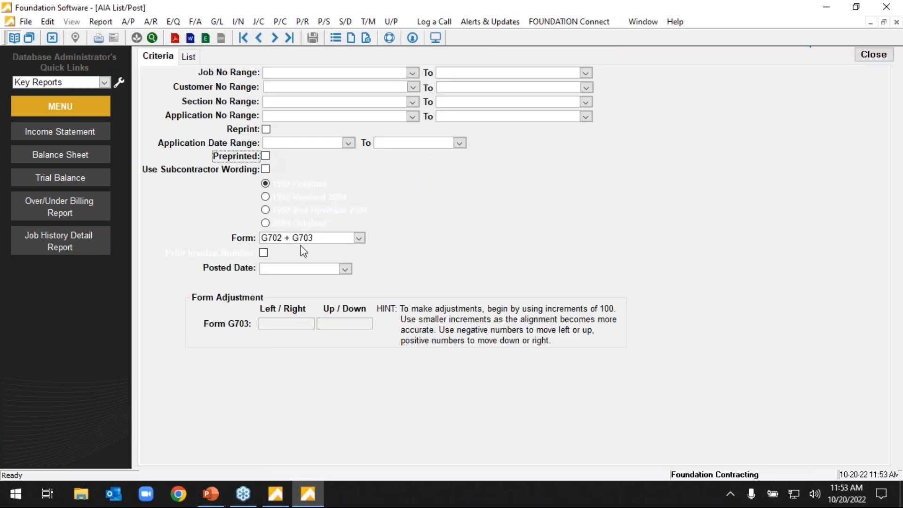
left_click(345, 269)
left_click(351, 342)
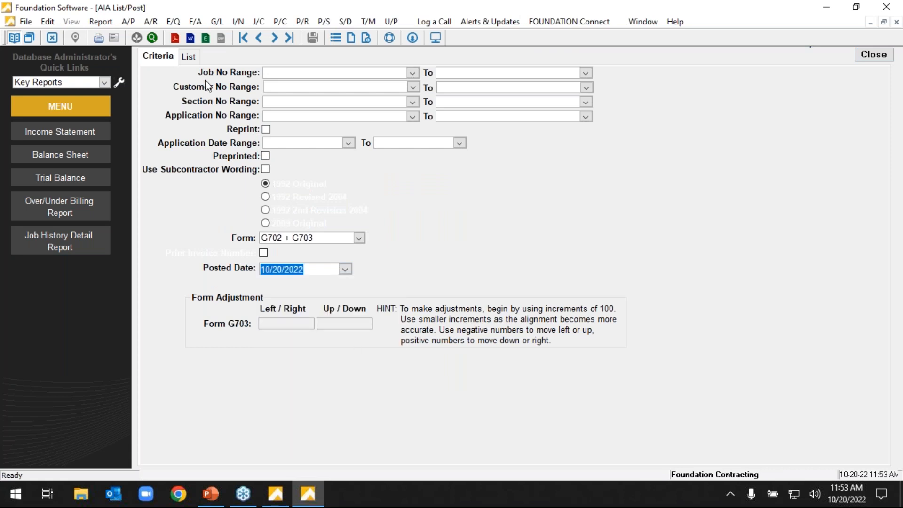
left_click(188, 57)
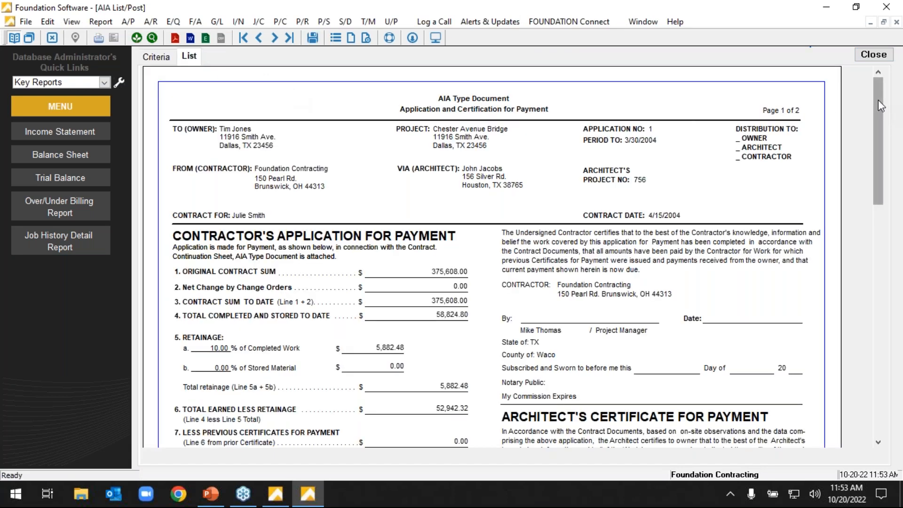
Post the AIA application for job 96020 to history.
left_click(314, 42)
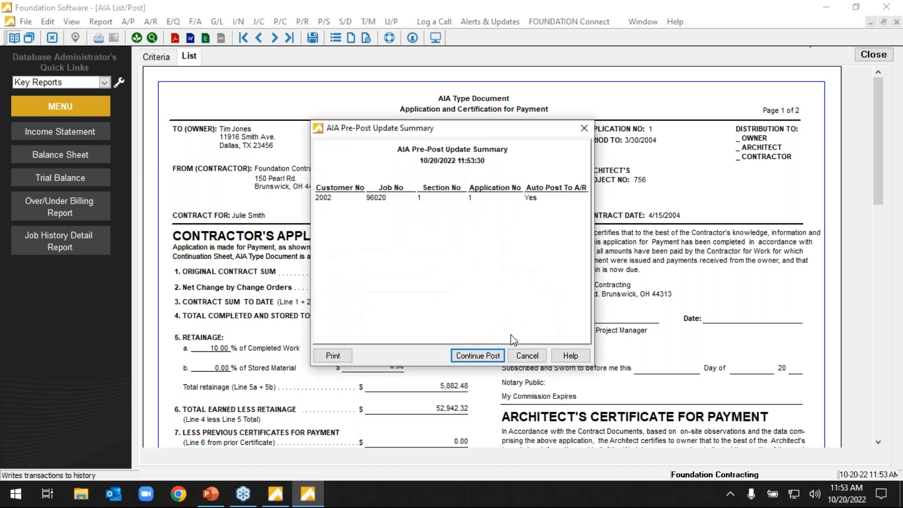
left_click(477, 354)
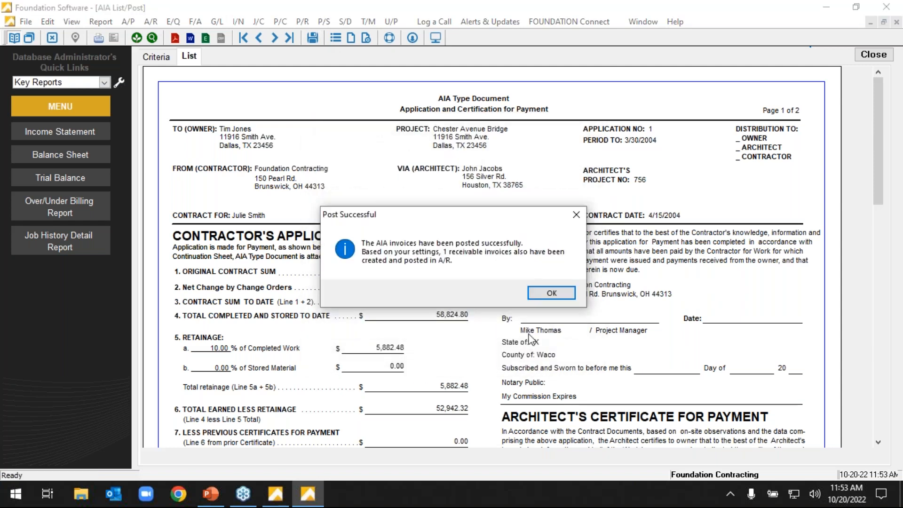
left_click(548, 288)
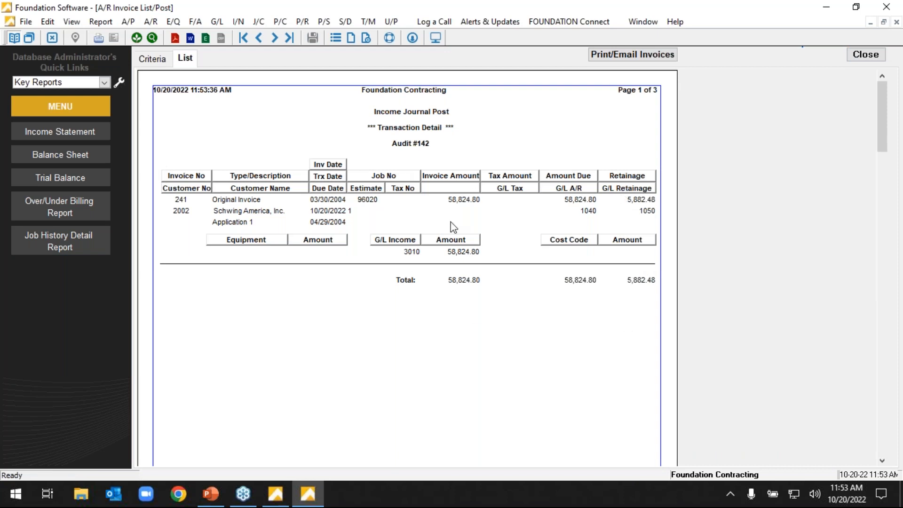
Review the account and job summary pages of the income journal post report, and close the reports without printing.
left_click(275, 37)
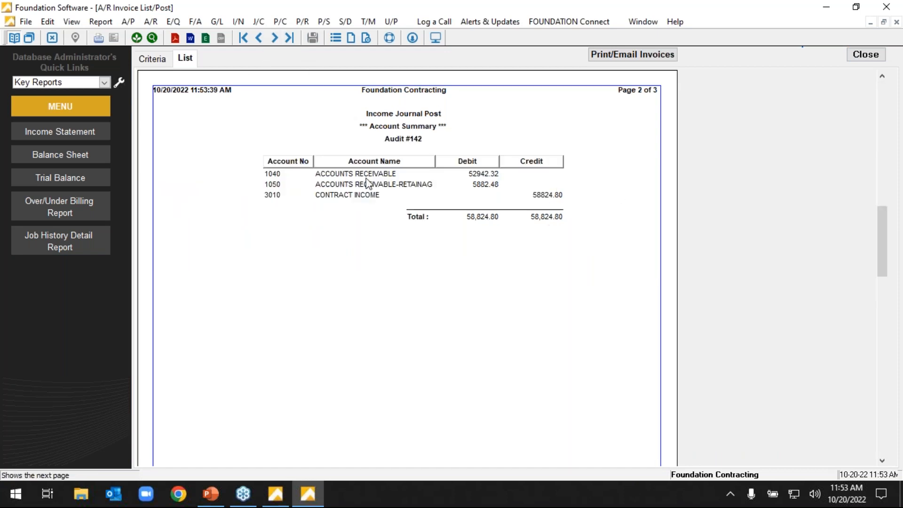
left_click(275, 38)
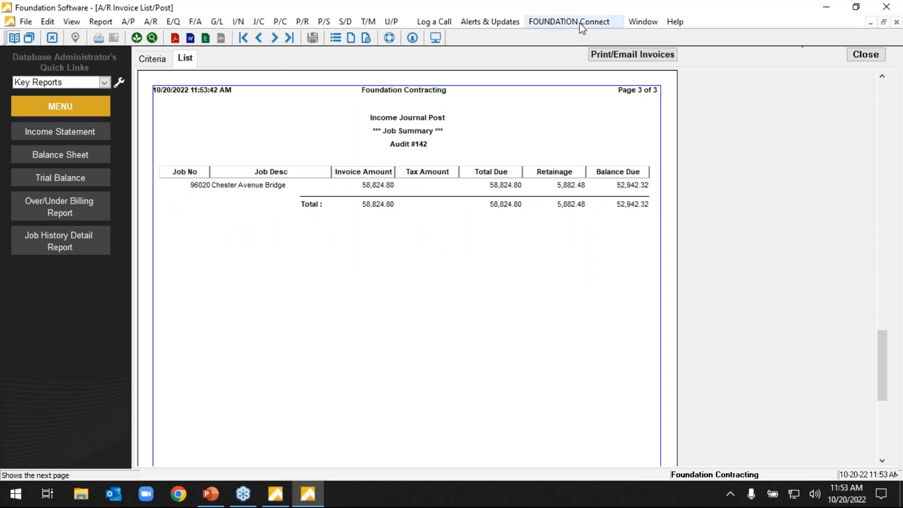
left_click(868, 55)
left_click(873, 55)
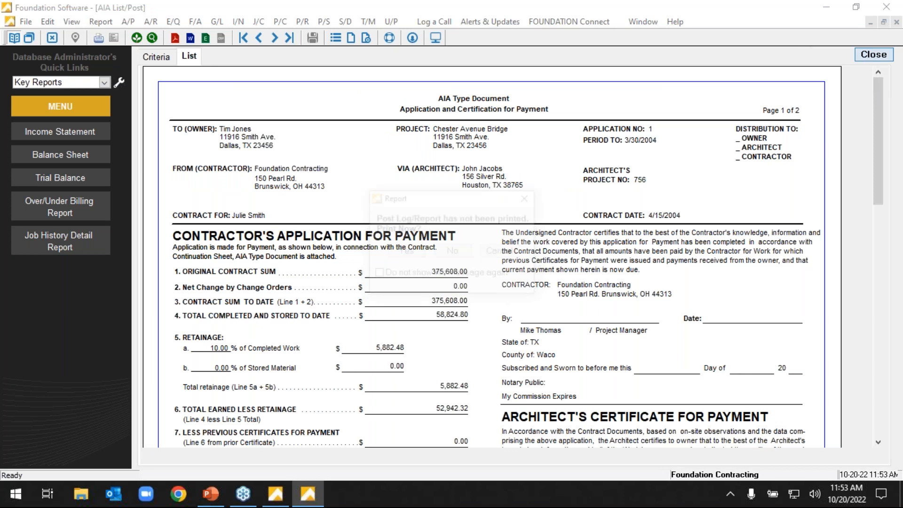
left_click(463, 256)
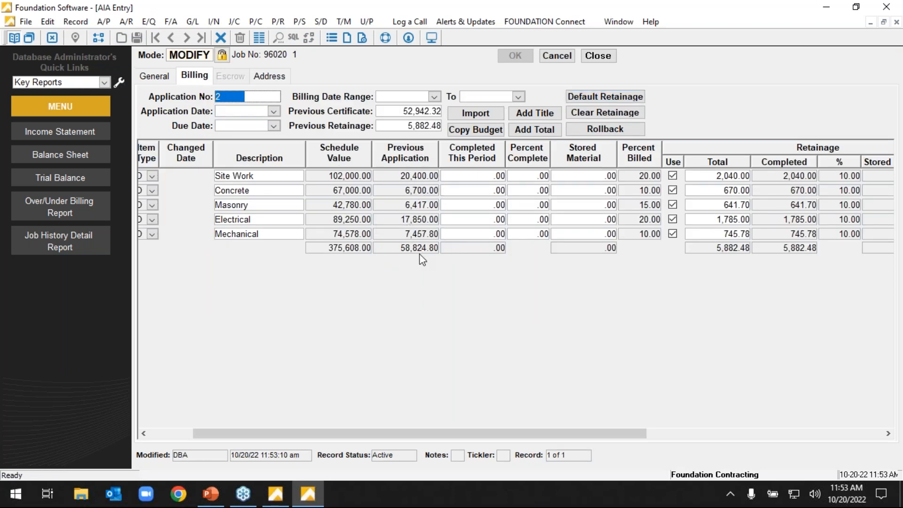
Roll the AIA billing of job 96020 back to Application 1 with the rollback date 10/20/2022.
left_click_drag(620, 434, 711, 445)
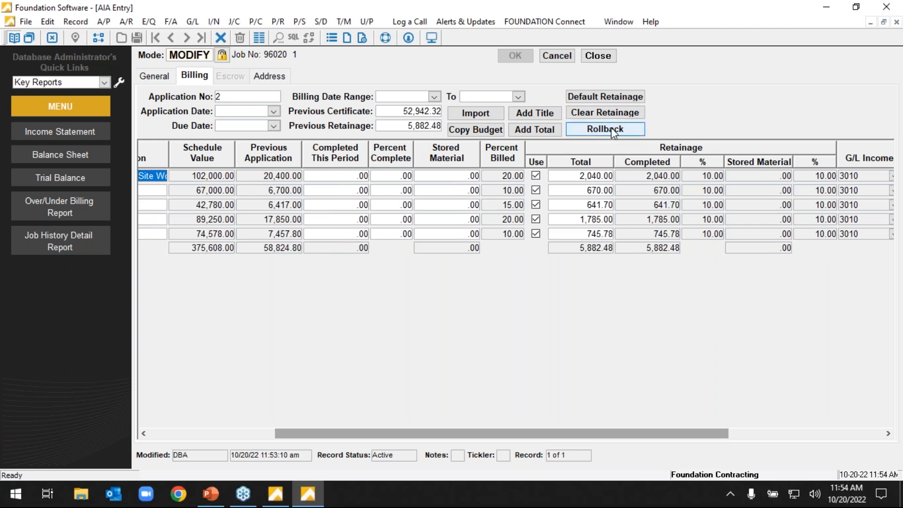
left_click(611, 127)
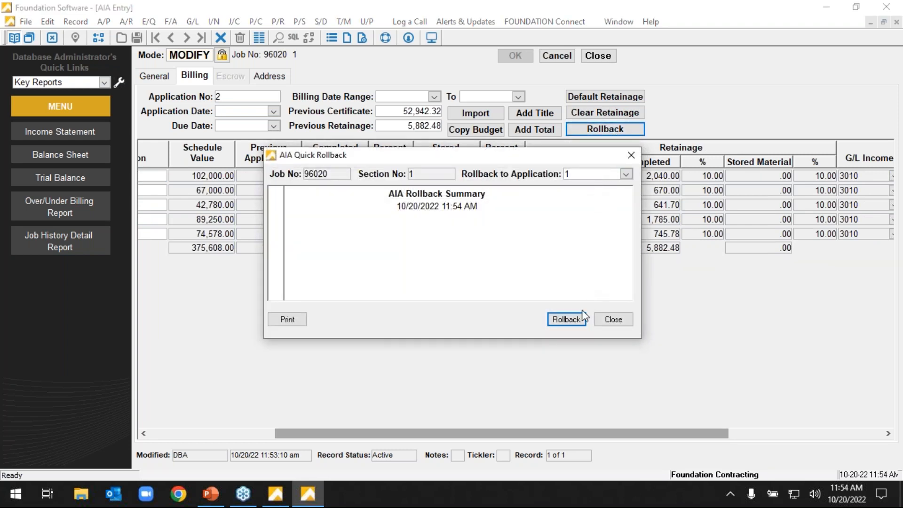
left_click(566, 319)
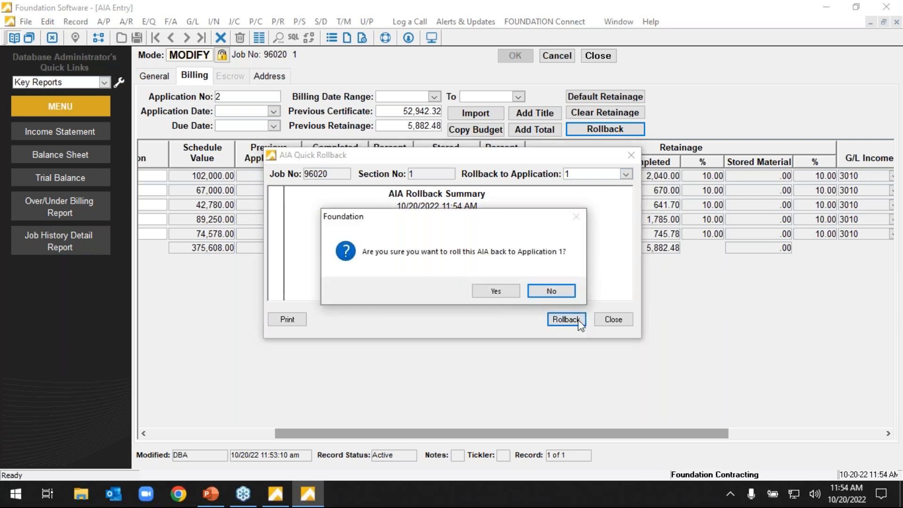
left_click(496, 290)
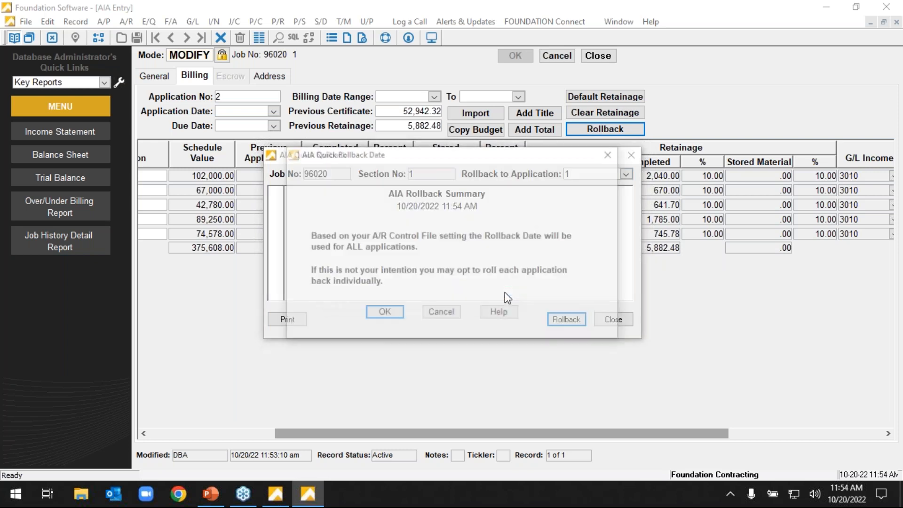
double_click(464, 199)
left_click_drag(476, 205, 408, 213)
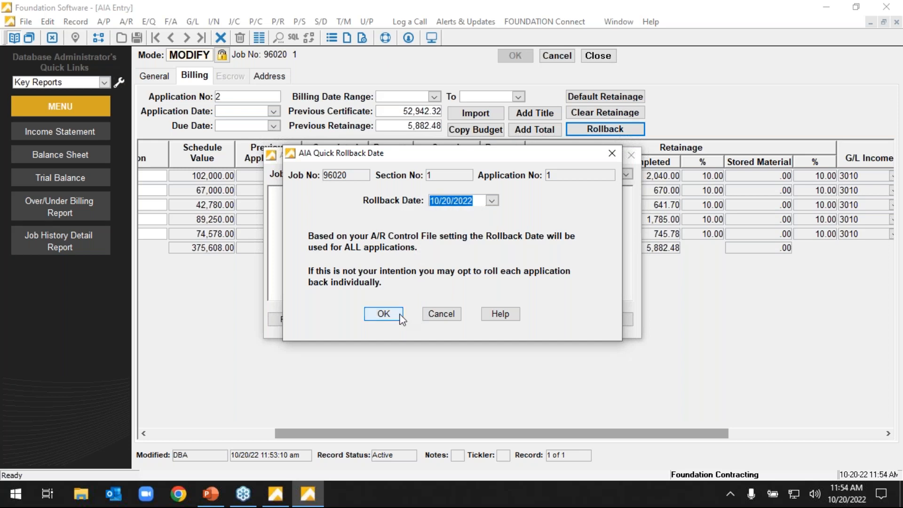
left_click(383, 314)
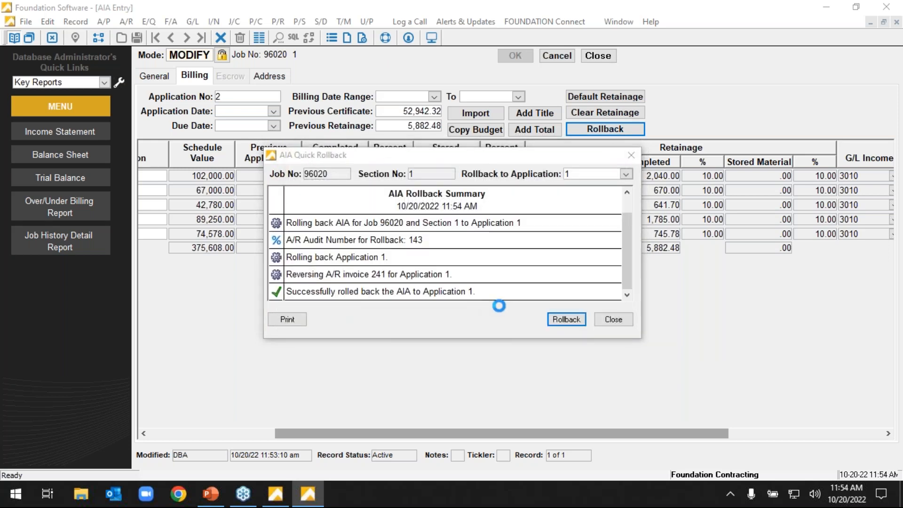
Set the percent complete of the 89,250.00 line in Application 1 to 18, clear the retainage, and save and close the AIA entry.
left_click(604, 319)
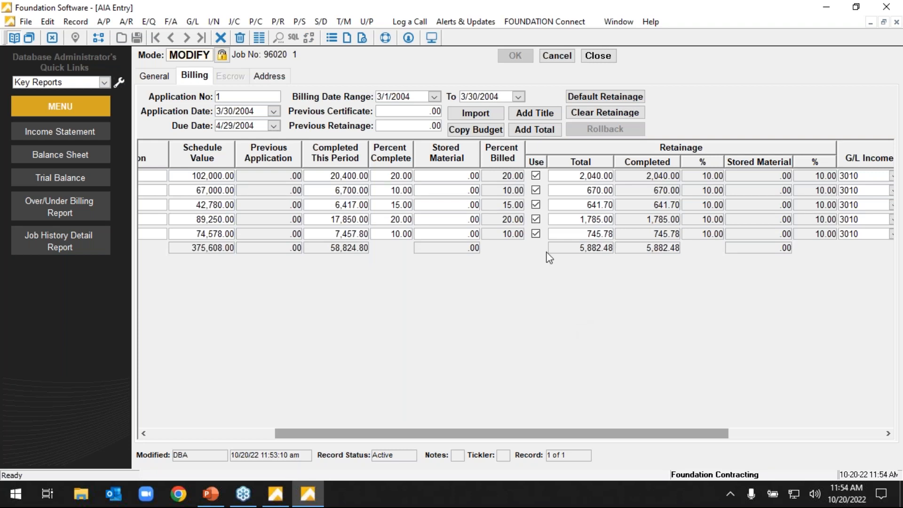
left_click(257, 97)
left_click(250, 102)
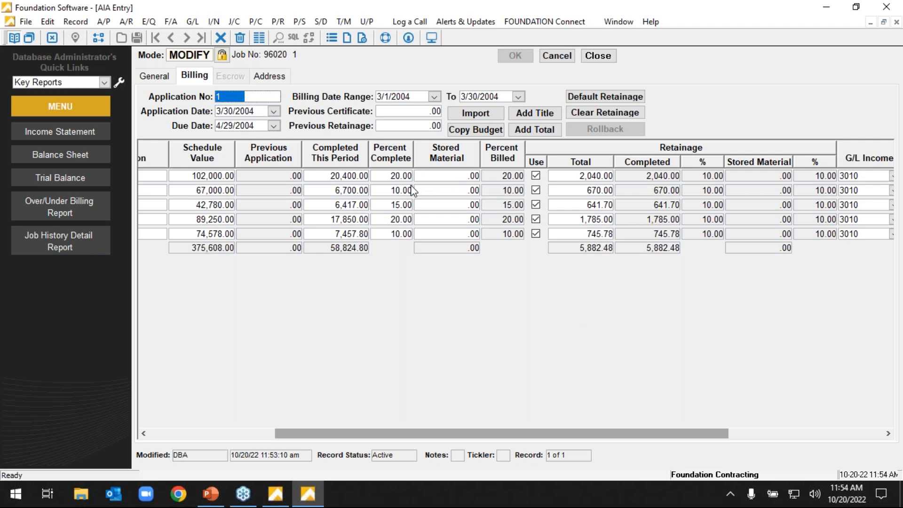
left_click(402, 219)
type("18")
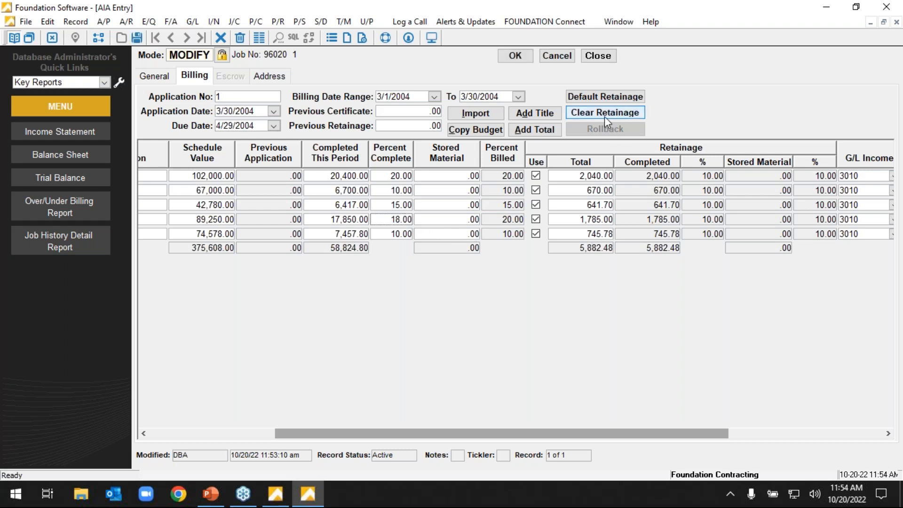
left_click(604, 116)
left_click(519, 55)
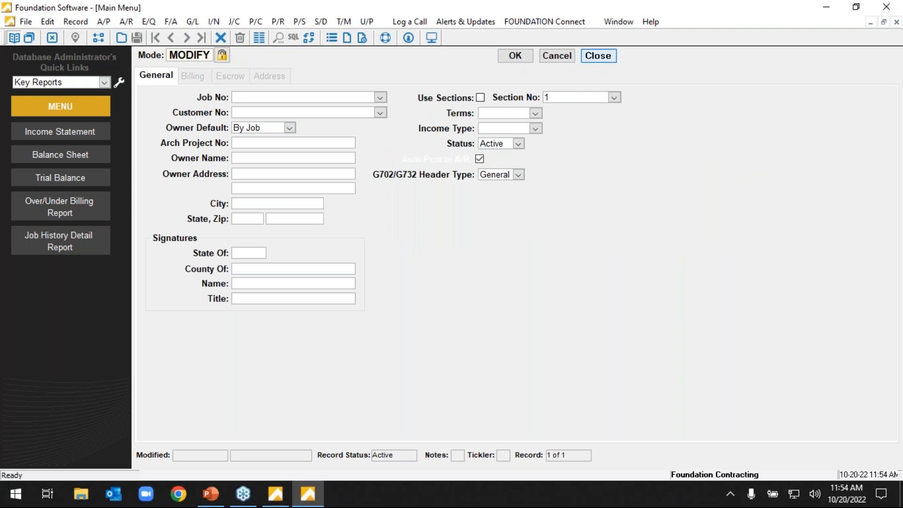
left_click(598, 55)
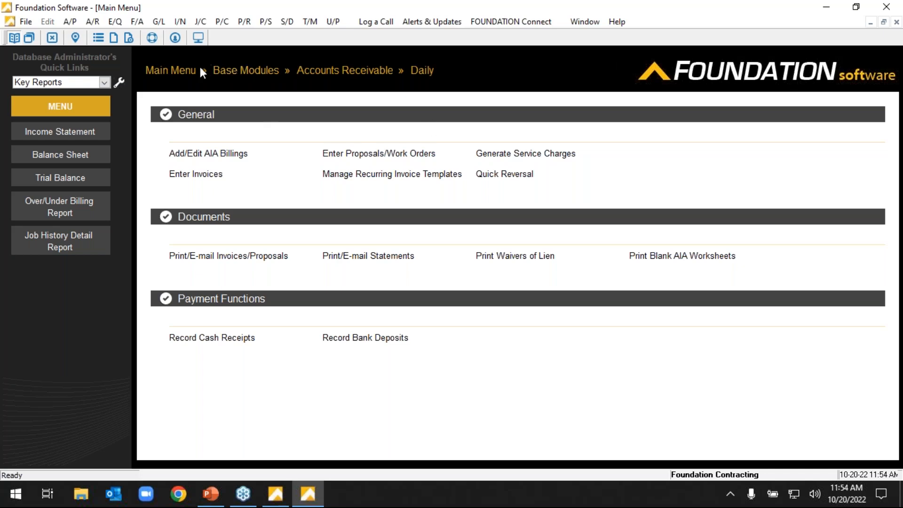
Return to the main menu and open the Log a Call client login, dismissing it without signing in.
left_click(190, 74)
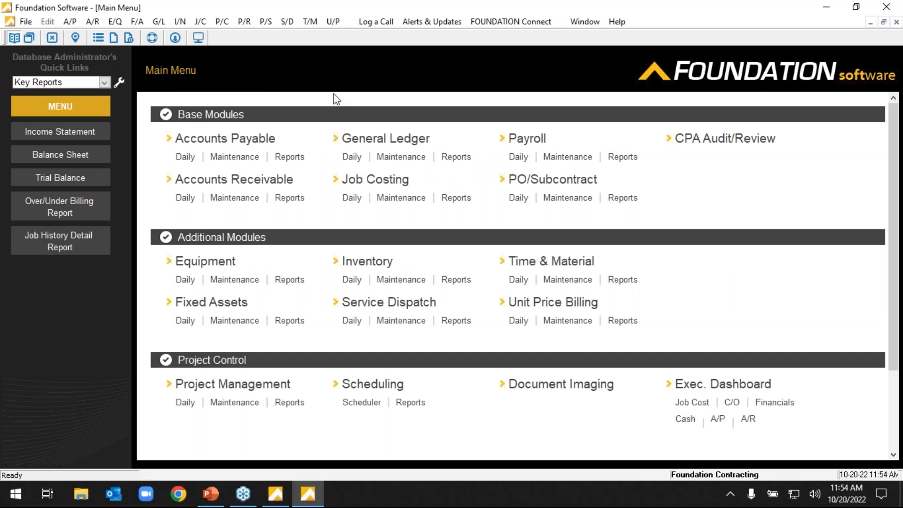
left_click(369, 24)
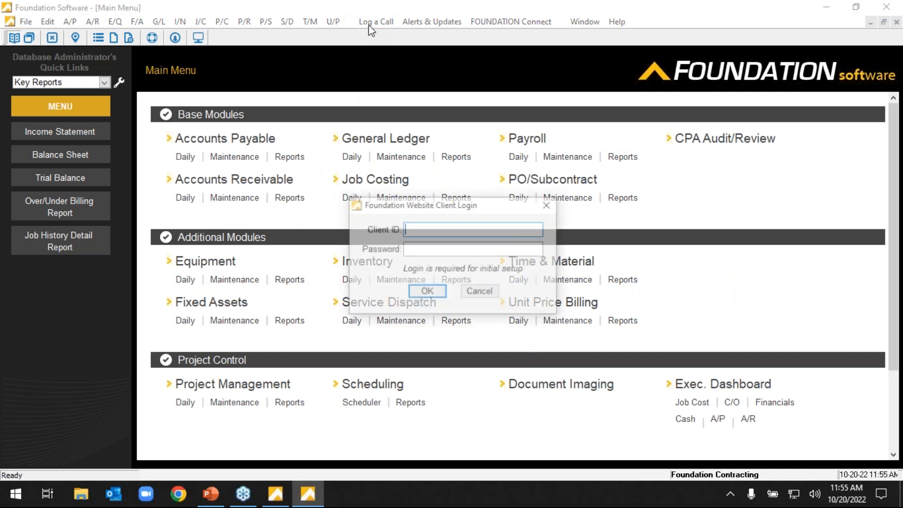
left_click(485, 293)
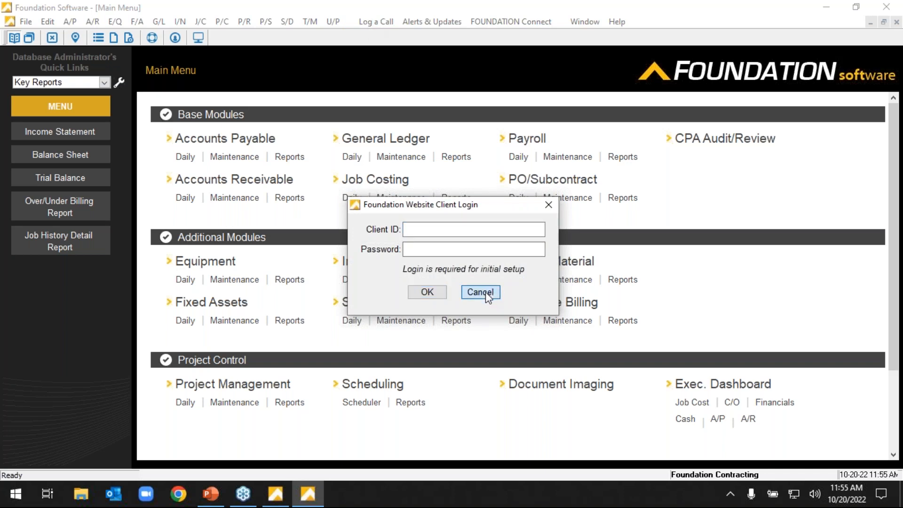
left_click(485, 292)
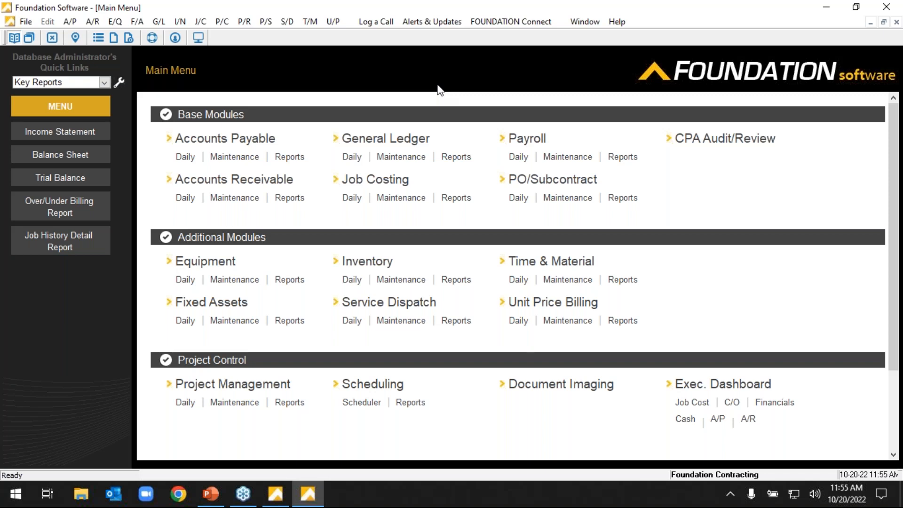
Open the Alerts & Updates client login and dismiss it without signing in.
left_click(443, 22)
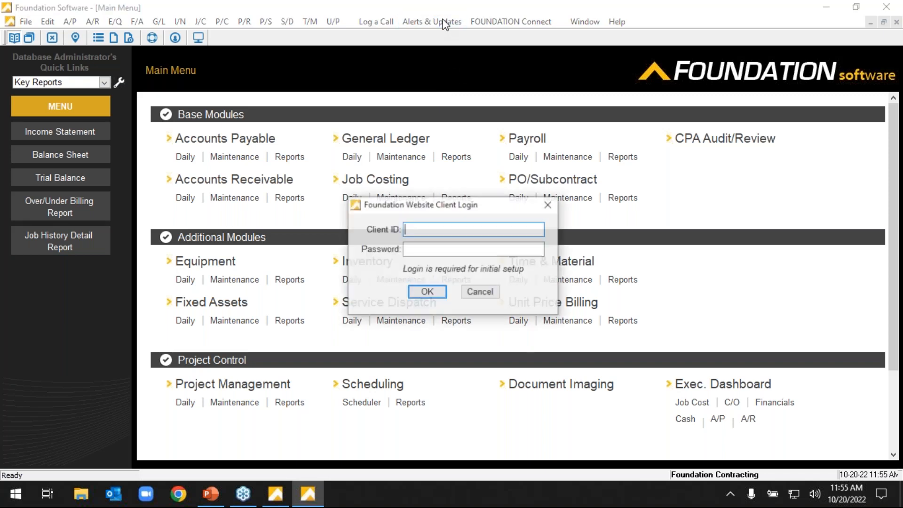
left_click(484, 290)
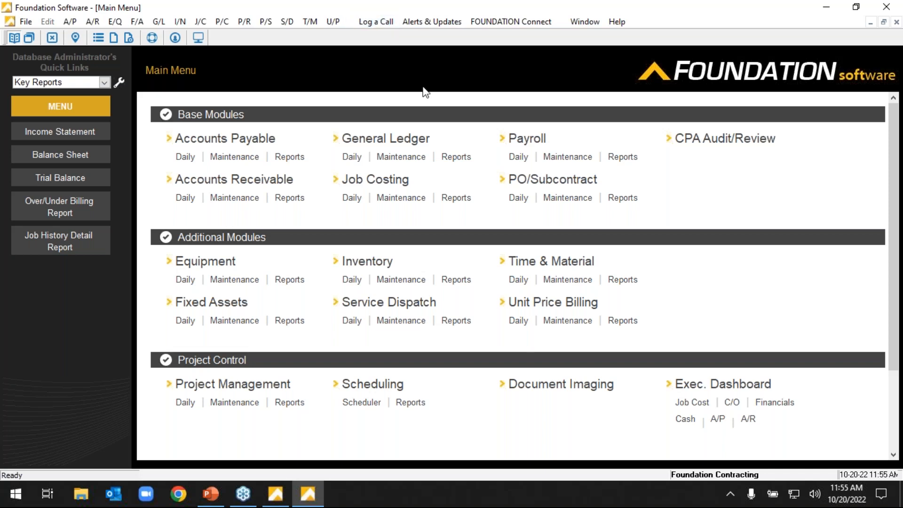
Open the User's Guide PDF from the help options and view the list of online module guides on its first page.
left_click(615, 27)
left_click(670, 87)
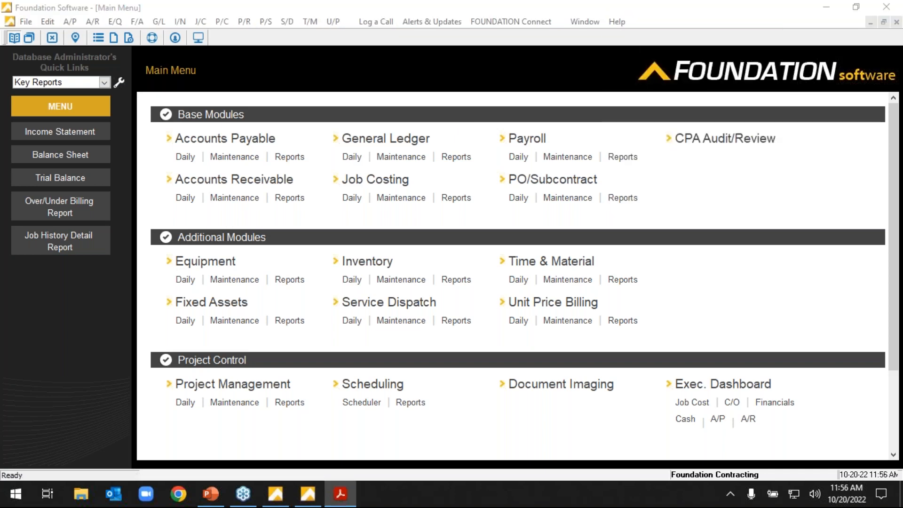
left_click_drag(0, 31, 395, 0)
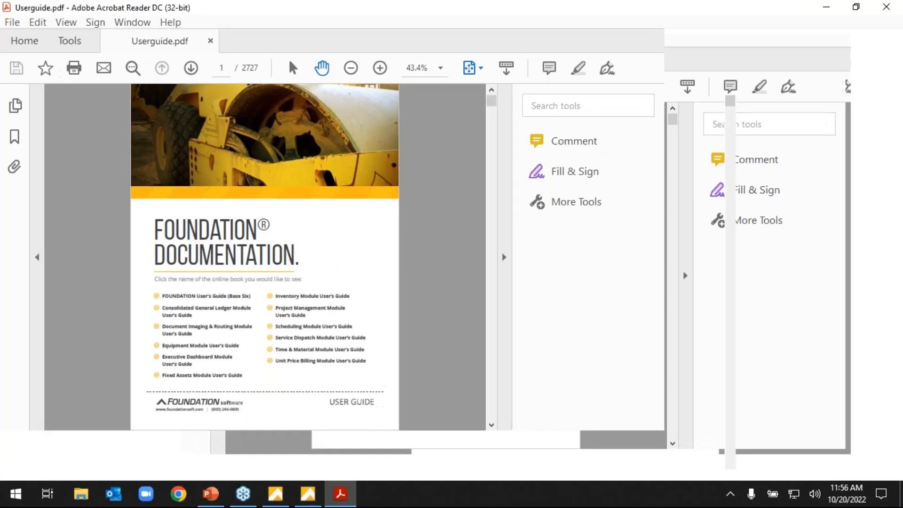
left_click(437, 71)
left_click(438, 70)
left_click(437, 70)
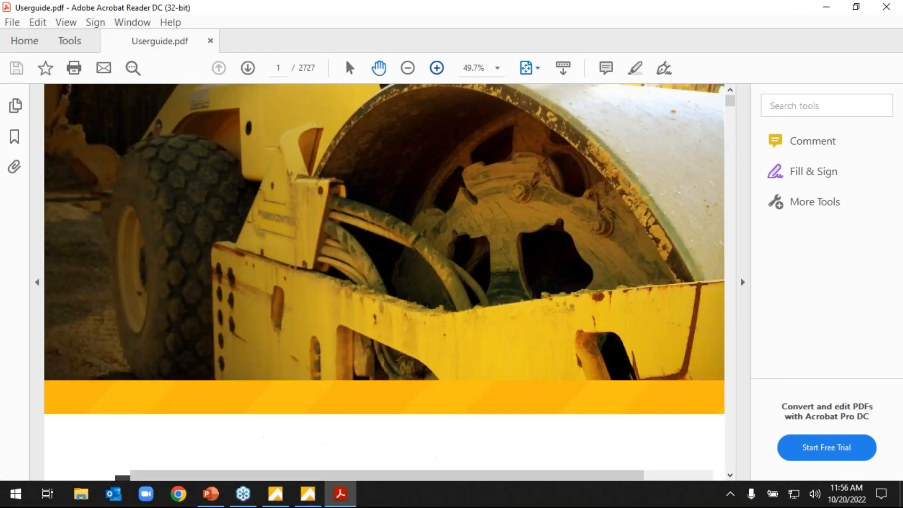
left_click_drag(734, 102, 734, 102)
scroll(625, 136, "down", 10)
scroll(614, 246, "down", 8)
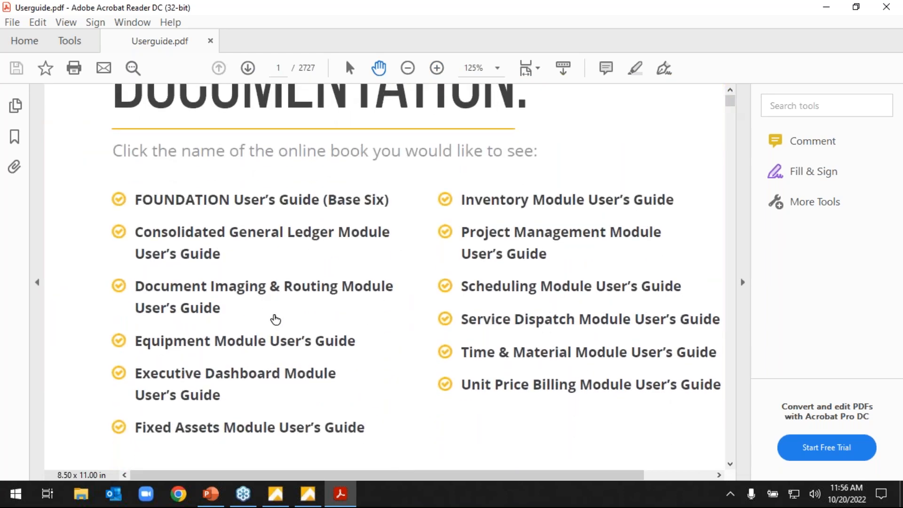
Open the Document Imaging & Routing Module User's Guide, view Lesson 8 on the Routing Window, and close the PDF.
left_click(265, 288)
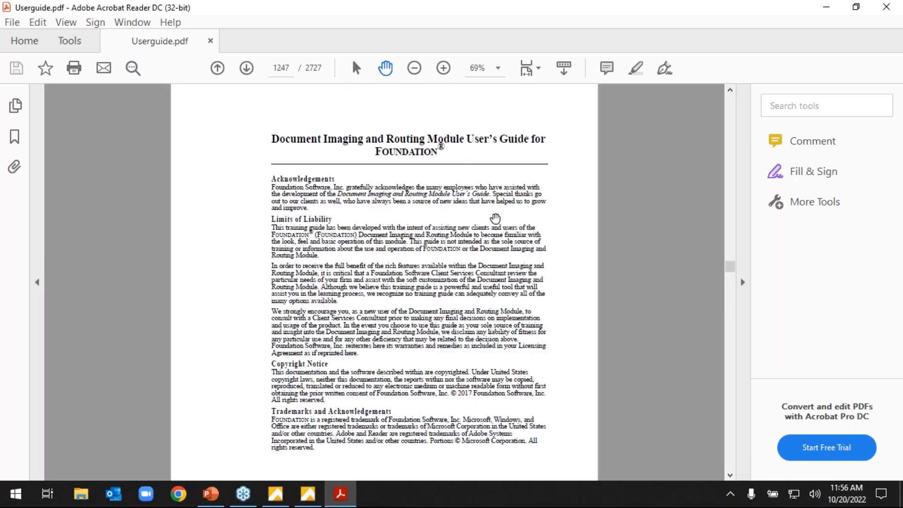
scroll(539, 234, "down", 5)
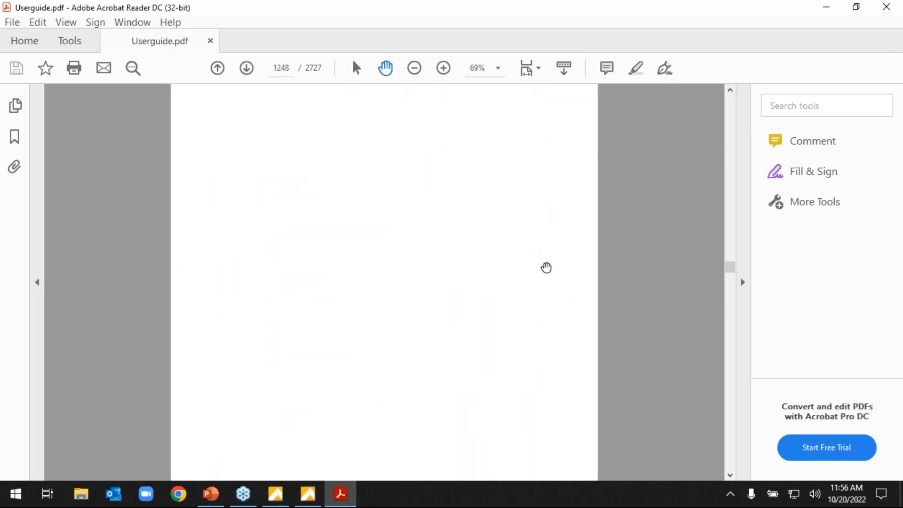
scroll(541, 273, "down", 4)
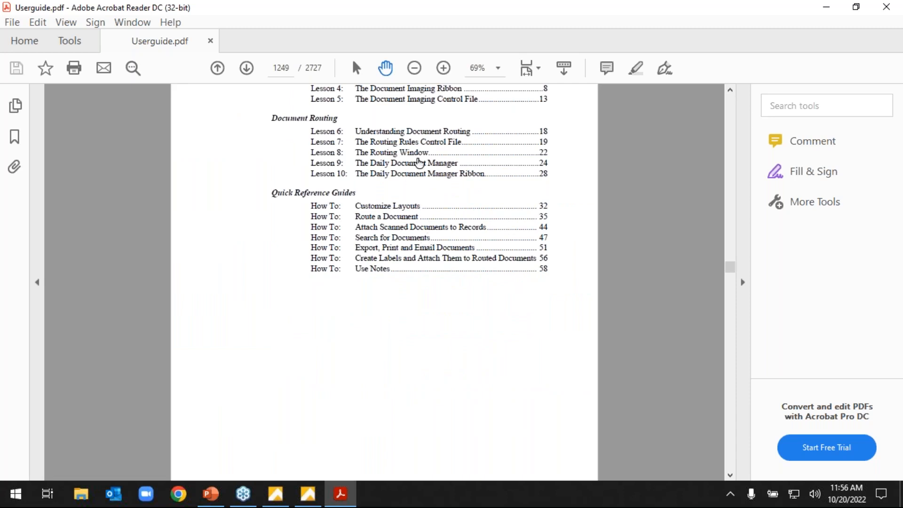
left_click(418, 154)
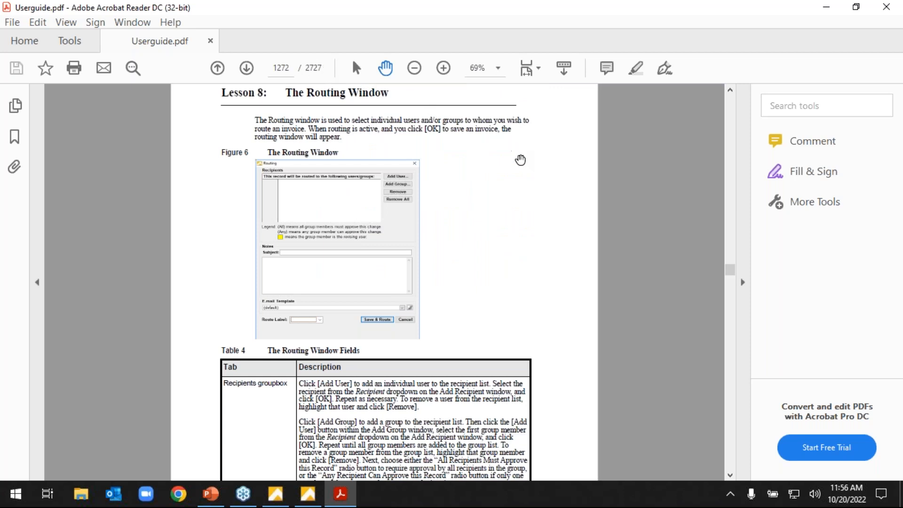
left_click(890, 8)
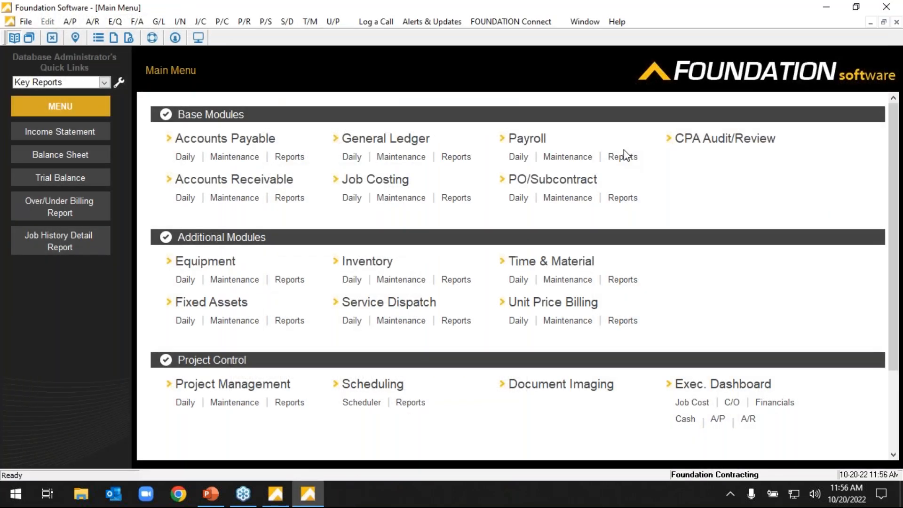
Search the online help for "weighted average" and look through the listed topics.
left_click(616, 22)
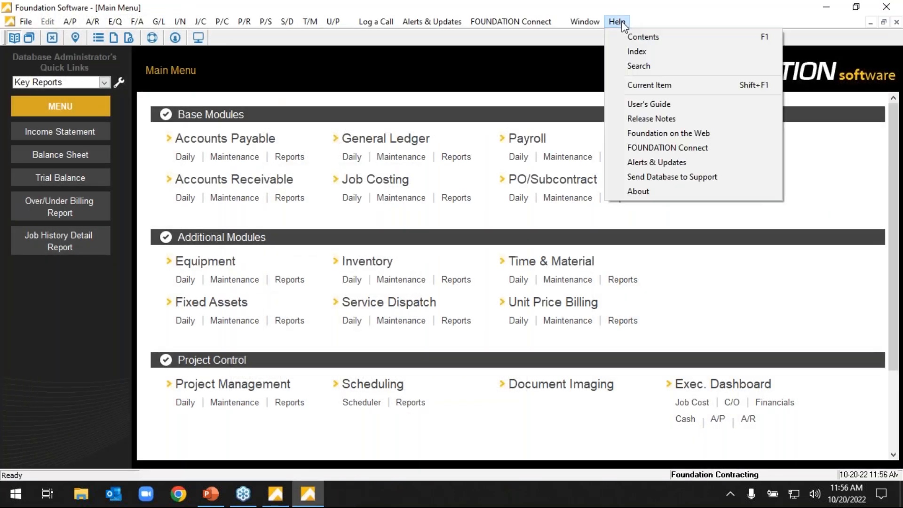
left_click(638, 69)
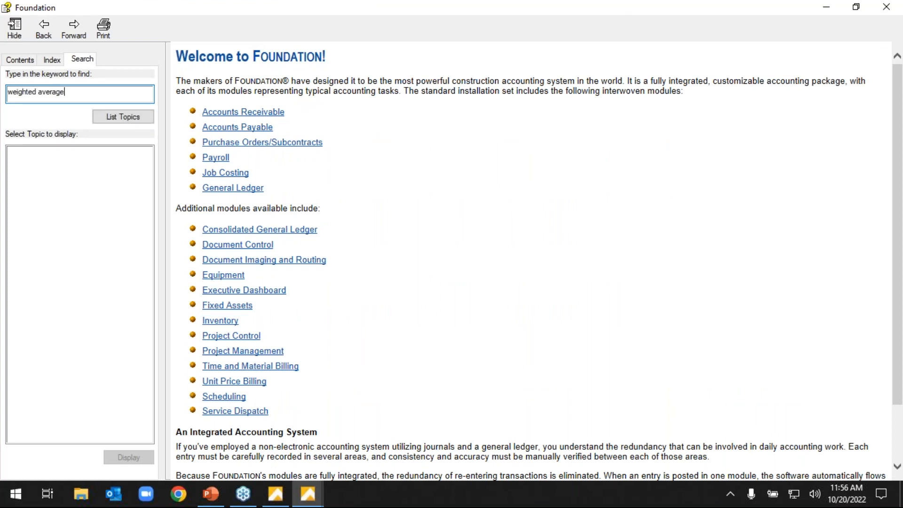
key("Return")
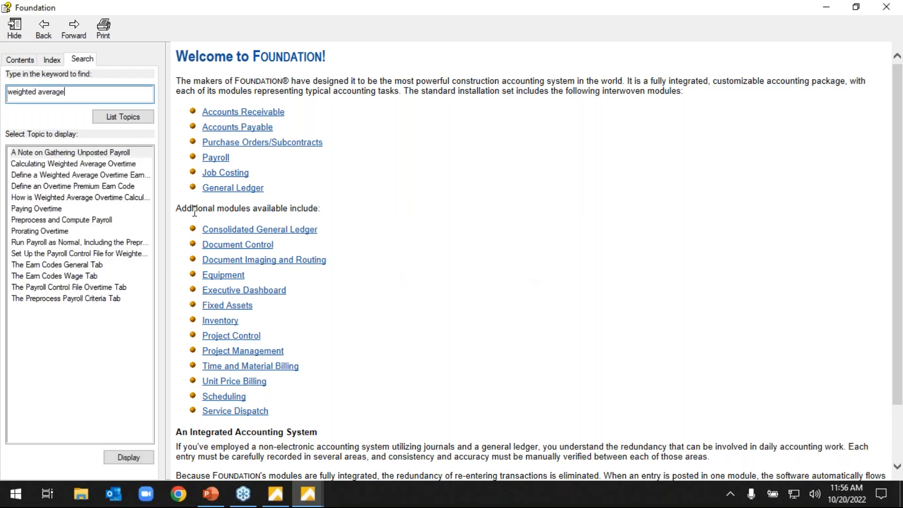
left_click(128, 200)
left_click(93, 254)
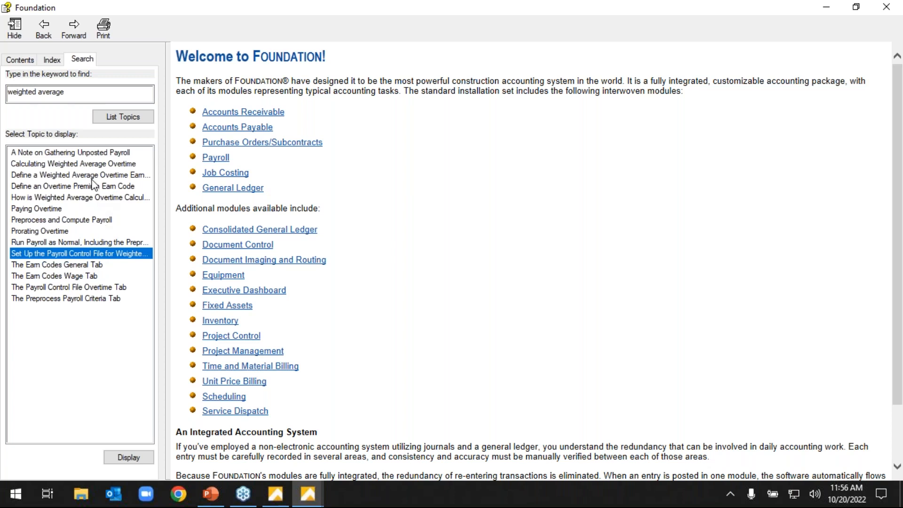
left_click(87, 164)
left_click(130, 117)
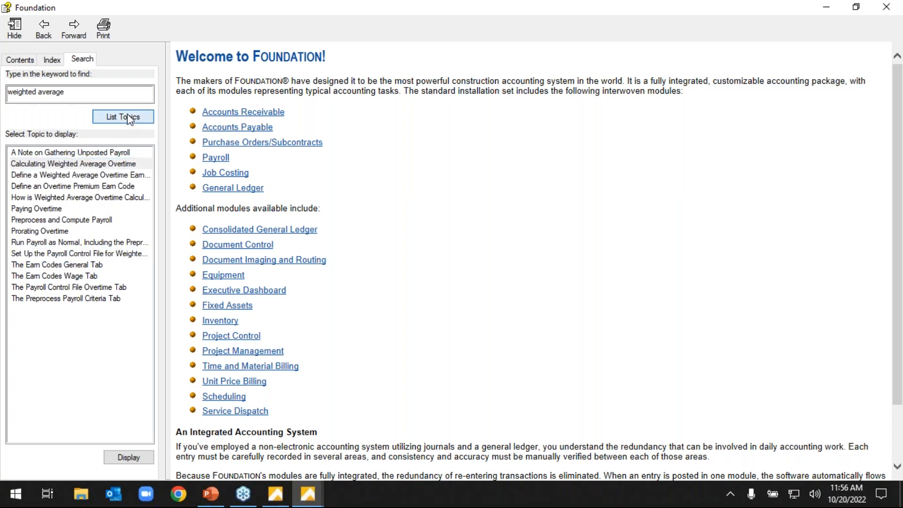
View the topics Define an Overtime Premium Earn Code and How is Weighted Average Overtime Calculated, and close the online help.
double_click(85, 187)
left_click(90, 198)
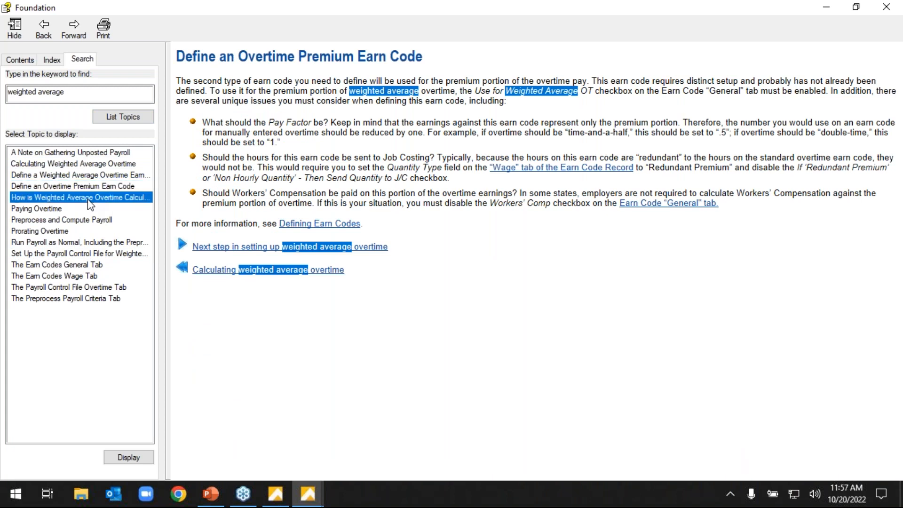
double_click(89, 200)
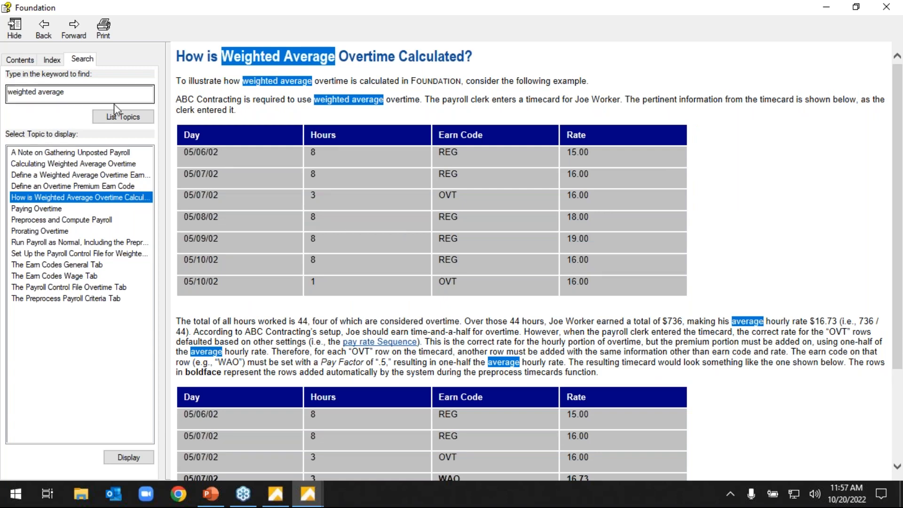
left_click(103, 95)
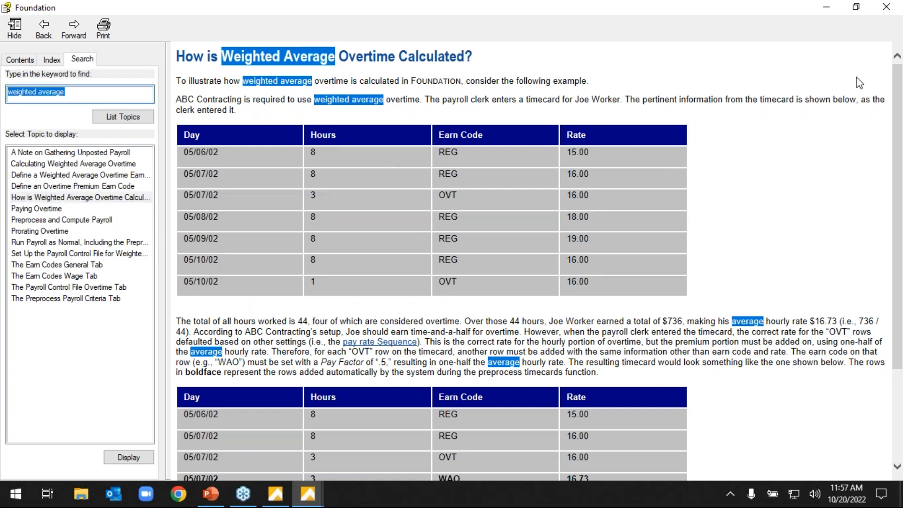
left_click(886, 6)
Open the Jobs record screen from Job Costing maintenance.
left_click(617, 21)
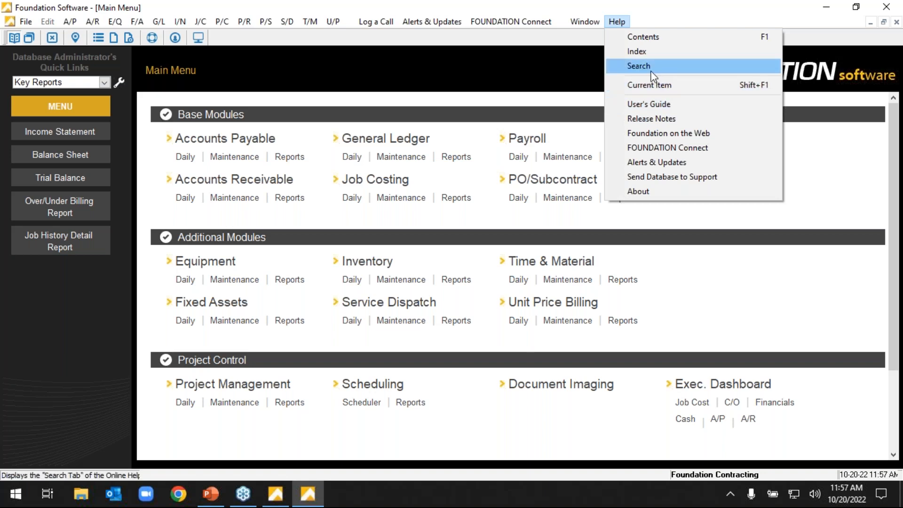
left_click(551, 136)
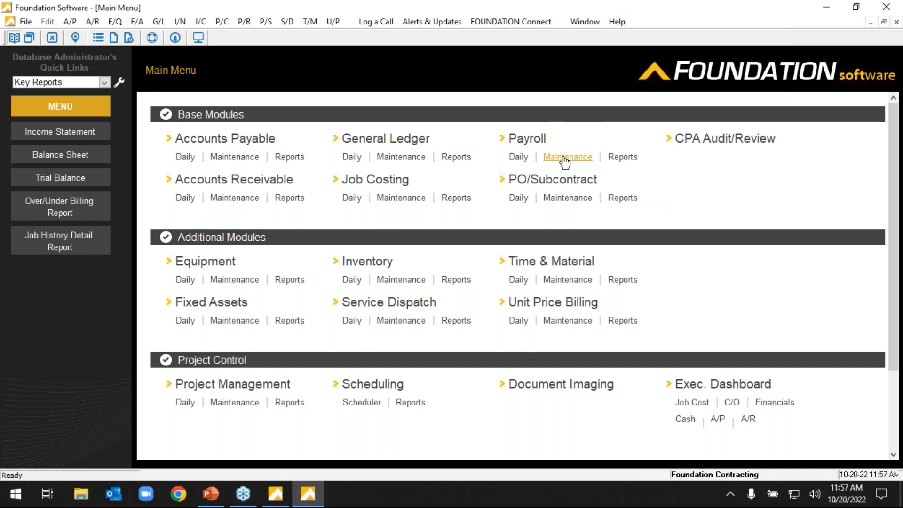
left_click(402, 198)
left_click(193, 238)
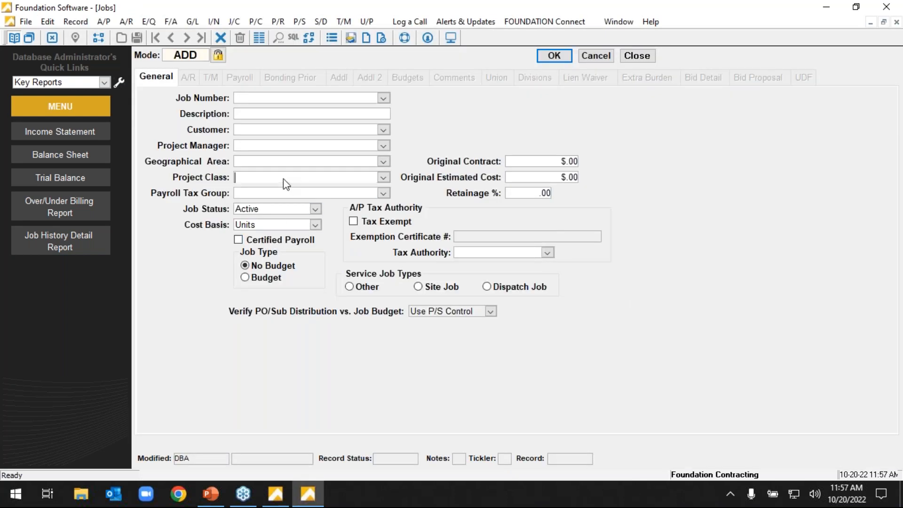
Open the online help for the Jobs General tab, review its field descriptions and the linked Certified Payroll Report topic, and close the help.
left_click(650, 22)
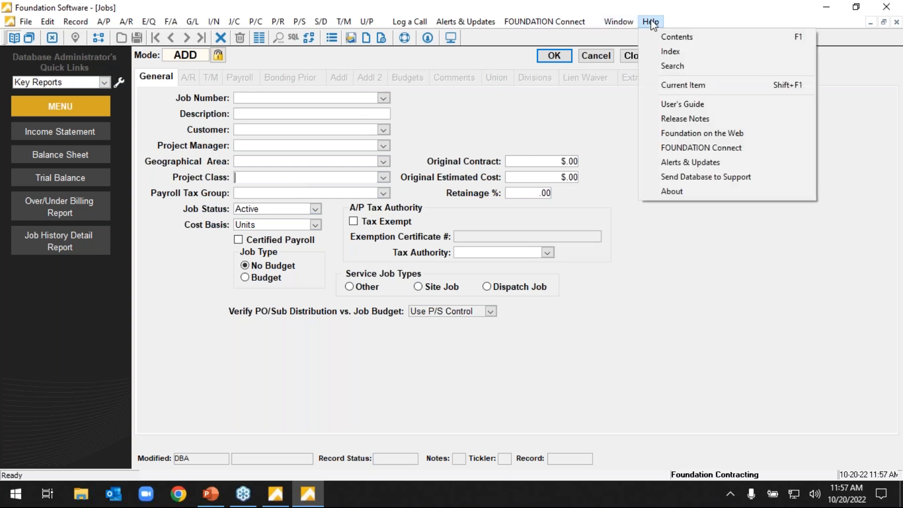
left_click(686, 68)
left_click(316, 13)
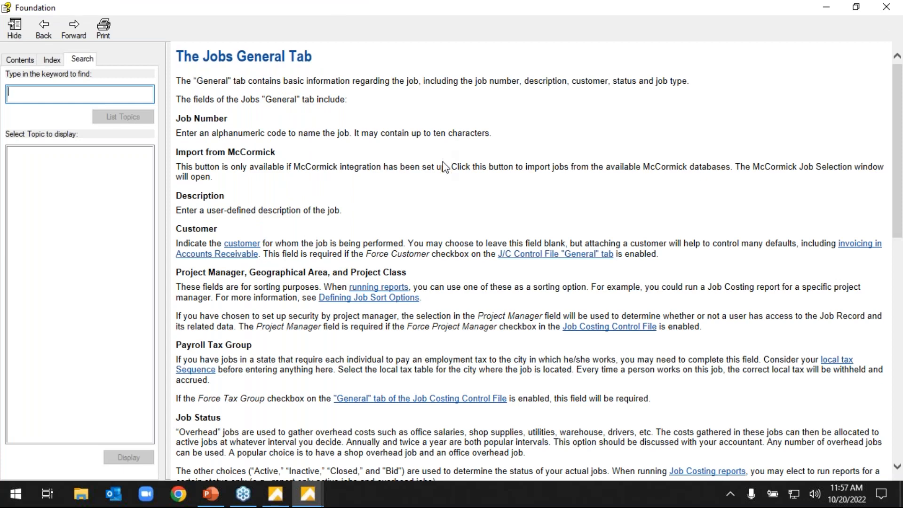
scroll(444, 167, "down", 10)
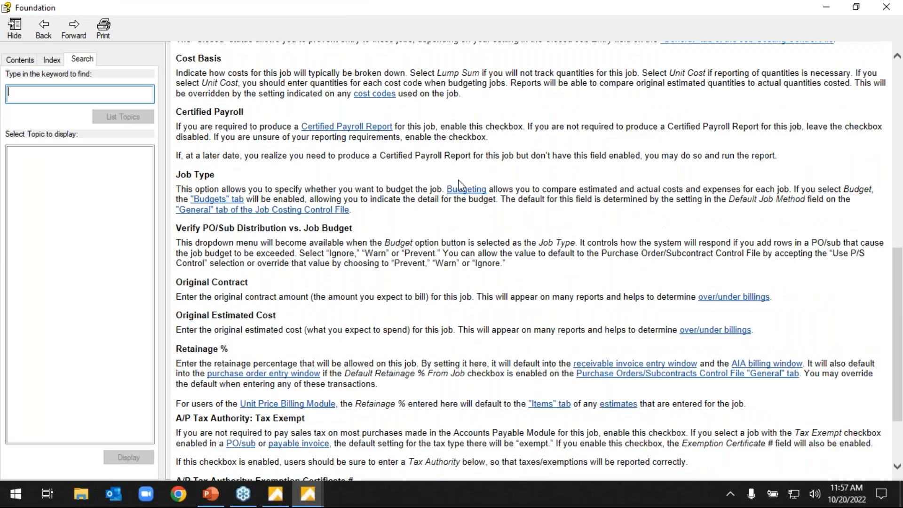
scroll(456, 182, "up", 3)
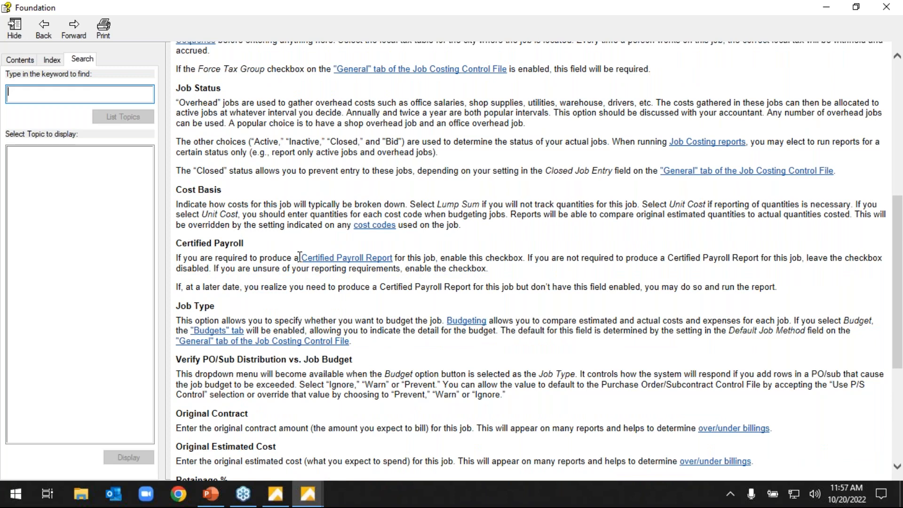
left_click(363, 259)
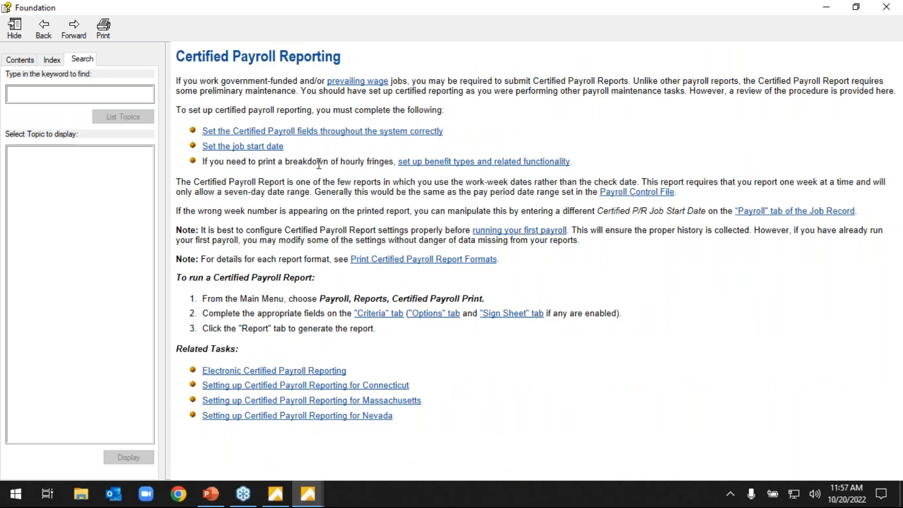
left_click(887, 11)
Open the Release Notes PDF, look over its first page, and close it.
left_click(650, 22)
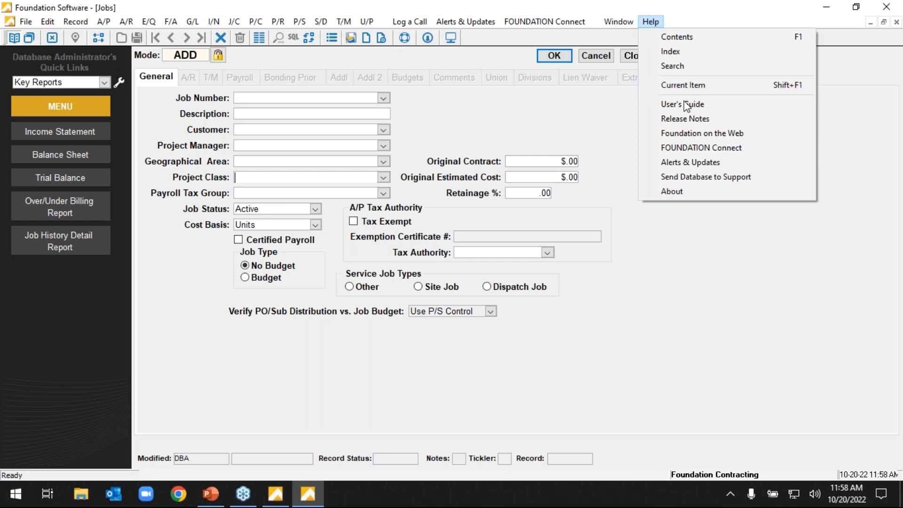
left_click(684, 118)
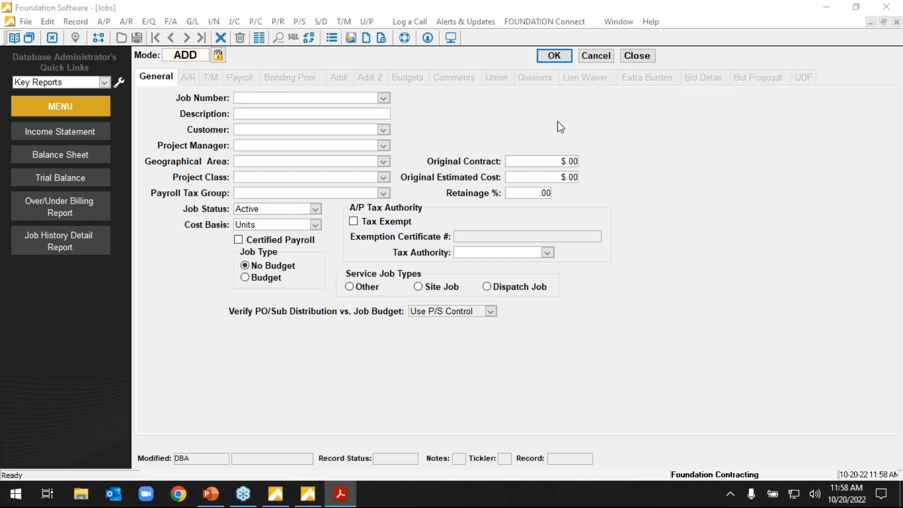
left_click_drag(0, 61, 267, 1)
scroll(674, 210, "down", 5)
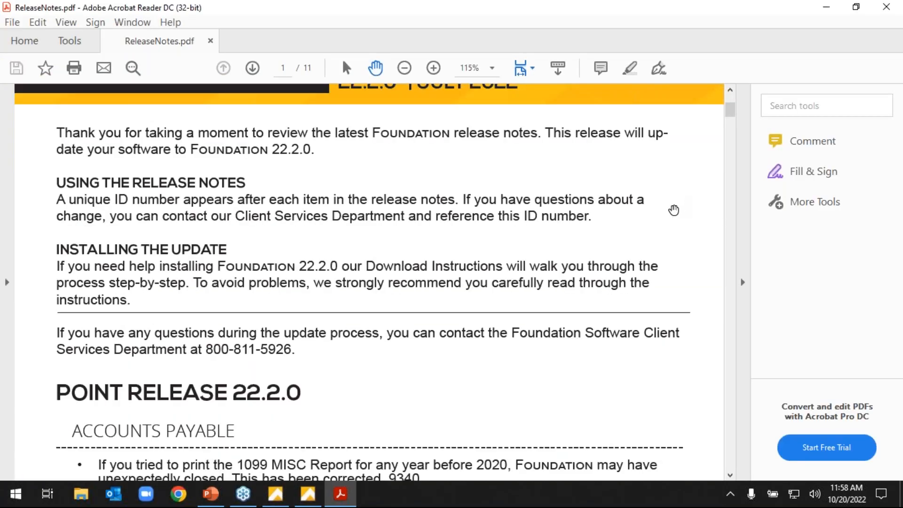
scroll(675, 205, "down", 3)
scroll(667, 200, "up", 3)
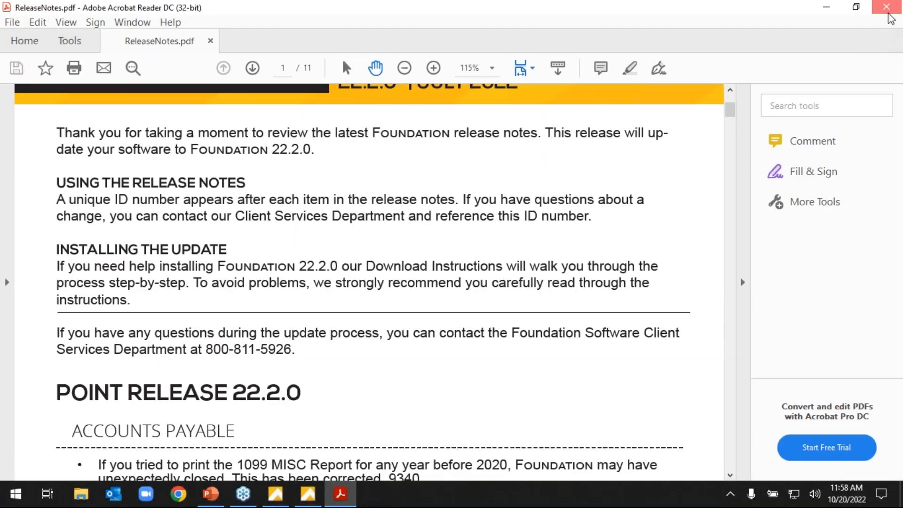
left_click(886, 8)
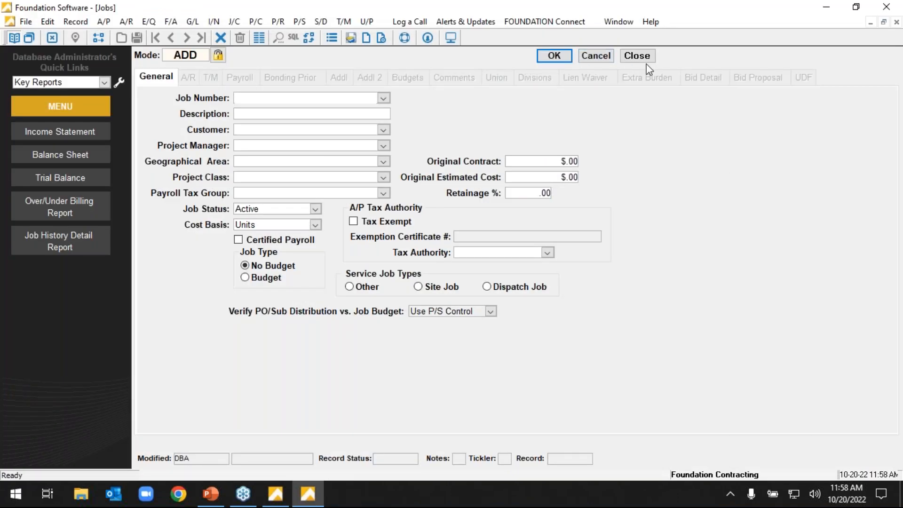
Close the Jobs screen and return to the Main Menu.
left_click(645, 60)
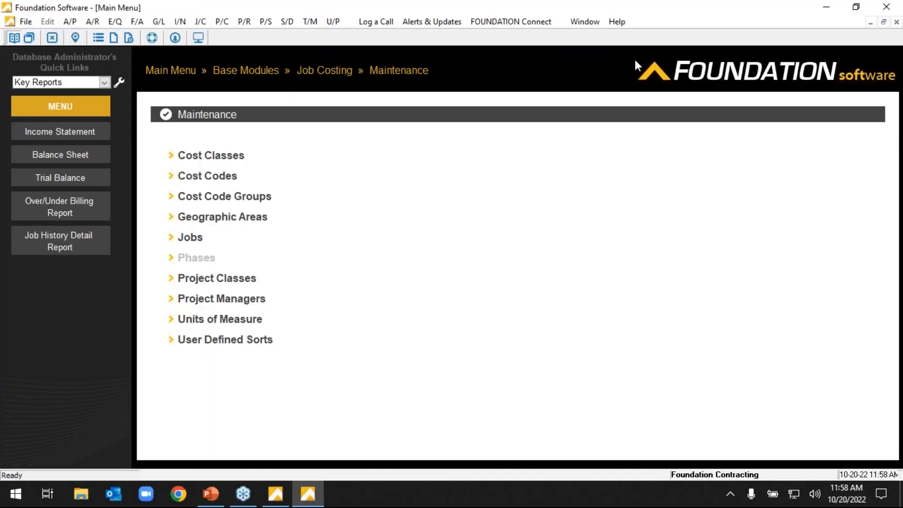
left_click(179, 72)
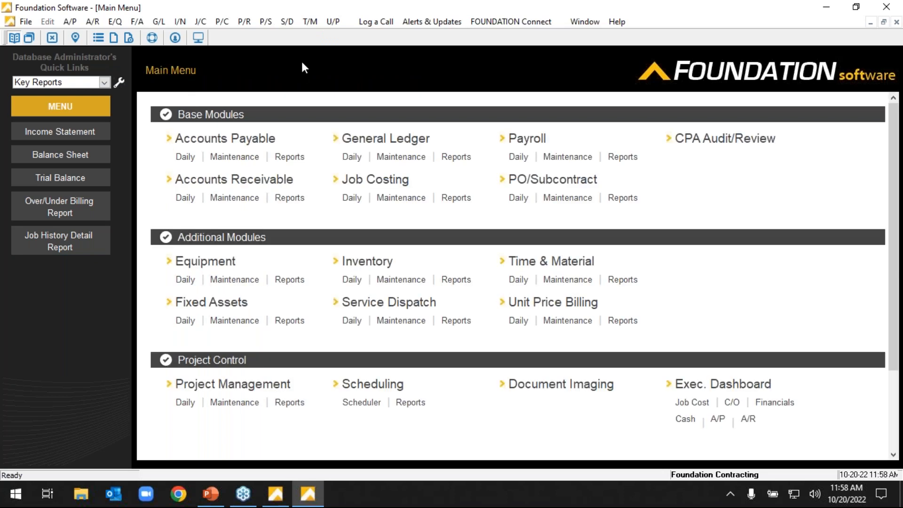
left_click(185, 484)
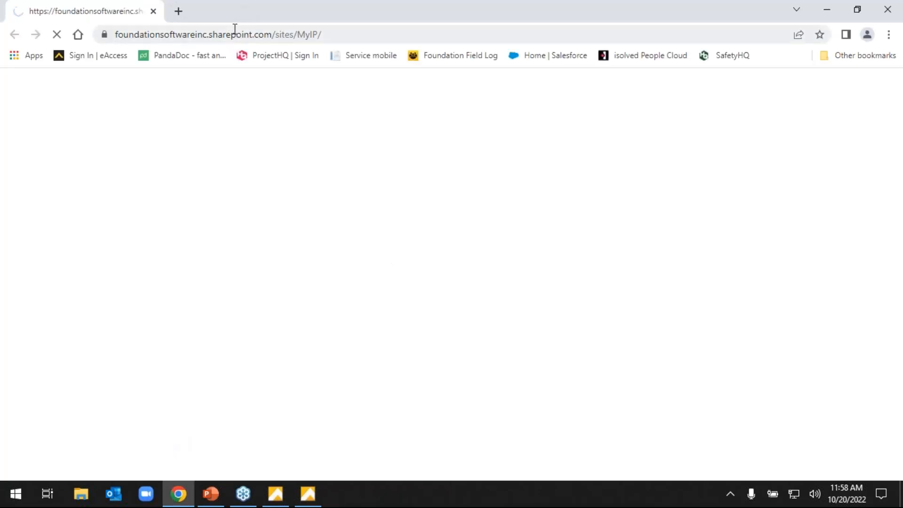
Switch to Chrome, go to the Foundation Software website at foundationsoft.com, and open its Clients page.
left_click_drag(233, 33, 239, 35)
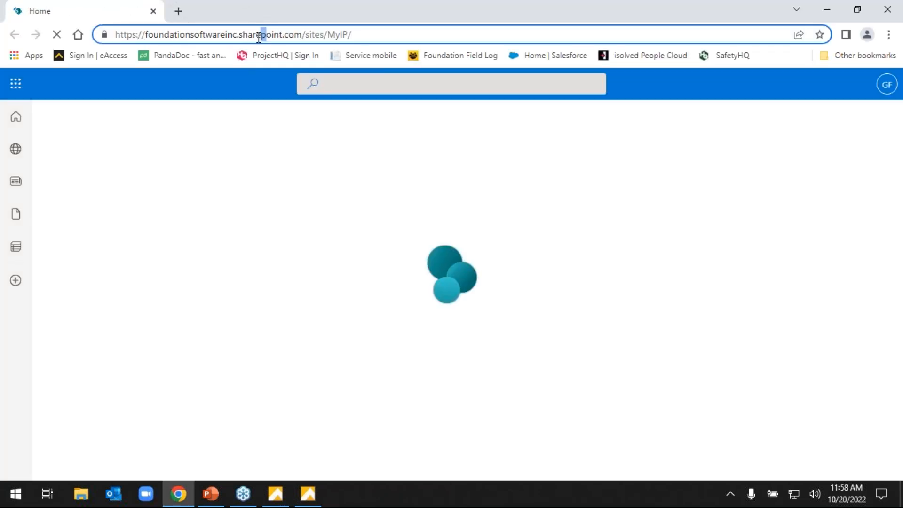
left_click_drag(363, 32, 115, 33)
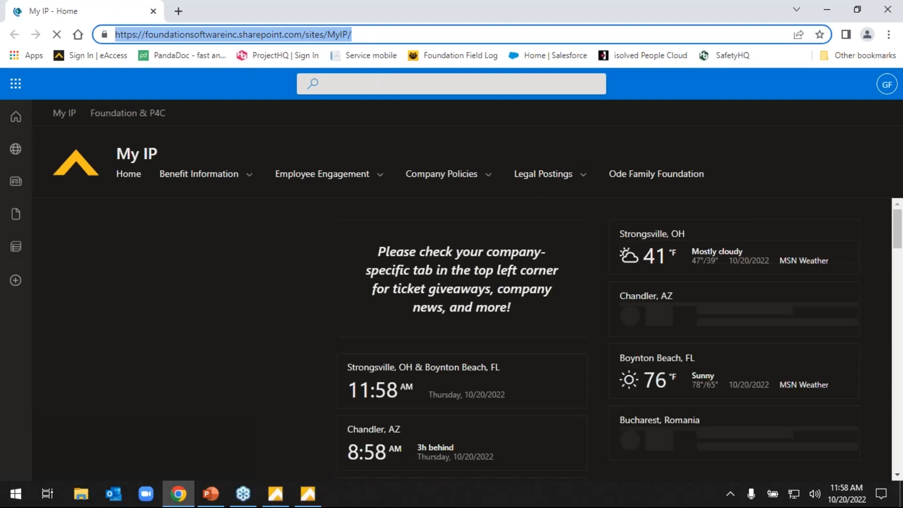
type("www.foundationsoft.com")
key("Return")
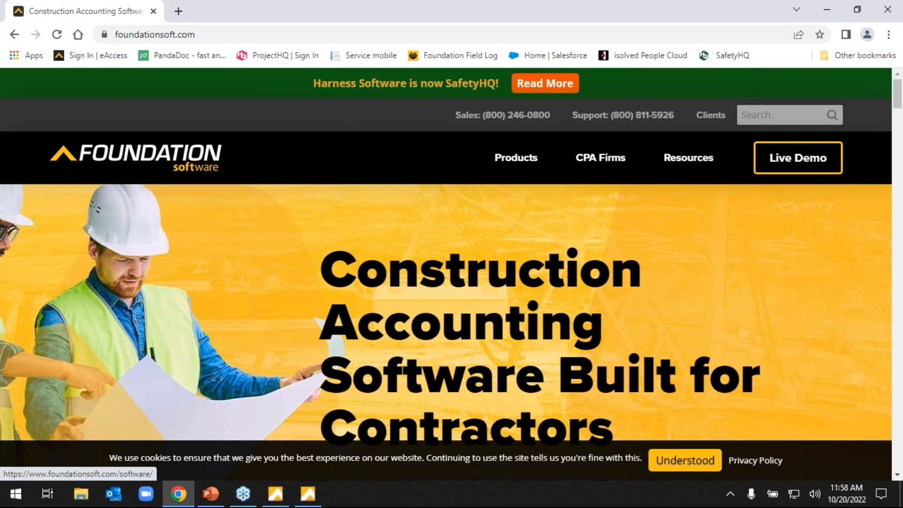
left_click(710, 115)
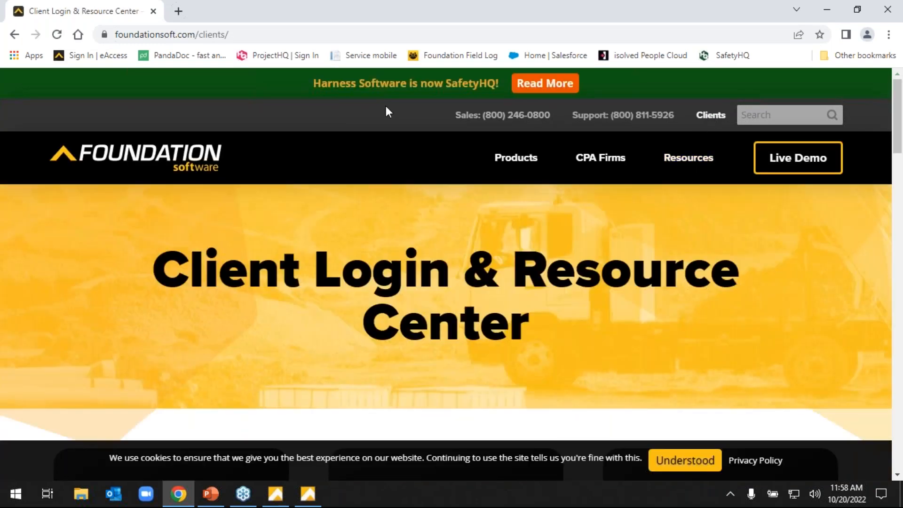
Look over the Client Login & Resource Center page, from the client login cards to the education, events, webinar and resource cards.
scroll(419, 135, "down", 5)
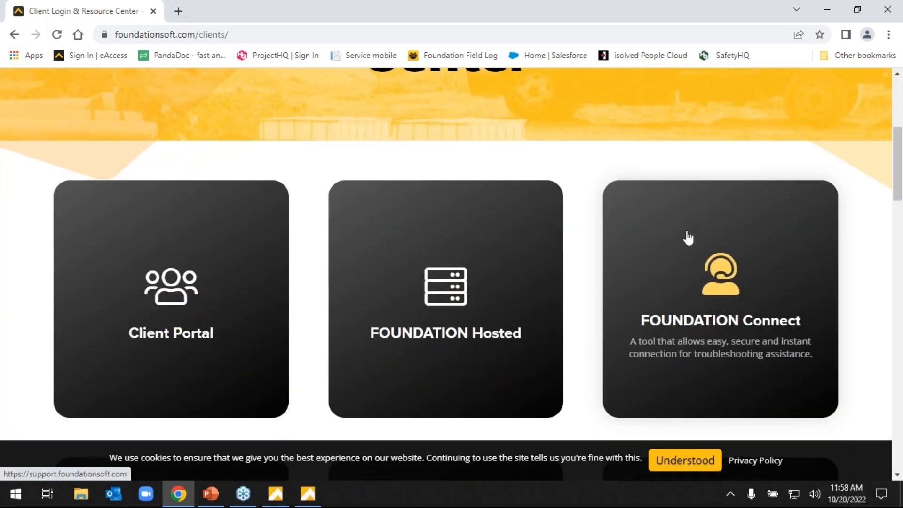
scroll(253, 266, "down", 5)
scroll(329, 298, "down", 6)
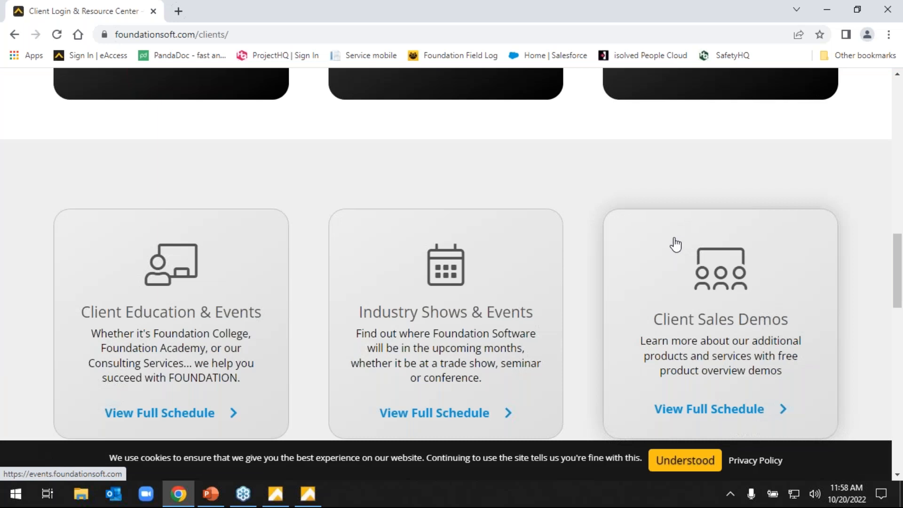
scroll(566, 286, "down", 5)
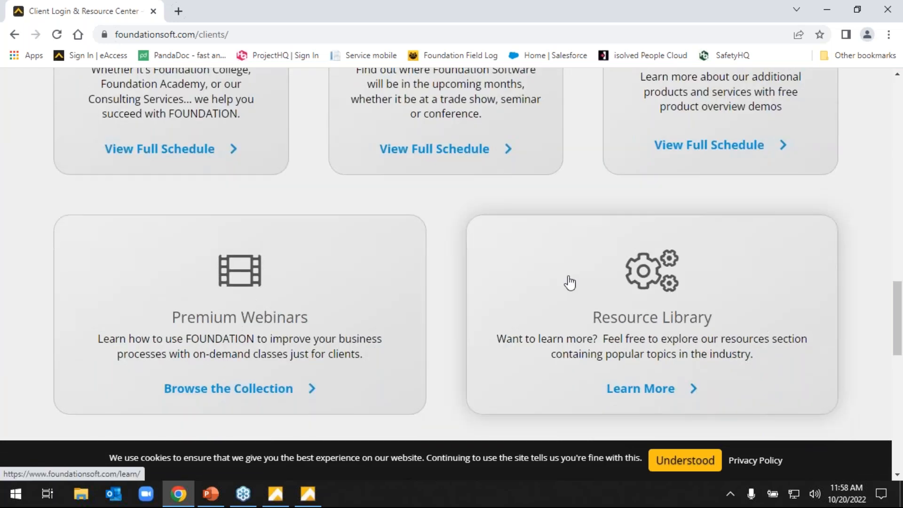
scroll(188, 294, "up", 5)
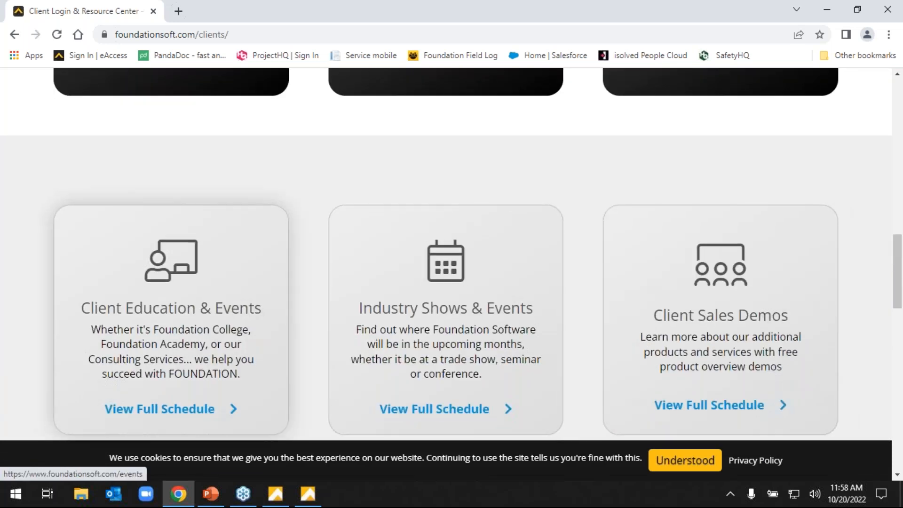
scroll(652, 304, "down", 7)
scroll(652, 305, "up", 7)
scroll(677, 315, "down", 8)
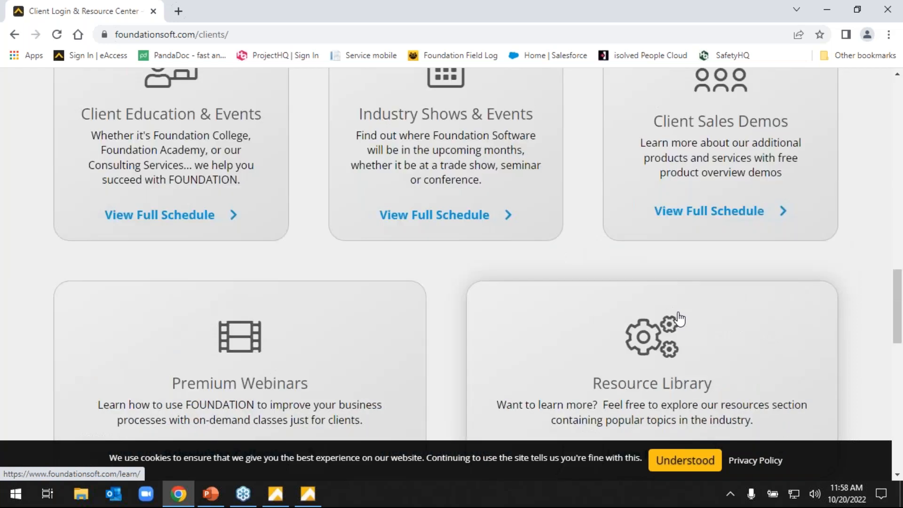
Open the Resource Library, look over the articles under Latest Stories, and close the browser.
left_click(668, 237)
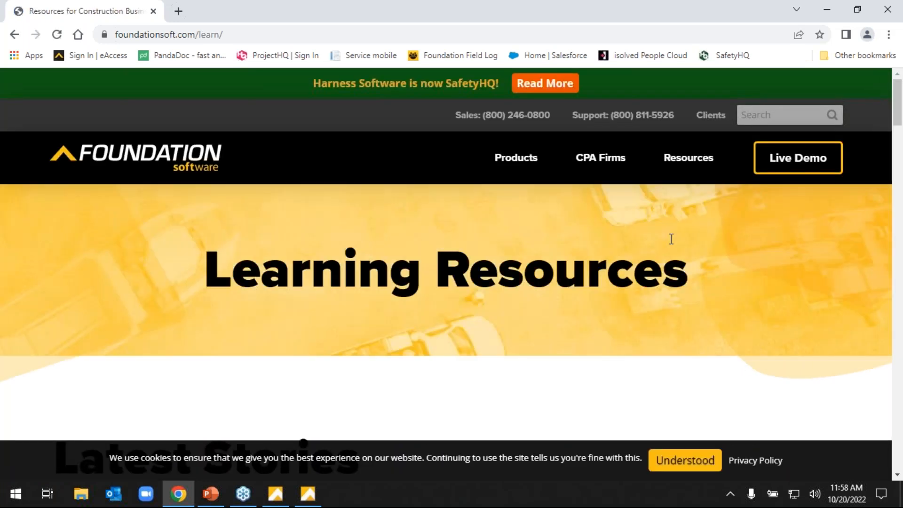
scroll(671, 249, "down", 12)
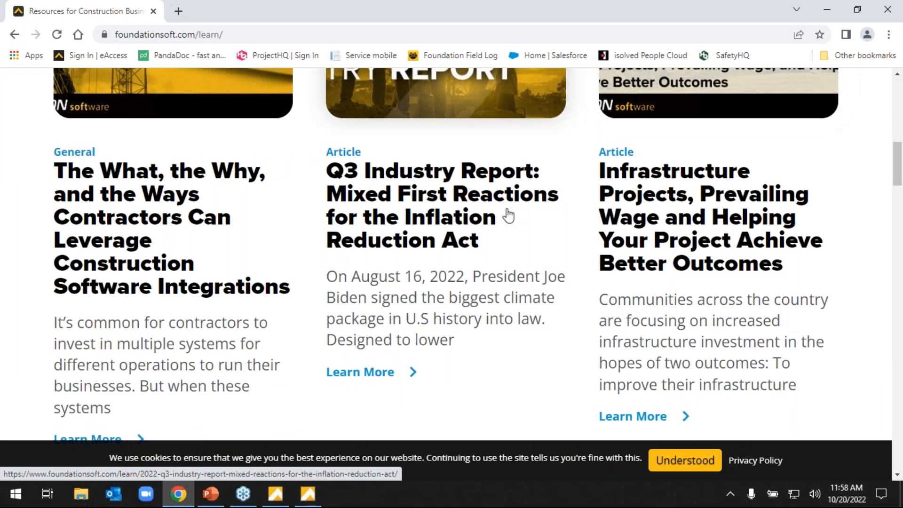
scroll(682, 237, "down", 7)
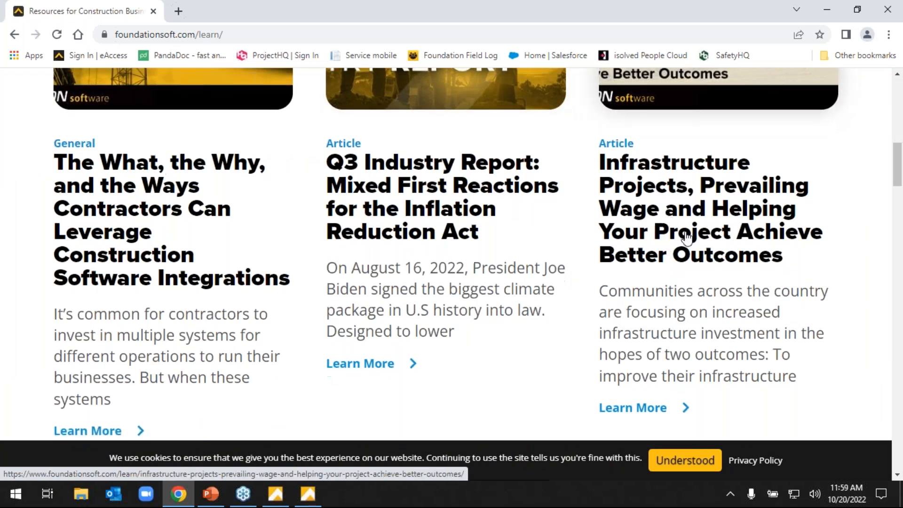
scroll(684, 238, "up", 13)
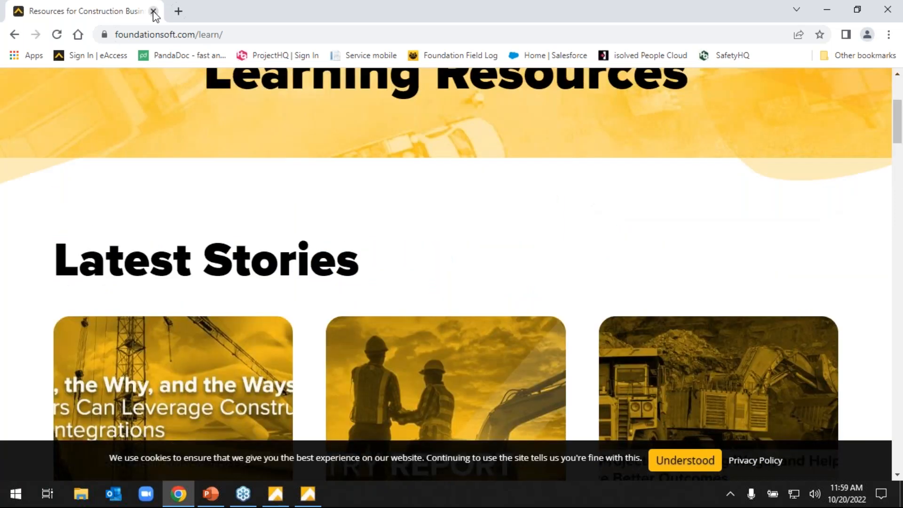
left_click(880, 9)
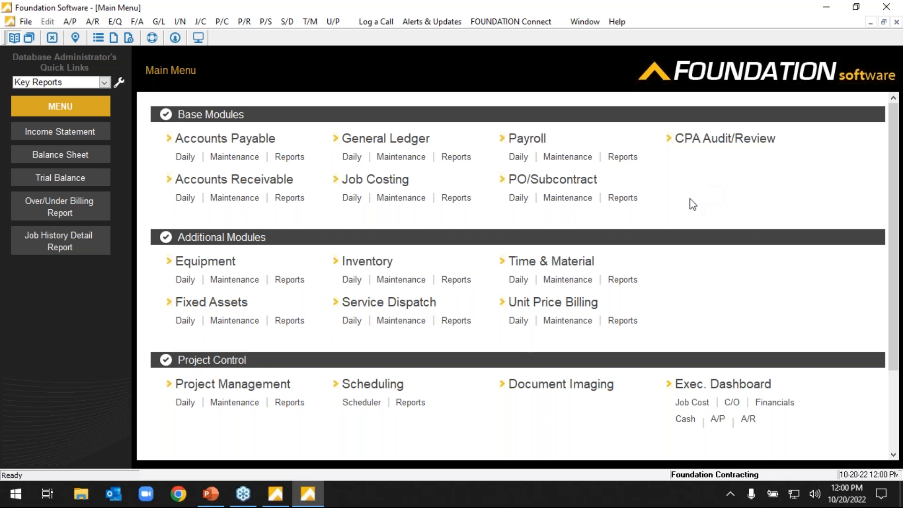
left_click(183, 501)
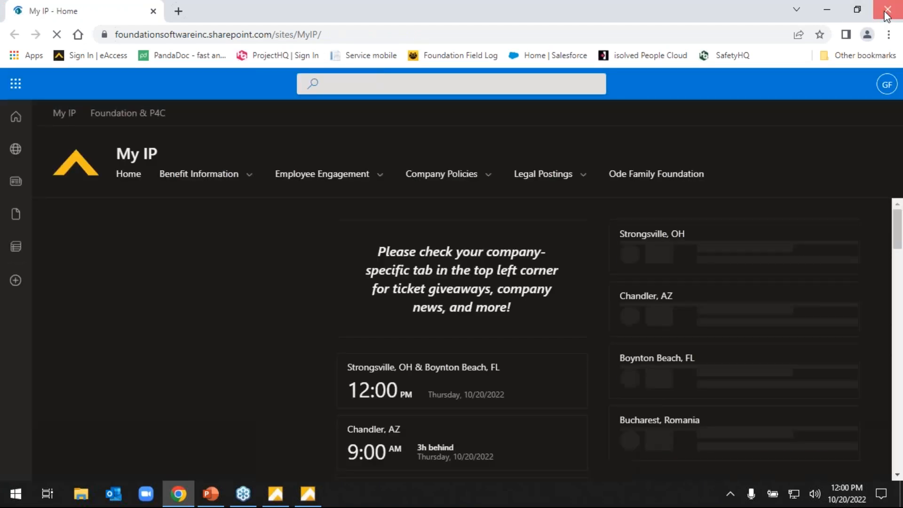
left_click(886, 14)
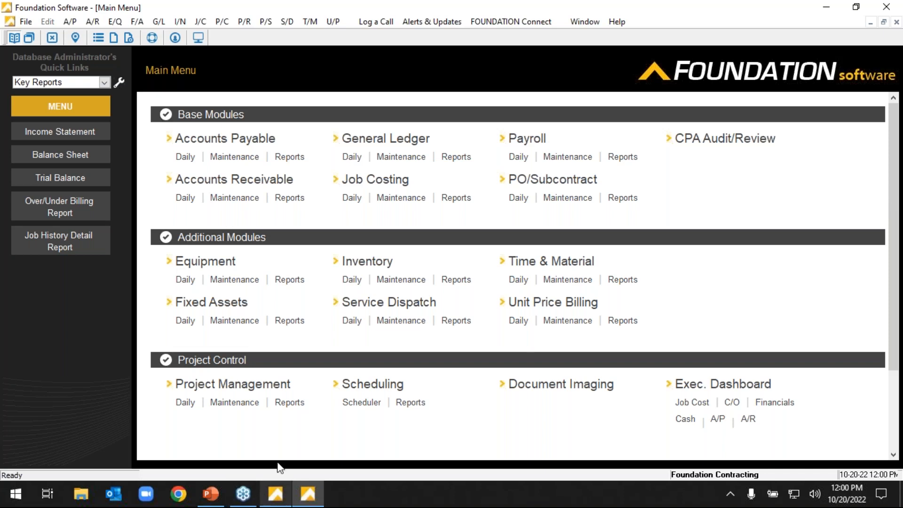
Open Jobs from Job Costing maintenance and enter the contact's e-mail address as the description of the new job record.
left_click(407, 203)
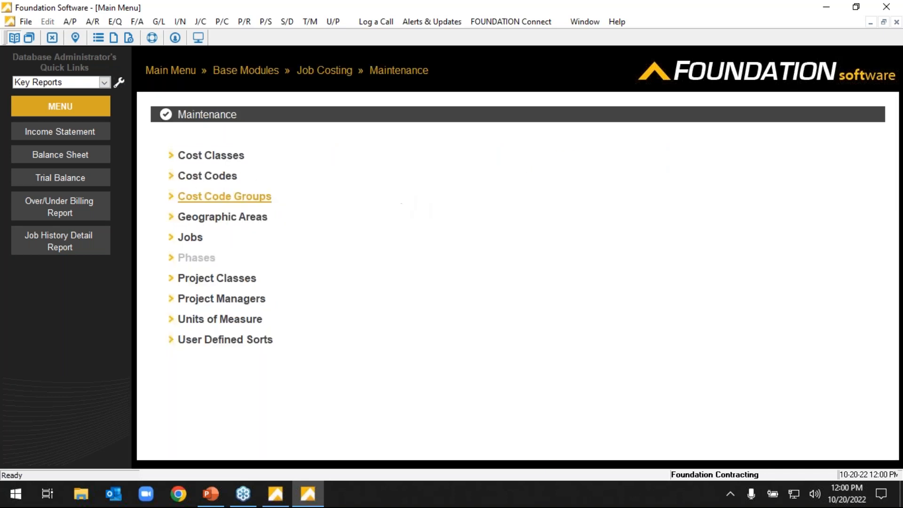
left_click(198, 242)
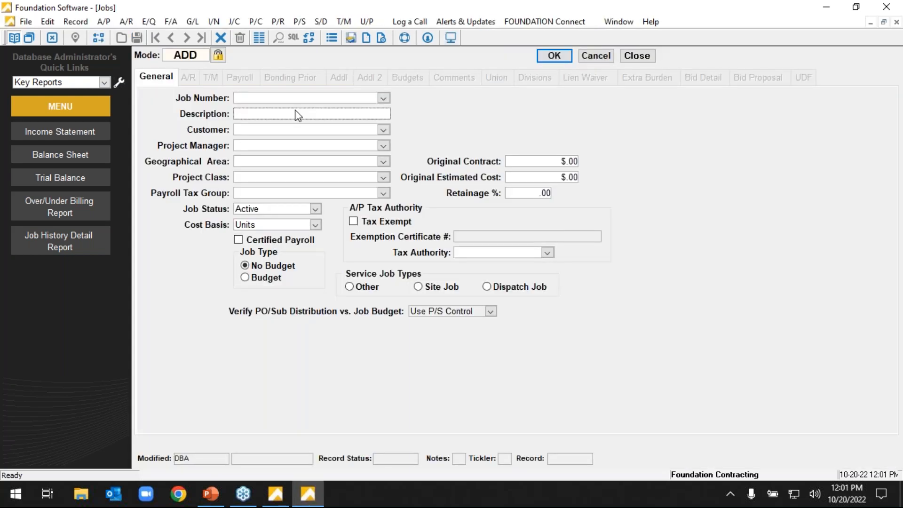
left_click(298, 115)
key("Tab")
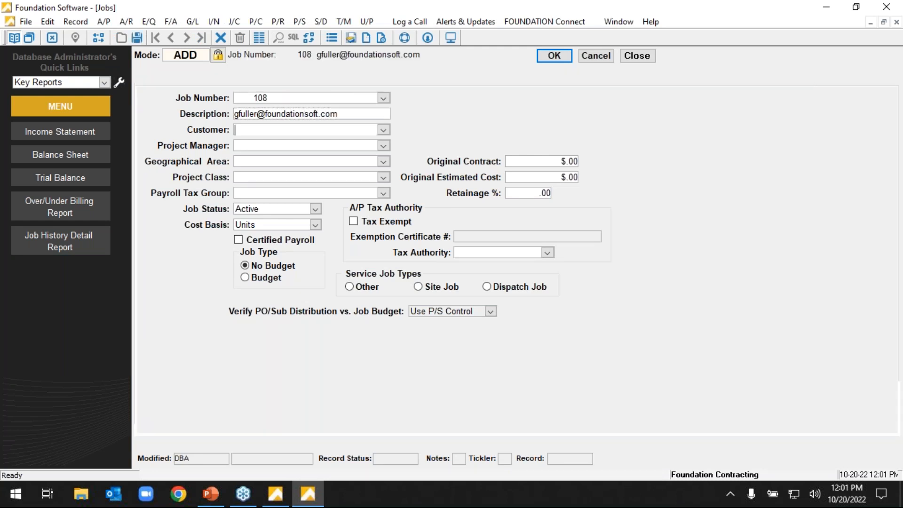
left_click(335, 113)
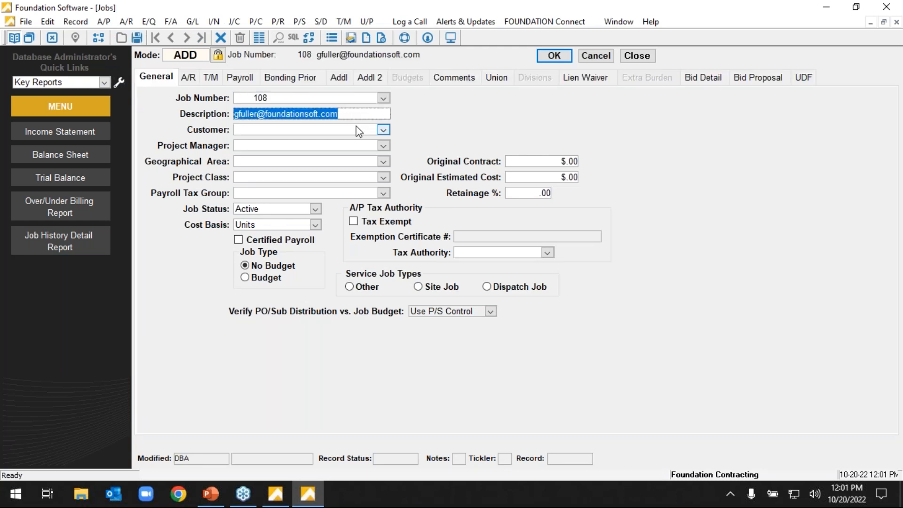
Enter only the contact's first name in the new job's Job Number field.
left_click(327, 100)
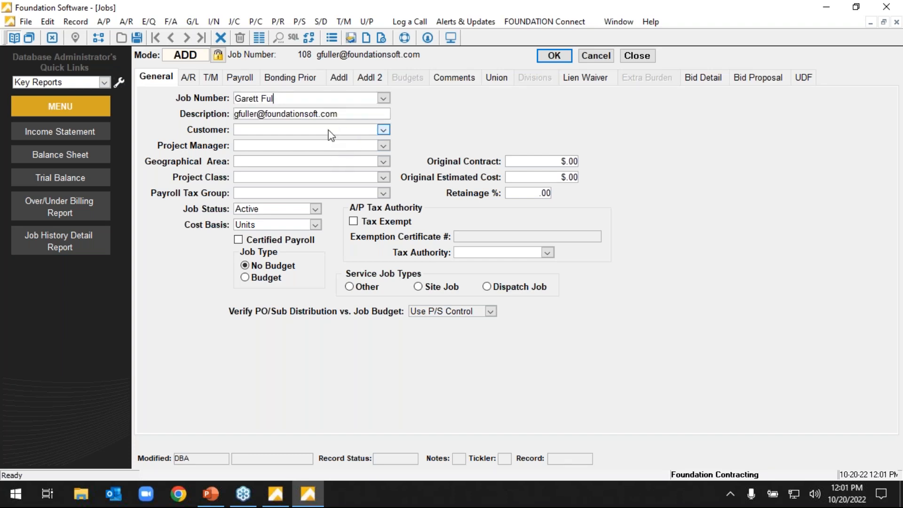
left_click_drag(285, 99, 260, 99)
key("BackSpace")
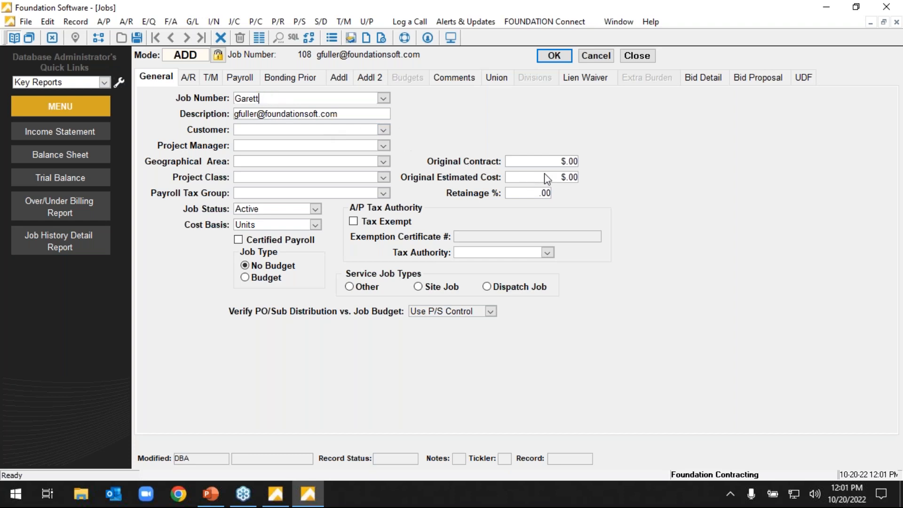